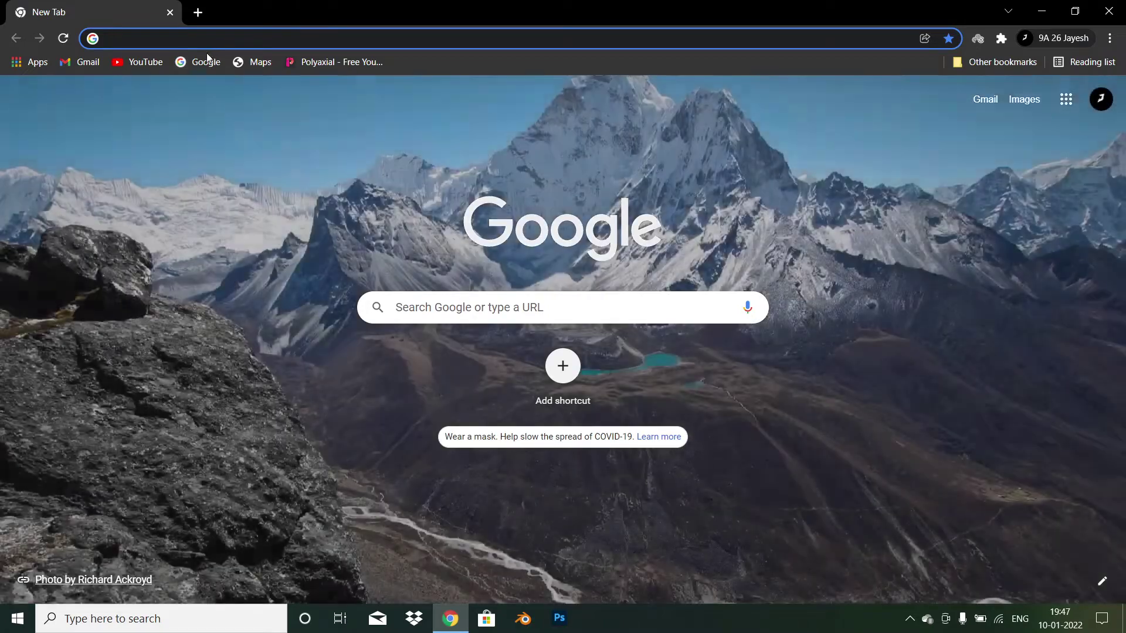
Search Google for "grass blade texture"
{"action": "left_click", "coordinate": [496, 311]}
{"action": "type", "text": "gras"}
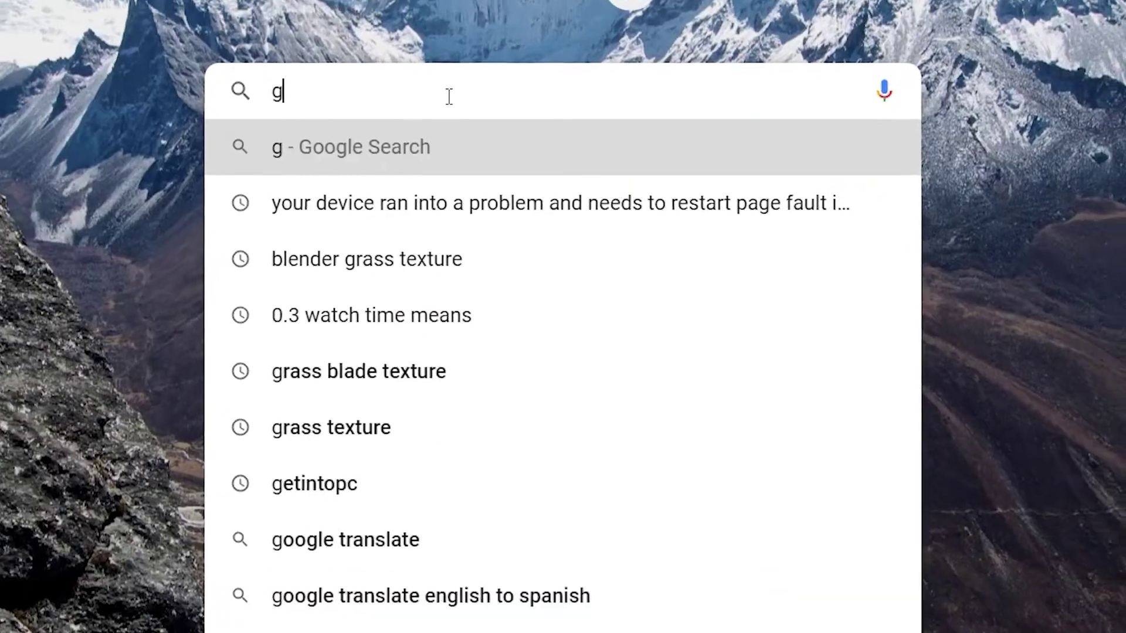
{"action": "type", "text": "s"}
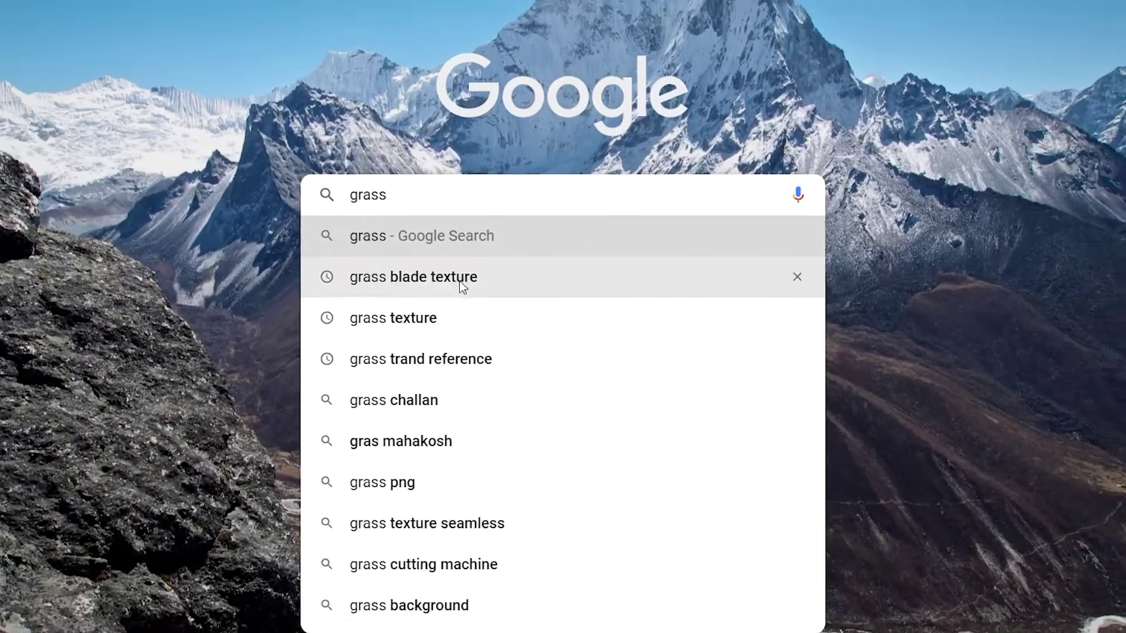
{"action": "left_click", "coordinate": [461, 280]}
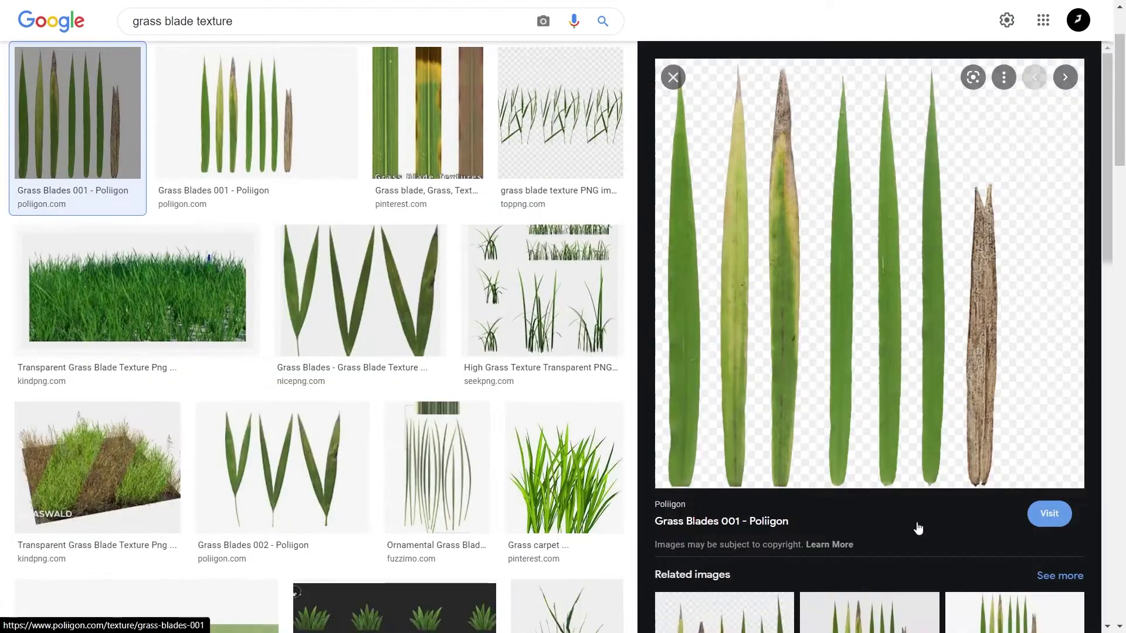
Save the previewed Poliigon Grass Blades 001 image to Data (D:) as a PNG named "Grass Blade T"
{"action": "right_click", "coordinate": [882, 227]}
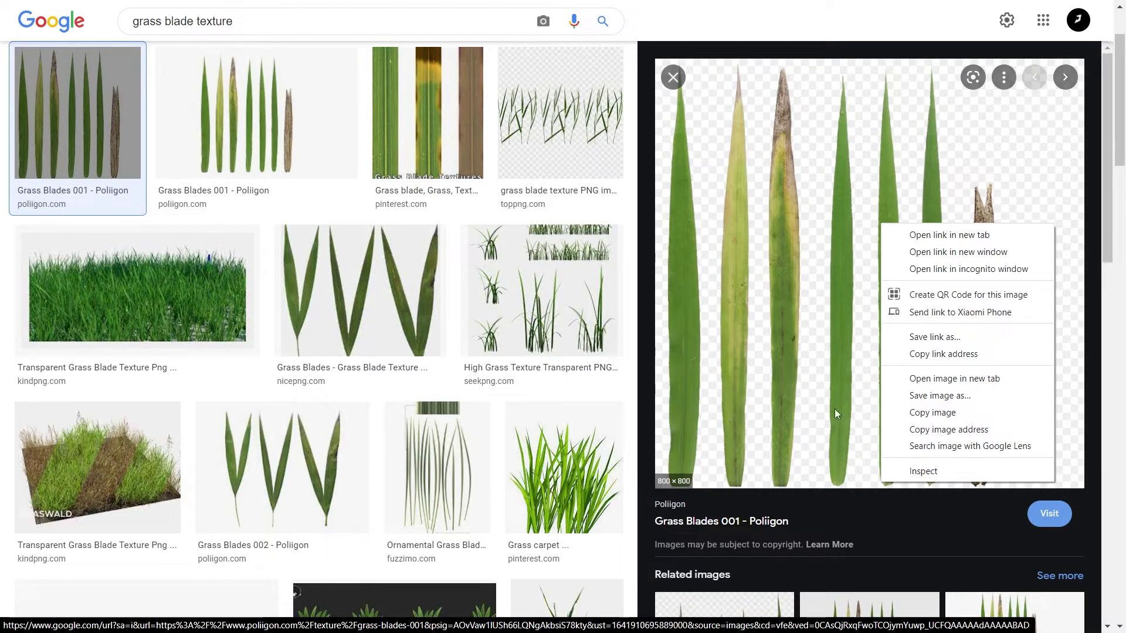
{"action": "left_click", "coordinate": [968, 397]}
{"action": "left_click", "coordinate": [216, 358]}
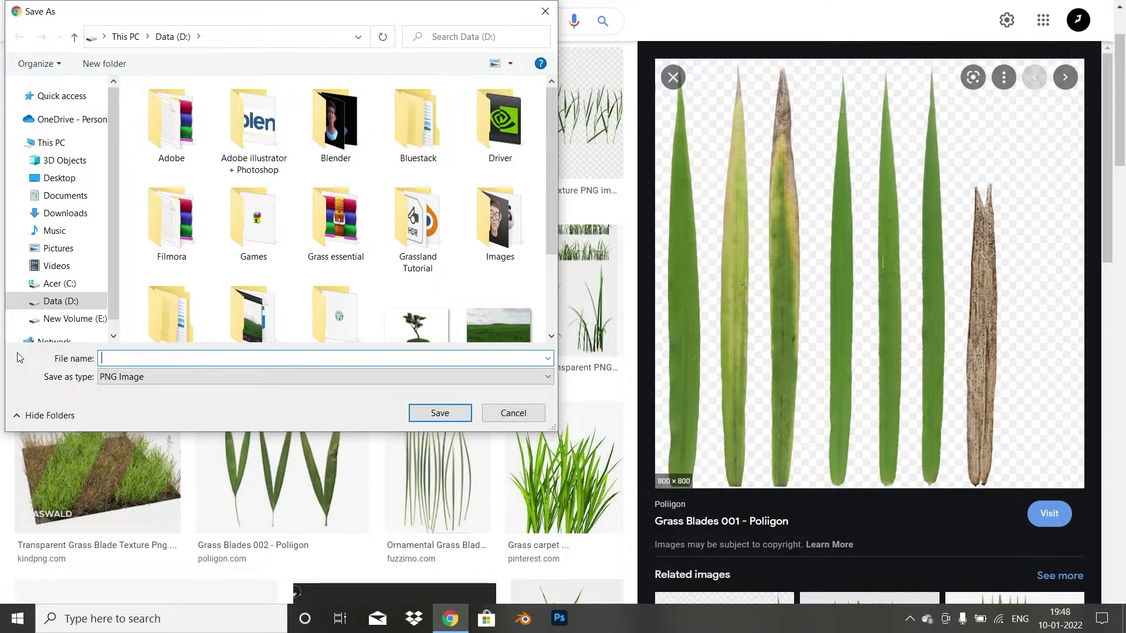
{"action": "type", "text": "Grass Blade T"}
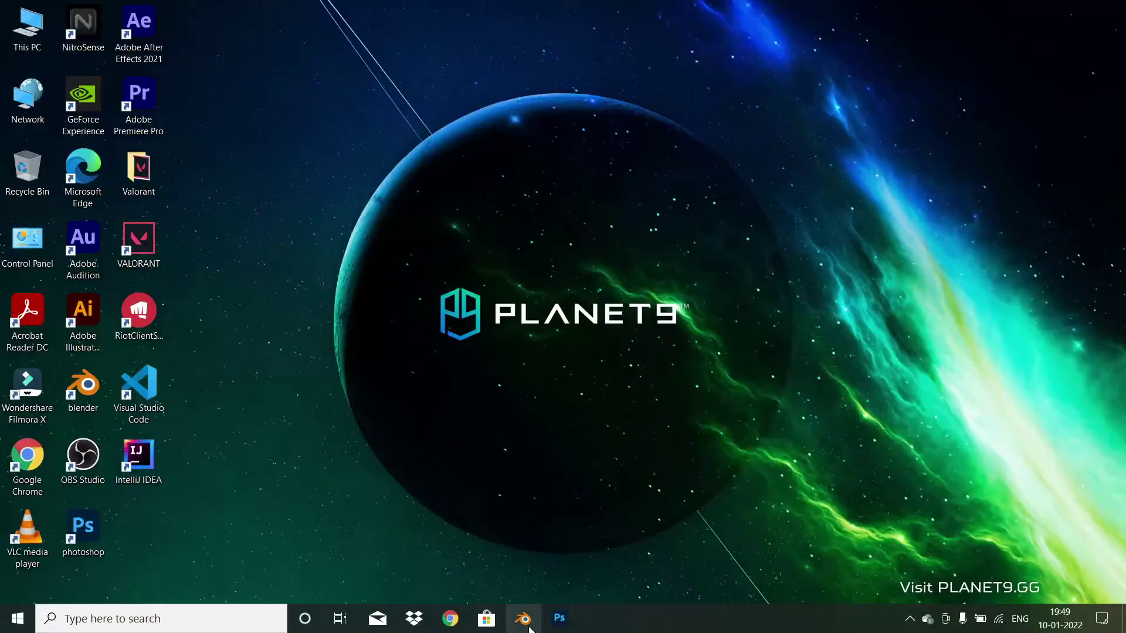
Switch to Blender, load the grass blade image from Data (D:) as a front-view reference, and enlarge it to a scale of about 2.32
{"action": "left_click", "coordinate": [529, 626]}
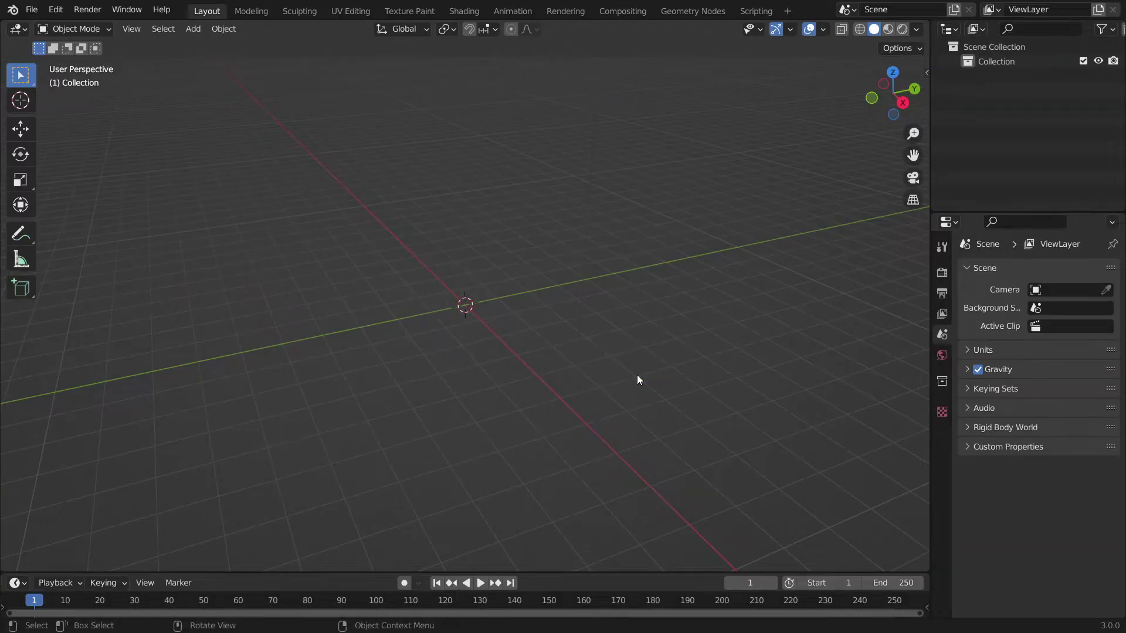
{"action": "key", "text": "KP_1"}
{"action": "key", "text": "shift+a"}
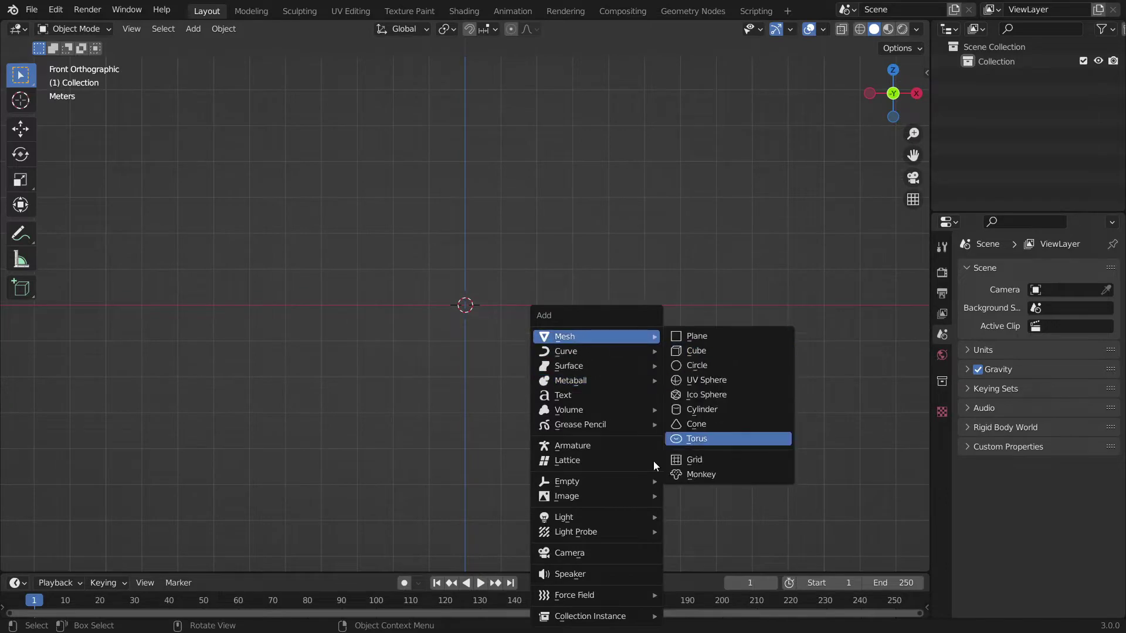
{"action": "mouse_move", "coordinate": [562, 503]}
{"action": "left_click", "coordinate": [712, 495]}
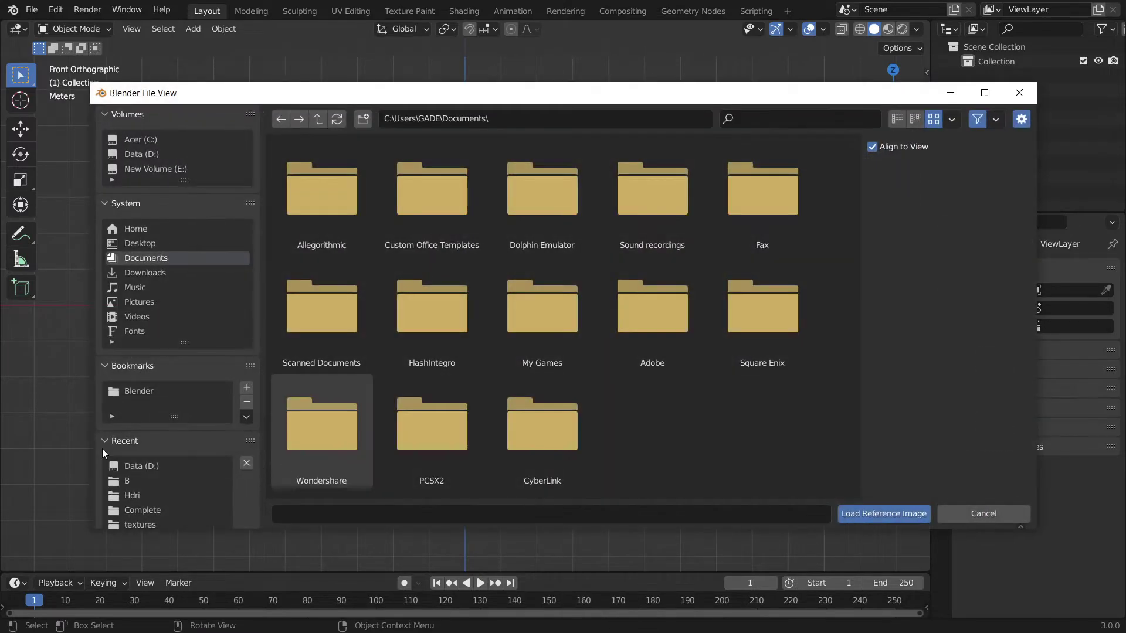
{"action": "left_click", "coordinate": [127, 464]}
{"action": "double_click", "coordinate": [614, 412]}
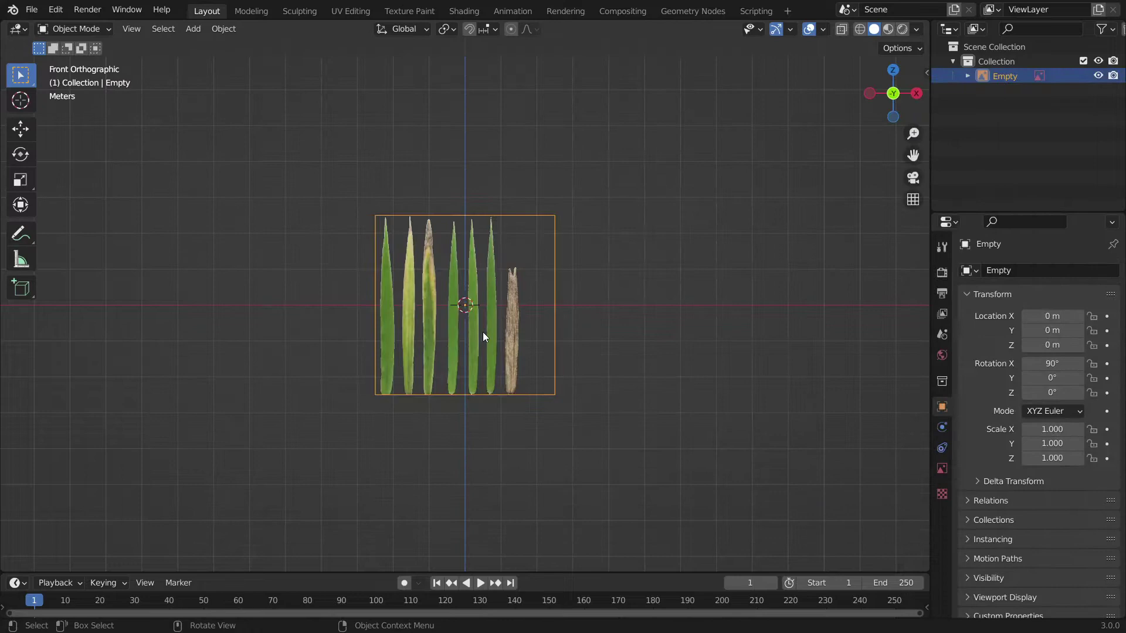
{"action": "key", "text": "s"}
{"action": "left_click", "coordinate": [524, 343]}
Add a mesh plane and rotate it 90° about the X axis
{"action": "key", "text": "shift+a"}
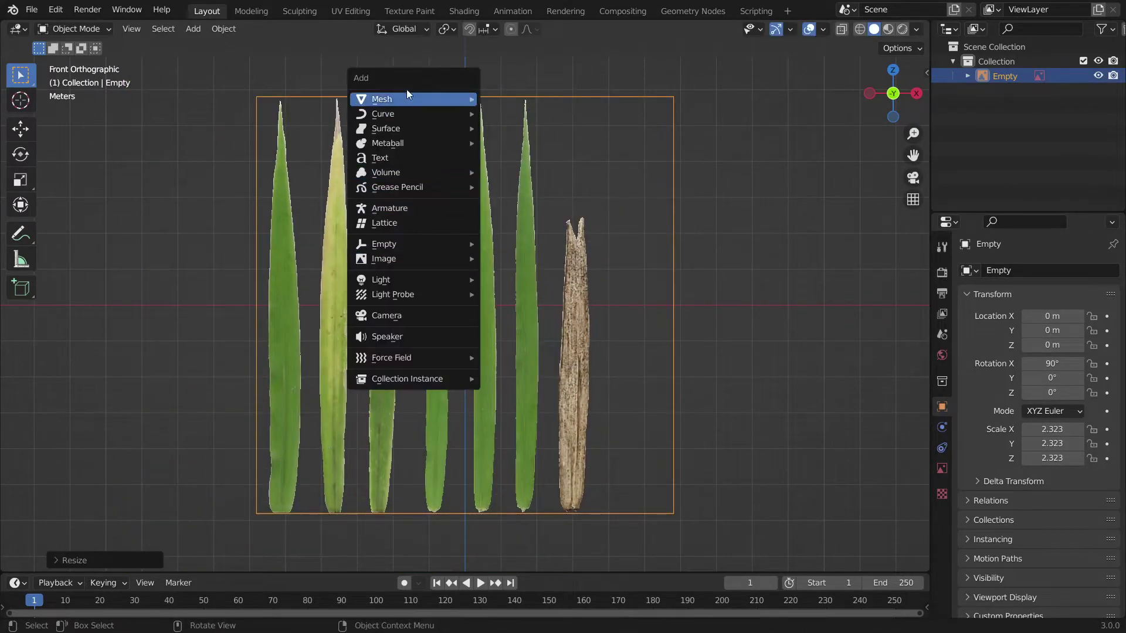
{"action": "mouse_move", "coordinate": [409, 97]}
{"action": "left_click", "coordinate": [499, 102]}
{"action": "key", "text": "KP_3"}
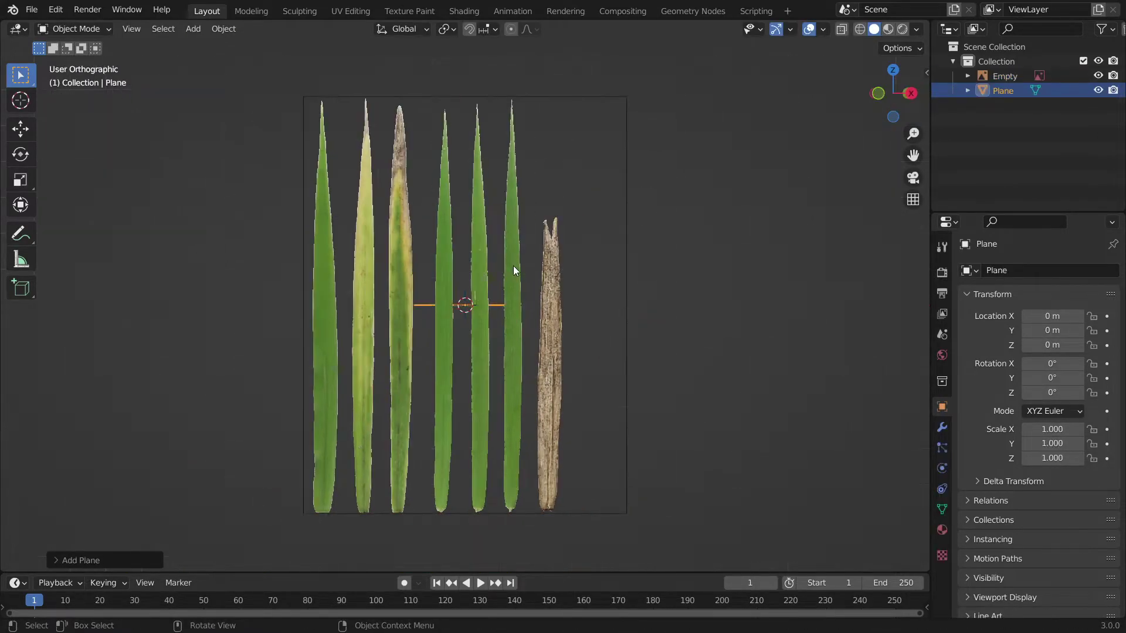
{"action": "key", "text": "r"}
{"action": "key", "text": "x"}
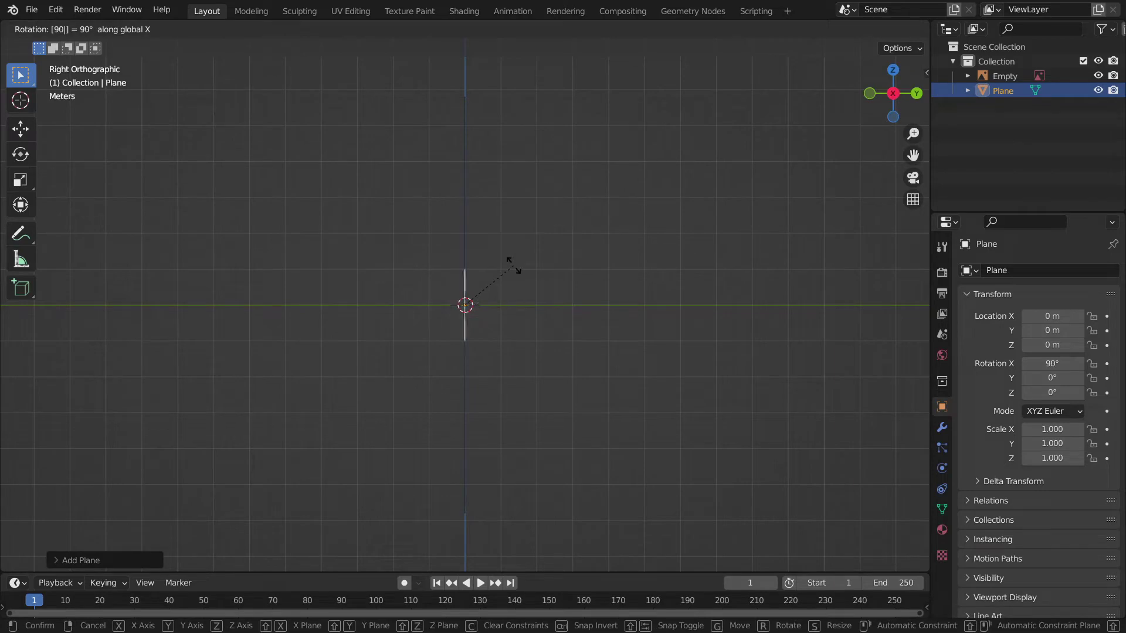
{"action": "key", "text": "Return"}
Move the plane along Y in front of the reference image, to about -1.40 m
{"action": "key", "text": "KP_7"}
{"action": "key", "text": "g"}
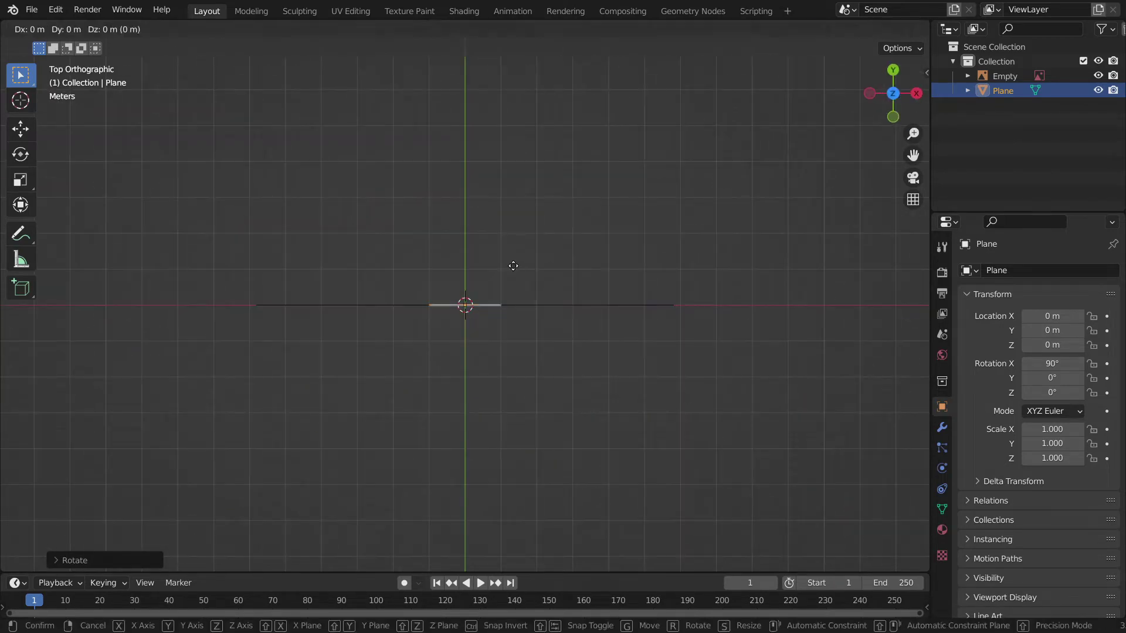
{"action": "key", "text": "y"}
{"action": "left_click", "coordinate": [512, 315]}
Shrink the plane to a scale of about 0.136 and place it near the base of the fifth blade from the left
{"action": "key", "text": "KP_1"}
{"action": "key", "text": "s"}
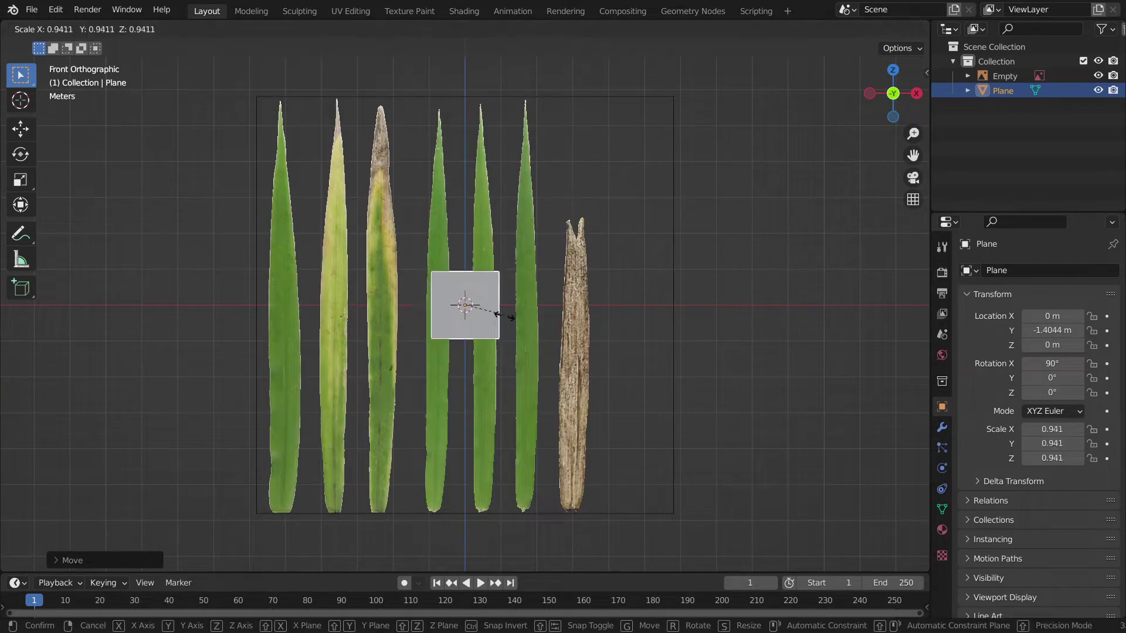
{"action": "left_click", "coordinate": [468, 307]}
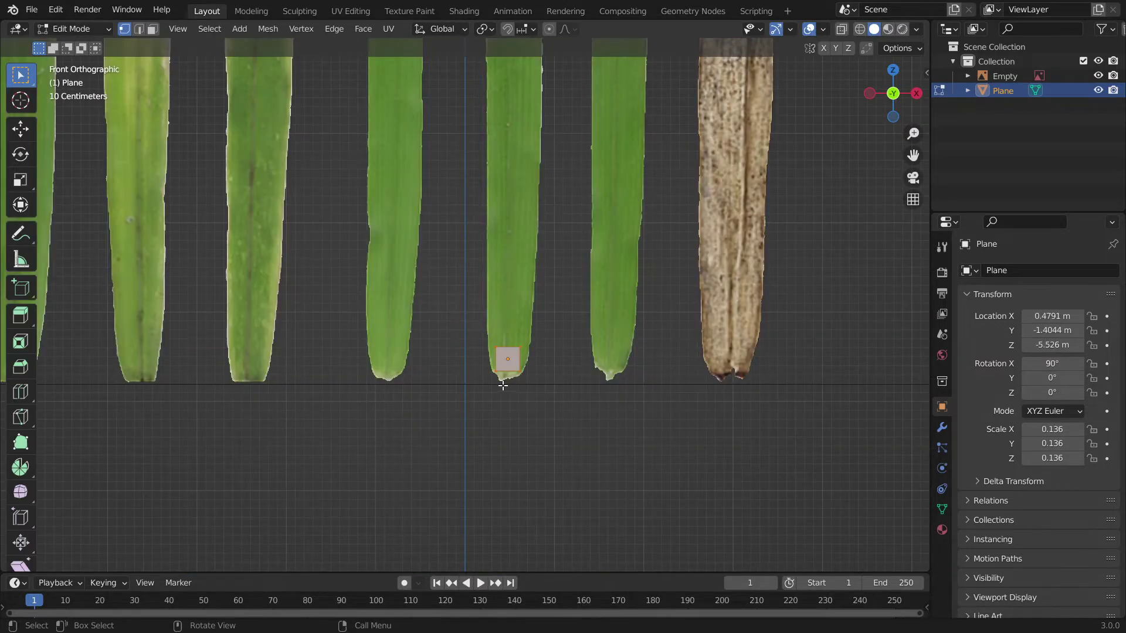
Raise the plane's geometry about 0.13 m along Z in Edit Mode so that its origin sits at the lower edge
{"action": "key", "text": "g"}
{"action": "key", "text": "z"}
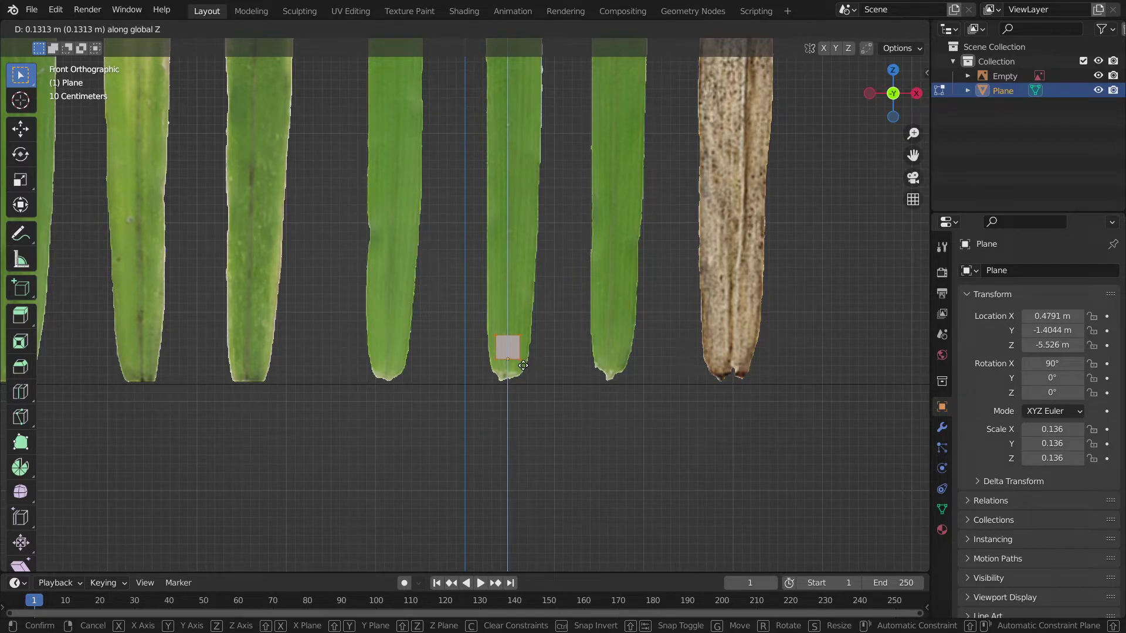
{"action": "left_click", "coordinate": [523, 366]}
{"action": "key", "text": "Tab"}
Position the plane over the fifth blade's base, at about X 0.485 m and Z -5.72 m
{"action": "scroll", "coordinate": [523, 365], "scroll_direction": "up", "scroll_amount": 6}
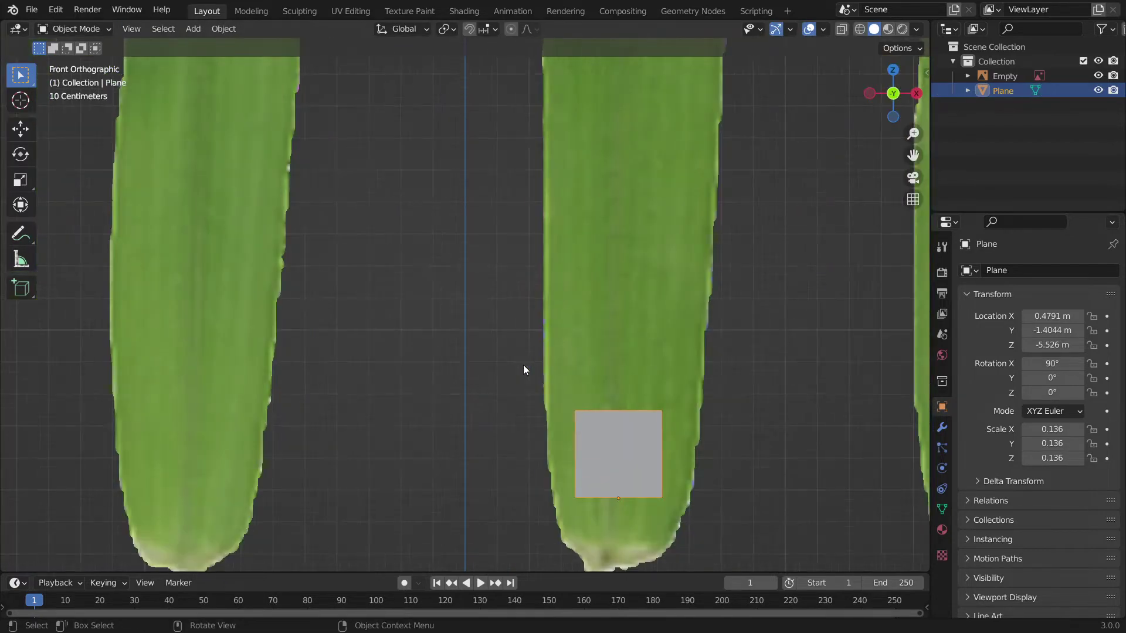
{"action": "scroll", "coordinate": [523, 365], "scroll_direction": "down", "scroll_amount": 10, "text": "shift"}
{"action": "scroll", "coordinate": [523, 365], "scroll_direction": "up", "scroll_amount": 10, "text": "ctrl"}
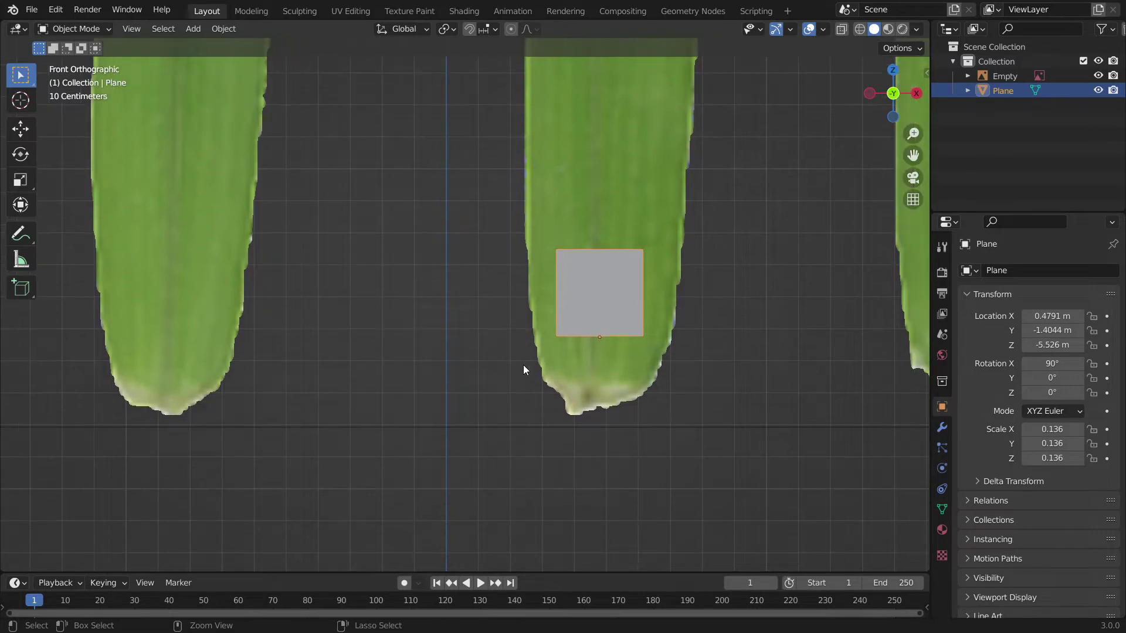
{"action": "key", "text": "g"}
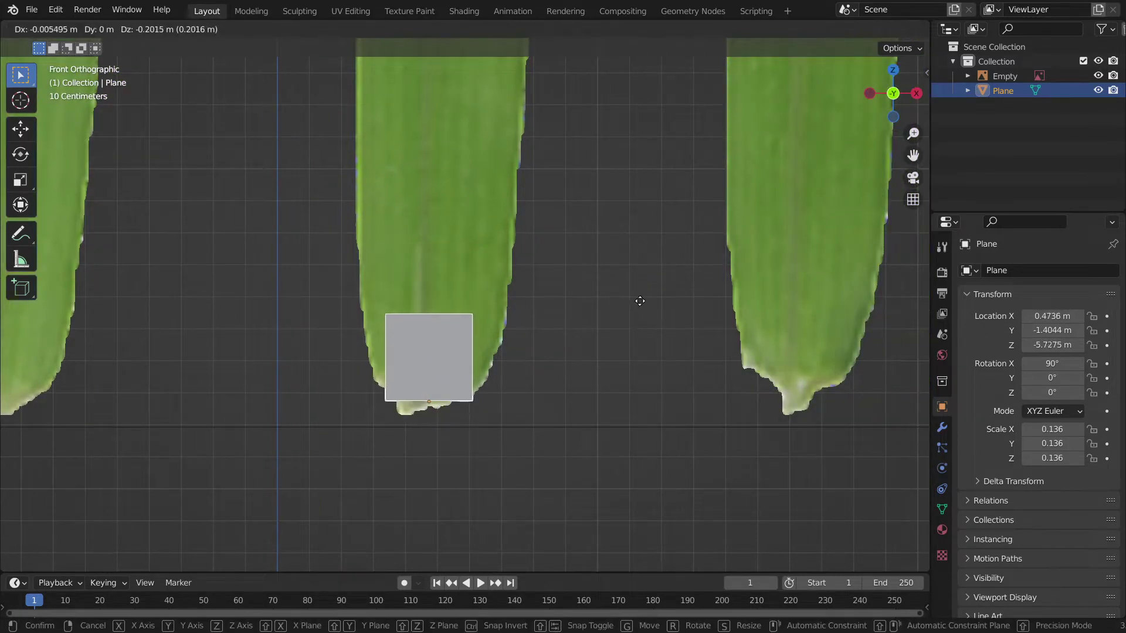
{"action": "left_click", "coordinate": [638, 302]}
Add a centred vertical loop cut to the plane
{"action": "key", "text": "Tab"}
{"action": "key", "text": "ctrl+r"}
{"action": "left_click", "coordinate": [437, 385]}
{"action": "right_click", "coordinate": [437, 385]}
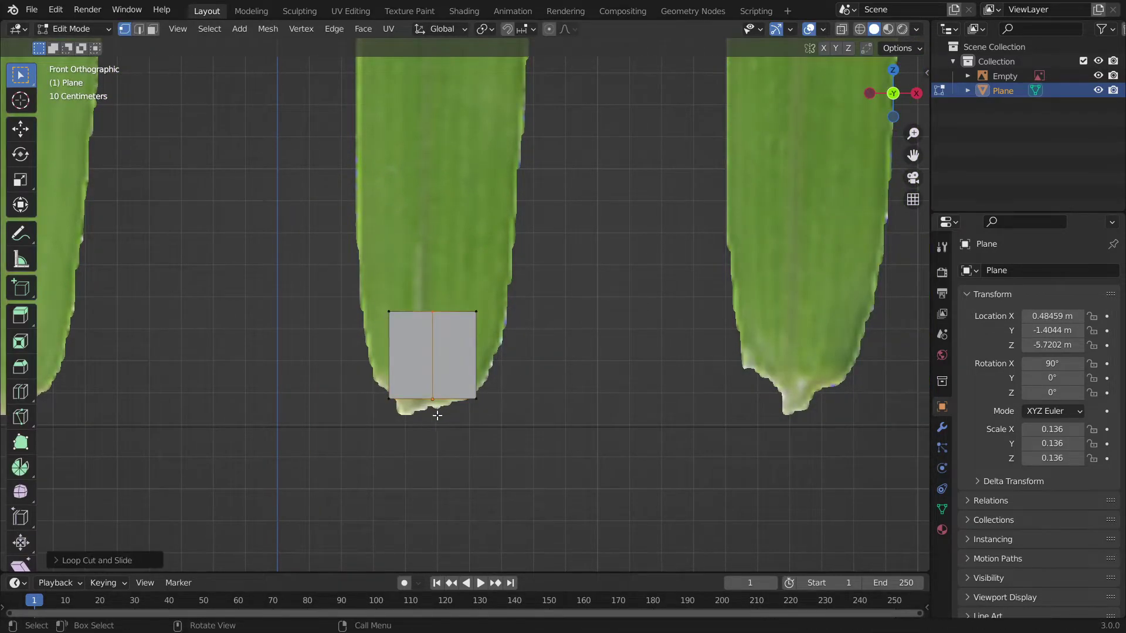
Move the lower middle vertex onto the blade's bottom tip and the upper left corner onto the blade's left outline
{"action": "left_click_drag", "start_coordinate": [424, 393], "coordinate": [452, 428]}
{"action": "key", "text": "g"}
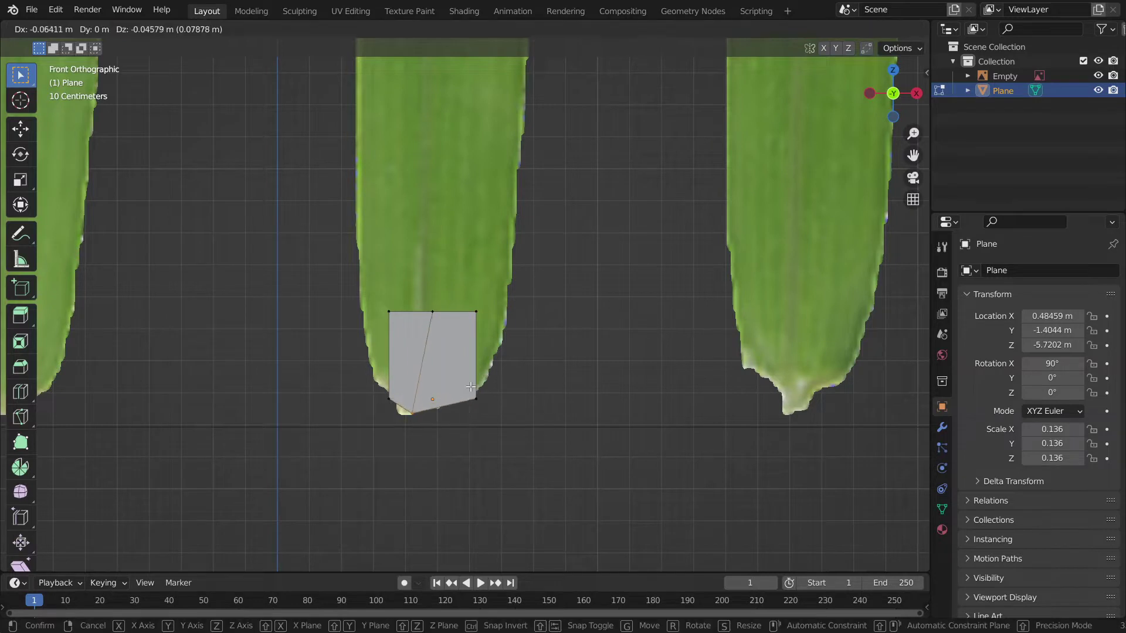
{"action": "left_click", "coordinate": [471, 387]}
{"action": "left_click", "coordinate": [388, 309]}
{"action": "key", "text": "g"}
{"action": "left_click", "coordinate": [383, 367]}
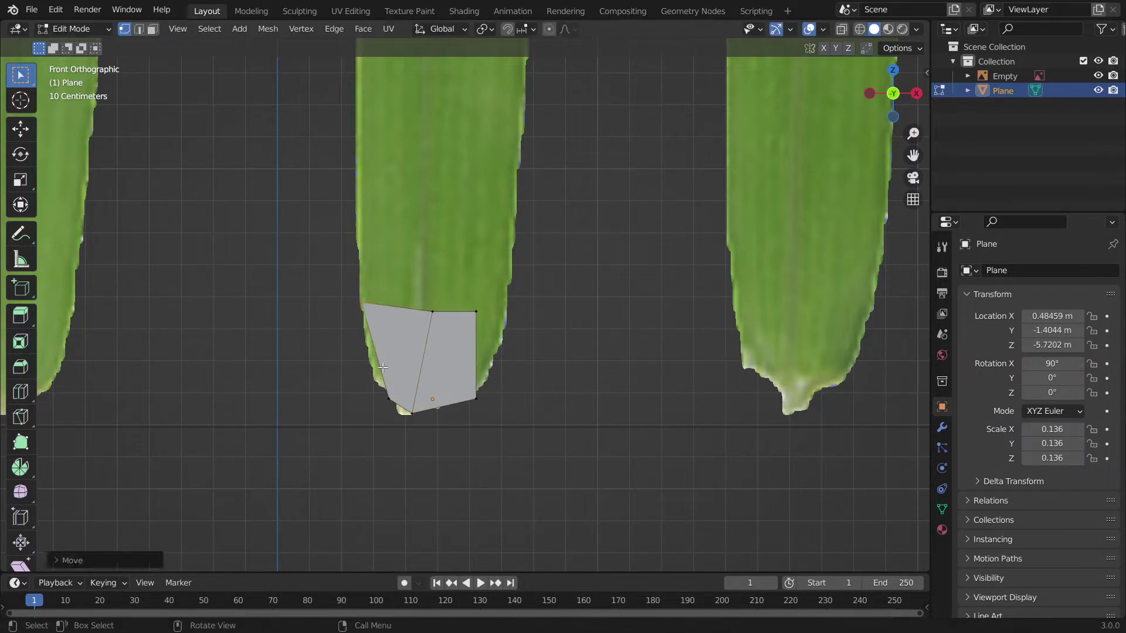
Fit the two lower corners and the upper right corner of the plane to the blade's outline
{"action": "left_click_drag", "start_coordinate": [379, 385], "coordinate": [399, 411]}
{"action": "key", "text": "g"}
{"action": "left_click", "coordinate": [389, 400]}
{"action": "left_click_drag", "start_coordinate": [475, 378], "coordinate": [513, 410]}
{"action": "key", "text": "g"}
{"action": "left_click", "coordinate": [520, 397]}
{"action": "left_click_drag", "start_coordinate": [470, 303], "coordinate": [497, 328]}
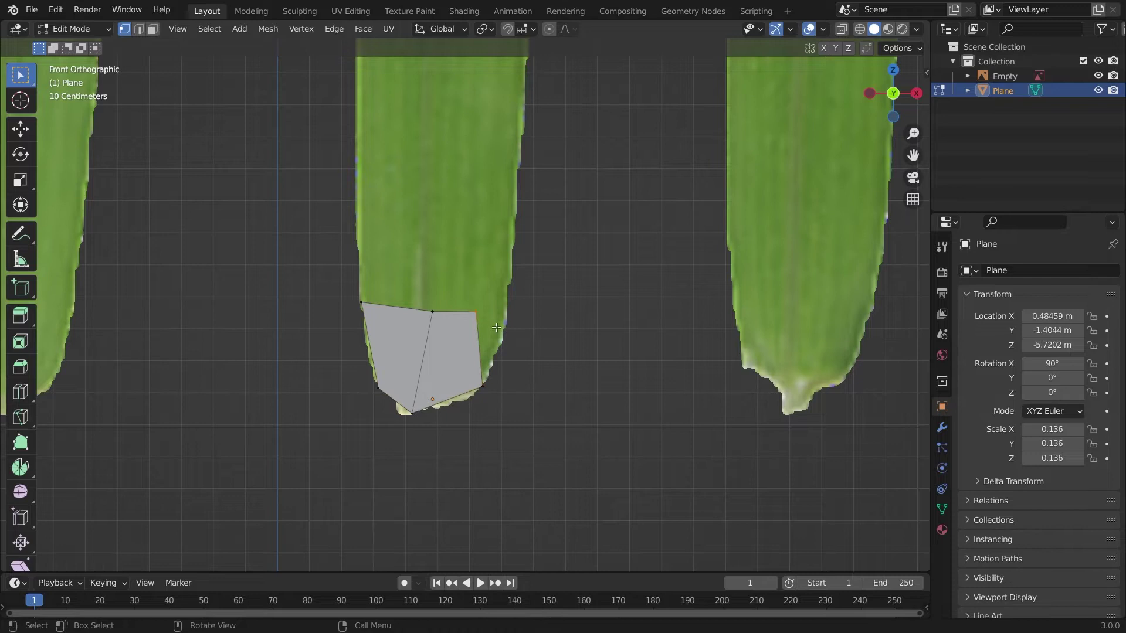
{"action": "key", "text": "g"}
{"action": "left_click", "coordinate": [524, 329]}
Flatten the plane's top row of vertices into a level line by scaling it by 0 vertically
{"action": "left_click_drag", "start_coordinate": [307, 282], "coordinate": [586, 346]}
{"action": "key", "text": "s"}
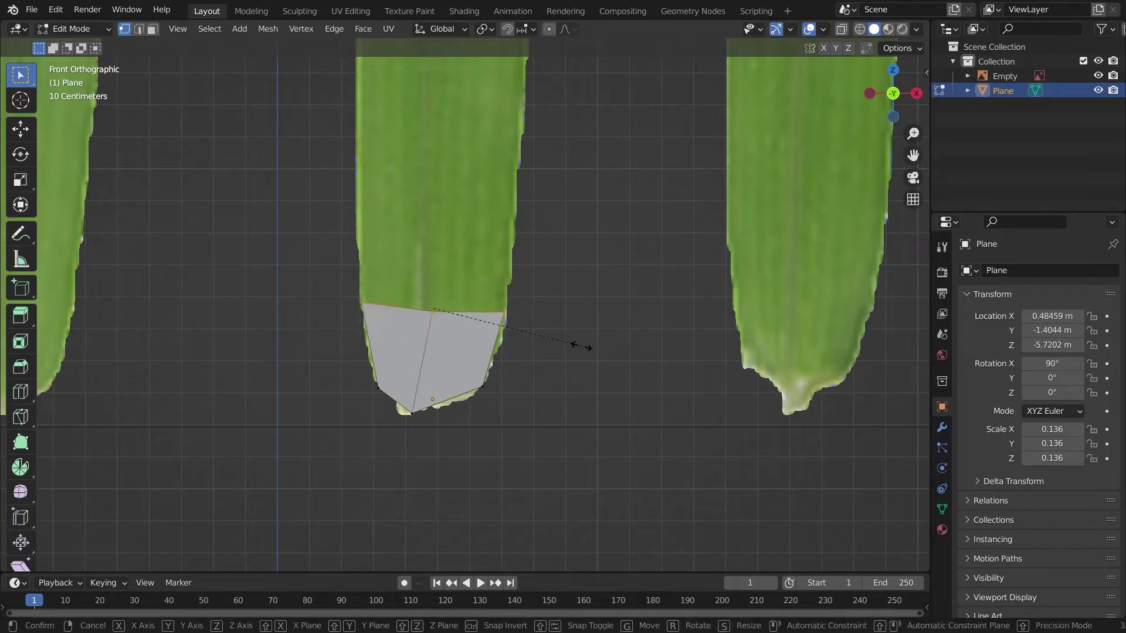
{"action": "key", "text": "y"}
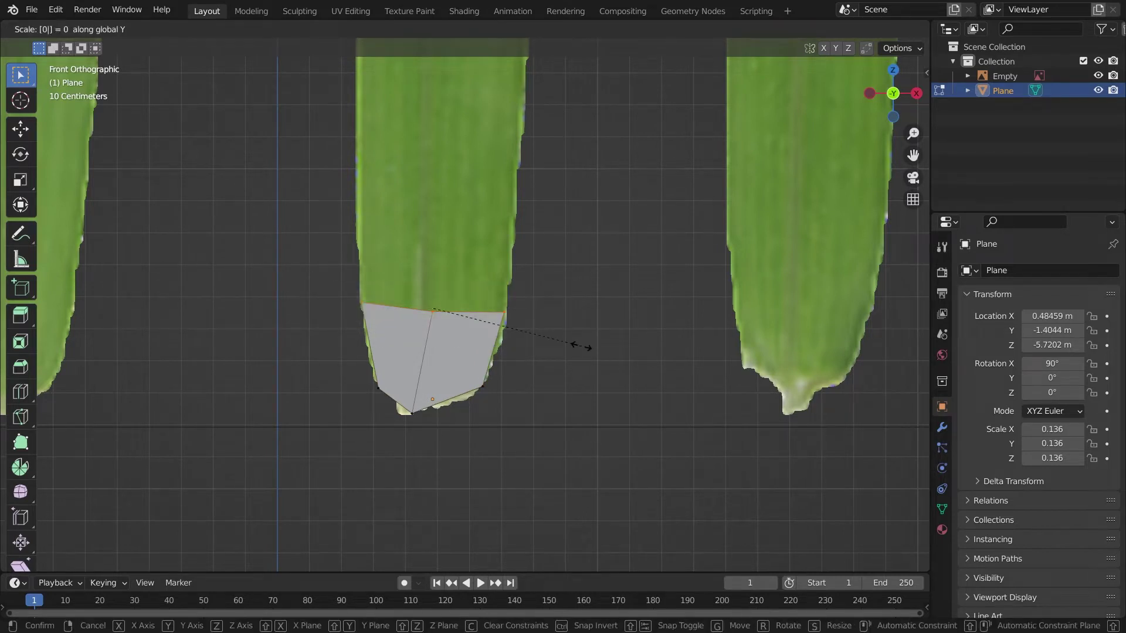
{"action": "left_click", "coordinate": [581, 347]}
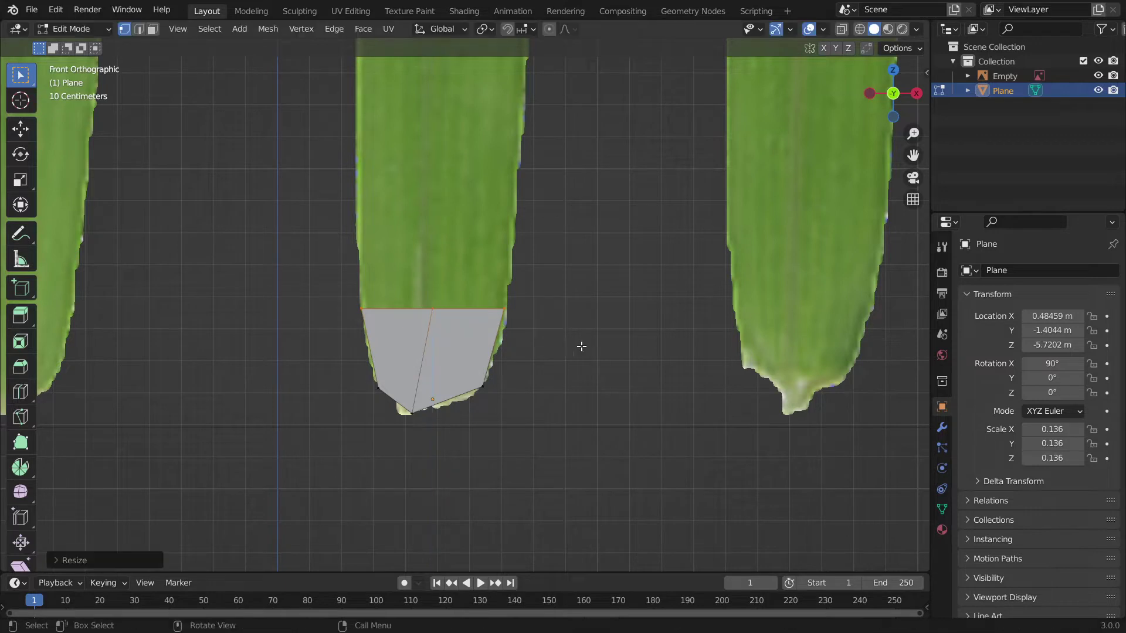
Shift the lower middle vertex right and slightly up so it lines up under the centre of the top edge
{"action": "left_click", "coordinate": [409, 417]}
{"action": "key", "text": "g"}
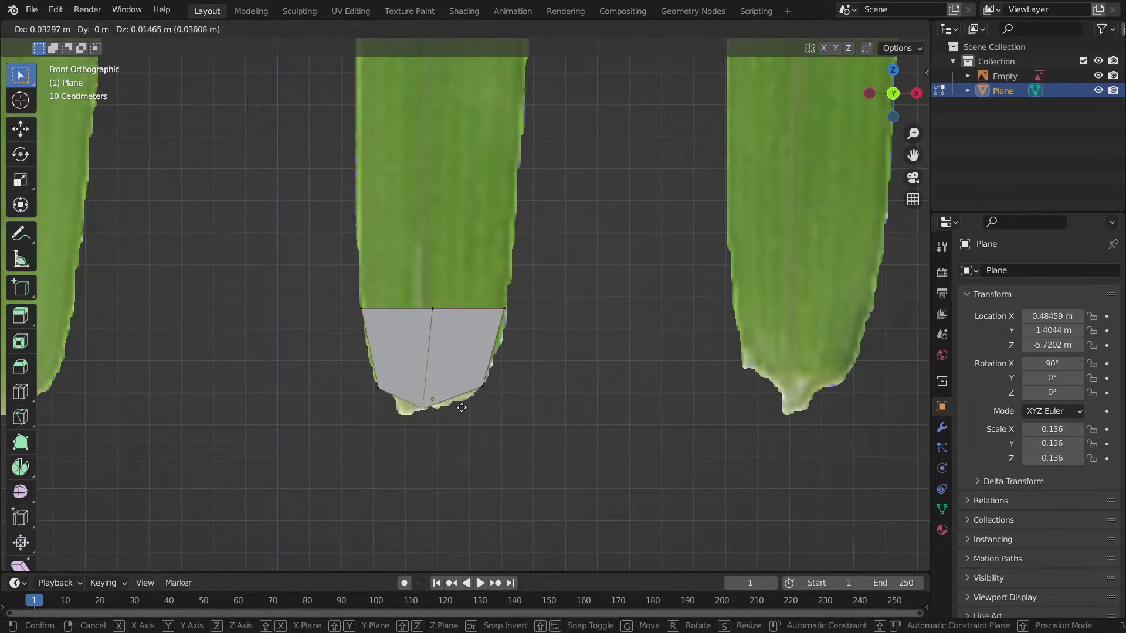
{"action": "left_click", "coordinate": [465, 410]}
Extrude the plane's top edge up along the blade and adjust the new edge's position to the outline
{"action": "left_click_drag", "start_coordinate": [249, 279], "coordinate": [640, 351]}
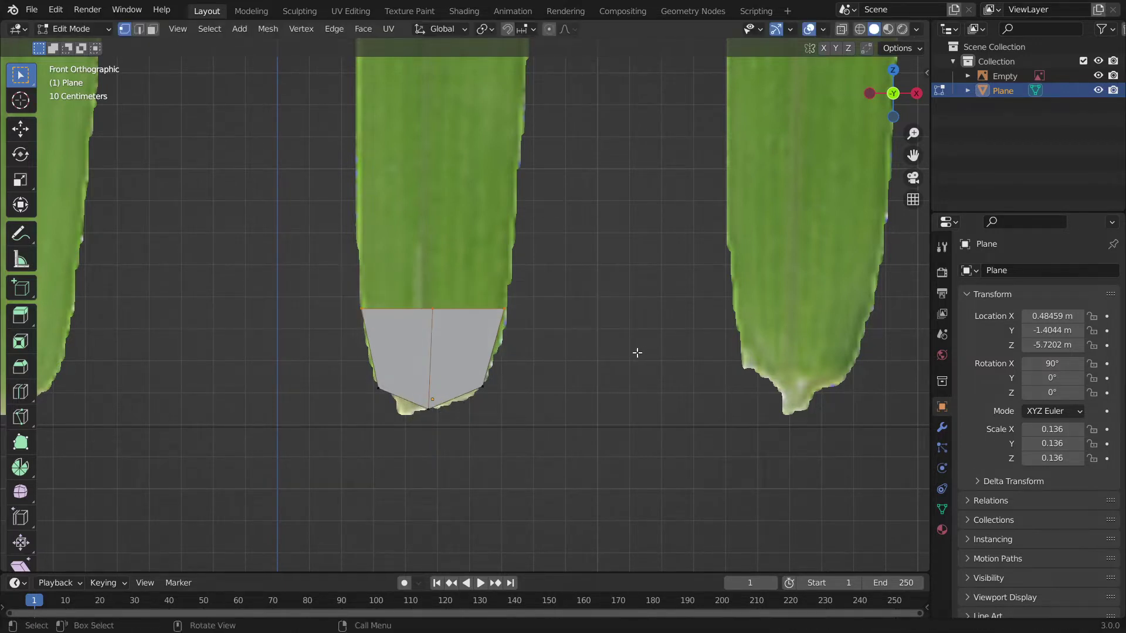
{"action": "key", "text": "e"}
{"action": "left_click", "coordinate": [649, 229]}
{"action": "scroll", "coordinate": [649, 229], "scroll_direction": "down", "scroll_amount": 4}
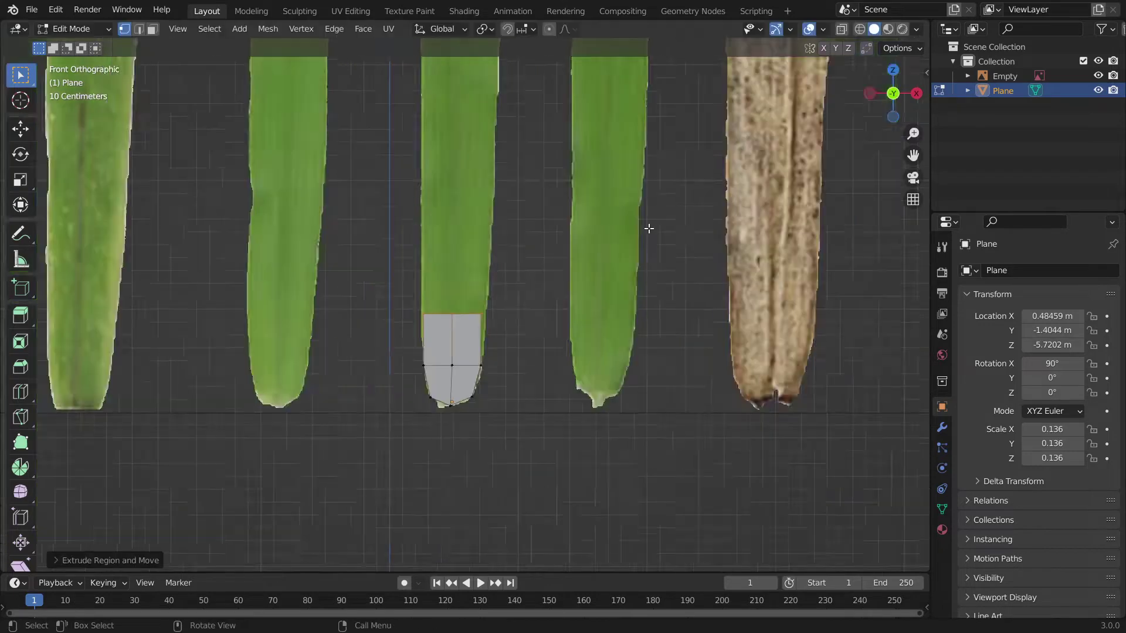
{"action": "scroll", "coordinate": [649, 229], "scroll_direction": "down", "scroll_amount": 1}
{"action": "key", "text": "g"}
{"action": "left_click", "coordinate": [545, 279]}
Extrude further segments up the blade, scaling and shifting the new edges to match its width
{"action": "key", "text": "e"}
{"action": "left_click", "coordinate": [549, 218]}
{"action": "key", "text": "s"}
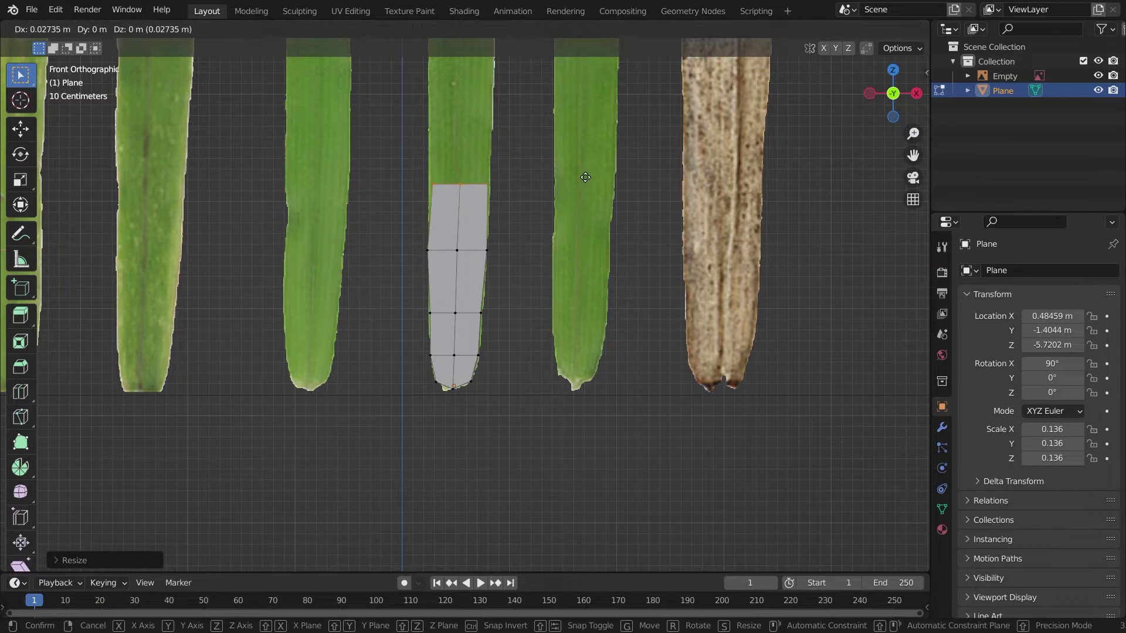
{"action": "left_click", "coordinate": [584, 177]}
{"action": "key", "text": "s"}
{"action": "left_click", "coordinate": [593, 201]}
{"action": "key", "text": "g"}
{"action": "left_click", "coordinate": [589, 198]}
Extrude several more segments up through the middle of the grass blade, following the reference outline
{"action": "scroll", "coordinate": [589, 199], "scroll_direction": "up", "scroll_amount": 20, "text": "shift"}
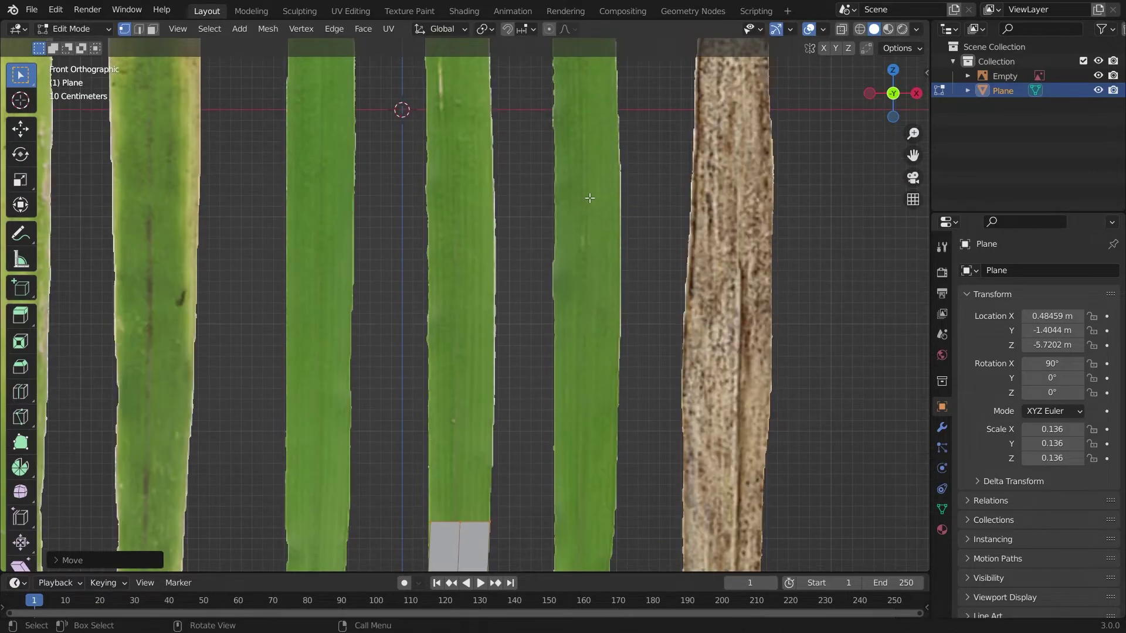
{"action": "key", "text": "e"}
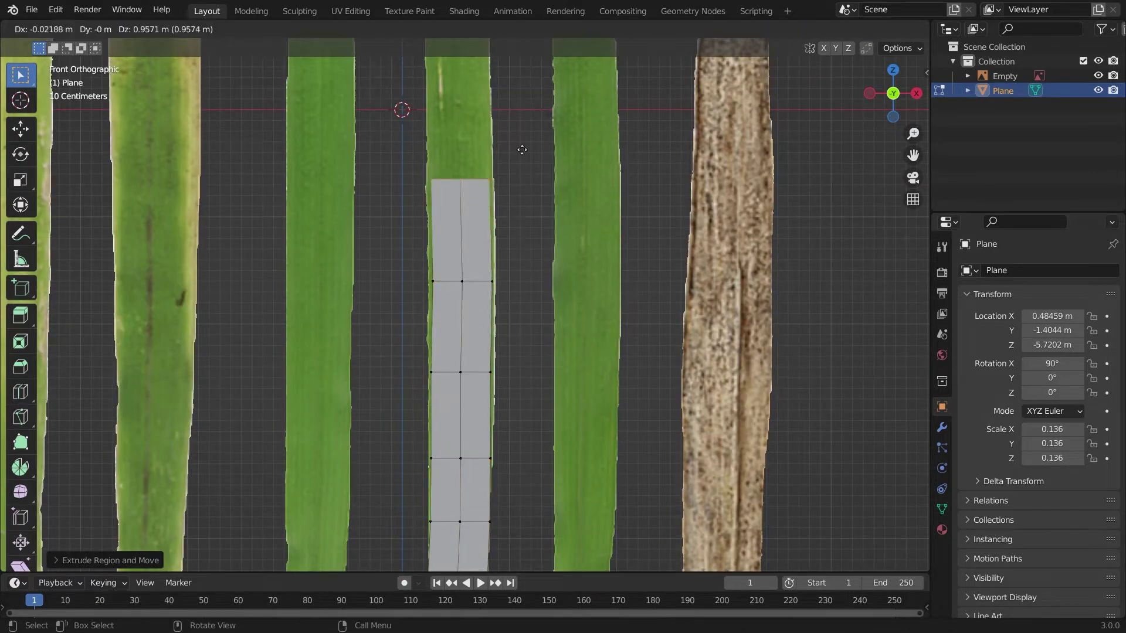
{"action": "left_click", "coordinate": [517, 161]}
{"action": "scroll", "coordinate": [517, 161], "scroll_direction": "up", "scroll_amount": 1, "text": "shift"}
{"action": "scroll", "coordinate": [517, 162], "scroll_direction": "up", "scroll_amount": 10, "text": "shift"}
Extrude the mesh up to the blade's tip, narrowing it to the outline, and leave mesh editing
{"action": "key", "text": "e"}
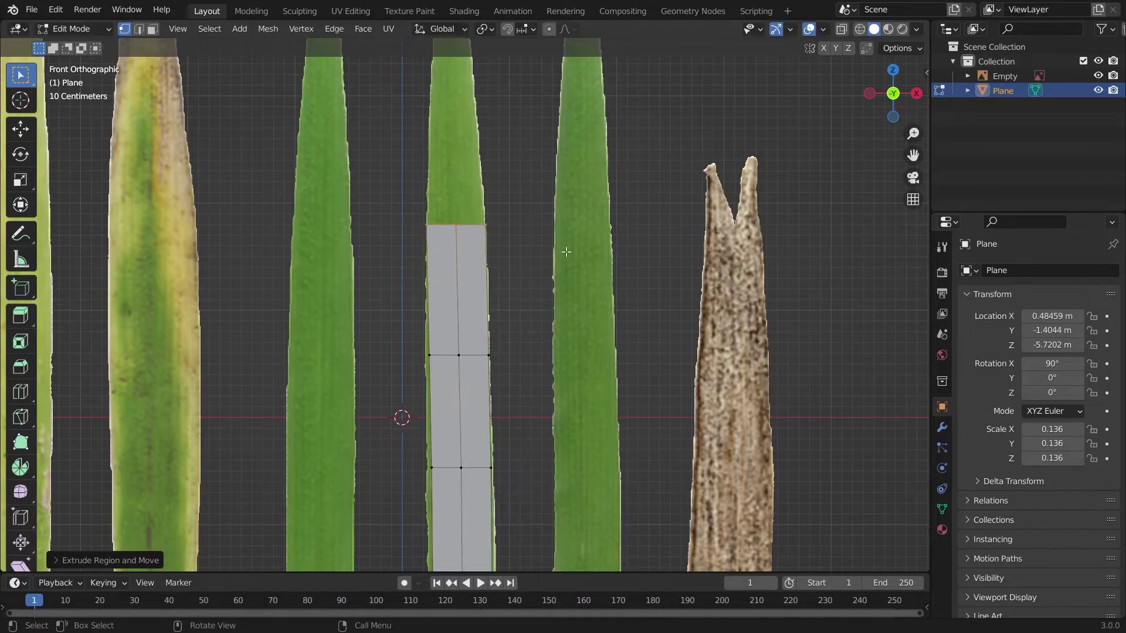
{"action": "scroll", "coordinate": [541, 139], "scroll_direction": "up", "scroll_amount": 11, "text": "shift"}
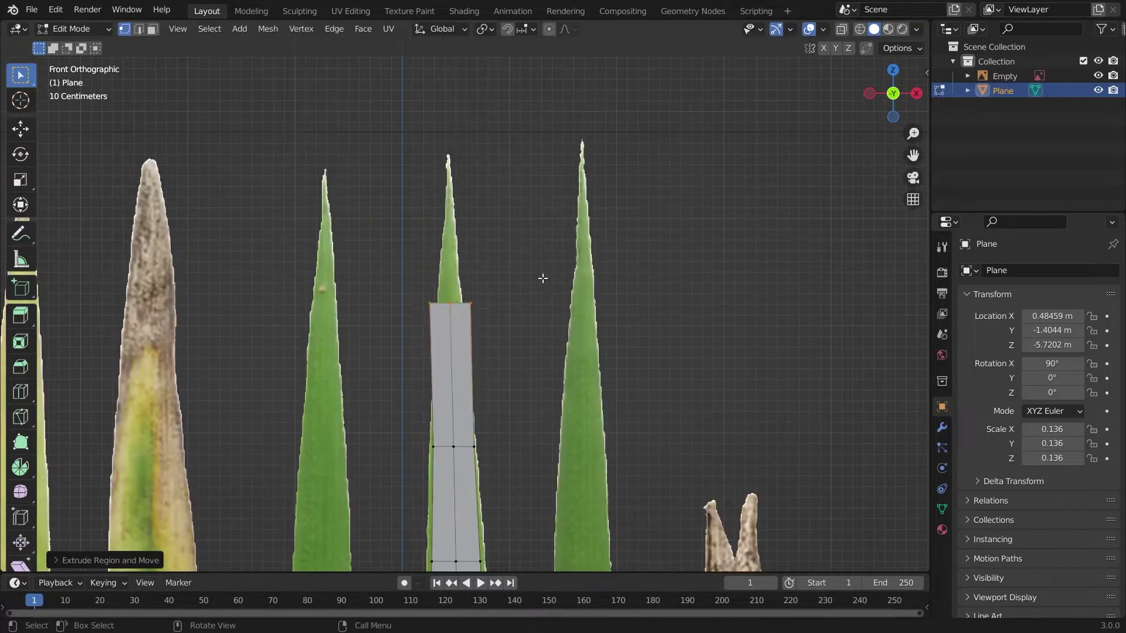
{"action": "left_click", "coordinate": [478, 179]}
{"action": "key", "text": "Tab"}
{"action": "scroll", "coordinate": [499, 292], "scroll_direction": "down", "scroll_amount": 3}
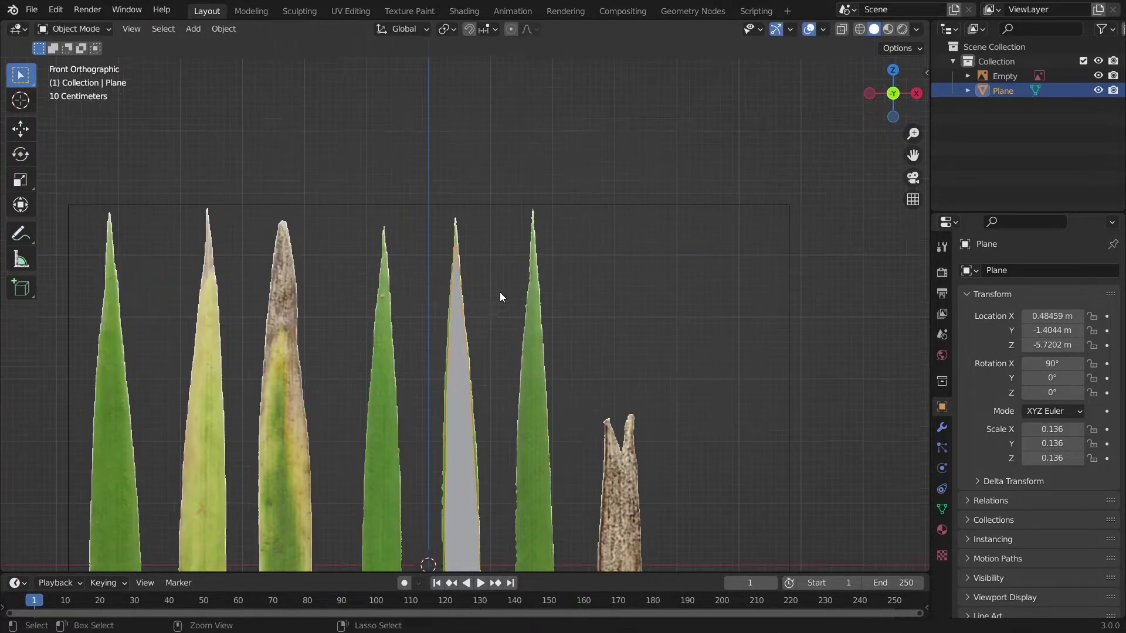
Duplicate the blade mesh along the X axis over the adjacent green blade, at about X 1.72 m
{"action": "scroll", "coordinate": [500, 292], "scroll_direction": "up", "scroll_amount": 1, "text": "ctrl"}
{"action": "scroll", "coordinate": [500, 292], "scroll_direction": "down", "scroll_amount": 9, "text": "shift"}
{"action": "scroll", "coordinate": [500, 292], "scroll_direction": "up", "scroll_amount": 6, "text": "ctrl"}
{"action": "scroll", "coordinate": [500, 292], "scroll_direction": "down", "scroll_amount": 1, "text": "ctrl+alt"}
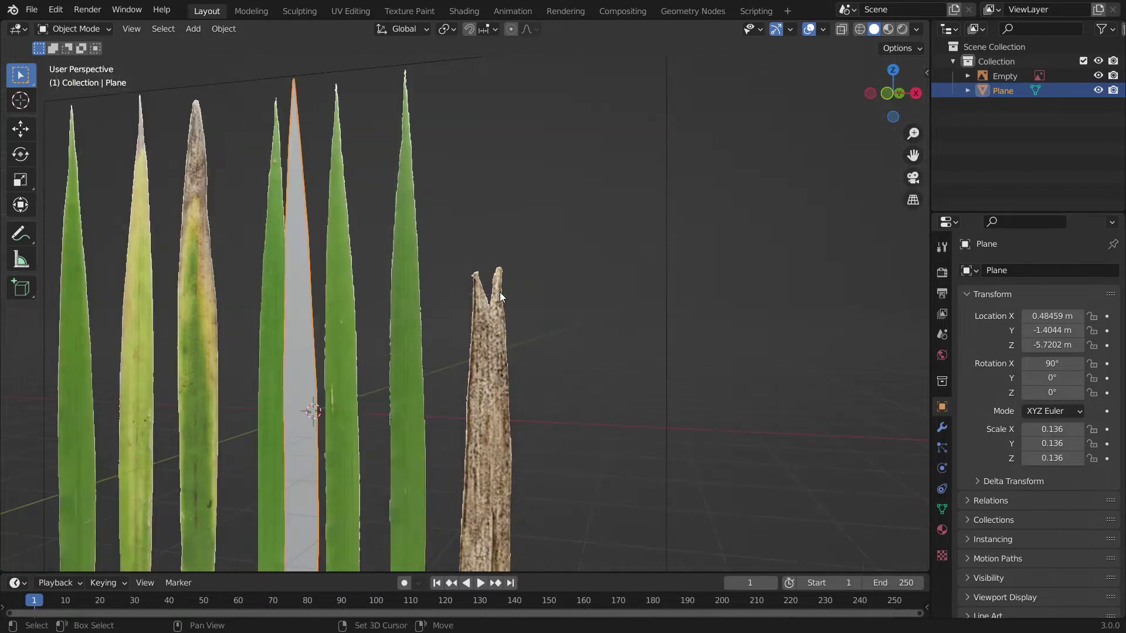
{"action": "key", "text": "shift+d"}
{"action": "key", "text": "x"}
{"action": "left_click", "coordinate": [600, 321]}
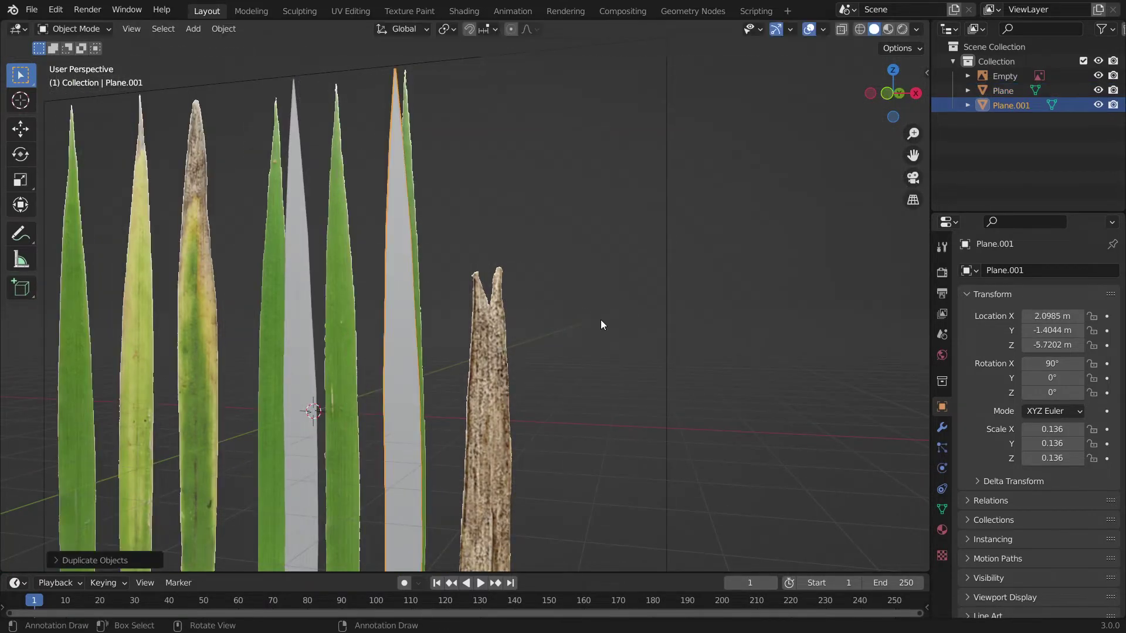
{"action": "key", "text": "KP_1"}
{"action": "key", "text": "g"}
{"action": "key", "text": "x"}
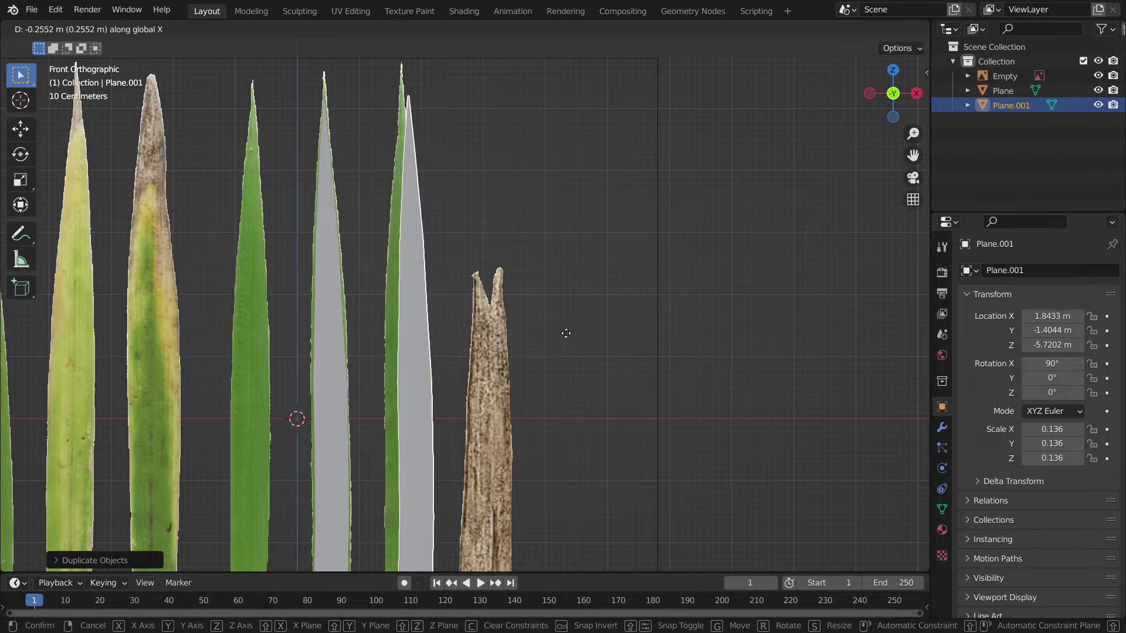
{"action": "left_click", "coordinate": [559, 339]}
Shift a middle row of the duplicate's vertices along X onto the outline with proportional editing, radius about 2.85 m
{"action": "scroll", "coordinate": [557, 339], "scroll_direction": "down", "scroll_amount": 8, "text": "shift"}
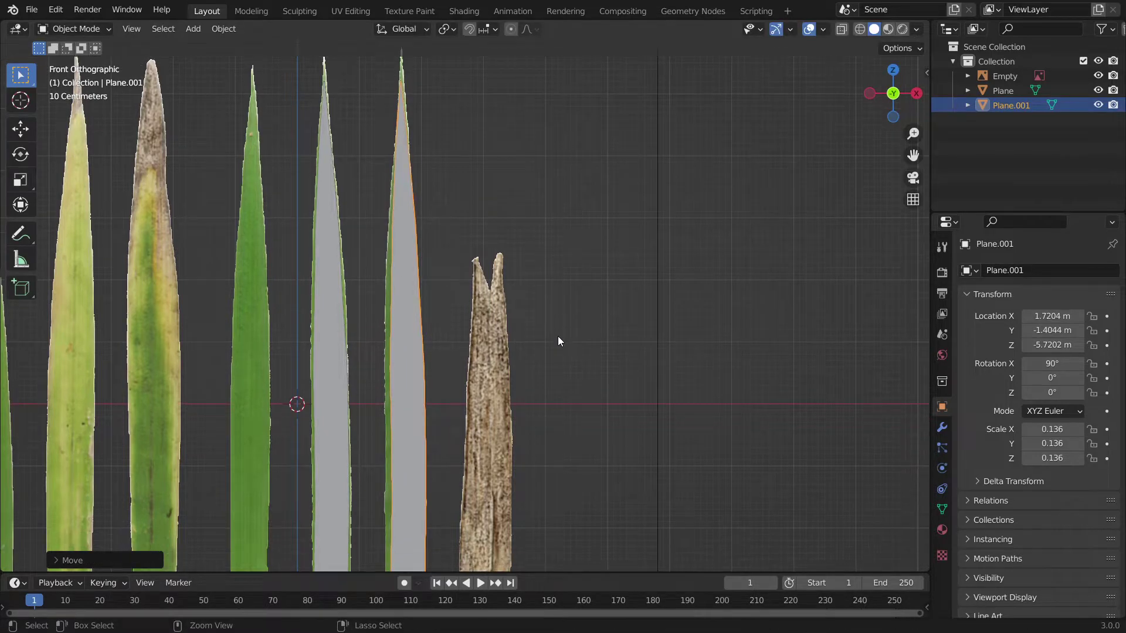
{"action": "key", "text": "Tab"}
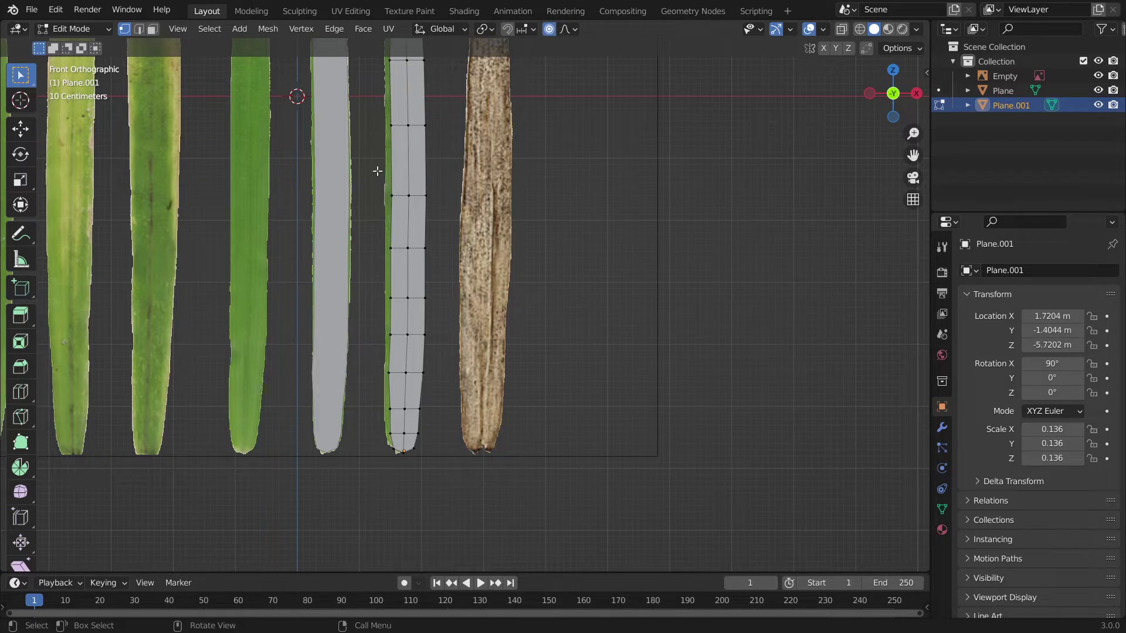
{"action": "left_click_drag", "start_coordinate": [354, 169], "coordinate": [469, 238]}
{"action": "key", "text": "g"}
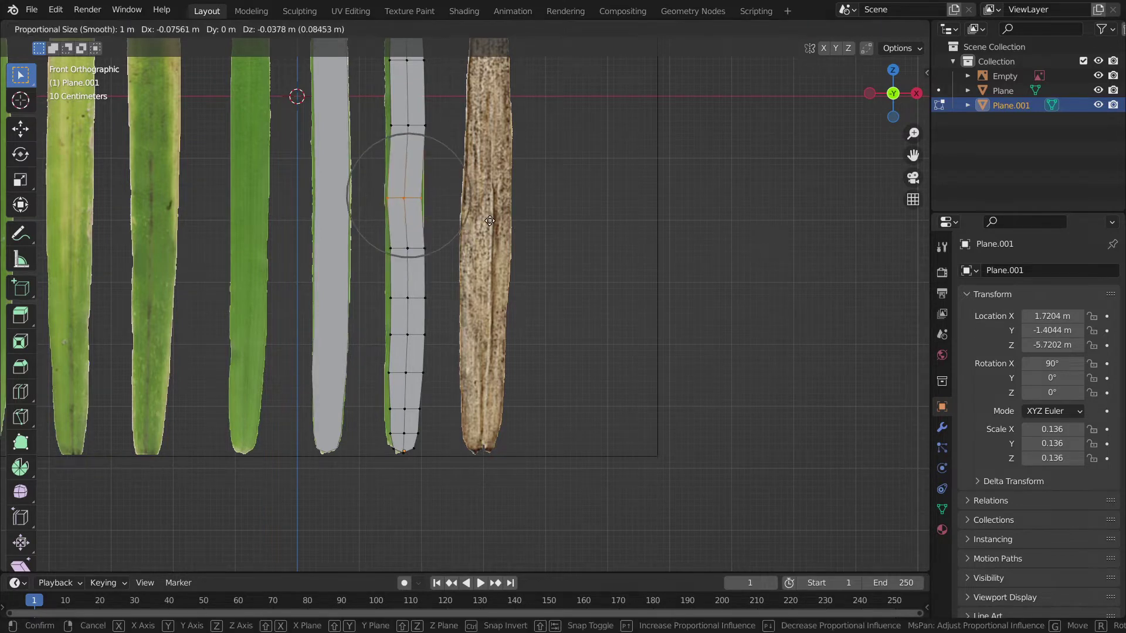
{"action": "scroll", "coordinate": [493, 223], "scroll_direction": "down", "scroll_amount": 10}
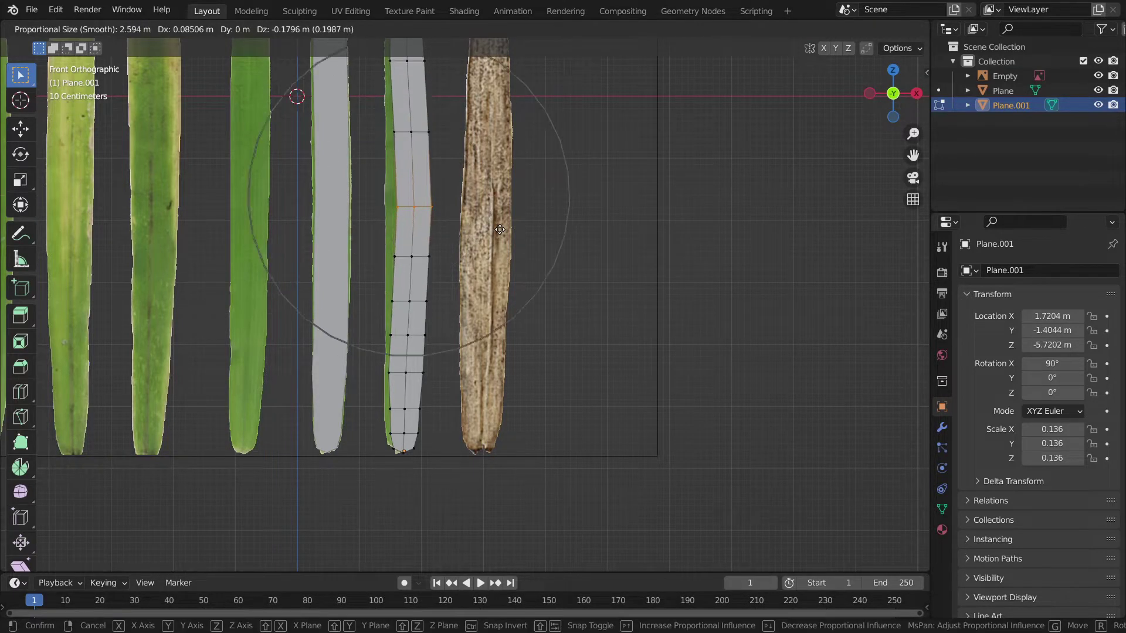
{"action": "scroll", "coordinate": [497, 229], "scroll_direction": "down", "scroll_amount": 1}
{"action": "key", "text": "x"}
{"action": "left_click", "coordinate": [488, 229]}
Move and scale the lower vertex rows of the duplicated blade to fit the reference blade's base
{"action": "left_click_drag", "start_coordinate": [354, 327], "coordinate": [458, 481]}
{"action": "key", "text": "g"}
{"action": "left_click", "coordinate": [453, 479]}
{"action": "key", "text": "s"}
{"action": "left_click", "coordinate": [521, 352]}
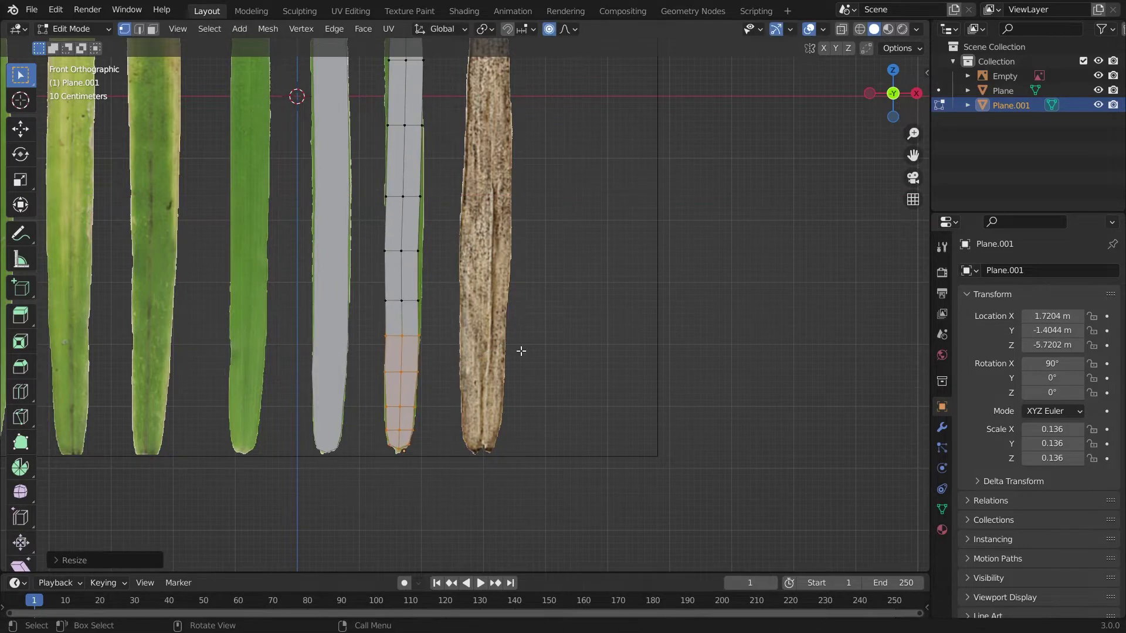
Scale and shift a vertex row in the duplicate's upper half to match the reference width
{"action": "middle_click_drag", "start_coordinate": [459, 146], "coordinate": [459, 484], "text": "shift"}
{"action": "left_click_drag", "start_coordinate": [369, 381], "coordinate": [452, 419]}
{"action": "key", "text": "s"}
{"action": "left_click", "coordinate": [526, 396]}
{"action": "key", "text": "g"}
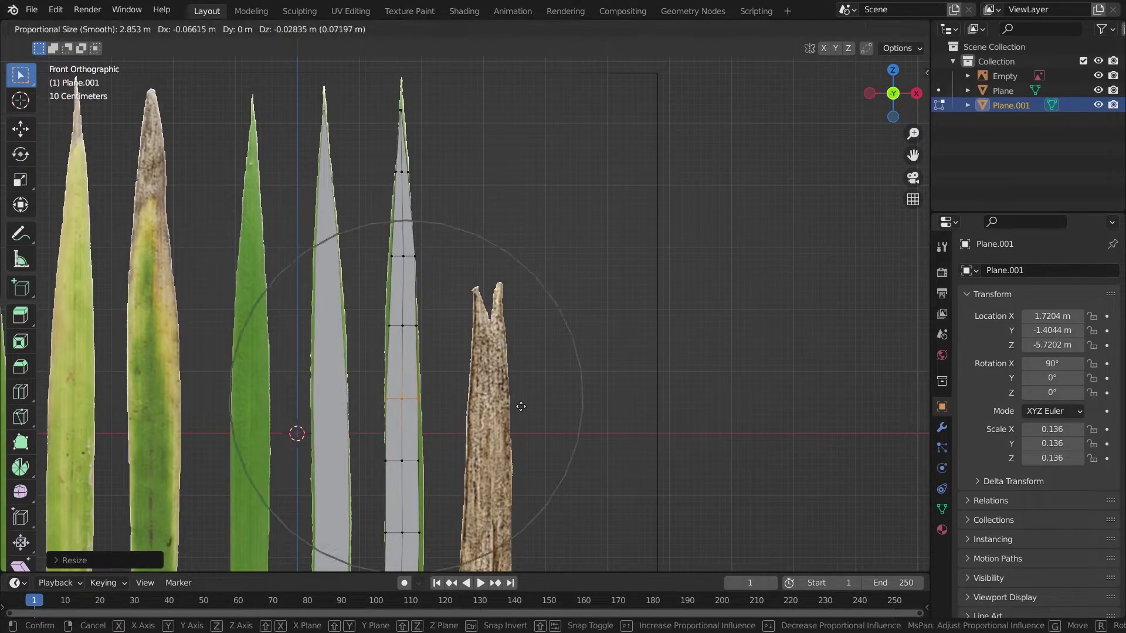
{"action": "left_click", "coordinate": [519, 403]}
Adjust the duplicate's tip and a lower vertex row to the outline and leave mesh editing
{"action": "left_click_drag", "start_coordinate": [375, 88], "coordinate": [444, 143]}
{"action": "key", "text": "g"}
{"action": "left_click", "coordinate": [445, 136]}
{"action": "left_click_drag", "start_coordinate": [357, 454], "coordinate": [432, 493]}
{"action": "key", "text": "g"}
{"action": "left_click", "coordinate": [432, 493]}
{"action": "key", "text": "Tab"}
Duplicate the blade mesh onto the untraced green blade beside the original, at about X -0.73 m
{"action": "scroll", "coordinate": [364, 483], "scroll_direction": "down", "scroll_amount": 14, "text": "ctrl"}
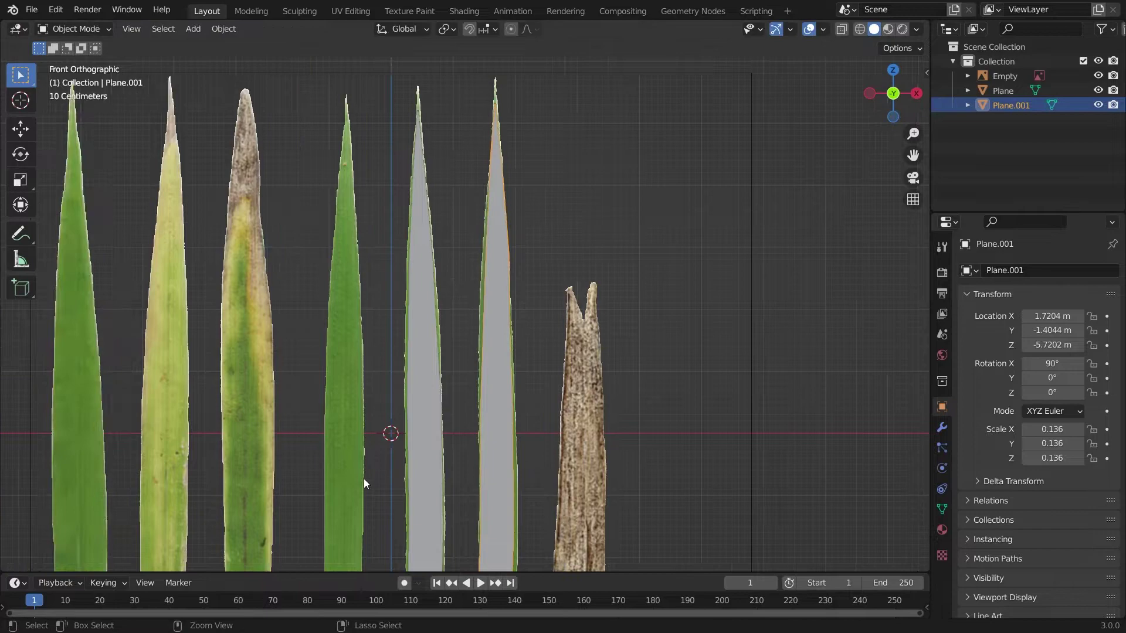
{"action": "key", "text": "shift+d"}
{"action": "left_click", "coordinate": [555, 407]}
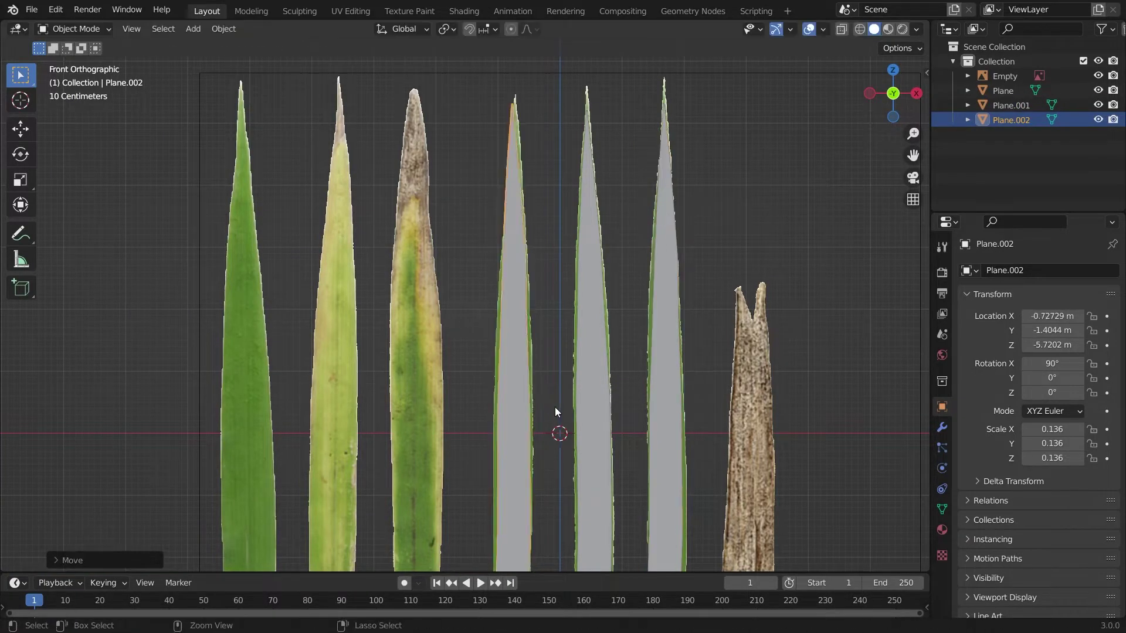
Move the base and middle vertex rows of the second duplicate to follow its reference blade
{"action": "scroll", "coordinate": [555, 407], "scroll_direction": "down", "scroll_amount": 6, "text": "shift"}
{"action": "key", "text": "Tab"}
{"action": "left_click_drag", "start_coordinate": [468, 459], "coordinate": [545, 542]}
{"action": "key", "text": "g"}
{"action": "left_click", "coordinate": [543, 528]}
{"action": "left_click_drag", "start_coordinate": [442, 208], "coordinate": [555, 282]}
{"action": "key", "text": "g"}
{"action": "left_click", "coordinate": [554, 284]}
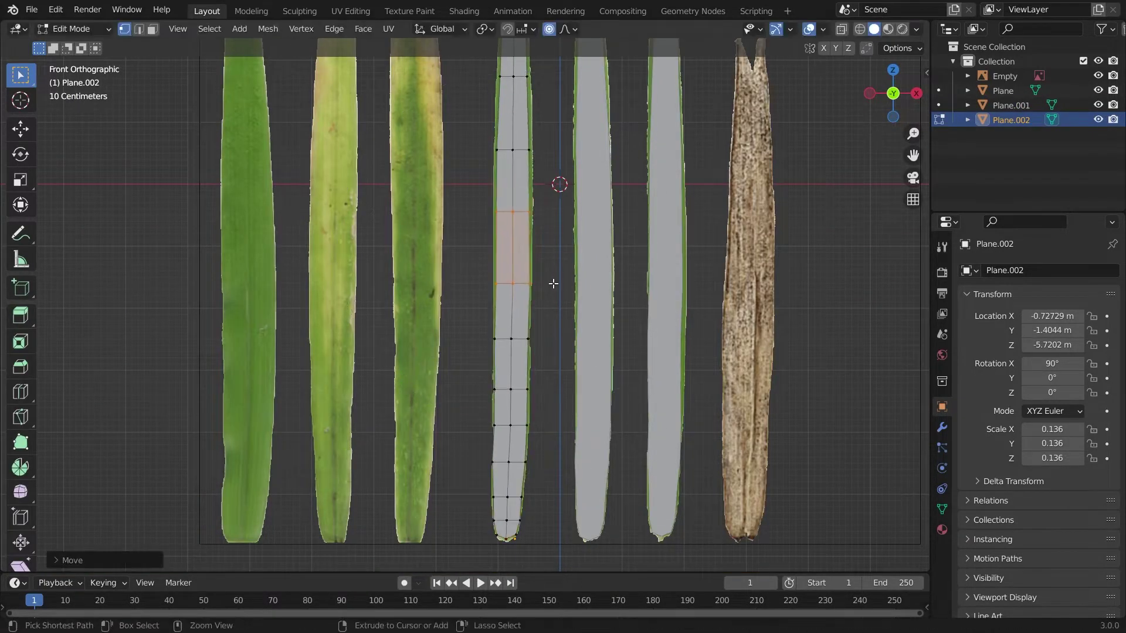
Align the second duplicate's tip vertices with the reference tip and leave mesh editing
{"action": "scroll", "coordinate": [553, 284], "scroll_direction": "up", "scroll_amount": 16, "text": "shift"}
{"action": "key", "text": "KP_1"}
{"action": "left_click_drag", "start_coordinate": [501, 103], "coordinate": [587, 127]}
{"action": "key", "text": "g"}
{"action": "left_click", "coordinate": [590, 133]}
{"action": "key", "text": "Tab"}
Duplicate the blade mesh along the X axis onto the outermost green blade, at about X -5.12 m
{"action": "scroll", "coordinate": [564, 377], "scroll_direction": "up", "scroll_amount": 1}
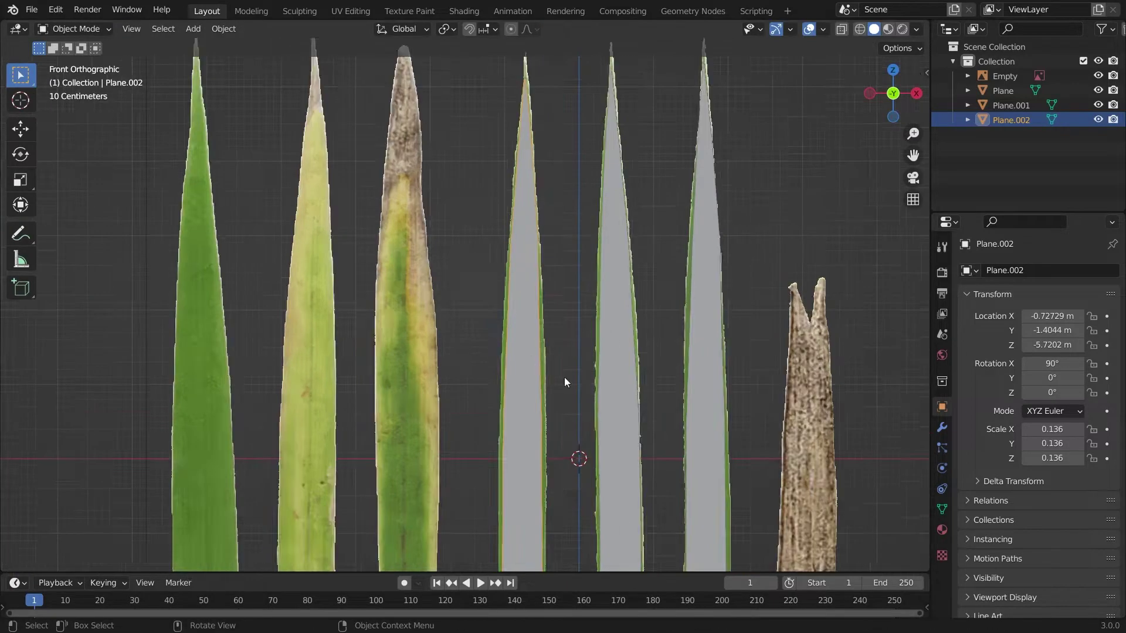
{"action": "scroll", "coordinate": [557, 381], "scroll_direction": "down", "scroll_amount": 5}
{"action": "key", "text": "shift+d"}
{"action": "key", "text": "x"}
{"action": "left_click", "coordinate": [418, 384]}
Widen the new duplicate's middle rows along X and shift them to fit the broader reference blade
{"action": "key", "text": "Tab"}
{"action": "left_click", "coordinate": [401, 383]}
{"action": "key", "text": "s"}
{"action": "key", "text": "x"}
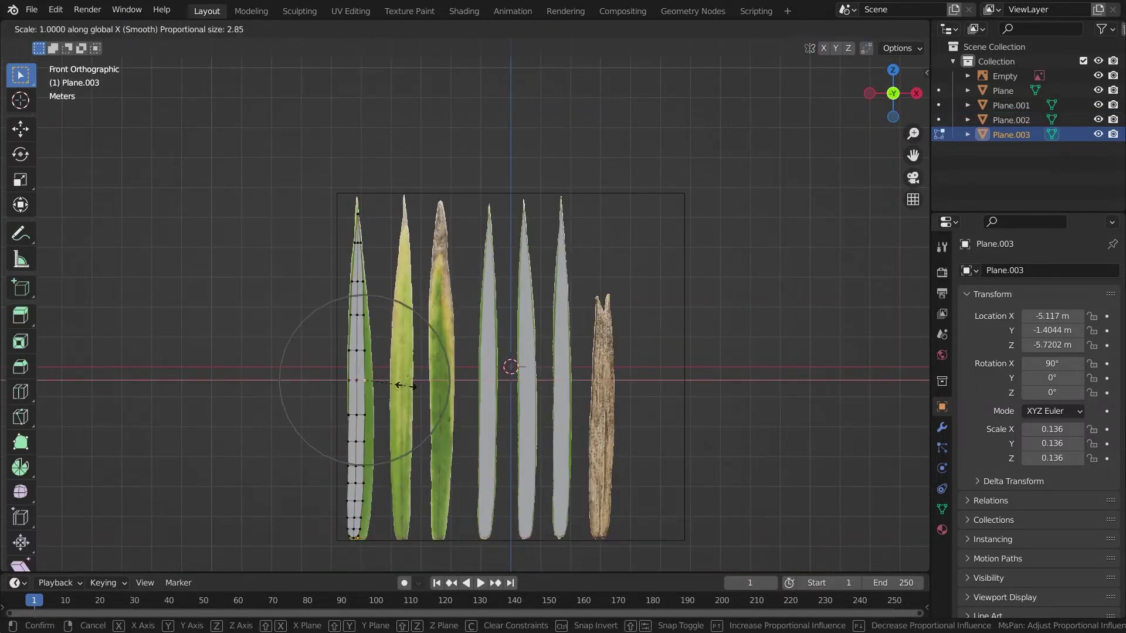
{"action": "left_click", "coordinate": [399, 384]}
{"action": "key", "text": "g"}
{"action": "left_click", "coordinate": [414, 381]}
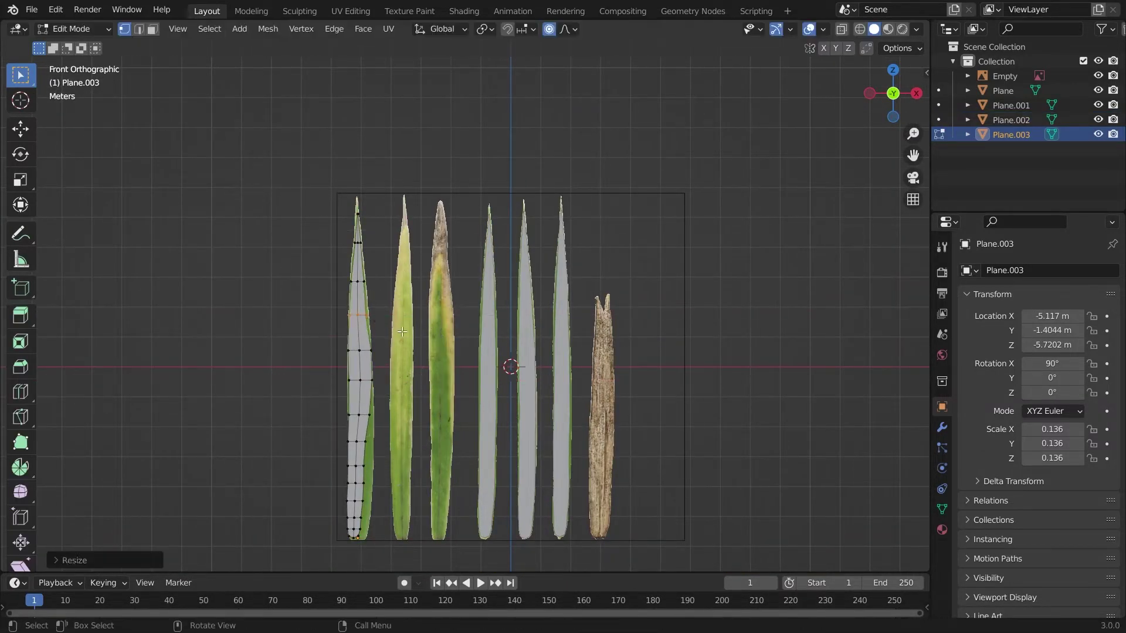
{"action": "key", "text": "g"}
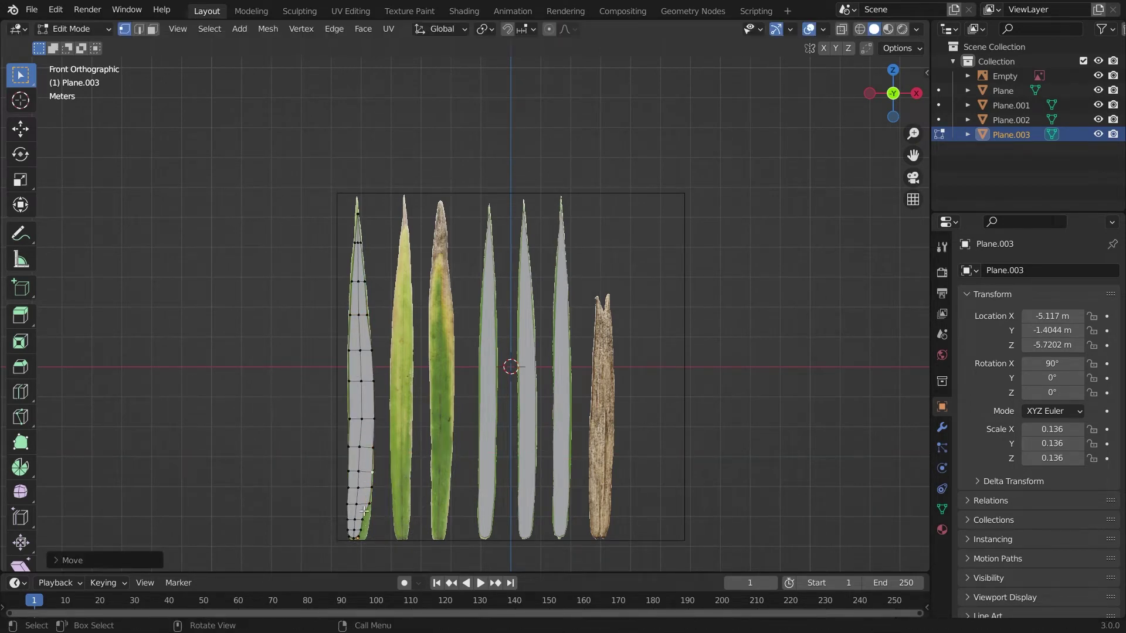
Move the lower vertices of the outermost blade mesh toward its reference outline, toggling proportional editing as needed
{"action": "key", "text": "o"}
{"action": "left_click", "coordinate": [397, 522]}
{"action": "scroll", "coordinate": [380, 502], "scroll_direction": "up", "scroll_amount": 4}
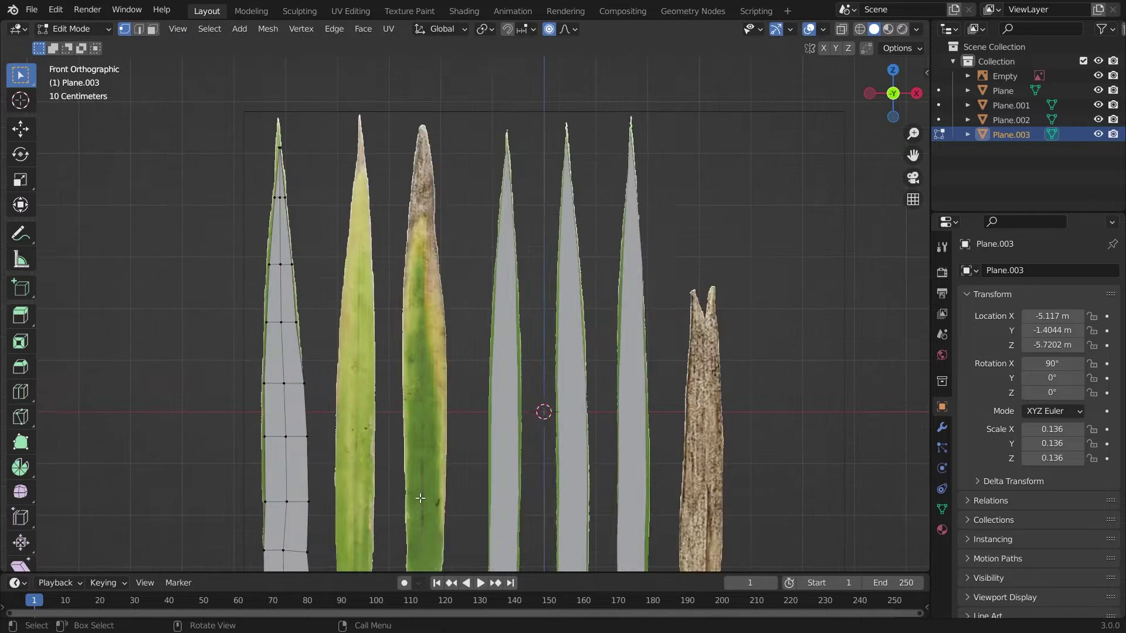
{"action": "scroll", "coordinate": [420, 498], "scroll_direction": "up", "scroll_amount": 3}
{"action": "key", "text": "g"}
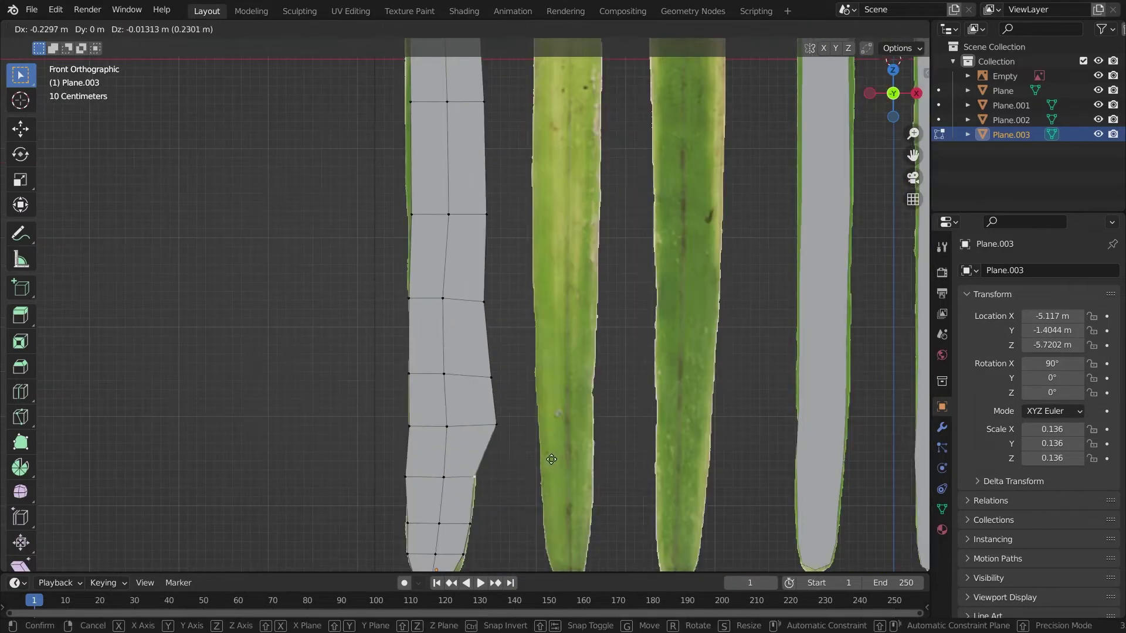
{"action": "left_click", "coordinate": [495, 445]}
{"action": "key", "text": "ctrl+z"}
{"action": "key", "text": "ctrl+z"}
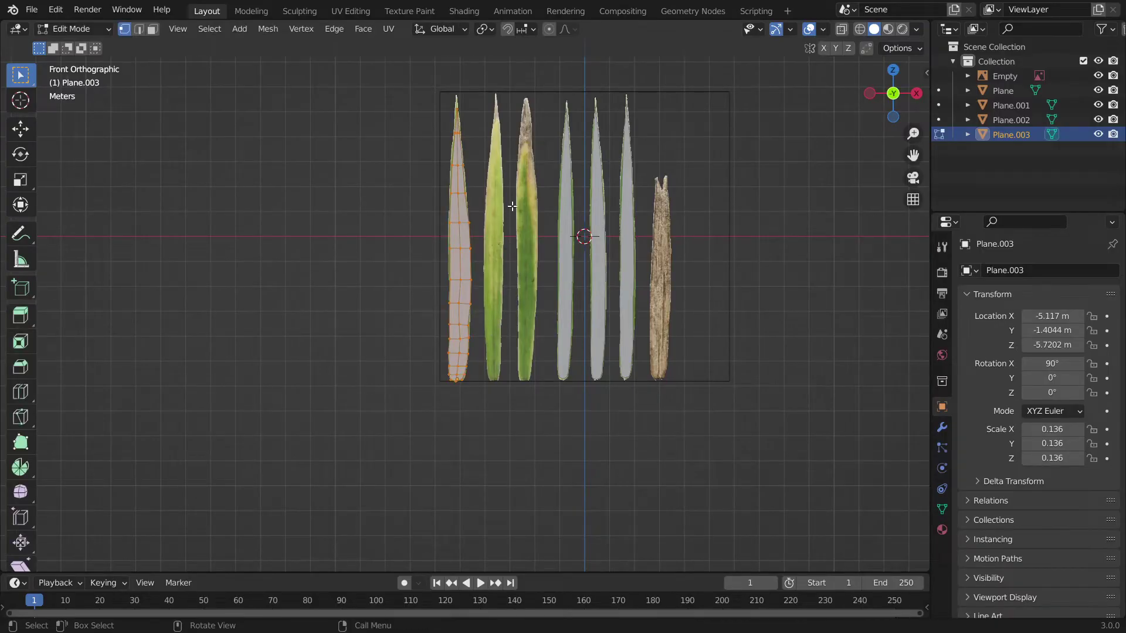
Unwrap the whole outermost blade mesh with Project from View and give it a new material in the Shading workspace
{"action": "key", "text": "u"}
{"action": "left_click", "coordinate": [499, 327]}
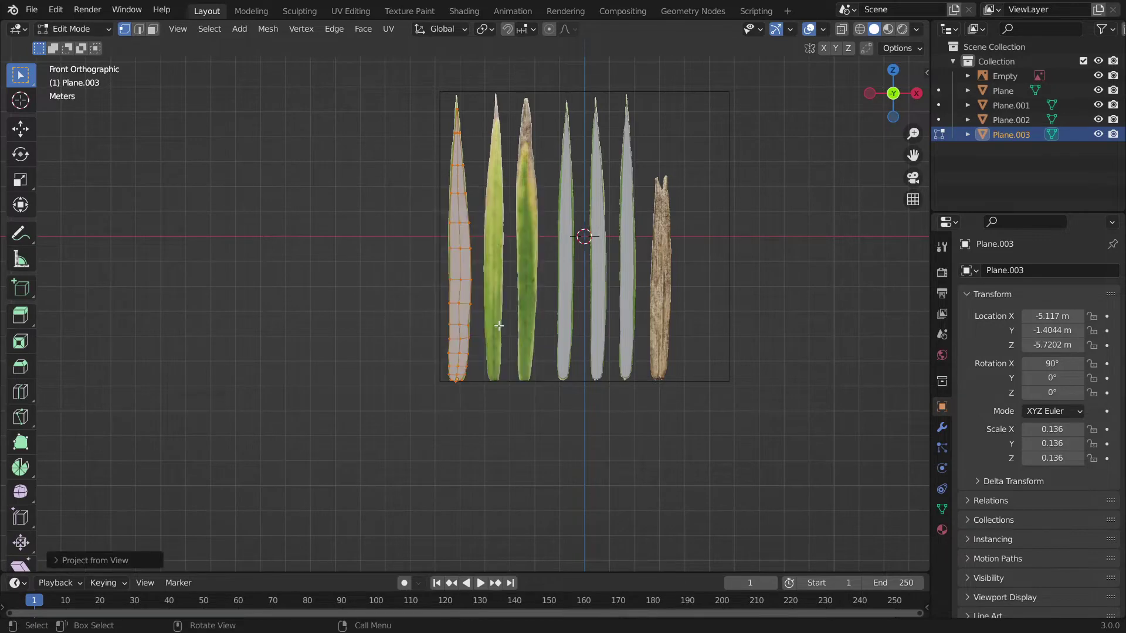
{"action": "key", "text": "Tab"}
{"action": "left_click", "coordinate": [464, 11]}
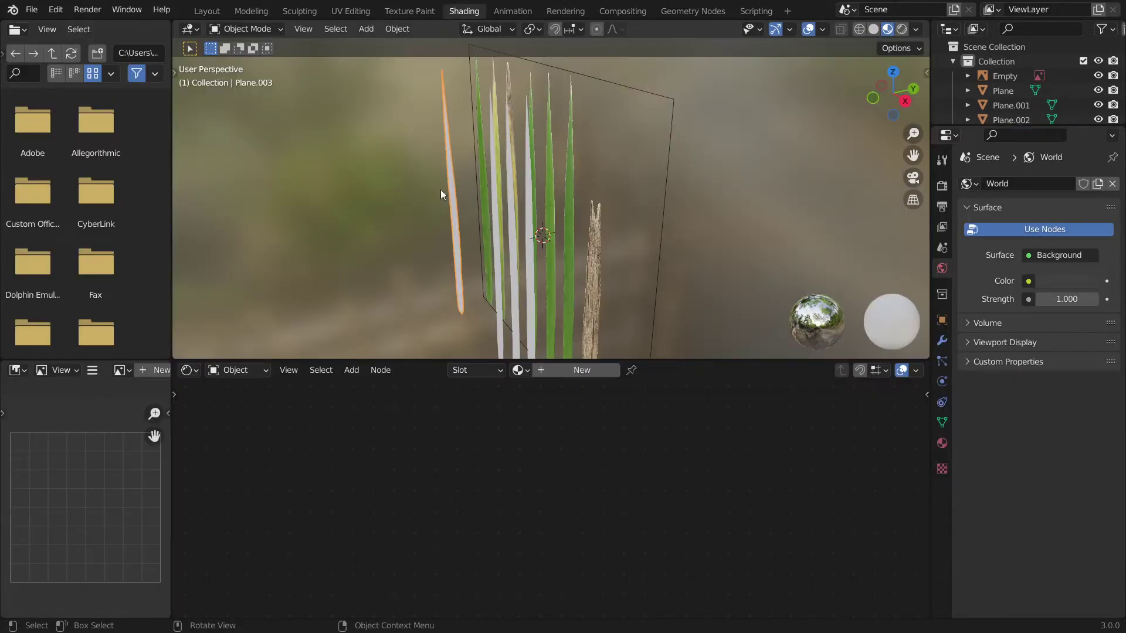
{"action": "left_click", "coordinate": [574, 372]}
Set the render engine to Cycles and its device to GPU Compute
{"action": "left_click", "coordinate": [942, 187]}
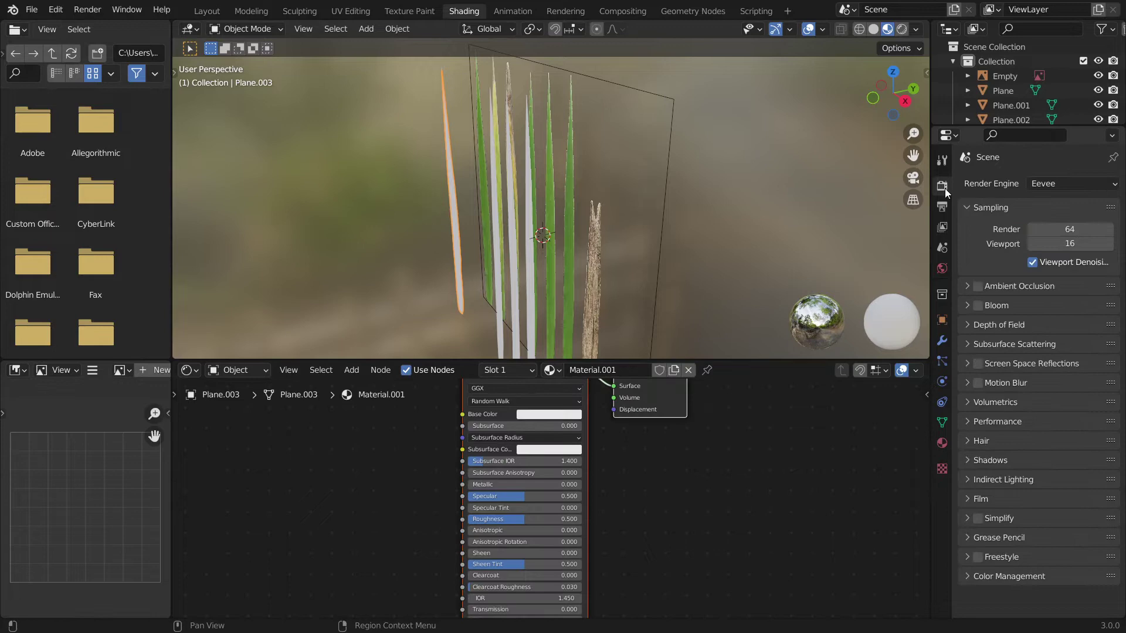
{"action": "left_click", "coordinate": [1066, 188]}
{"action": "left_click", "coordinate": [1062, 230]}
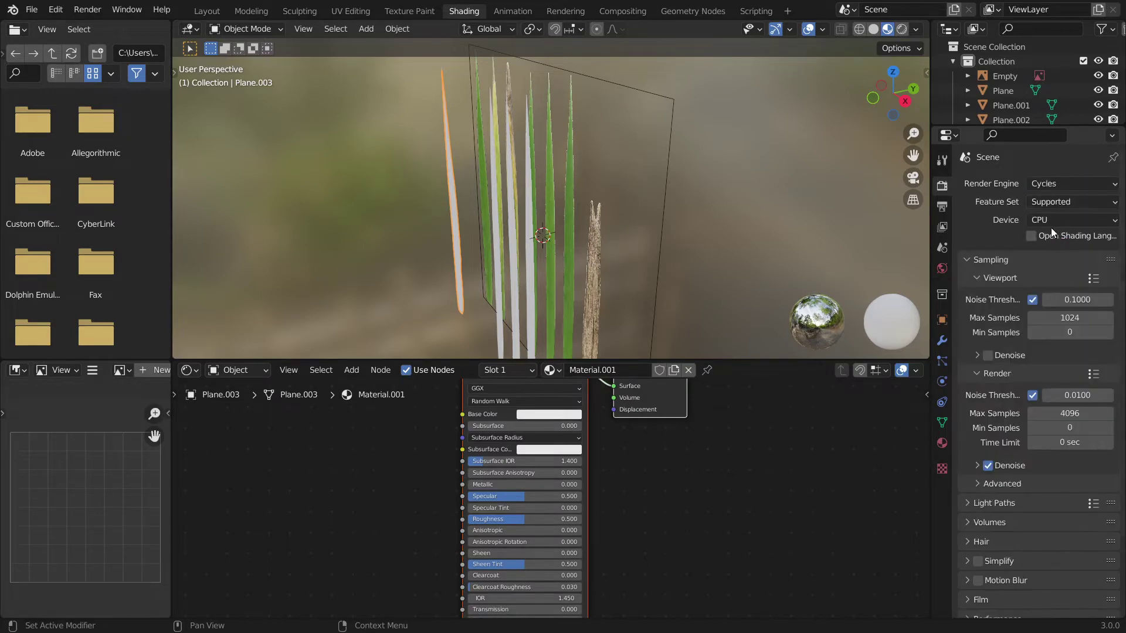
{"action": "left_click", "coordinate": [1051, 226]}
{"action": "left_click", "coordinate": [1047, 253]}
Add an Image Texture with Mapping and Texture Coordinate nodes to the Principled BSDF's base color and reposition them
{"action": "middle_click_drag", "start_coordinate": [578, 247], "coordinate": [513, 212]}
{"action": "middle_click_drag", "start_coordinate": [476, 484], "coordinate": [627, 605]}
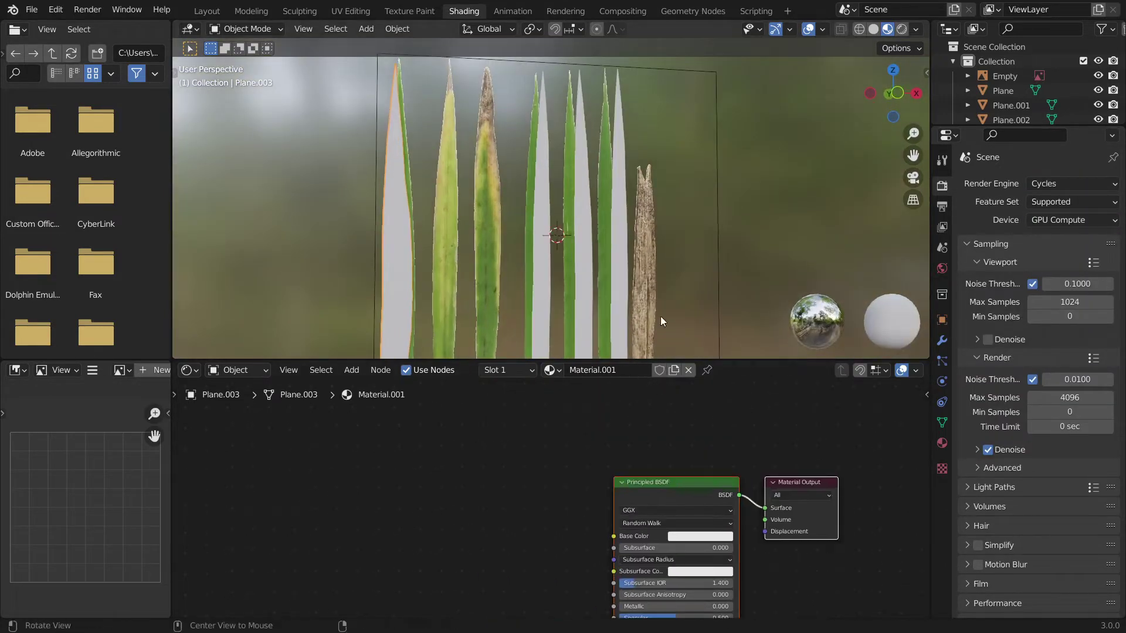
{"action": "left_click", "coordinate": [637, 493]}
{"action": "key", "text": "ctrl+t"}
{"action": "middle_click_drag", "start_coordinate": [563, 503], "coordinate": [625, 329]}
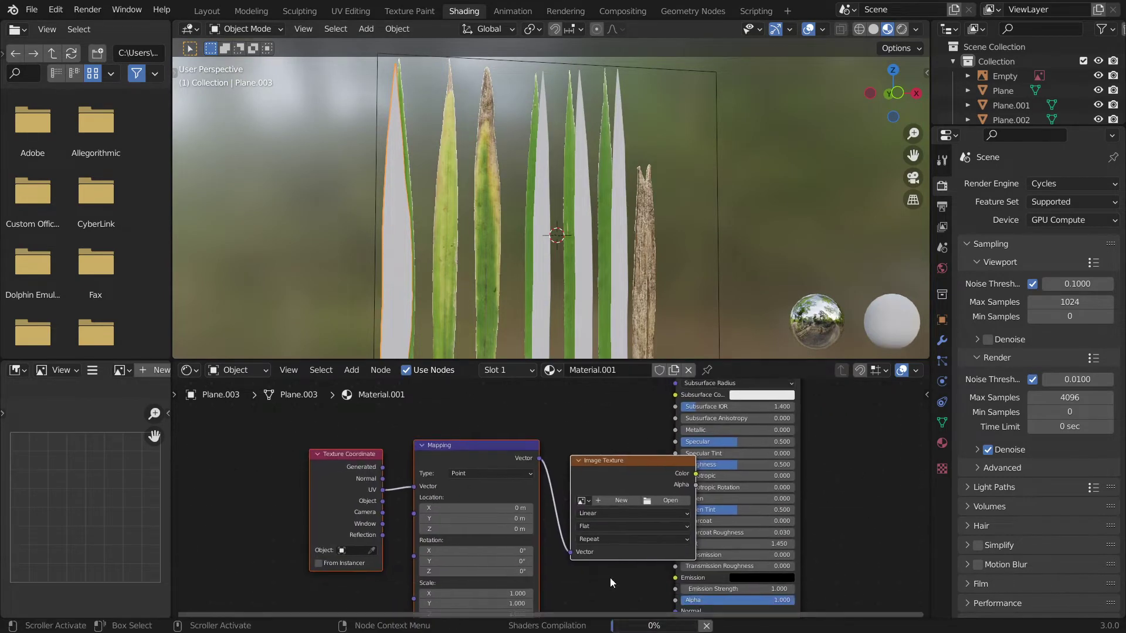
{"action": "left_click_drag", "start_coordinate": [610, 460], "coordinate": [523, 386]}
{"action": "middle_click_drag", "start_coordinate": [618, 468], "coordinate": [618, 458], "text": "shift"}
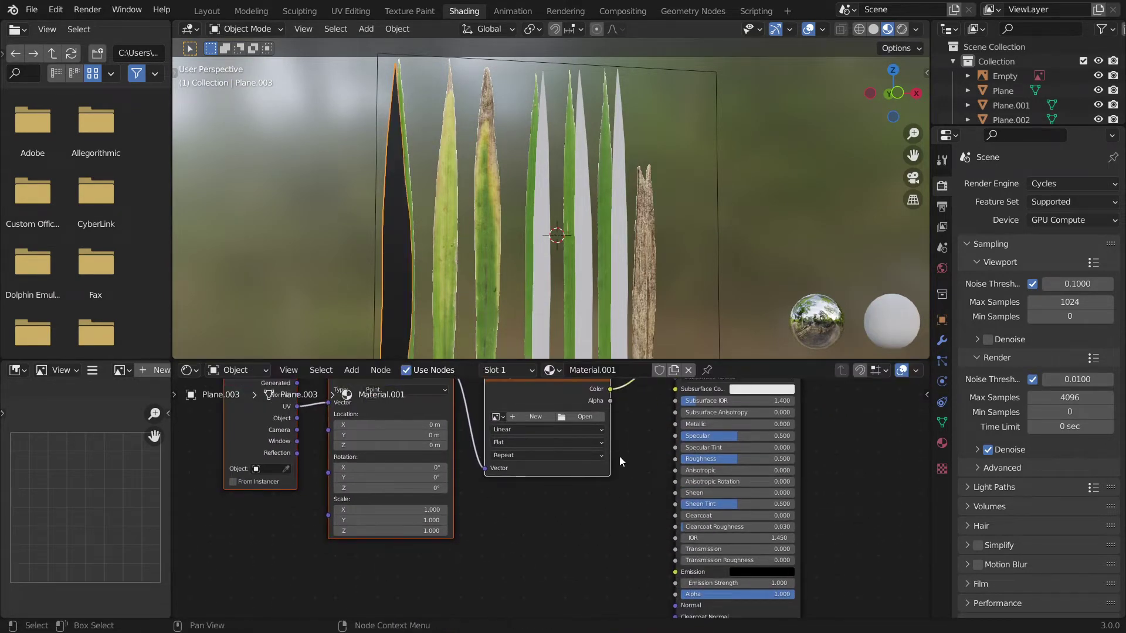
Connect the image texture's Alpha output to the shader's Alpha input and assign Grass Blade Texture.png to the node
{"action": "scroll", "coordinate": [619, 457], "scroll_direction": "down", "scroll_amount": 2}
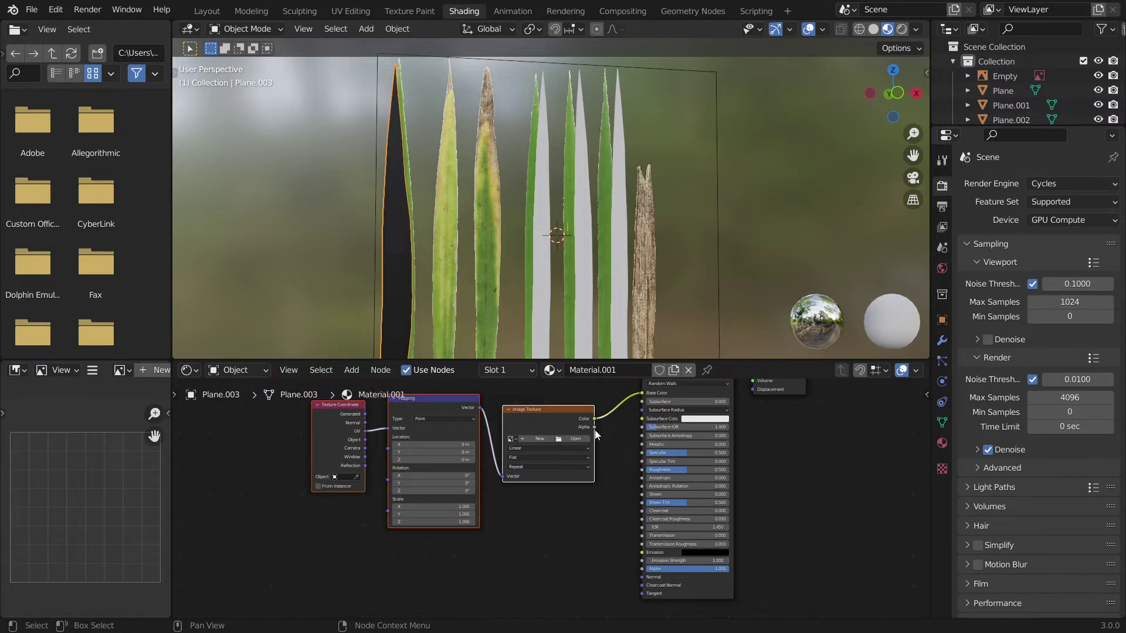
{"action": "left_click_drag", "start_coordinate": [594, 427], "coordinate": [643, 568]}
{"action": "left_click", "coordinate": [509, 438]}
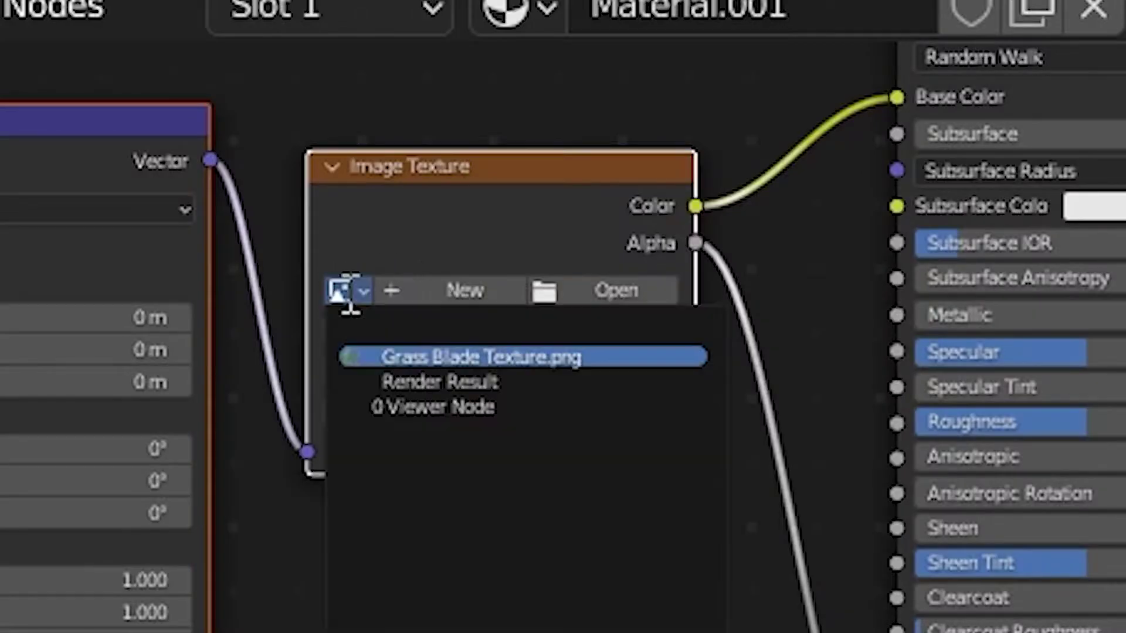
{"action": "left_click", "coordinate": [447, 355]}
{"action": "scroll", "coordinate": [516, 417], "scroll_direction": "up", "scroll_amount": 3}
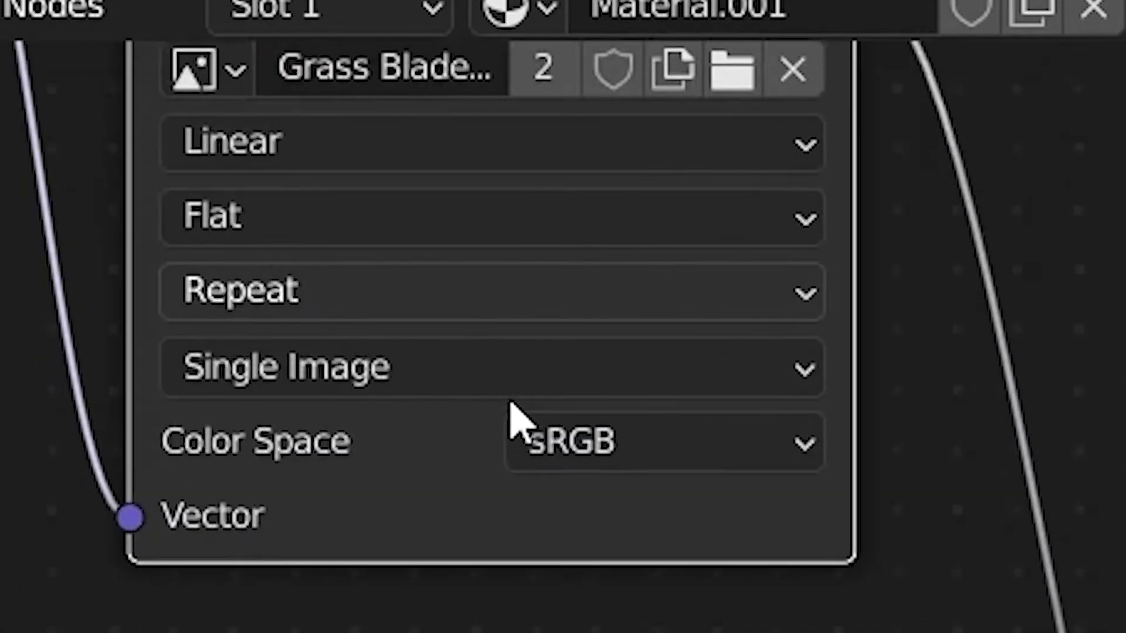
{"action": "middle_click_drag", "start_coordinate": [246, 296], "coordinate": [340, 628]}
{"action": "left_click", "coordinate": [302, 410]}
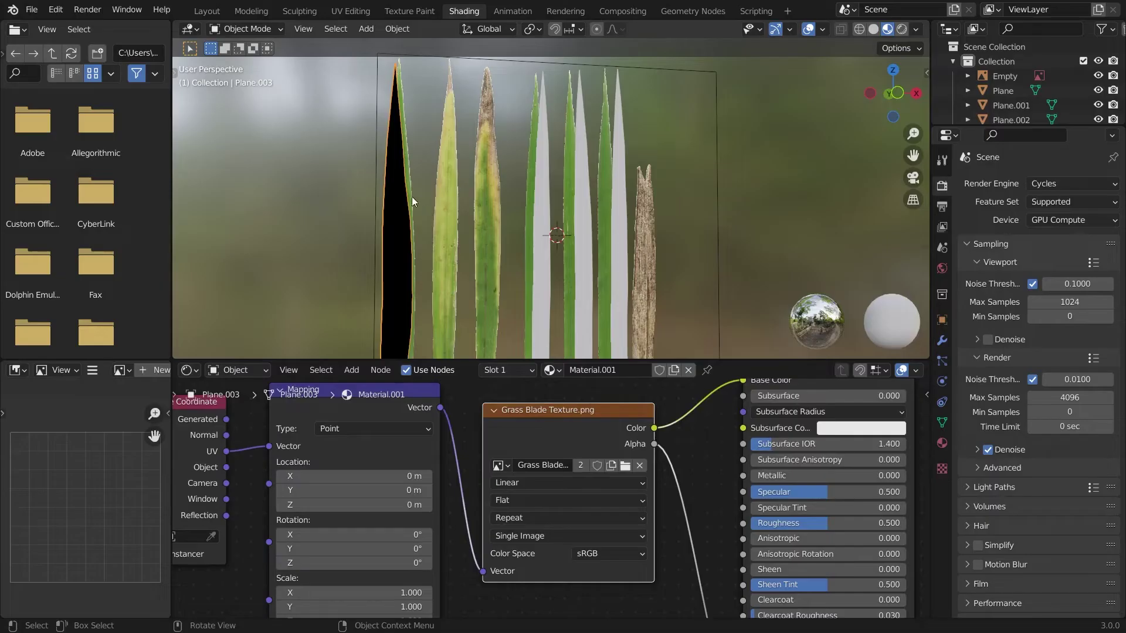
Enlarge the outermost blade's UV island in the UV Editing workspace and move it over the leftmost green blade of the texture
{"action": "left_click", "coordinate": [353, 13]}
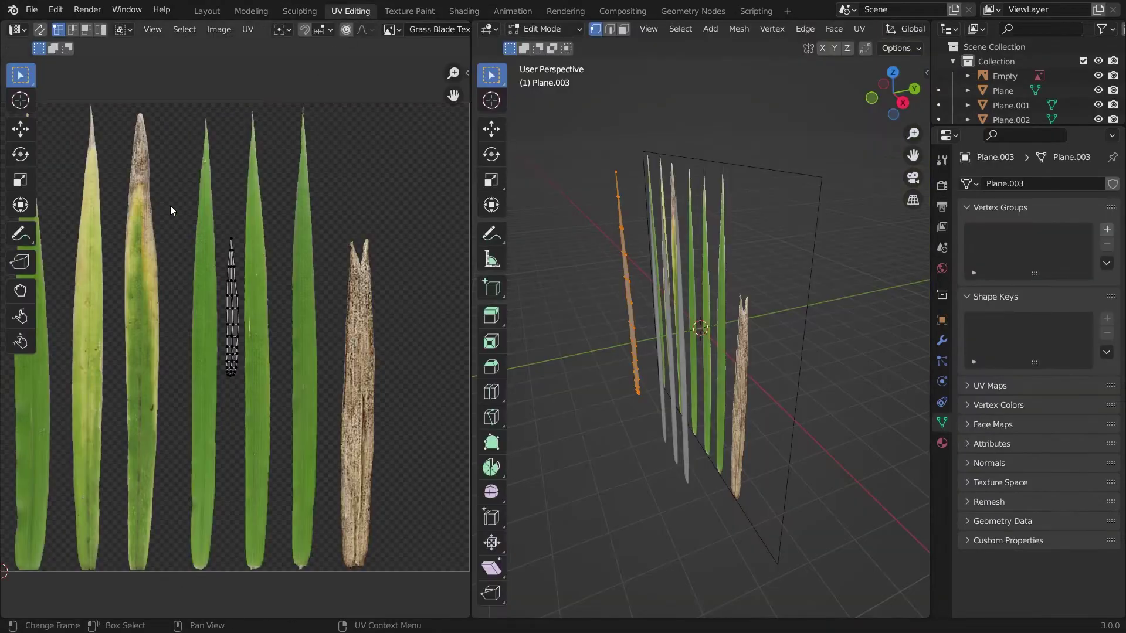
{"action": "left_click_drag", "start_coordinate": [170, 210], "coordinate": [298, 435]}
{"action": "scroll", "coordinate": [297, 417], "scroll_direction": "down", "scroll_amount": 3}
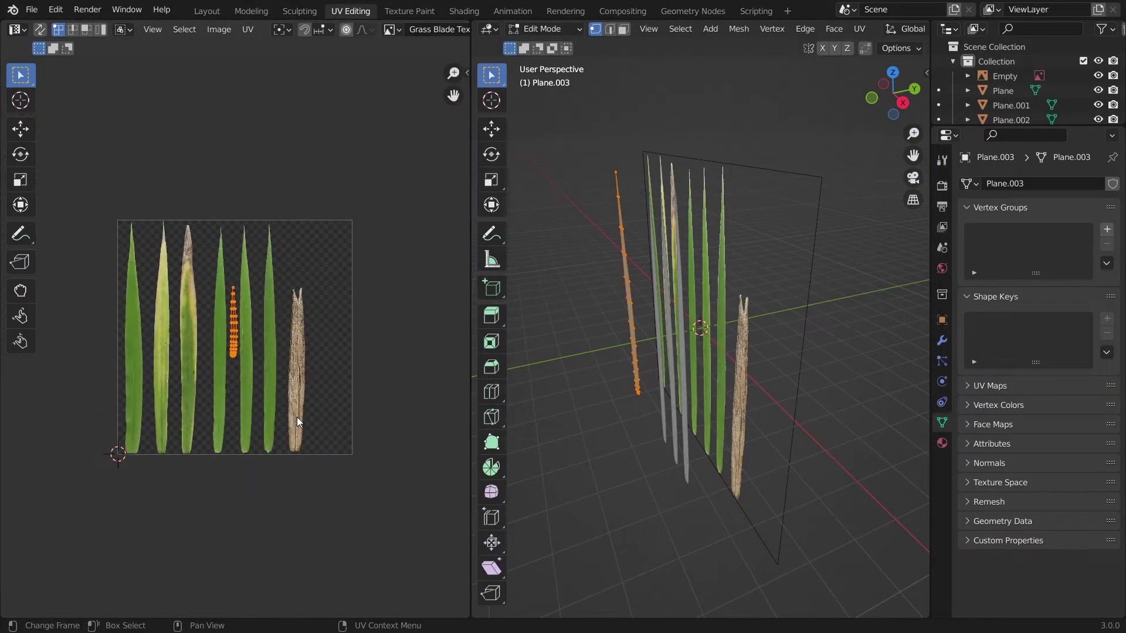
{"action": "key", "text": "s"}
{"action": "left_click", "coordinate": [373, 424]}
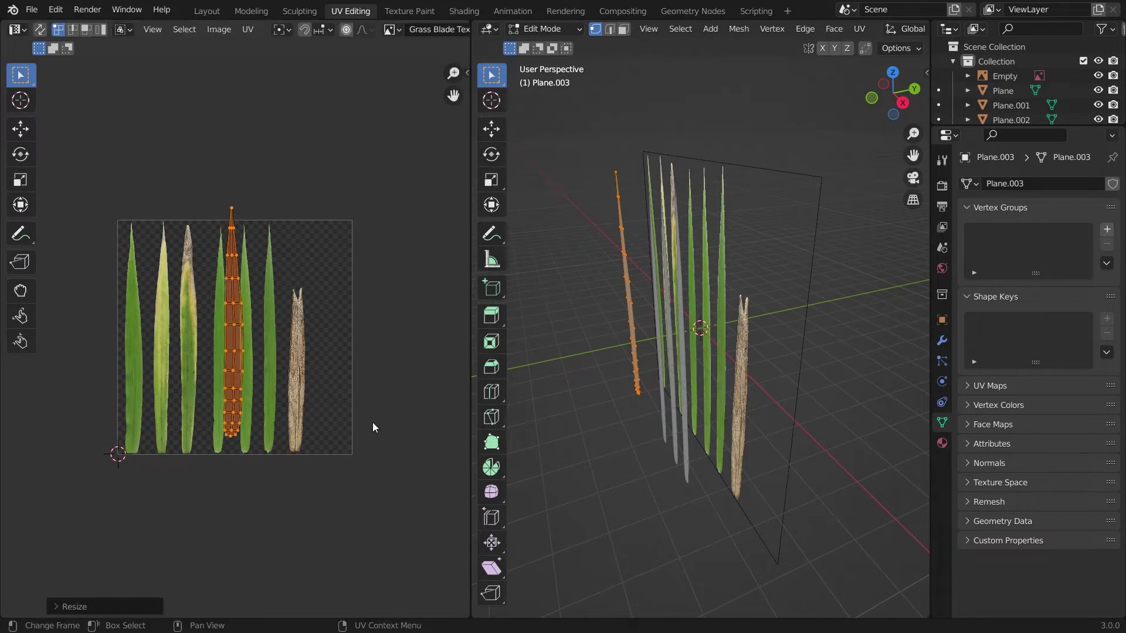
{"action": "key", "text": "g"}
{"action": "left_click", "coordinate": [272, 415]}
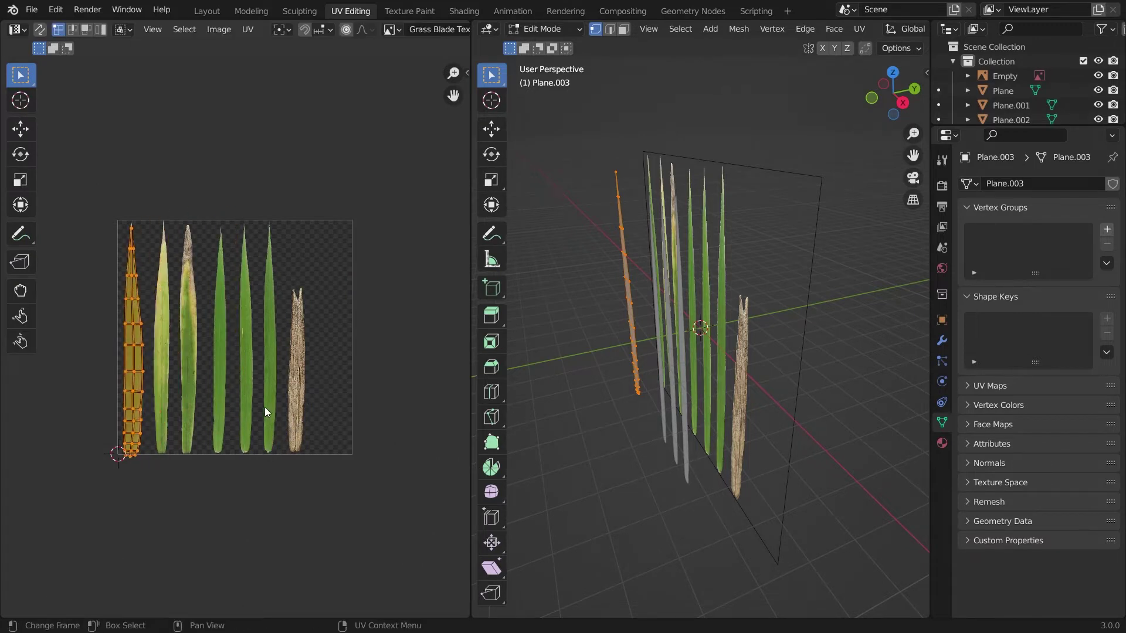
Scale the blade's UV island uniformly to match the height of the leftmost textured blade
{"action": "key", "text": "s"}
{"action": "left_click", "coordinate": [249, 381]}
{"action": "middle_click_drag", "start_coordinate": [162, 380], "coordinate": [289, 375]}
{"action": "scroll", "coordinate": [276, 412], "scroll_direction": "up", "scroll_amount": 5}
{"action": "key", "text": "s"}
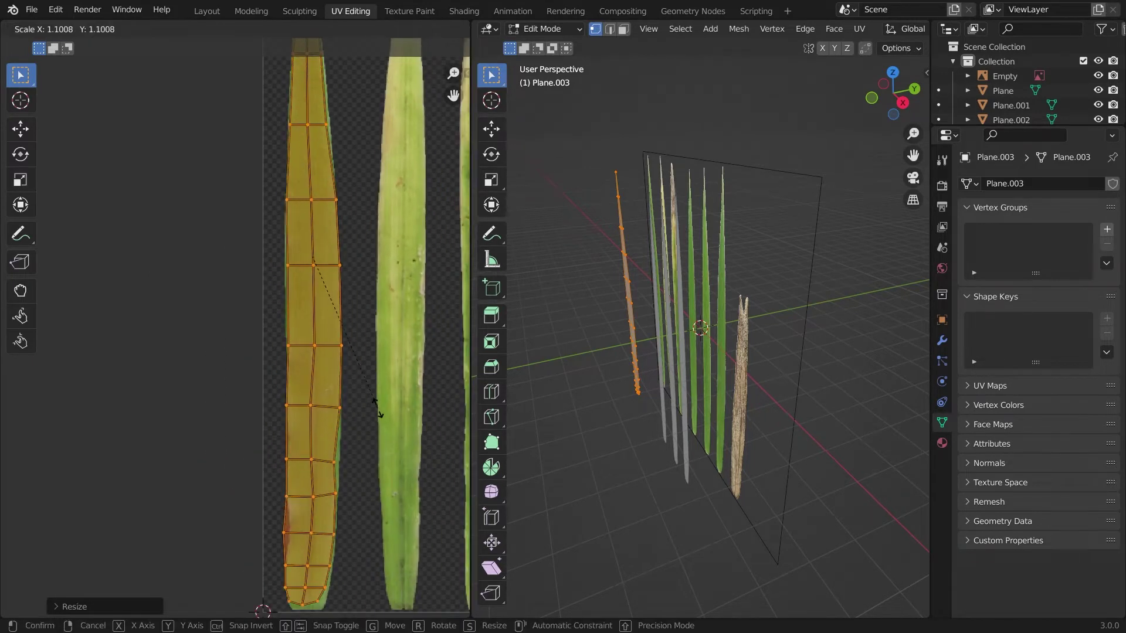
{"action": "left_click", "coordinate": [349, 404]}
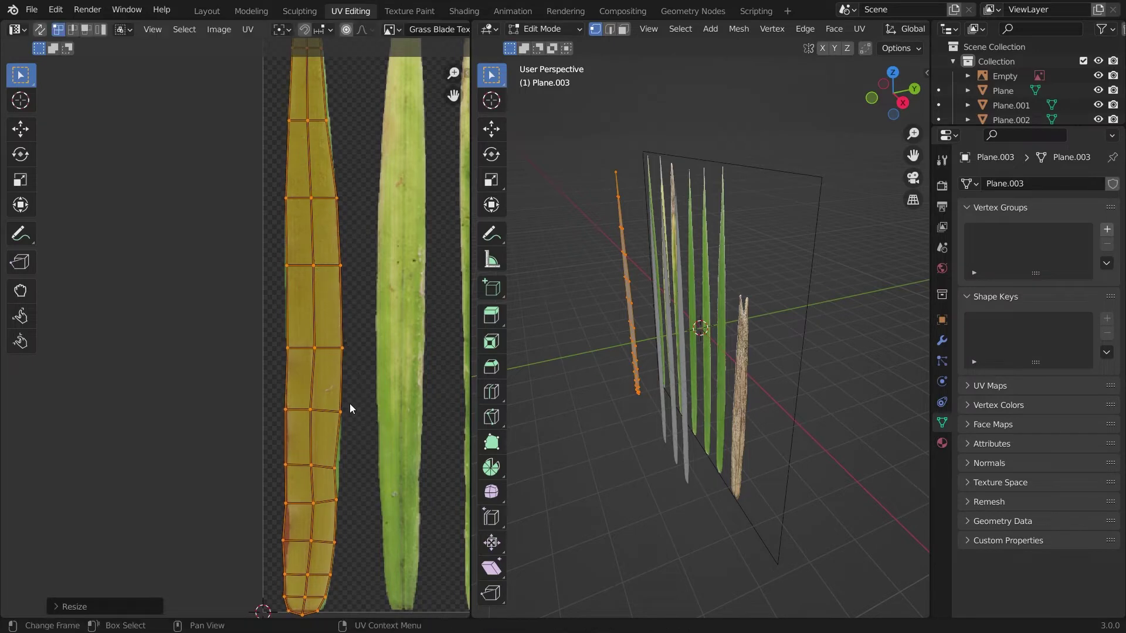
{"action": "scroll", "coordinate": [349, 403], "scroll_direction": "down", "scroll_amount": 3}
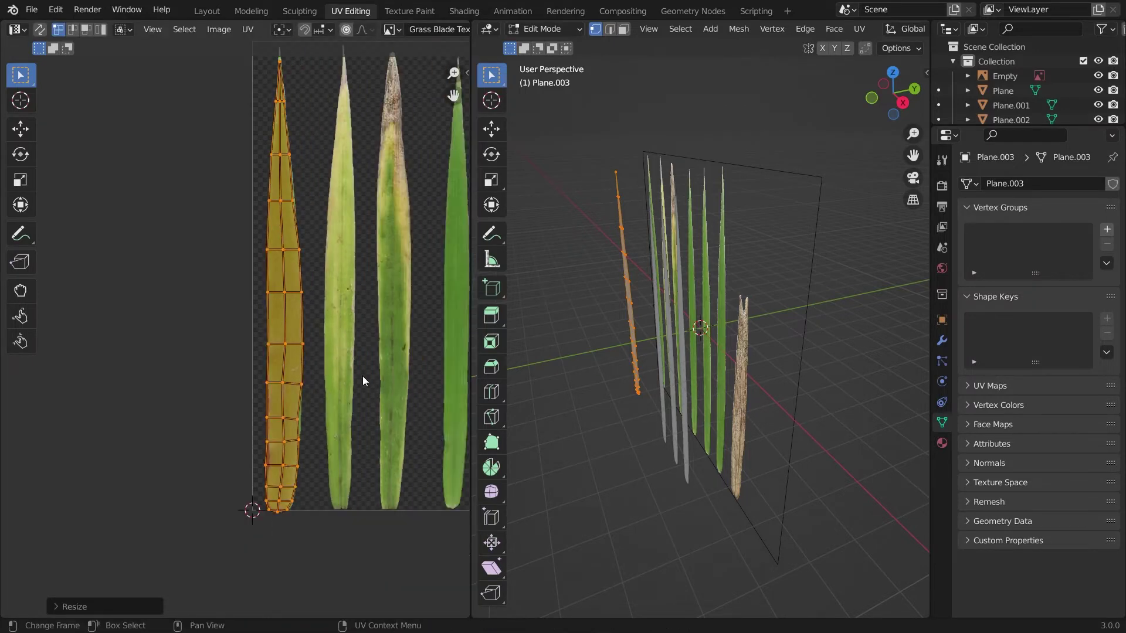
Narrow the UV island along X and shrink it uniformly to about 0.95 so it stays inside the textured blade
{"action": "key", "text": "s"}
{"action": "key", "text": "x"}
{"action": "left_click", "coordinate": [343, 367]}
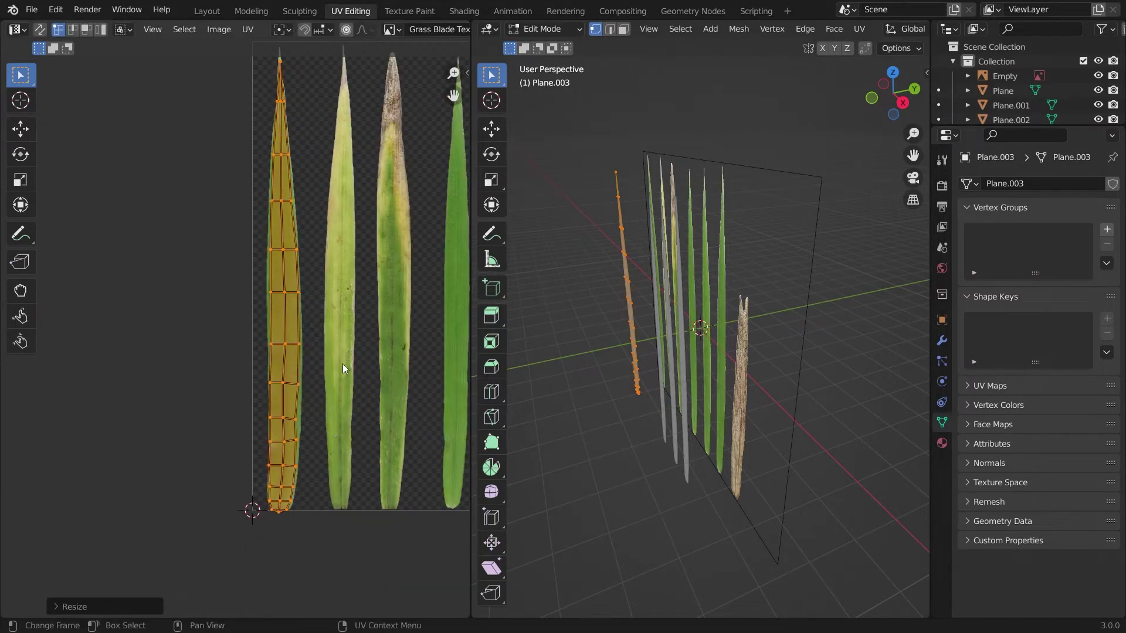
{"action": "key", "text": "s"}
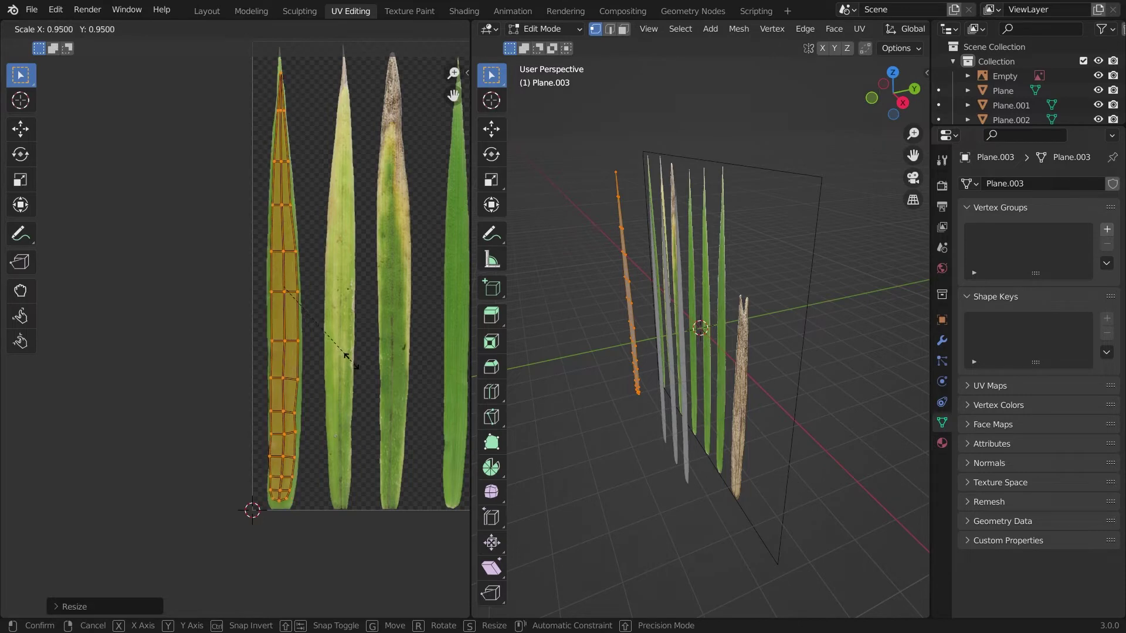
{"action": "left_click", "coordinate": [349, 369]}
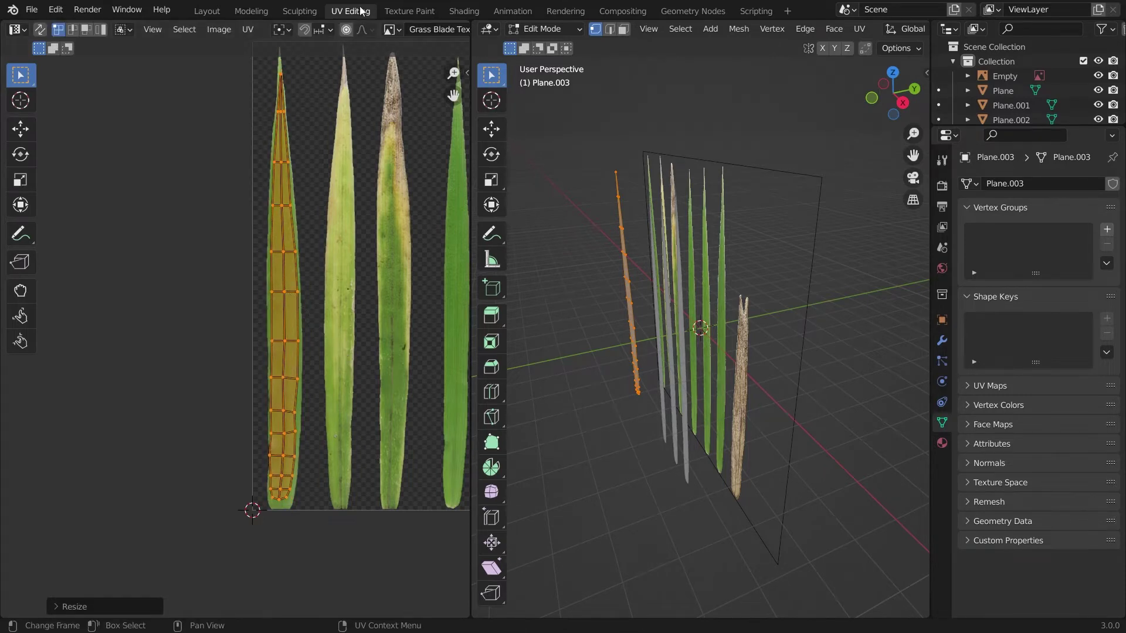
Hide the reference image empty and view the textured blades in the Layout workspace
{"action": "left_click", "coordinate": [207, 10]}
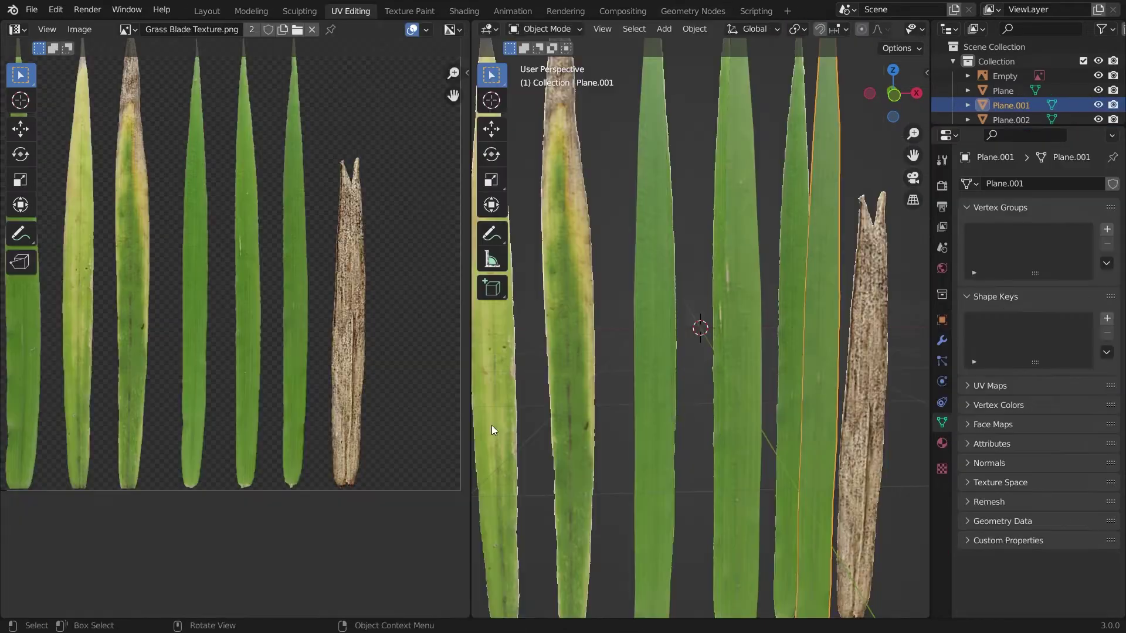
{"action": "left_click", "coordinate": [548, 406]}
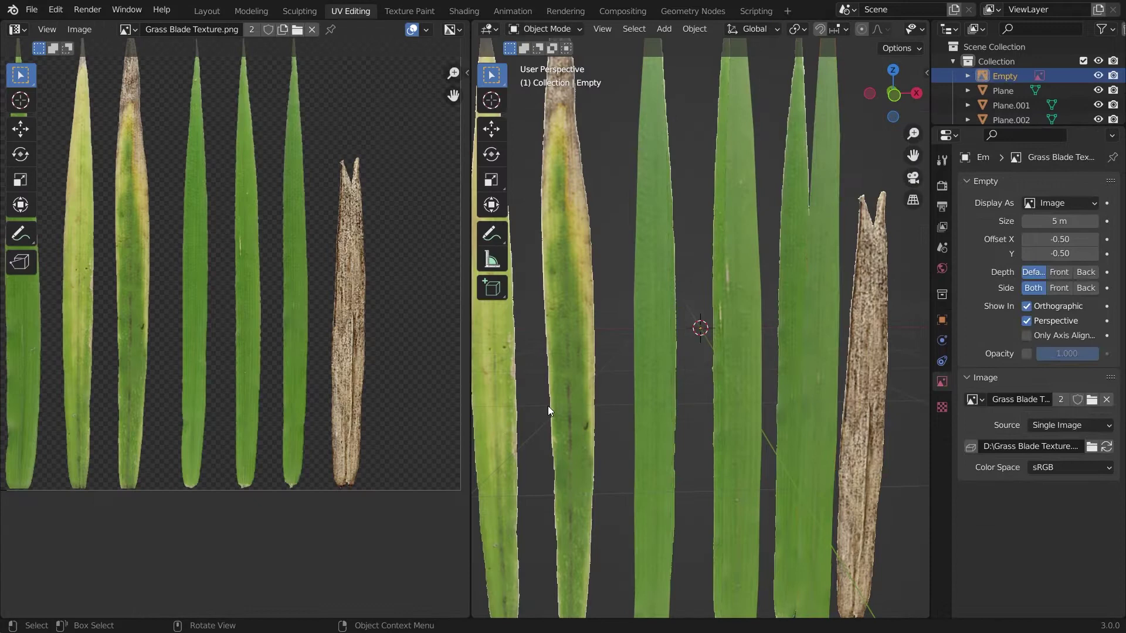
{"action": "key", "text": "h"}
{"action": "left_click", "coordinate": [219, 16]}
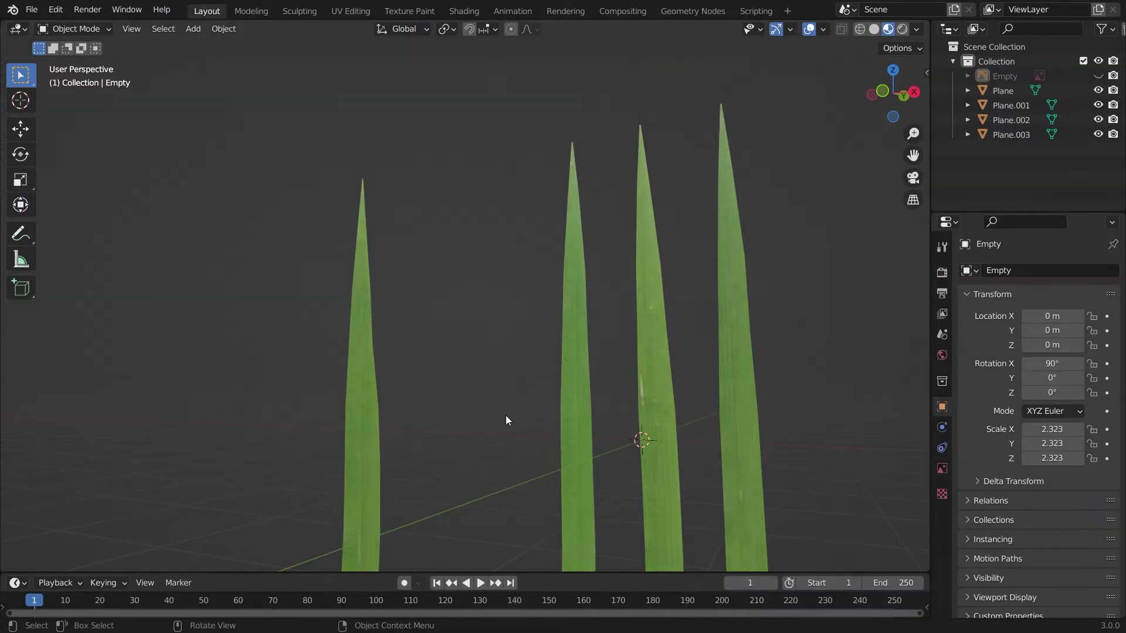
{"action": "middle_click_drag", "start_coordinate": [506, 415], "coordinate": [593, 446]}
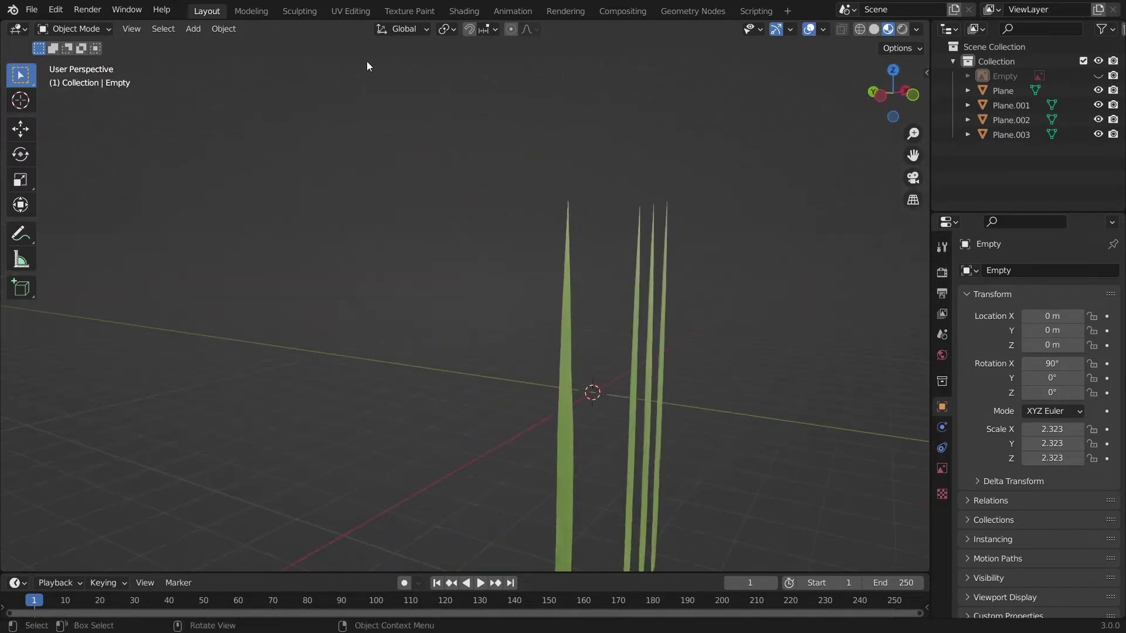
Insert a Mix Shader between the Principled BSDF and Material Output in the blades' shared material
{"action": "left_click", "coordinate": [350, 11]}
{"action": "left_click", "coordinate": [472, 13]}
{"action": "left_click", "coordinate": [532, 304]}
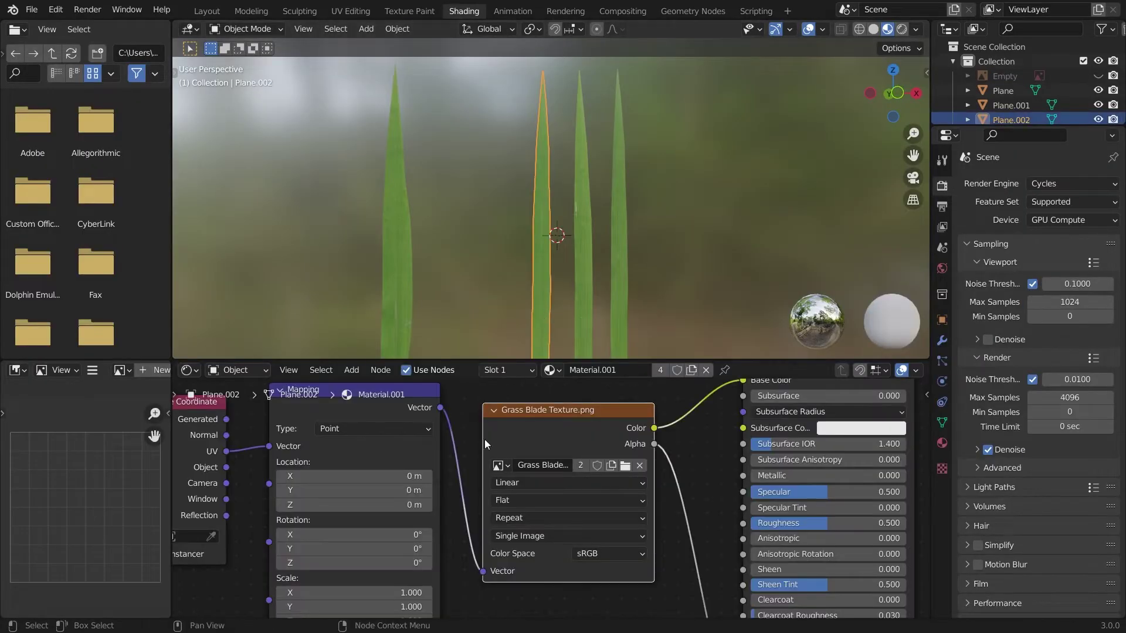
{"action": "scroll", "coordinate": [626, 473], "scroll_direction": "up", "scroll_amount": 3}
{"action": "key", "text": "shift+a"}
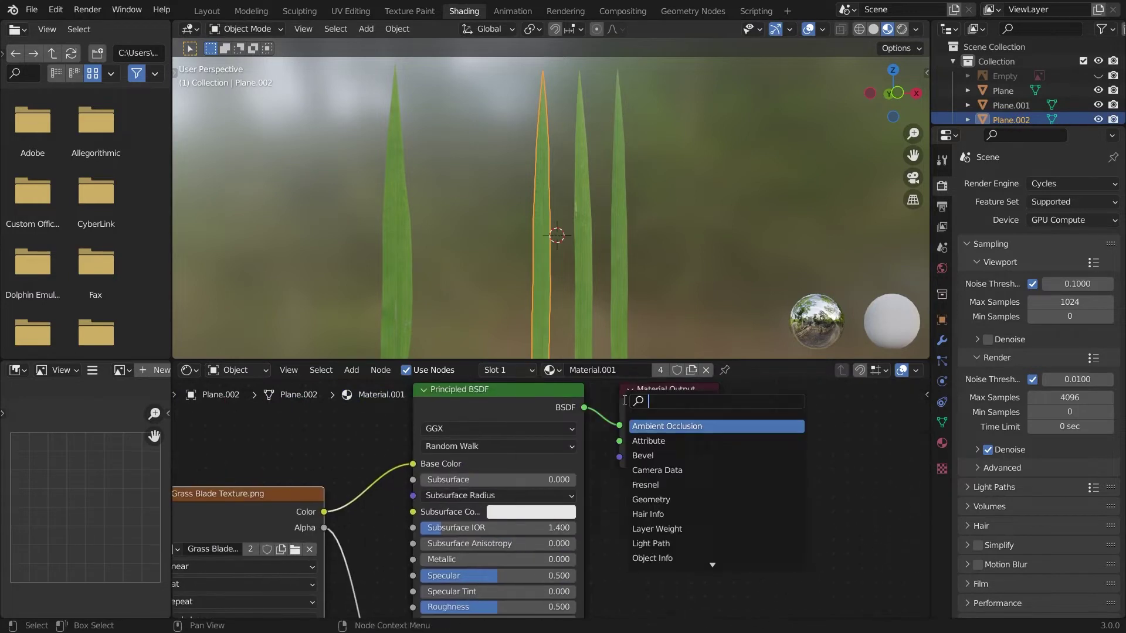
{"action": "type", "text": "mi"}
{"action": "left_click", "coordinate": [653, 441]}
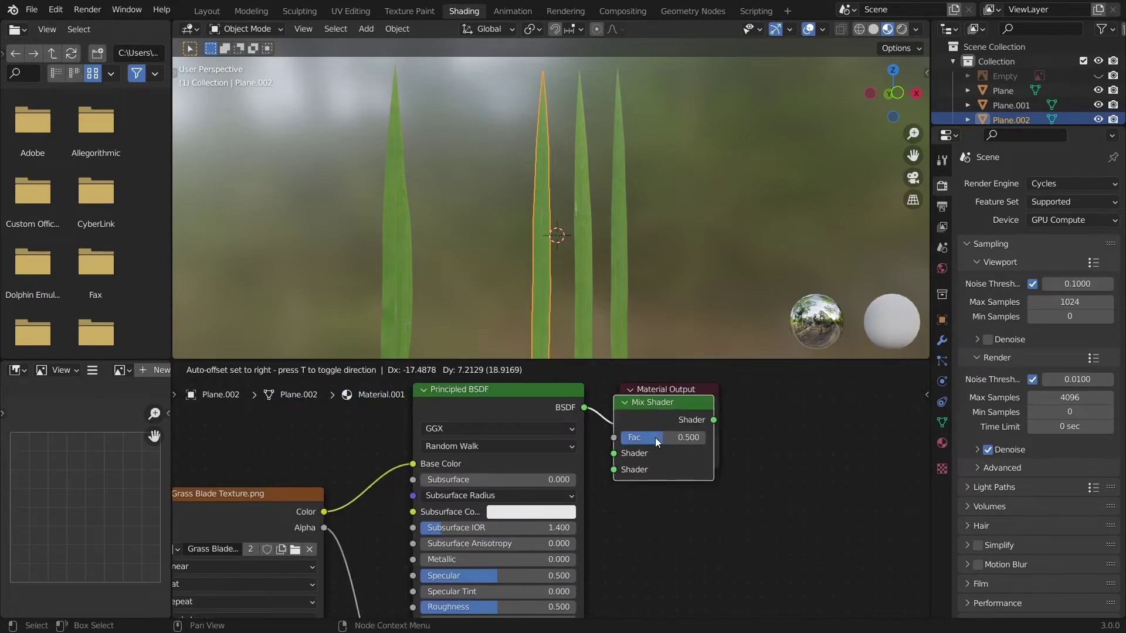
{"action": "left_click", "coordinate": [656, 438]}
{"action": "left_click_drag", "start_coordinate": [270, 500], "coordinate": [261, 466]}
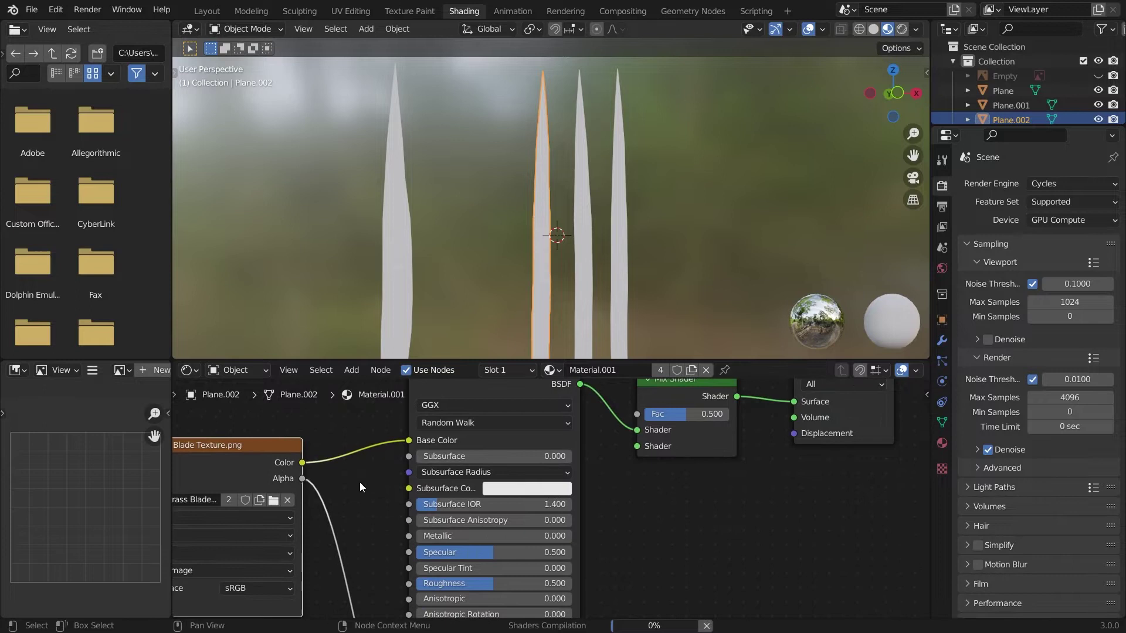
Add a Translucent BSDF, connect it to the Mix Shader's second shader input, and feed its color from the grass texture's Color output
{"action": "scroll", "coordinate": [423, 470], "scroll_direction": "right", "scroll_amount": 2, "text": "ctrl"}
{"action": "key", "text": "shift+a"}
{"action": "type", "text": "tr"}
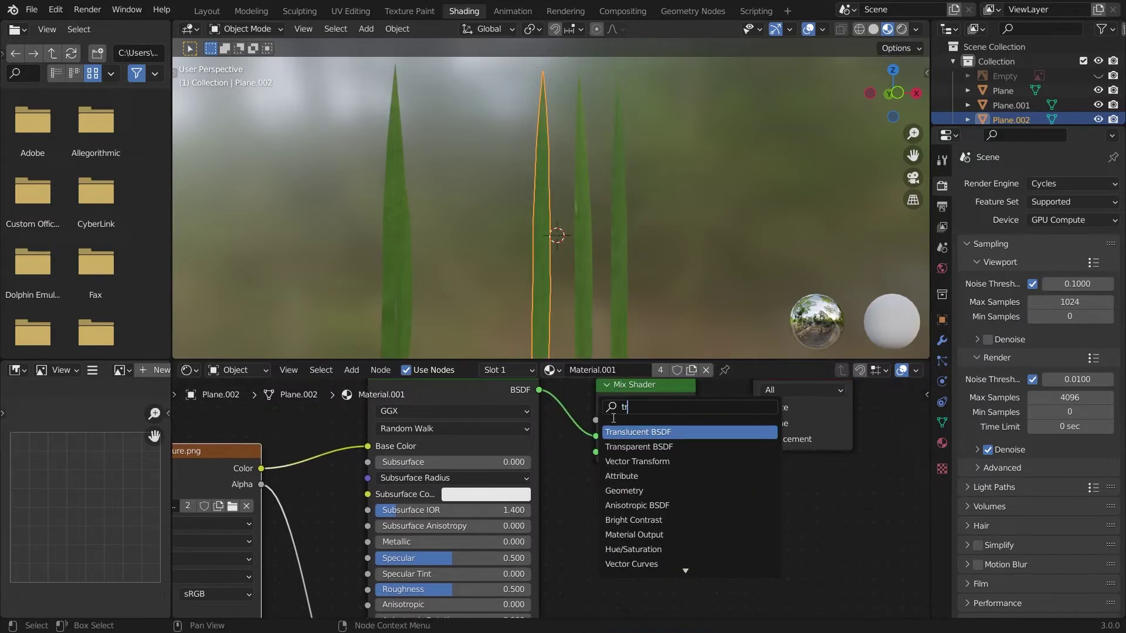
{"action": "key", "text": "Return"}
{"action": "left_click", "coordinate": [658, 526]}
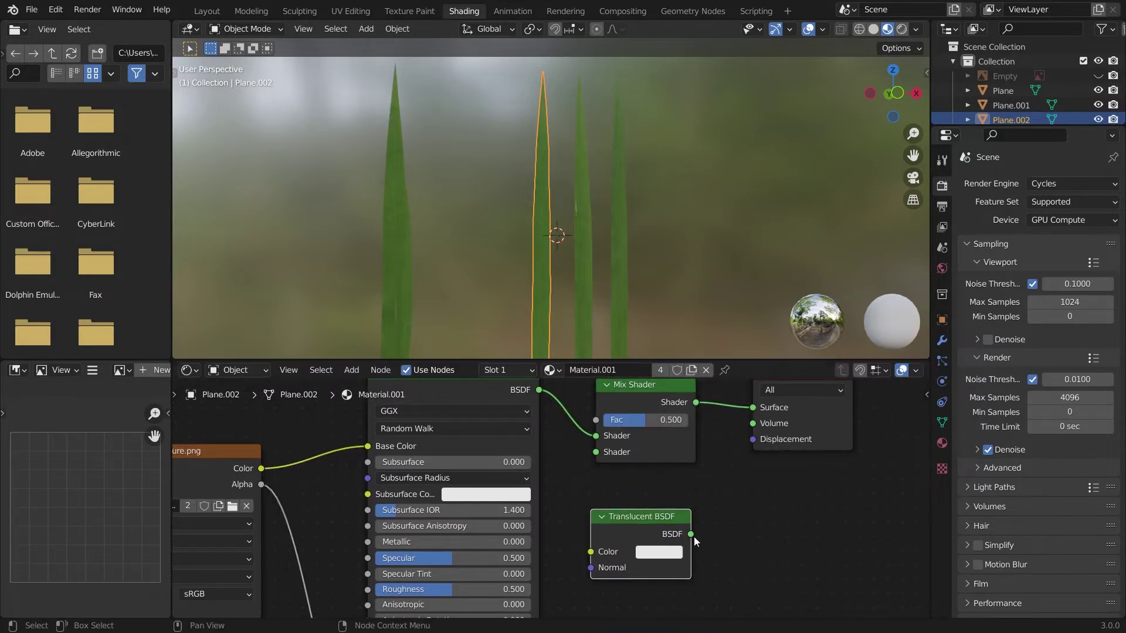
{"action": "left_click_drag", "start_coordinate": [692, 534], "coordinate": [607, 455]}
{"action": "left_click_drag", "start_coordinate": [591, 552], "coordinate": [291, 477]}
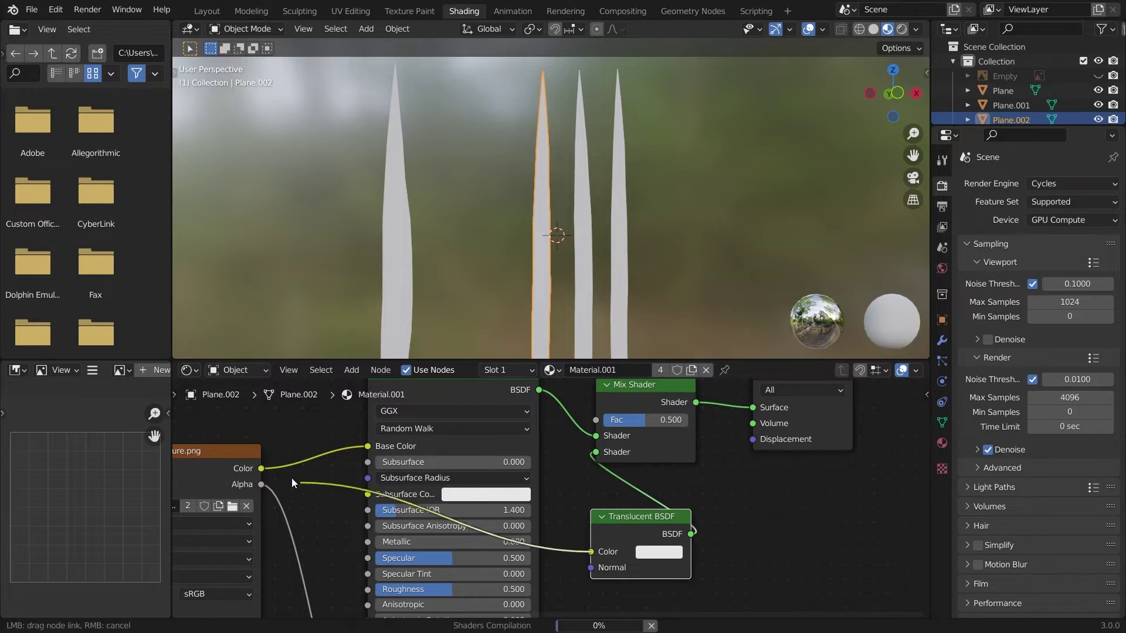
{"action": "left_click_drag", "start_coordinate": [492, 221], "coordinate": [493, 222]}
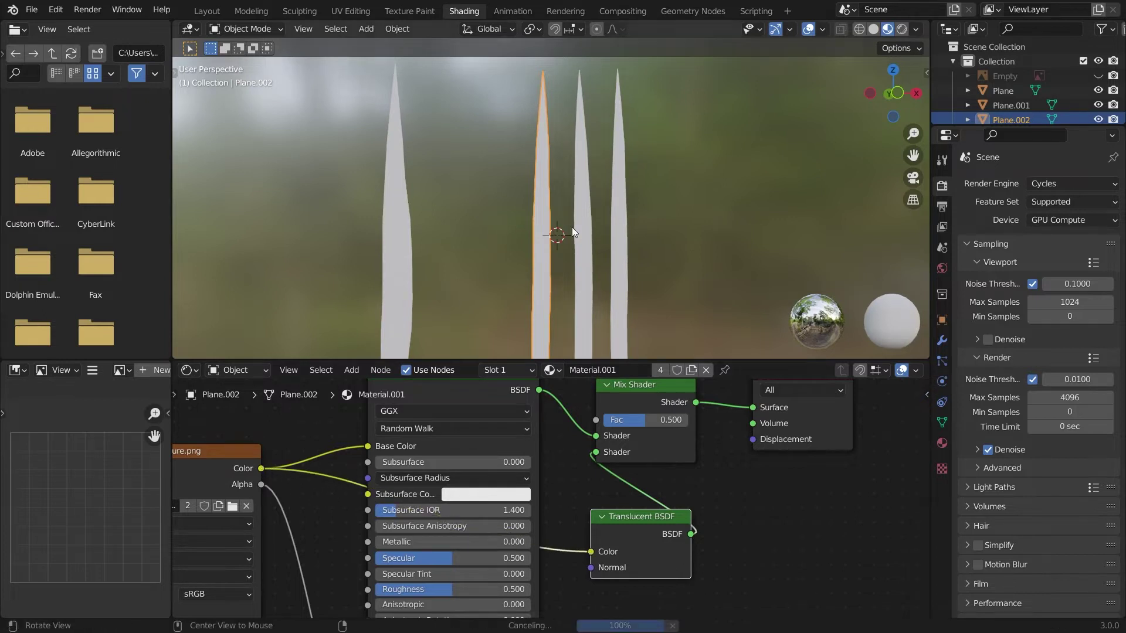
{"action": "middle_click_drag", "start_coordinate": [572, 227], "coordinate": [624, 140]}
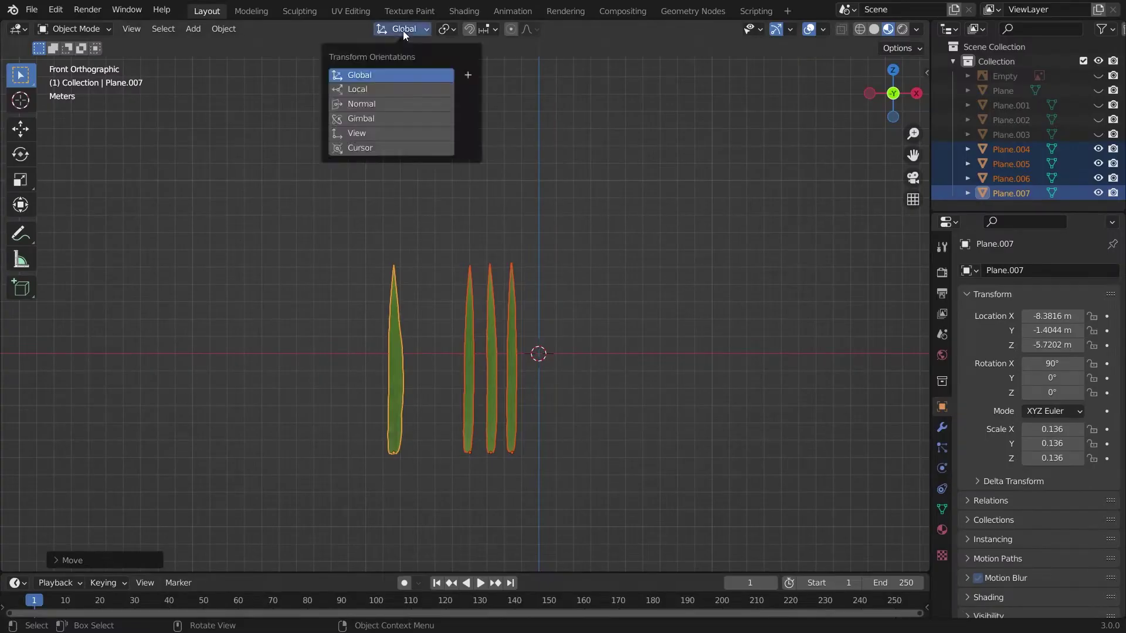
Set the transform pivot to Individual Origins and narrow the four duplicated blades along global X to an X scale of 0.044
{"action": "left_click", "coordinate": [445, 29]}
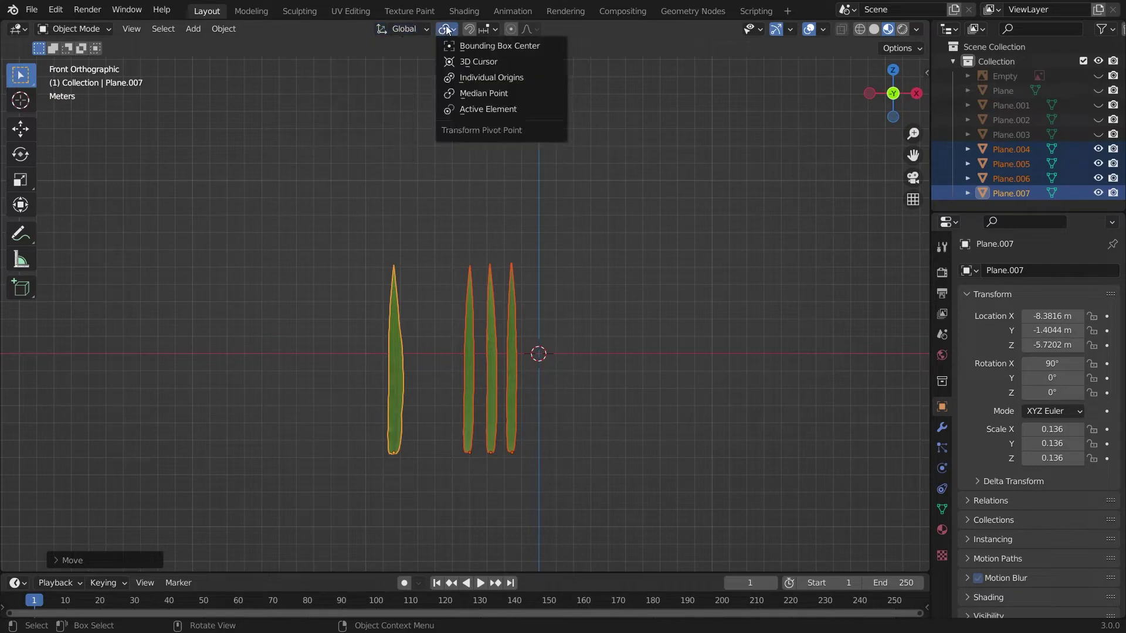
{"action": "left_click", "coordinate": [491, 77]}
{"action": "key", "text": "s"}
{"action": "key", "text": "x"}
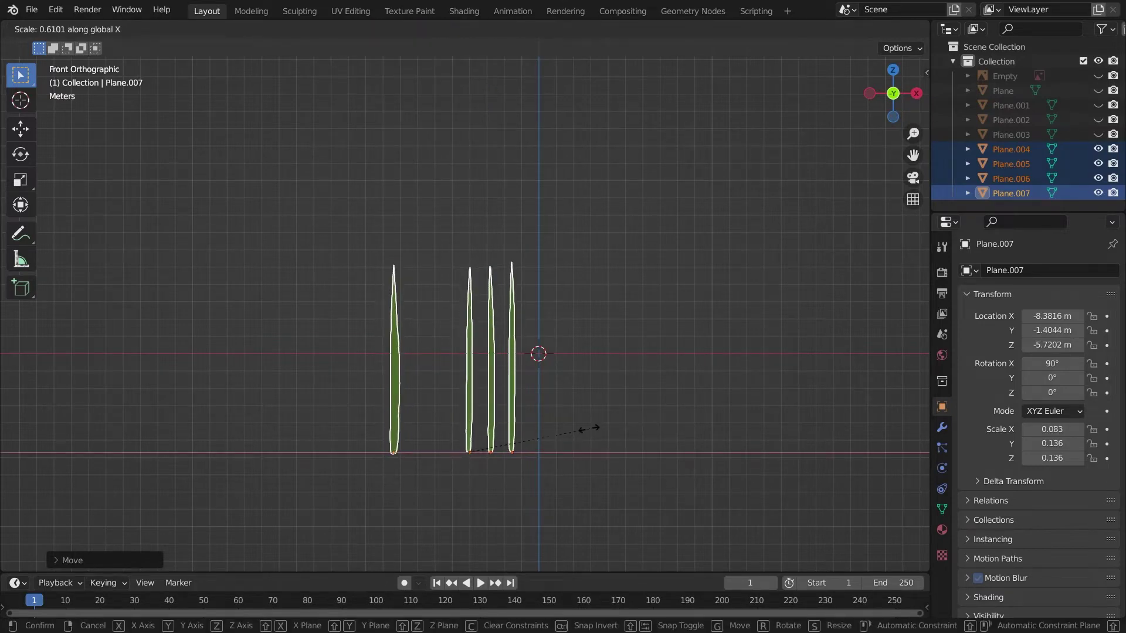
{"action": "left_click", "coordinate": [536, 437]}
{"action": "middle_click_drag", "start_coordinate": [536, 437], "coordinate": [364, 432]}
{"action": "key", "text": "s"}
{"action": "key", "text": "x"}
{"action": "left_click", "coordinate": [662, 384]}
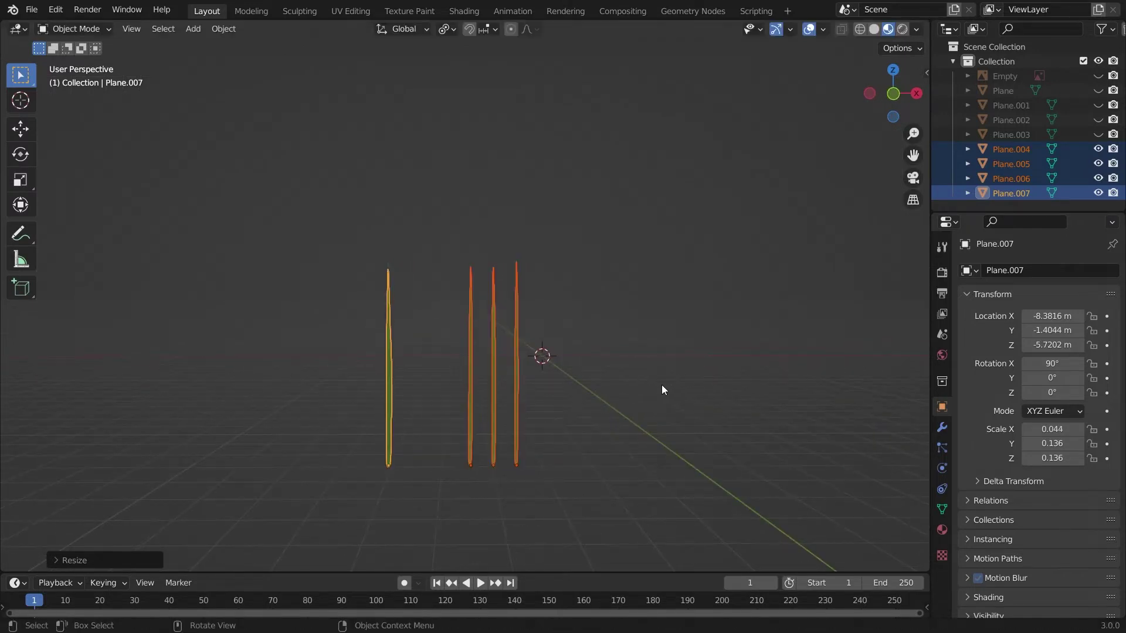
Shorten the four blades along global Z to a Y scale of 0.044 and narrow them to an X scale of 0.034
{"action": "key", "text": "s"}
{"action": "key", "text": "z"}
{"action": "left_click", "coordinate": [529, 438]}
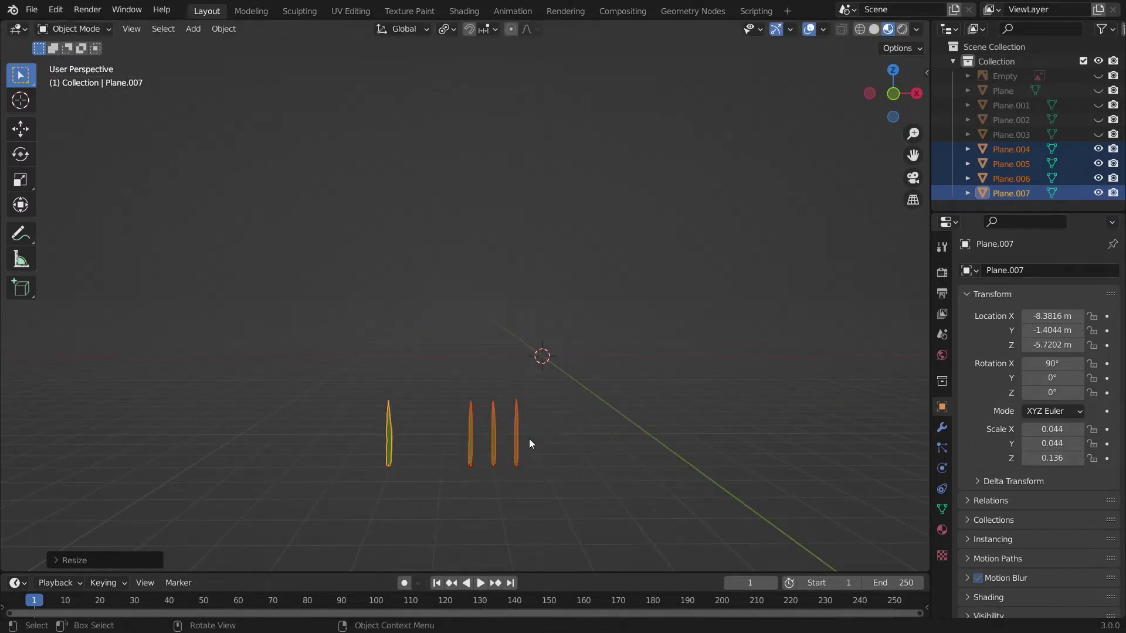
{"action": "key", "text": "s"}
{"action": "key", "text": "x"}
{"action": "left_click", "coordinate": [549, 442]}
Raise the four blades along global Z to about 0.01 m so their bases sit on the ground axis in front view
{"action": "key", "text": "z"}
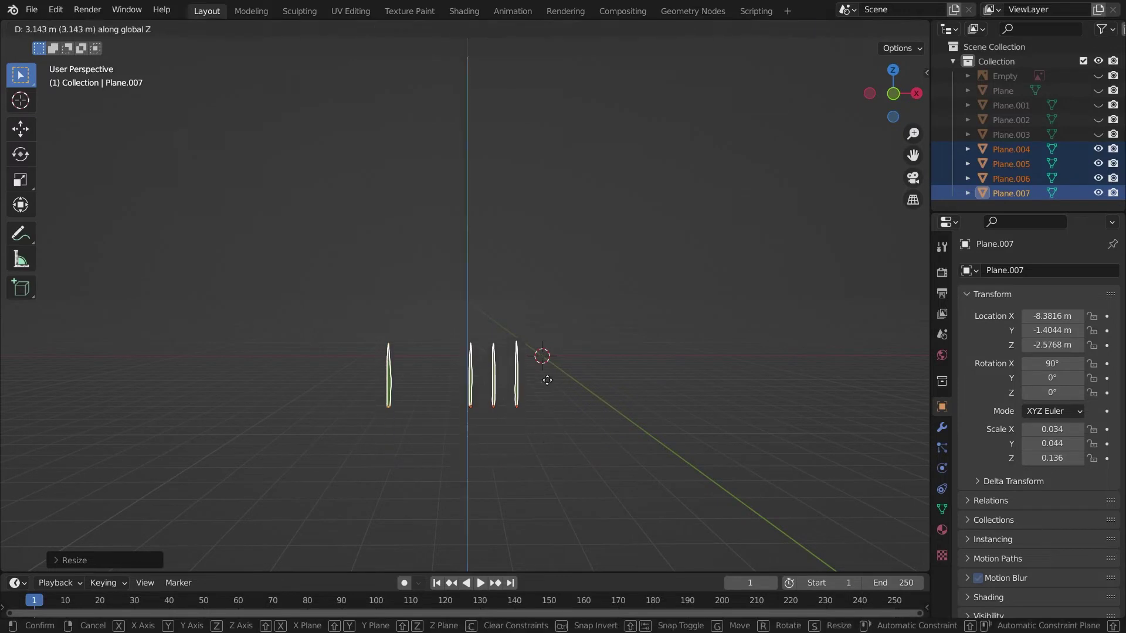
{"action": "left_click", "coordinate": [548, 339]}
{"action": "key", "text": "KP_1"}
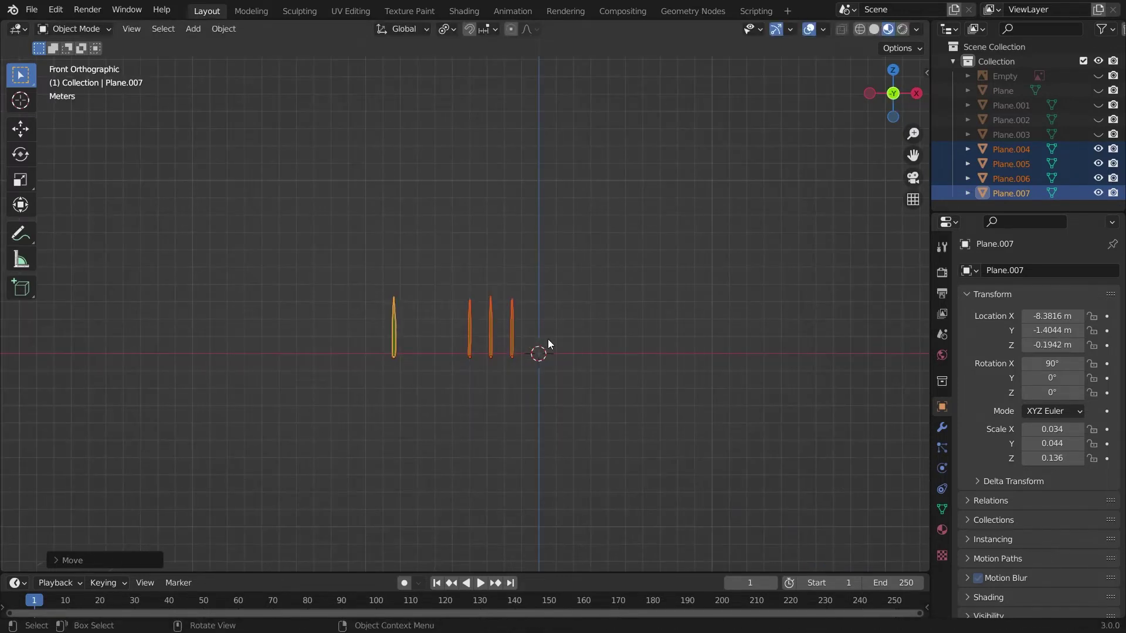
{"action": "scroll", "coordinate": [547, 339], "scroll_direction": "up", "scroll_amount": 5}
{"action": "key", "text": "g"}
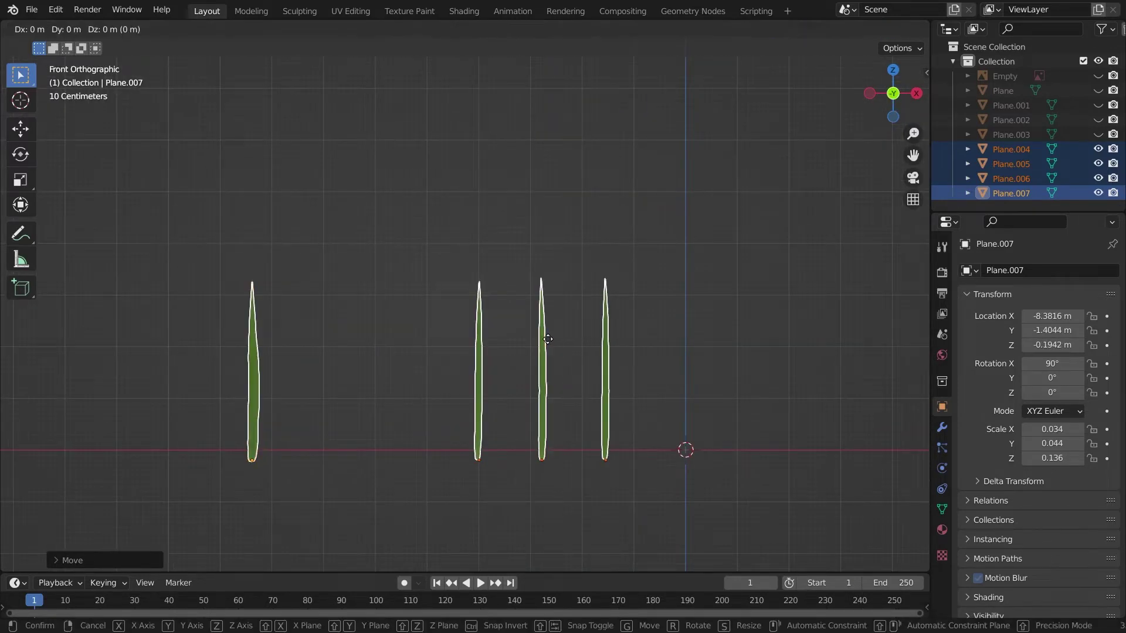
{"action": "key", "text": "z"}
{"action": "left_click", "coordinate": [553, 328]}
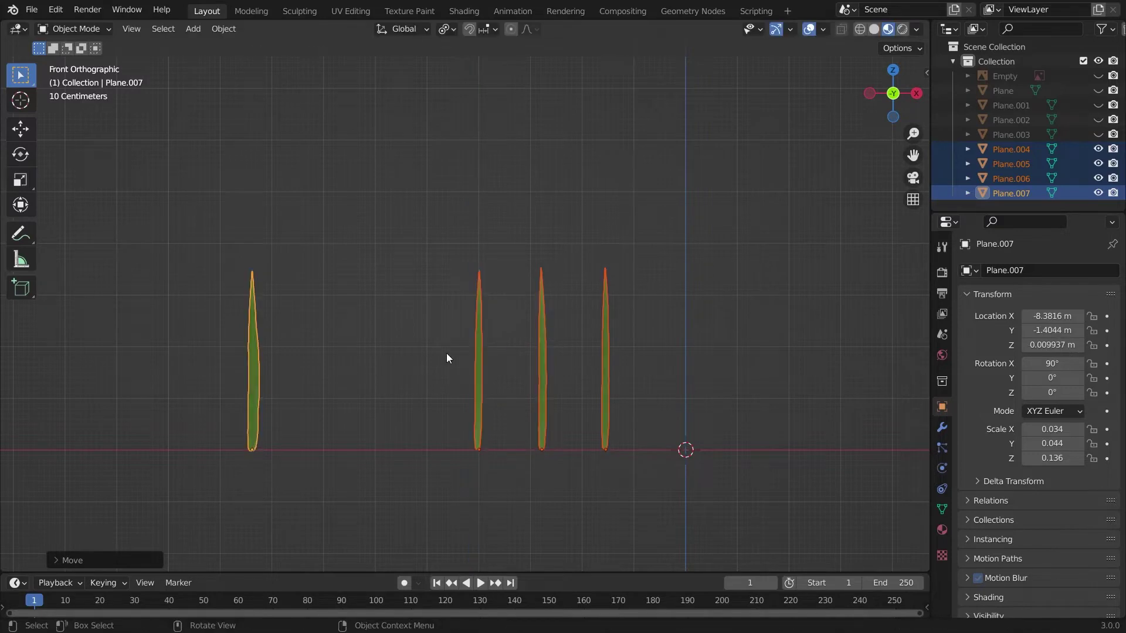
Bend the upper part of blade Plane.006 sideways by rotating and moving its tip vertex with an enlarged proportional editing radius
{"action": "left_click", "coordinate": [476, 358]}
{"action": "key", "text": "Tab"}
{"action": "middle_click_drag", "start_coordinate": [477, 346], "coordinate": [593, 392]}
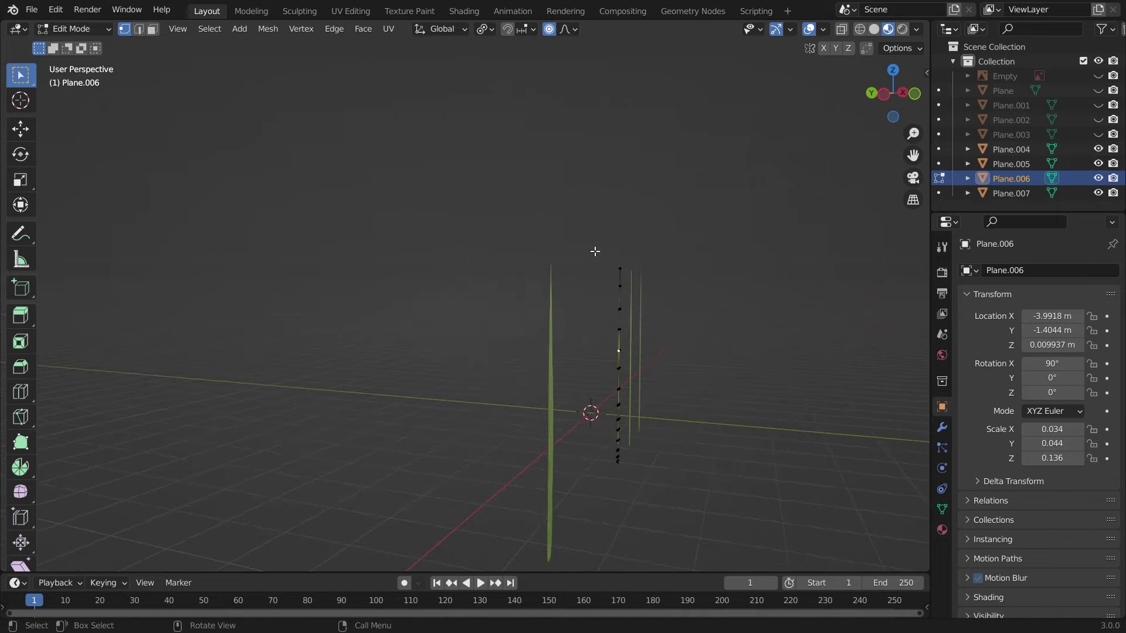
{"action": "left_click", "coordinate": [616, 265]}
{"action": "key", "text": "r"}
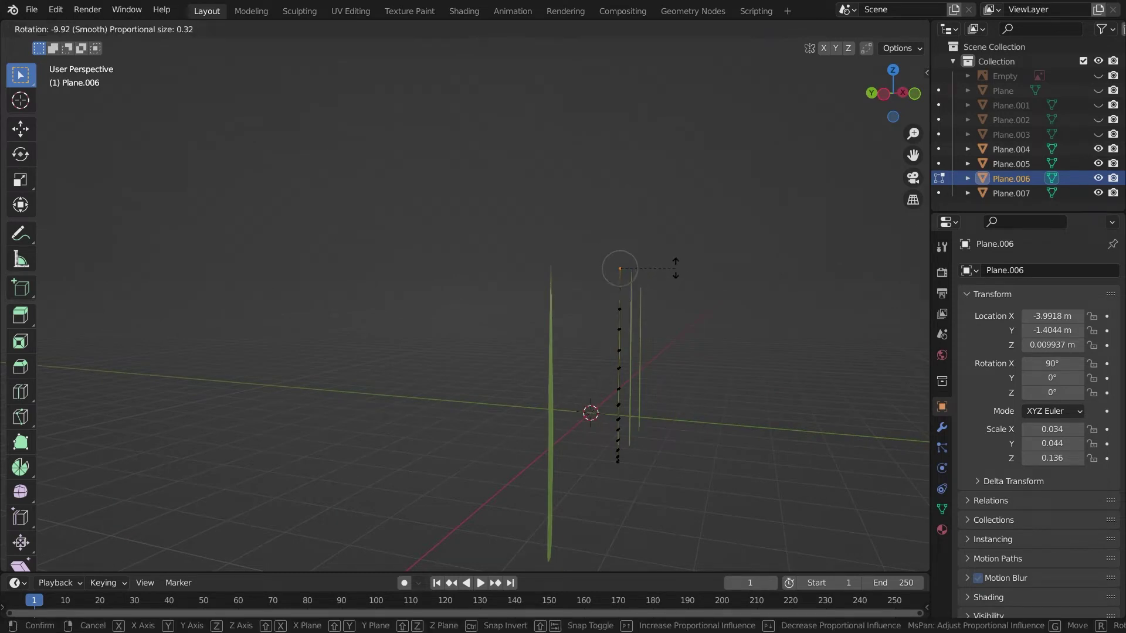
{"action": "scroll", "coordinate": [677, 269], "scroll_direction": "down", "scroll_amount": 9}
{"action": "left_click", "coordinate": [648, 272]}
{"action": "key", "text": "g"}
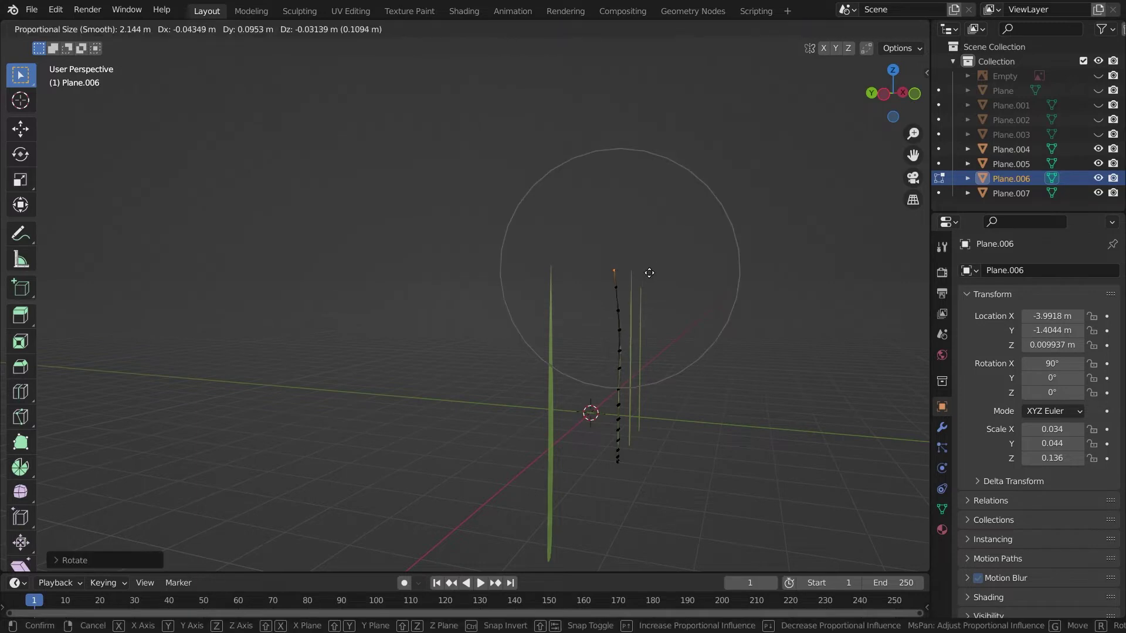
{"action": "left_click", "coordinate": [643, 275]}
{"action": "left_click", "coordinate": [631, 390]}
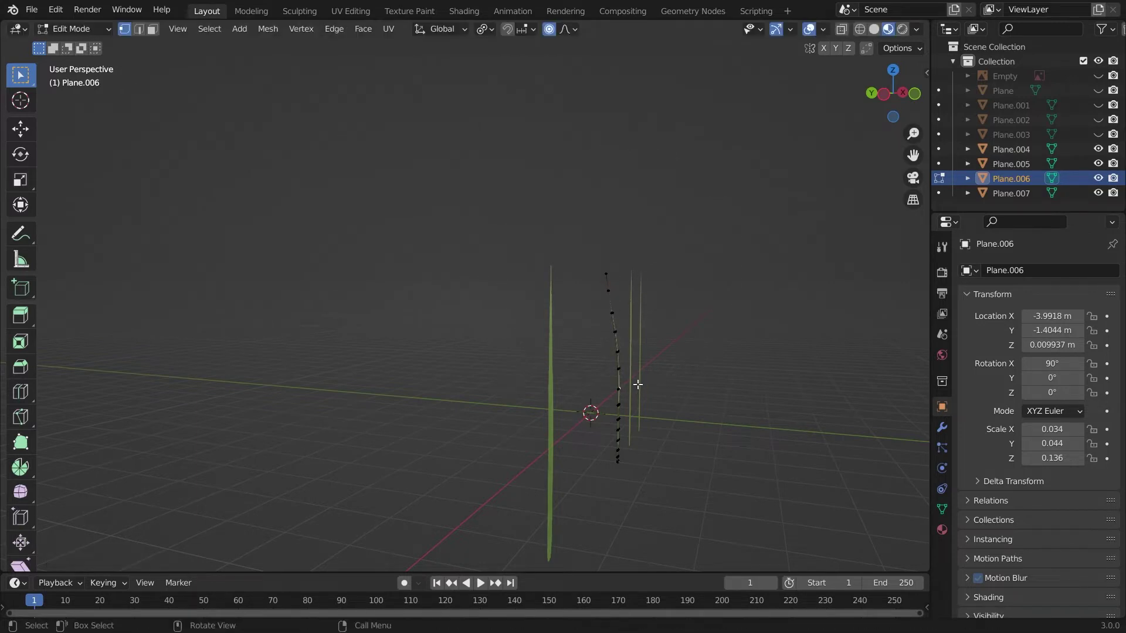
Refine the bend of blade Plane.006 by moving its middle and upper vertices sideways with proportional editing
{"action": "key", "text": "g"}
{"action": "left_click", "coordinate": [637, 383]}
{"action": "left_click", "coordinate": [623, 340]}
{"action": "key", "text": "g"}
{"action": "left_click", "coordinate": [619, 343]}
{"action": "key", "text": "g"}
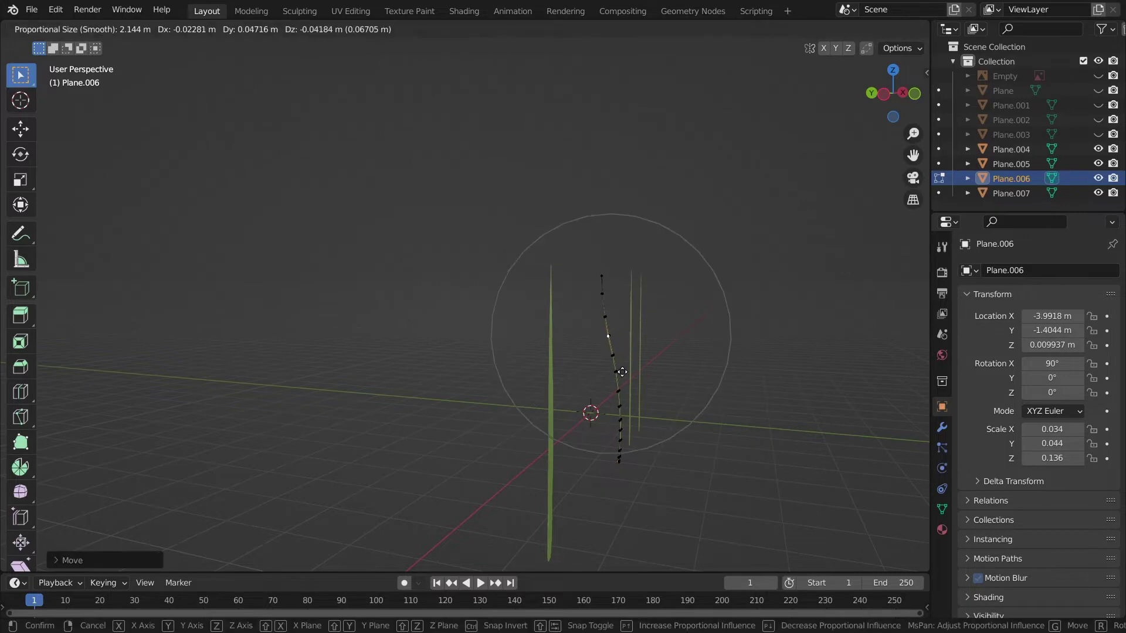
{"action": "left_click", "coordinate": [624, 370]}
{"action": "key", "text": "Tab"}
Bend the blade beside Plane.006 slightly by moving one of its vertices with proportional editing
{"action": "middle_click_drag", "start_coordinate": [650, 357], "coordinate": [332, 394]}
{"action": "left_click", "coordinate": [613, 370]}
{"action": "key", "text": "Tab"}
{"action": "key", "text": "g"}
{"action": "left_click", "coordinate": [421, 363]}
{"action": "key", "text": "Tab"}
Bend blade Plane.005 by shifting its middle vertex and its tip vertex sideways with proportional editing
{"action": "left_click", "coordinate": [480, 396]}
{"action": "key", "text": "Tab"}
{"action": "left_click", "coordinate": [293, 378]}
{"action": "key", "text": "g"}
{"action": "left_click", "coordinate": [311, 381]}
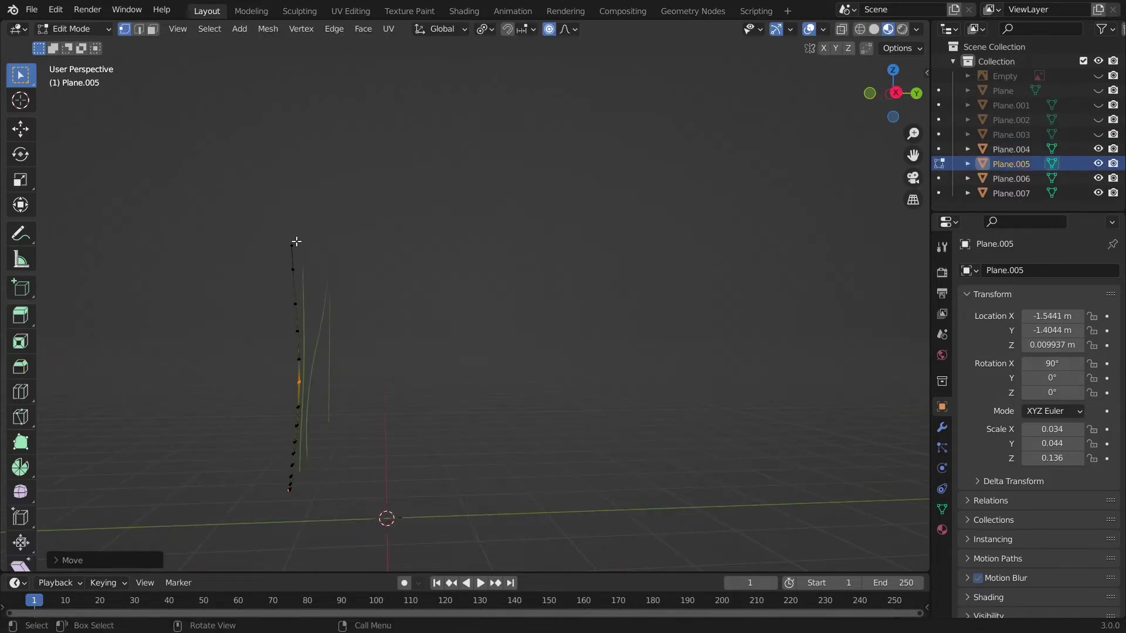
{"action": "left_click", "coordinate": [292, 245]}
{"action": "key", "text": "g"}
{"action": "left_click", "coordinate": [307, 270]}
{"action": "key", "text": "Tab"}
Narrow blade Plane.007 along X to an X scale of 0.022
{"action": "left_click_drag", "start_coordinate": [374, 346], "coordinate": [551, 352], "text": "alt"}
{"action": "left_click", "coordinate": [263, 394]}
{"action": "key", "text": "s"}
{"action": "key", "text": "x"}
{"action": "left_click", "coordinate": [350, 414]}
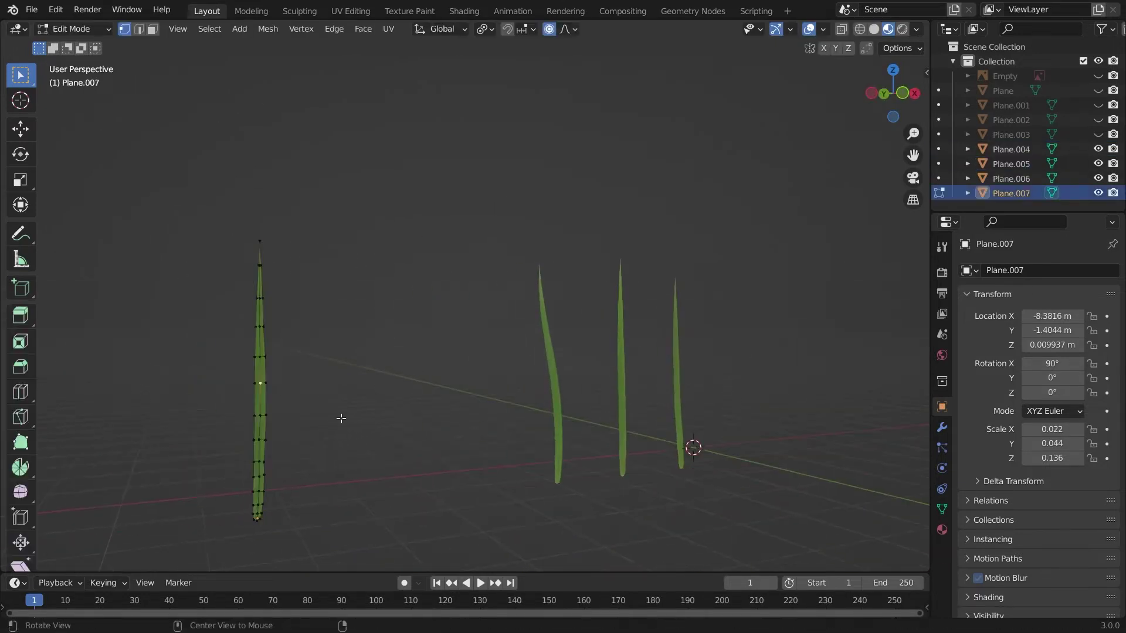
Bend blade Plane.007 sideways by moving its middle vertex with proportional editing, and check the curve in right view
{"action": "left_click_drag", "start_coordinate": [341, 418], "coordinate": [583, 376], "text": "alt"}
{"action": "key", "text": "g"}
{"action": "left_click", "coordinate": [593, 374]}
{"action": "left_click", "coordinate": [533, 212]}
{"action": "key", "text": "g"}
{"action": "right_click", "coordinate": [580, 246]}
{"action": "key", "text": "KP_3"}
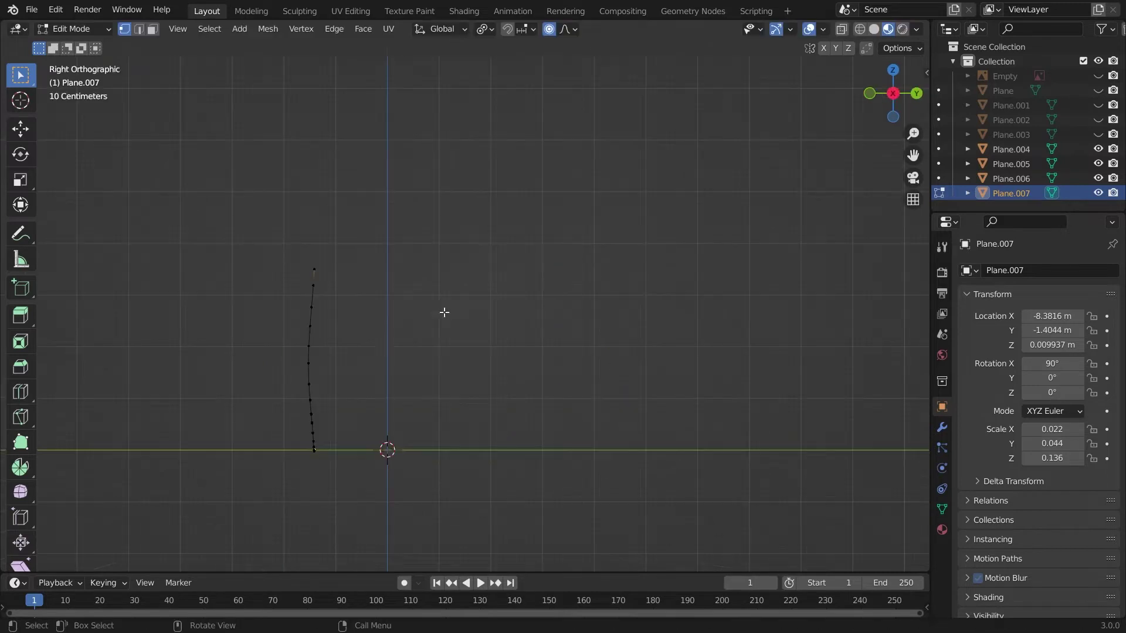
{"action": "key", "text": "Tab"}
{"action": "middle_click_drag", "start_coordinate": [486, 353], "coordinate": [396, 414]}
Add a plane at the world origin in top view and scale it to 1.437
{"action": "key", "text": "KP_7"}
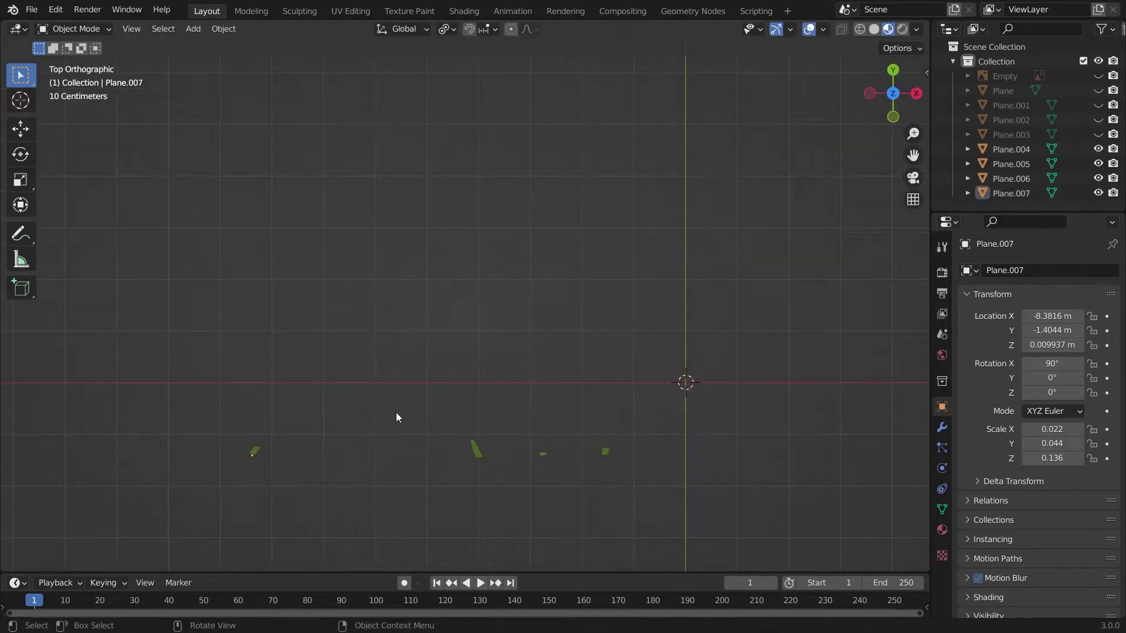
{"action": "key", "text": "shift+a"}
{"action": "mouse_move", "coordinate": [367, 332]}
{"action": "left_click", "coordinate": [466, 336]}
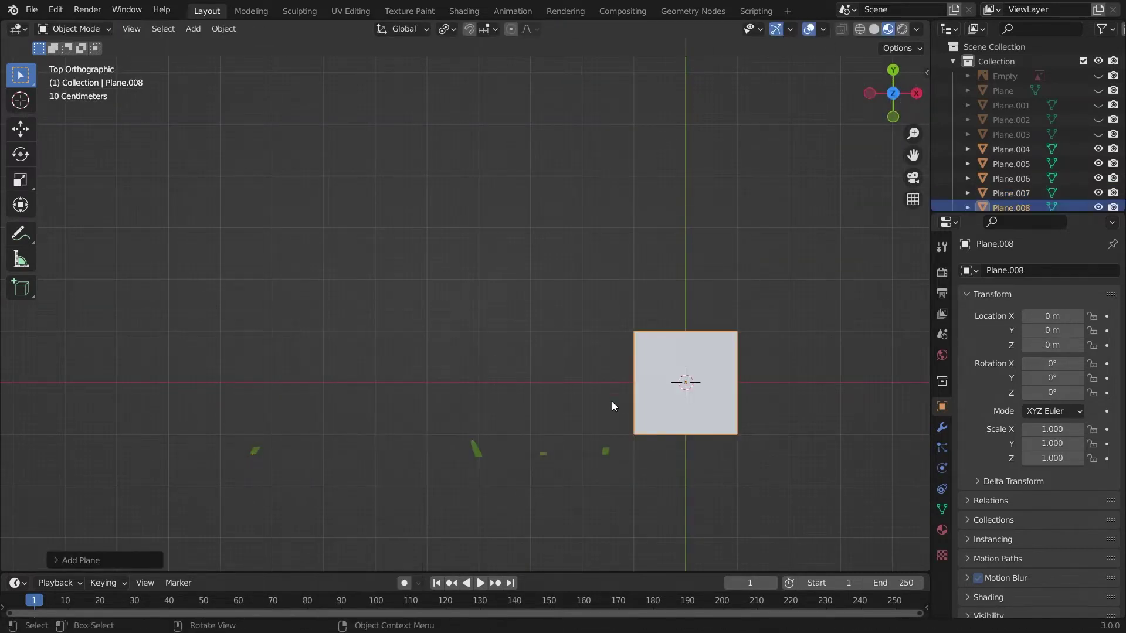
{"action": "key", "text": "s"}
{"action": "left_click", "coordinate": [707, 434]}
Subdivide the new plane's mesh four times
{"action": "key", "text": "Tab"}
{"action": "right_click", "coordinate": [611, 213]}
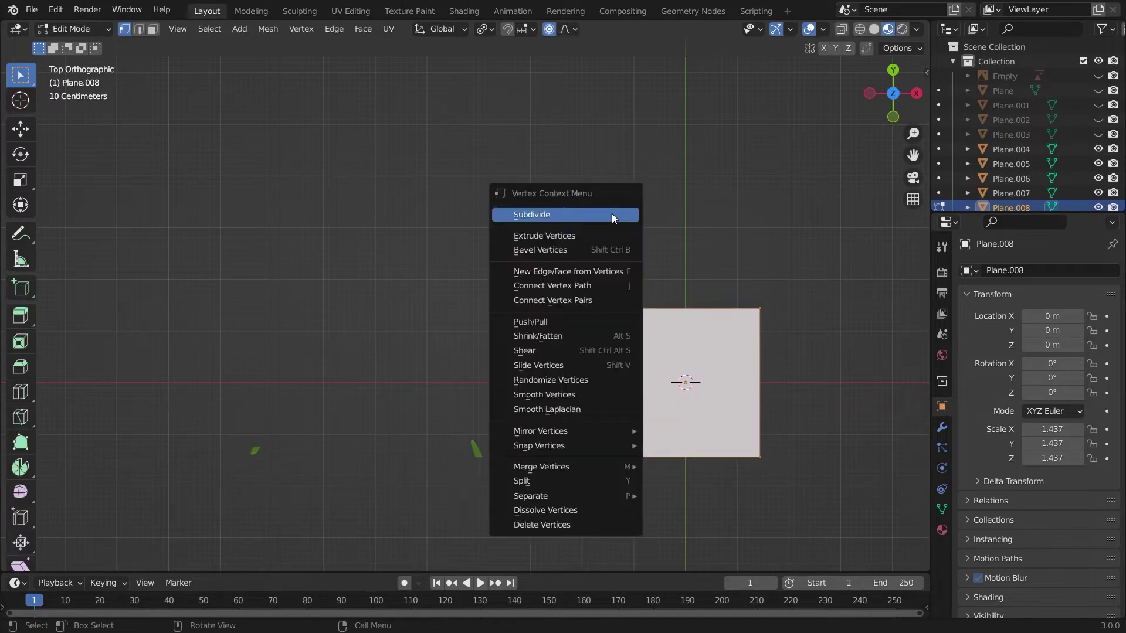
{"action": "left_click", "coordinate": [611, 213]}
{"action": "right_click", "coordinate": [611, 213]}
{"action": "left_click", "coordinate": [611, 213]}
{"action": "right_click", "coordinate": [611, 213]}
{"action": "left_click", "coordinate": [611, 213]}
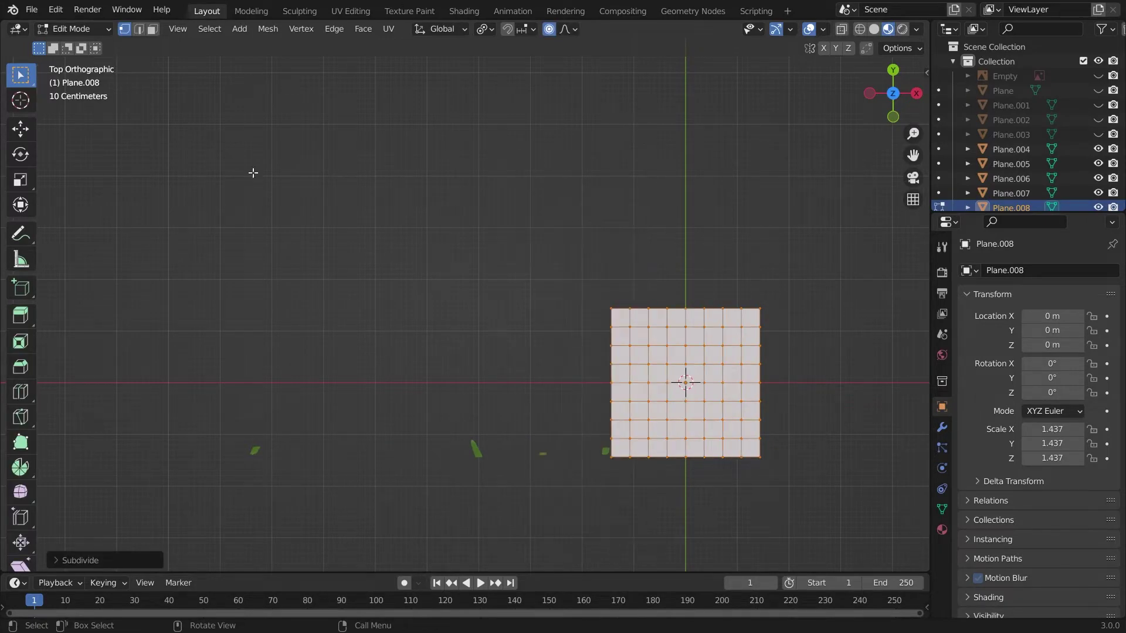
{"action": "right_click", "coordinate": [404, 187]}
{"action": "left_click", "coordinate": [404, 188]}
Weight paint a round full-strength patch at the plane's centre and return to Object Mode
{"action": "left_click", "coordinate": [86, 31]}
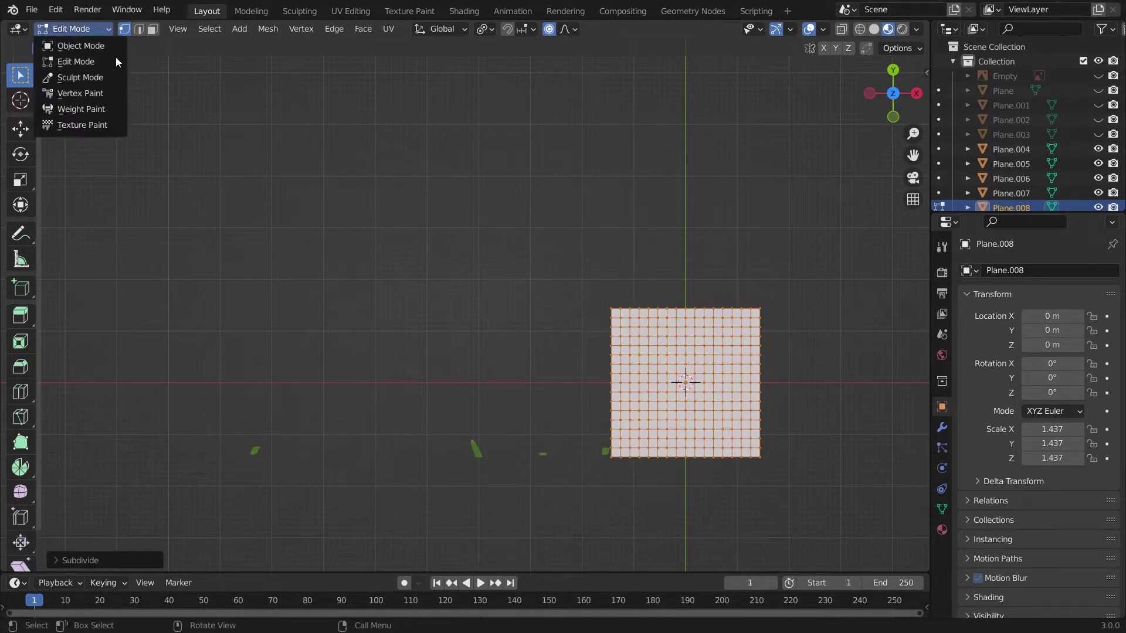
{"action": "left_click", "coordinate": [85, 111]}
{"action": "mouse_move", "coordinate": [680, 383]}
{"action": "left_mouse_down"}
{"action": "mouse_move", "coordinate": [691, 368]}
{"action": "mouse_move", "coordinate": [685, 388]}
{"action": "mouse_move", "coordinate": [676, 385]}
{"action": "mouse_move", "coordinate": [706, 398]}
{"action": "left_mouse_up"}
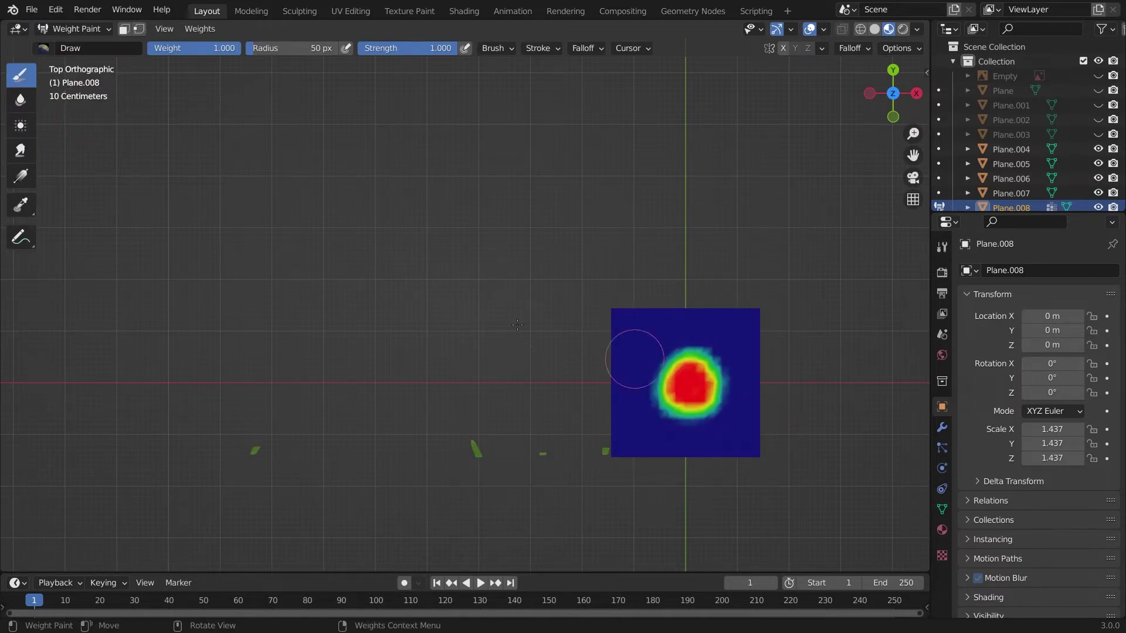
{"action": "left_click", "coordinate": [65, 29]}
{"action": "left_click", "coordinate": [77, 47]}
Add a Hair particle system to the subdivided plane
{"action": "middle_click_drag", "start_coordinate": [510, 492], "coordinate": [723, 445]}
{"action": "left_click", "coordinate": [941, 448]}
{"action": "left_click", "coordinate": [1113, 270]}
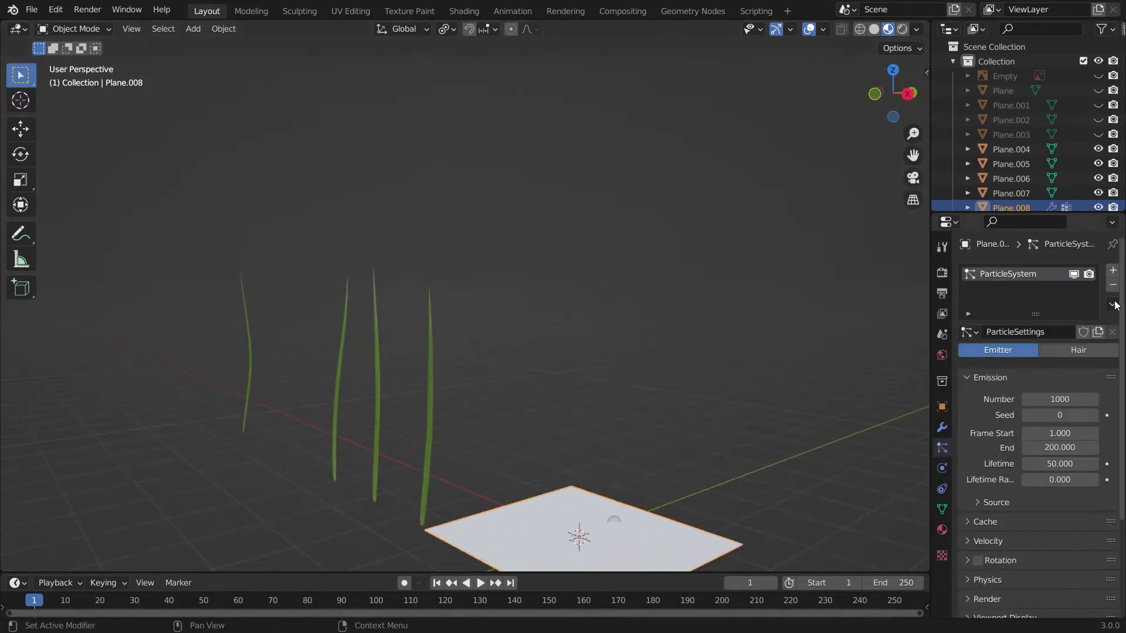
{"action": "left_click", "coordinate": [1079, 351]}
Assign the vertex group Group as the particle system's Density
{"action": "scroll", "coordinate": [1009, 586], "scroll_direction": "down", "scroll_amount": 3}
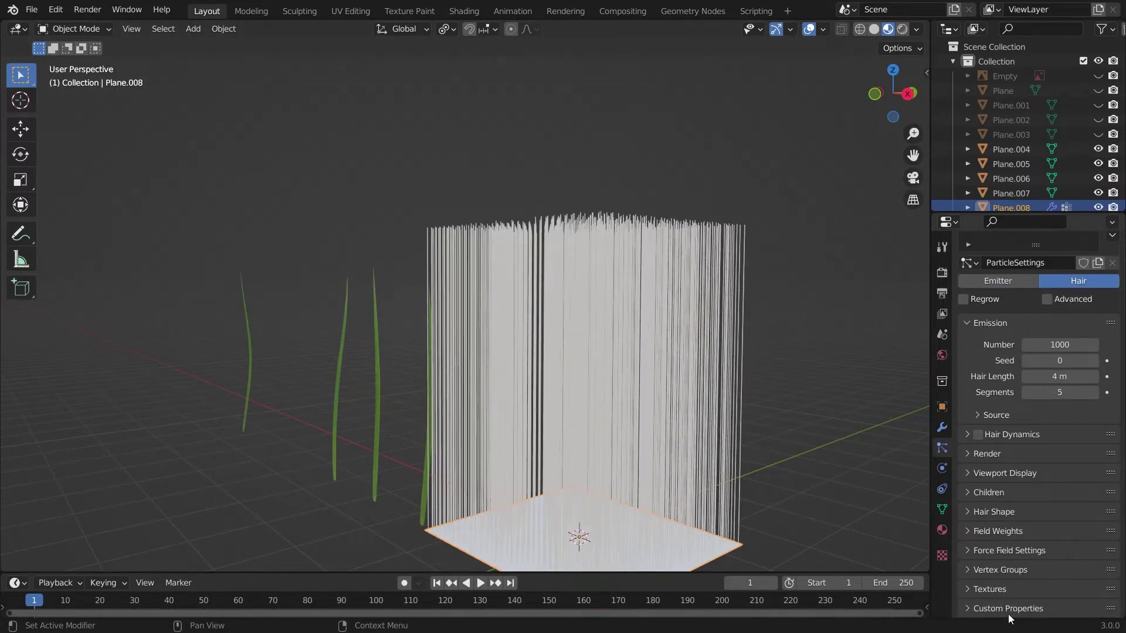
{"action": "left_click", "coordinate": [1000, 570]}
{"action": "left_click", "coordinate": [1050, 591]}
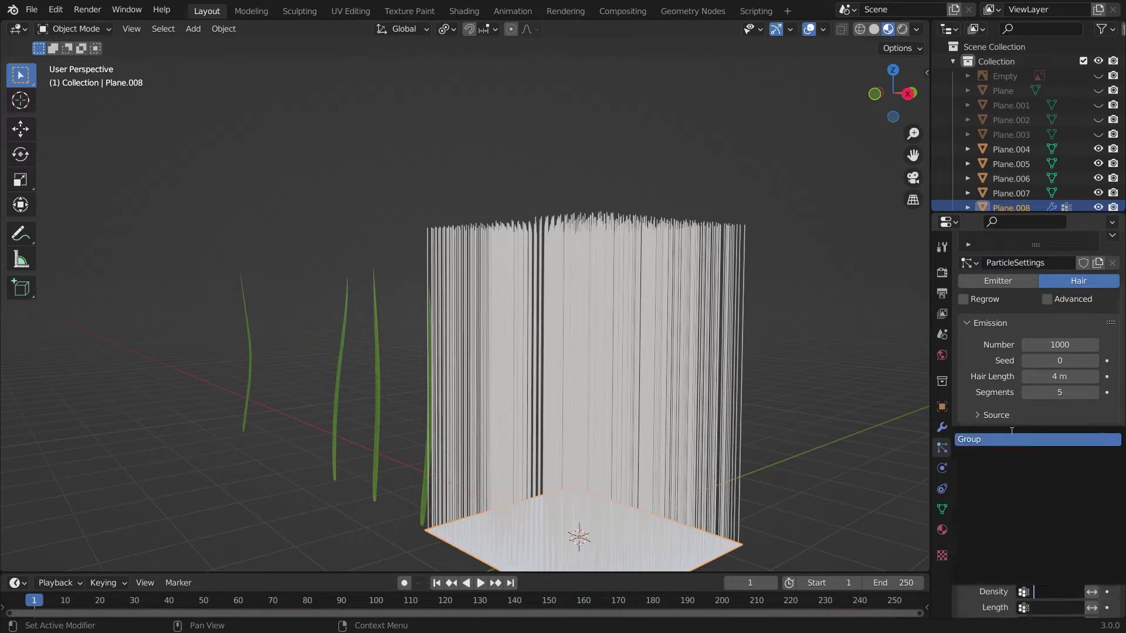
{"action": "left_click", "coordinate": [1032, 437]}
Try the vertex group Group as the hair Length control and clear it again
{"action": "left_click", "coordinate": [1049, 607]}
{"action": "left_click", "coordinate": [997, 456]}
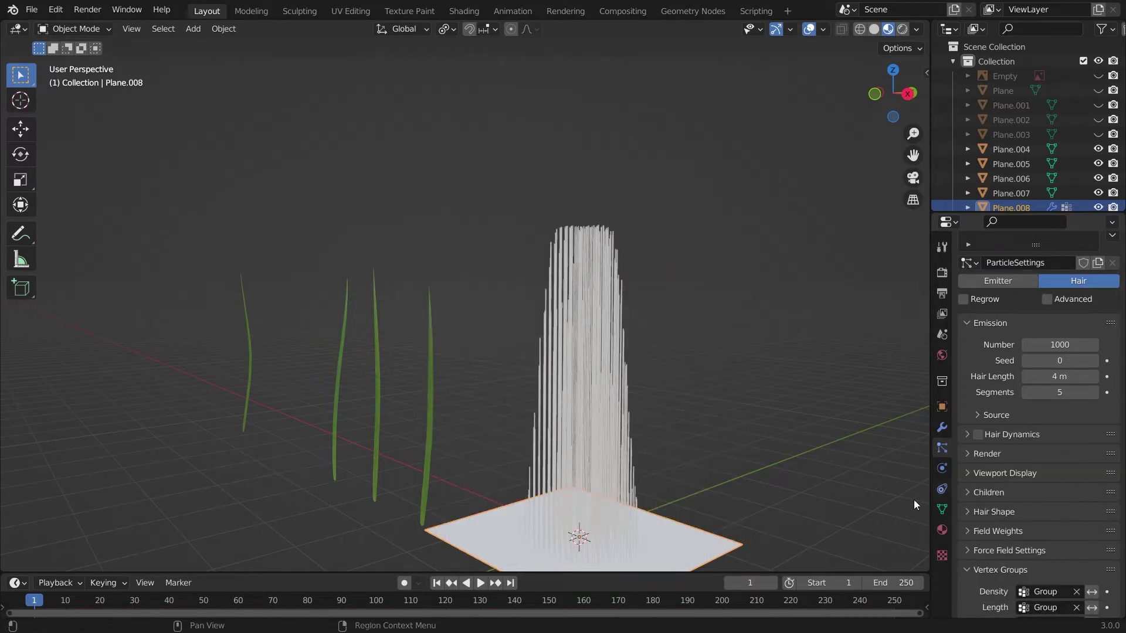
{"action": "middle_click_drag", "start_coordinate": [620, 485], "coordinate": [604, 463]}
{"action": "left_click", "coordinate": [1076, 608]}
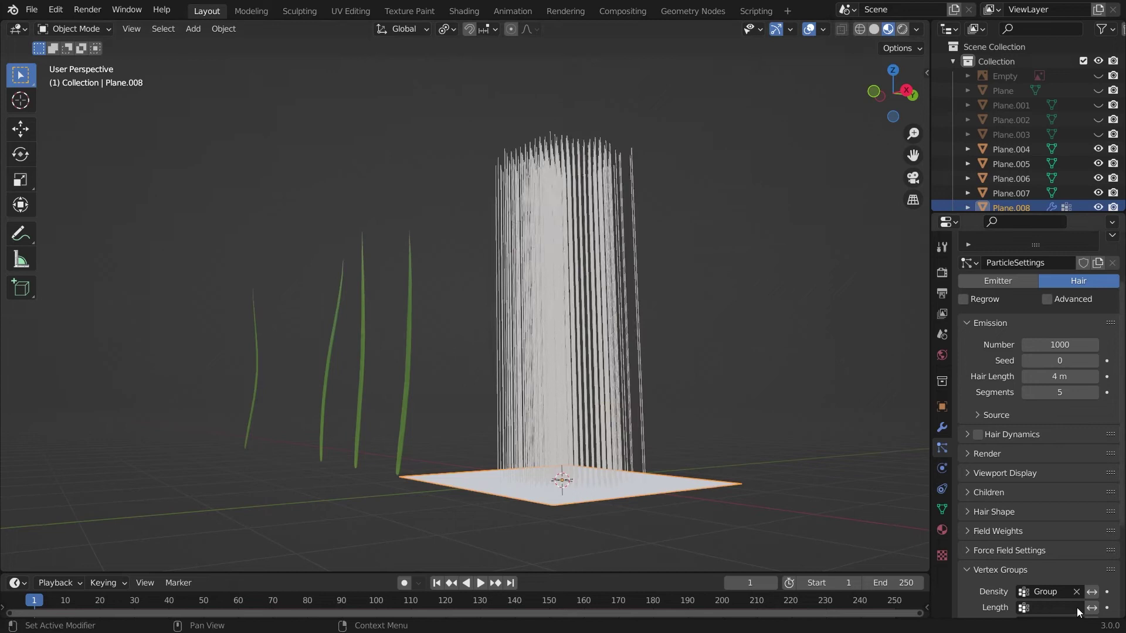
Enable the Advanced hair options and particle Rotation, and set the orientation axis to Global Z
{"action": "left_click", "coordinate": [1047, 299]}
{"action": "scroll", "coordinate": [980, 432], "scroll_direction": "down", "scroll_amount": 8}
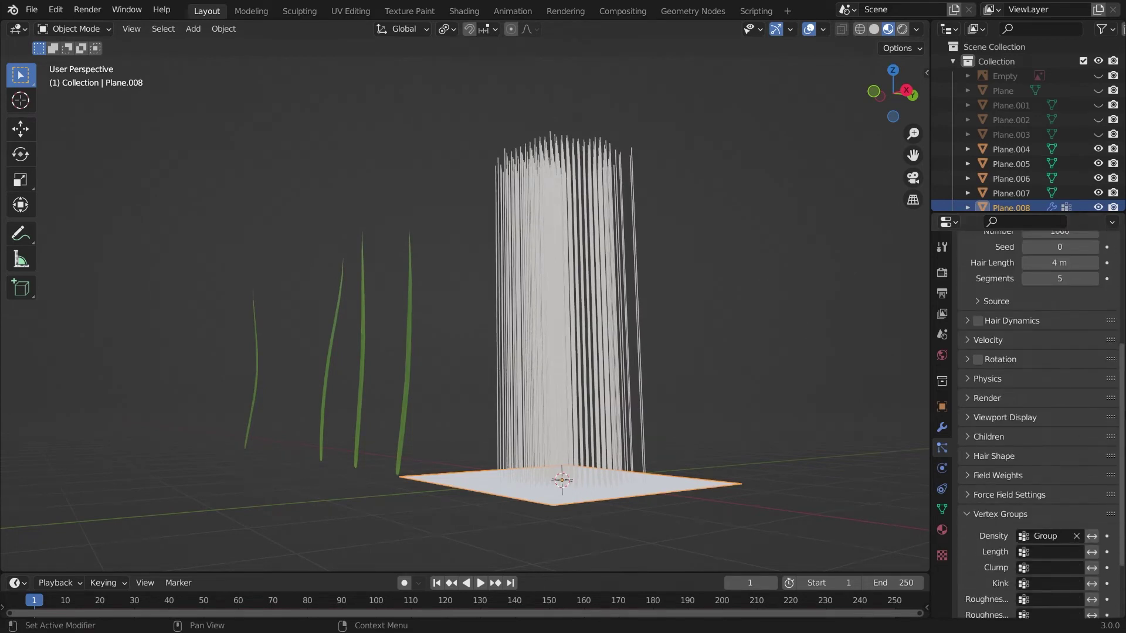
{"action": "left_click", "coordinate": [980, 432]}
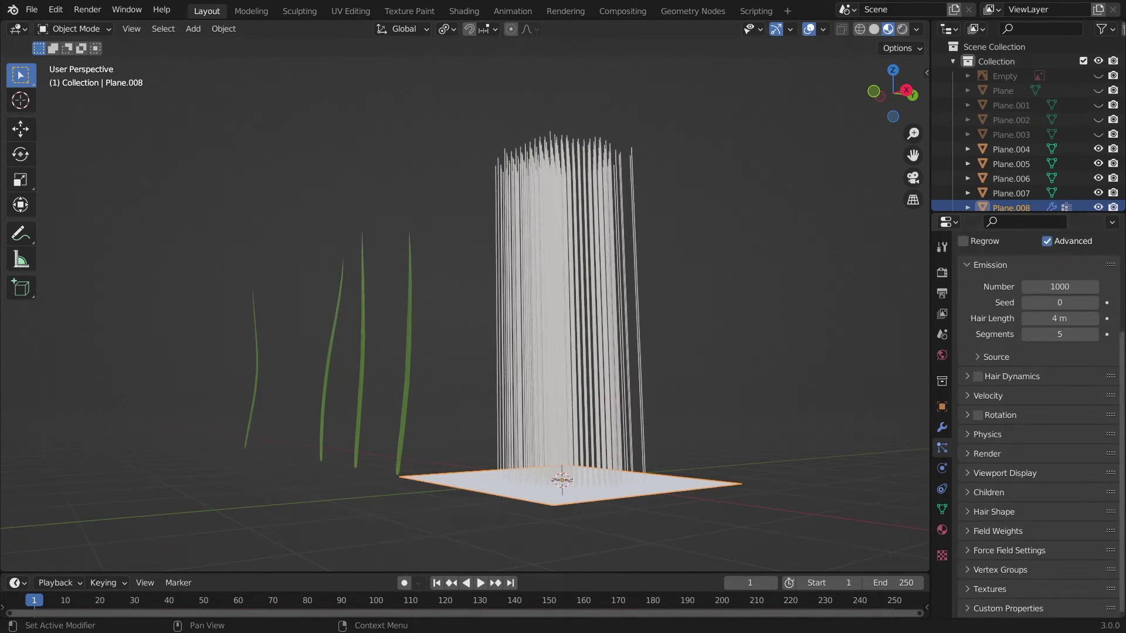
{"action": "left_click", "coordinate": [1074, 437]}
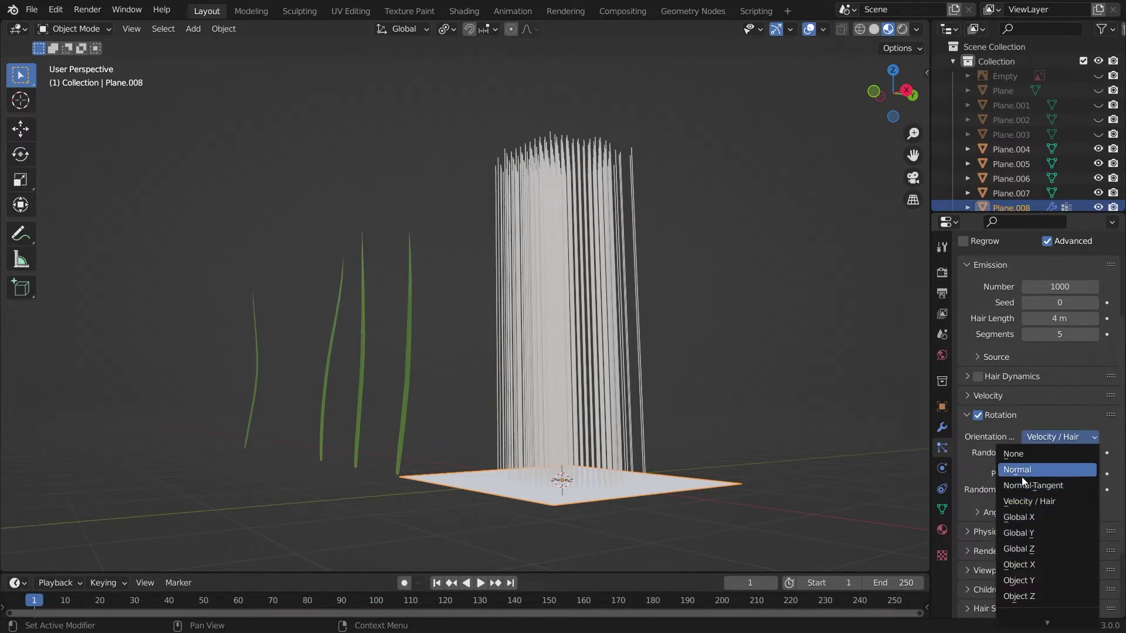
{"action": "left_click", "coordinate": [1036, 548]}
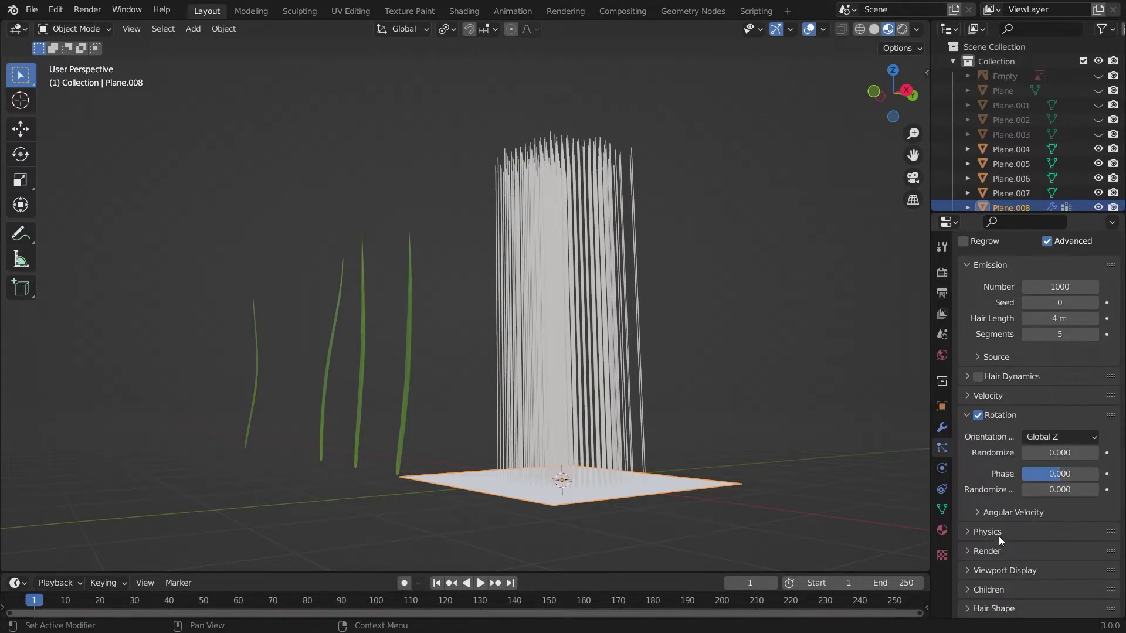
{"action": "left_click", "coordinate": [995, 551]}
Select the four bent blades and put them into a new collection named Grass Blade
{"action": "left_click_drag", "start_coordinate": [177, 333], "coordinate": [450, 417]}
{"action": "key", "text": "ctrl+g"}
{"action": "left_click", "coordinate": [131, 561]}
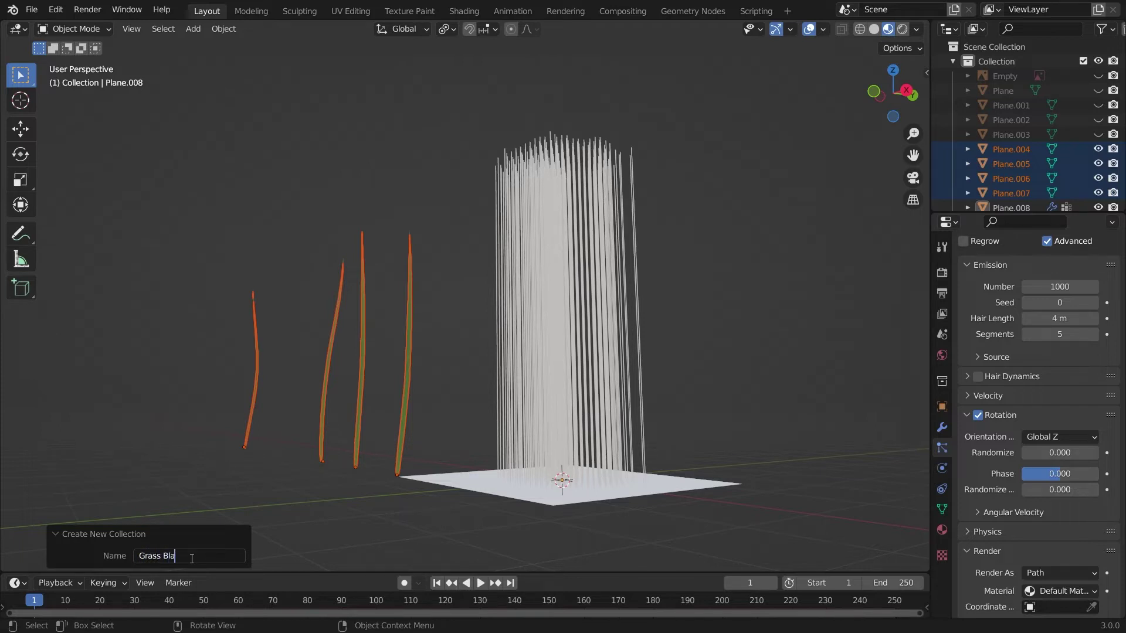
{"action": "key", "text": "Return"}
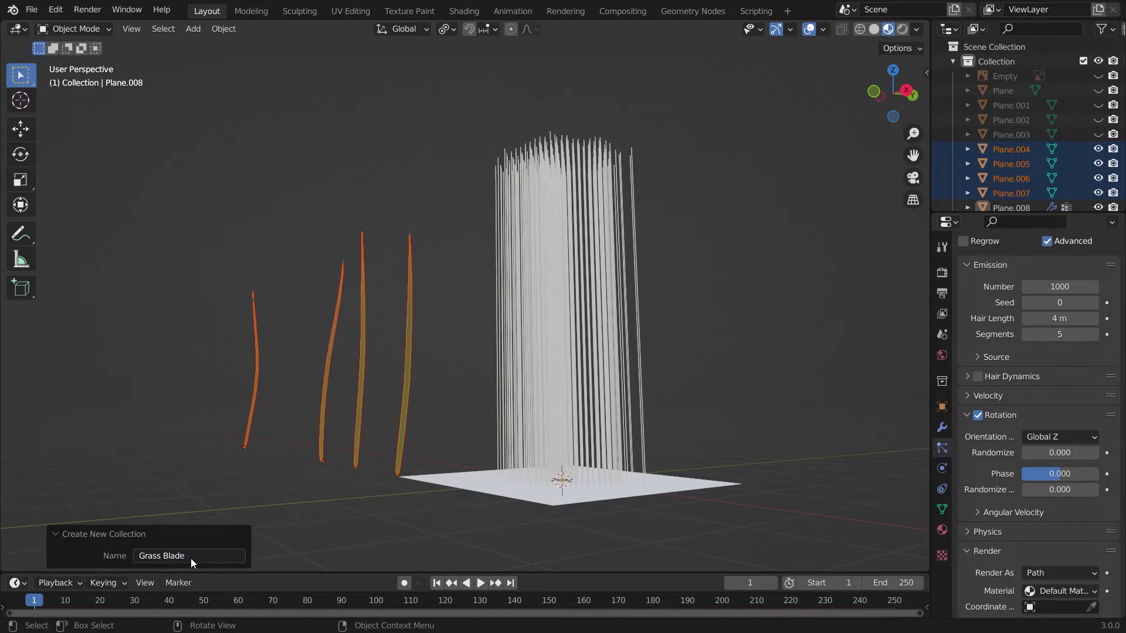
{"action": "left_click", "coordinate": [129, 530]}
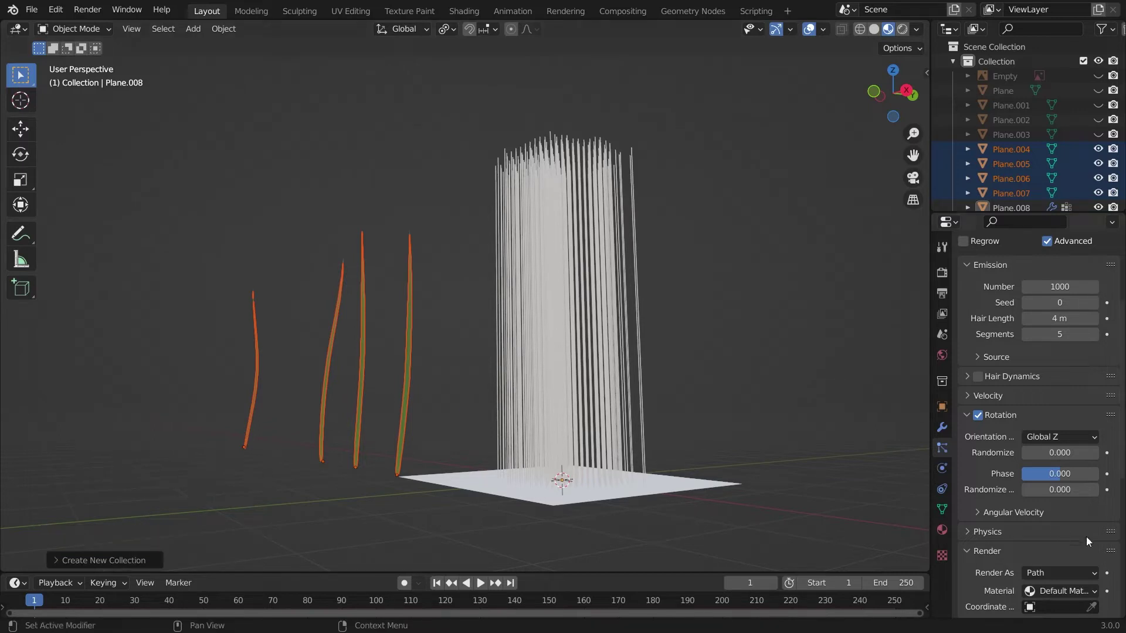
Render the plane's particles as instances of the Grass Blade collection and isolate the plane in local view
{"action": "left_click", "coordinate": [1060, 573]}
{"action": "left_click", "coordinate": [1049, 506]}
{"action": "scroll", "coordinate": [1071, 520], "scroll_direction": "down", "scroll_amount": 5}
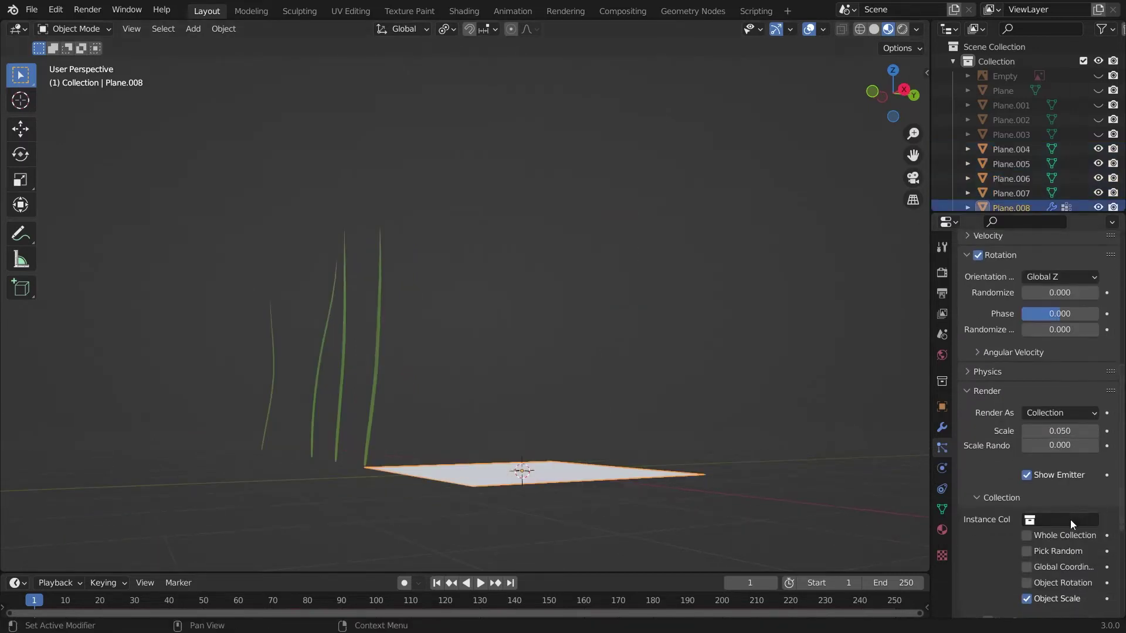
{"action": "left_click", "coordinate": [1071, 519]}
{"action": "left_click", "coordinate": [1006, 385]}
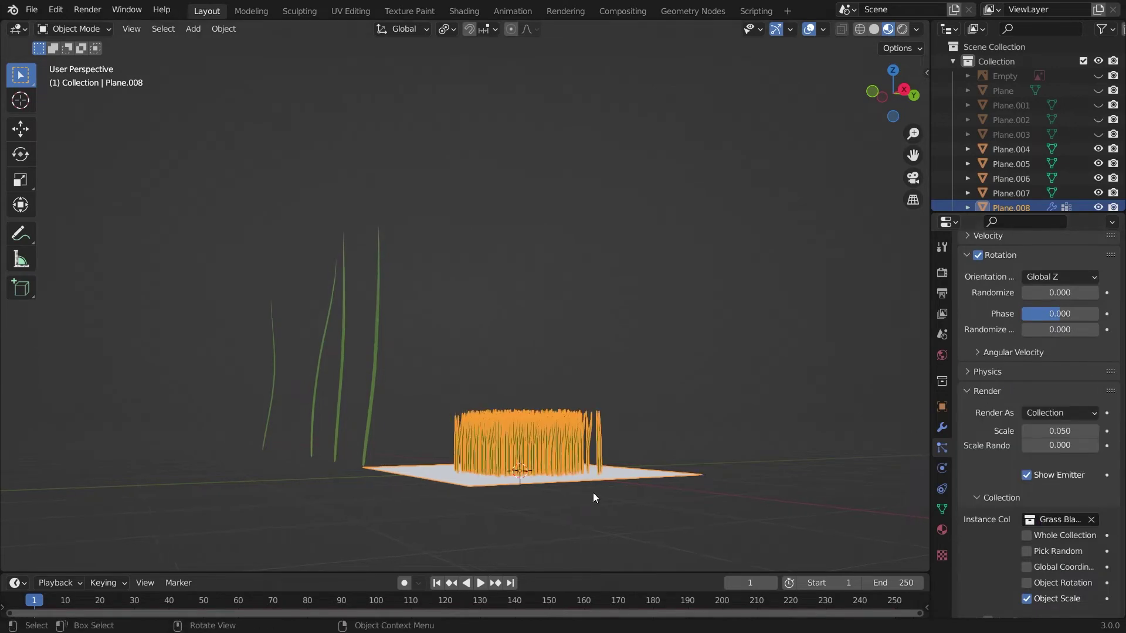
{"action": "key", "text": "slash"}
{"action": "middle_click_drag", "start_coordinate": [593, 497], "coordinate": [533, 391]}
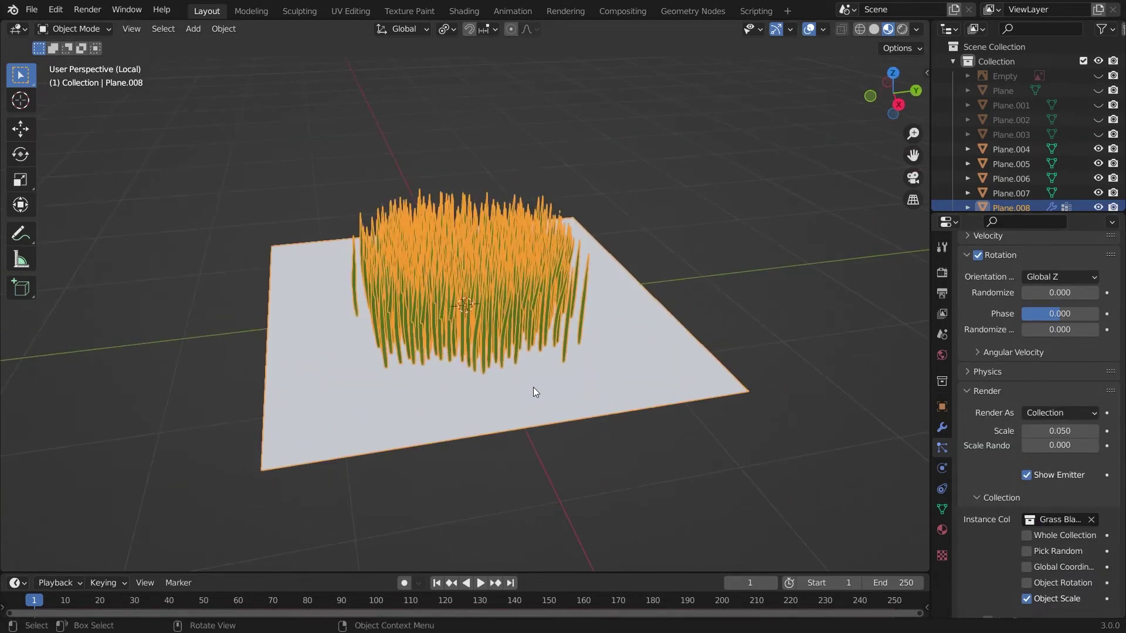
{"action": "scroll", "coordinate": [533, 387], "scroll_direction": "up", "scroll_amount": 3}
Reduce the particle emission number to 148 and deselect the plane
{"action": "scroll", "coordinate": [1065, 295], "scroll_direction": "up", "scroll_amount": 10}
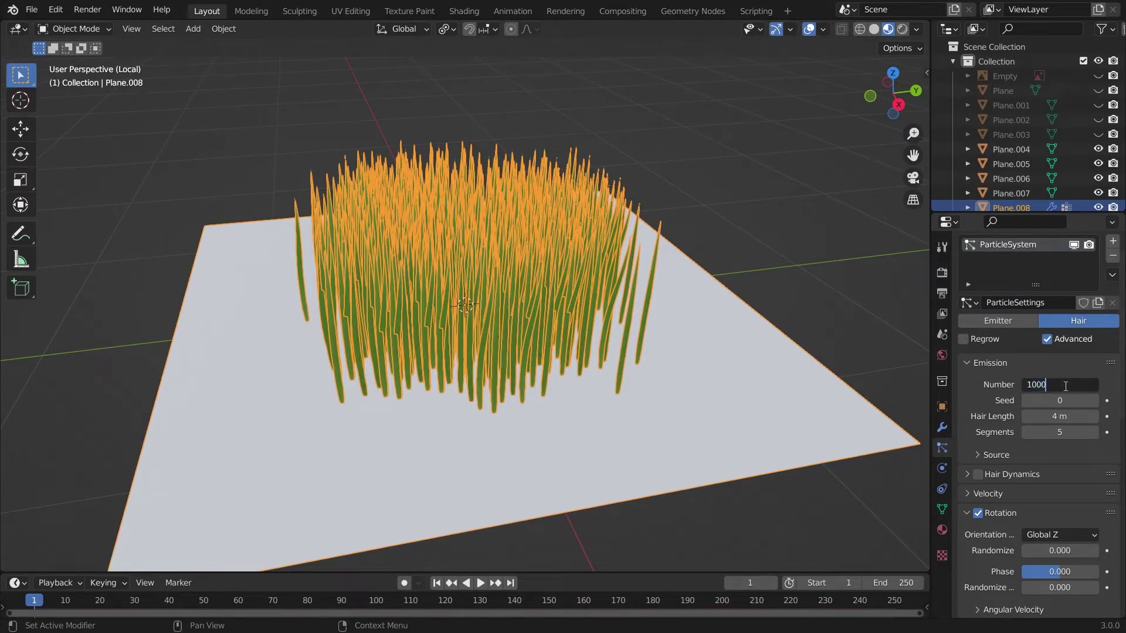
{"action": "key", "text": "BackSpace"}
{"action": "key", "text": "BackSpace"}
{"action": "key", "text": "BackSpace"}
{"action": "key", "text": "Return"}
{"action": "left_click", "coordinate": [853, 226]}
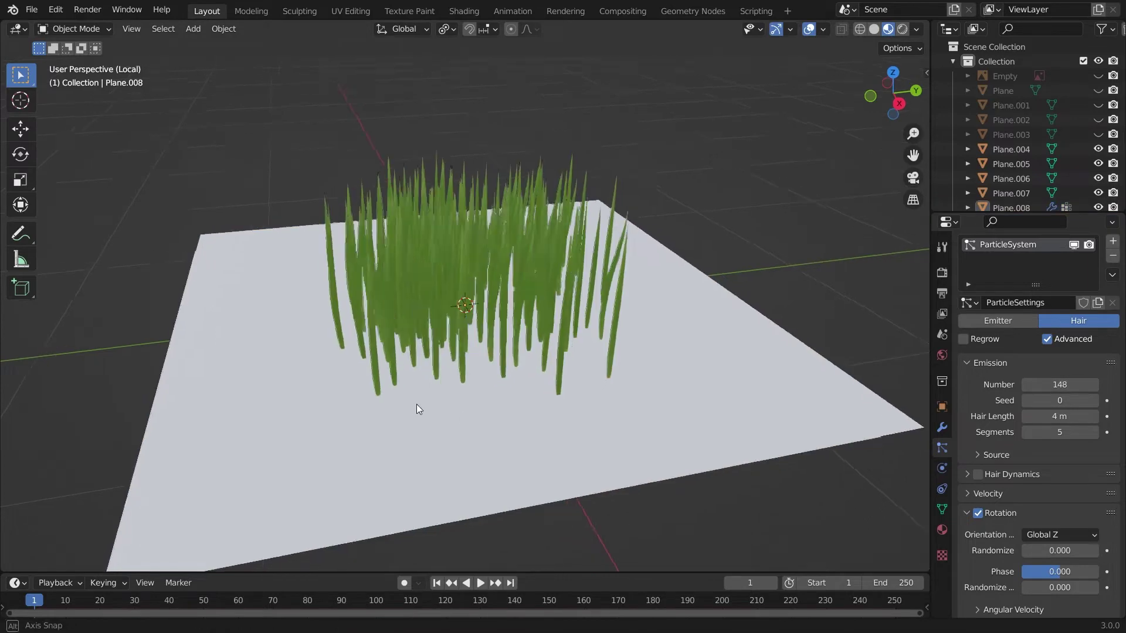
Set the particle rotation Phase to 1.000 and raise the phase and orientation randomization
{"action": "middle_click_drag", "start_coordinate": [416, 404], "coordinate": [451, 420]}
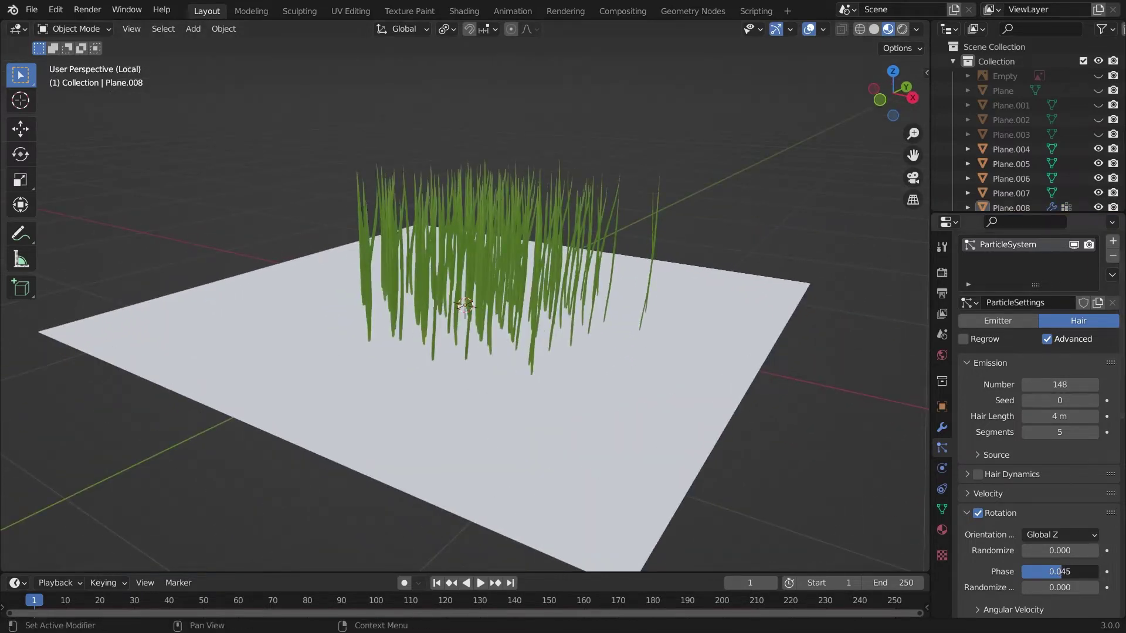
{"action": "left_click_drag", "start_coordinate": [1050, 571], "coordinate": [1120, 504]}
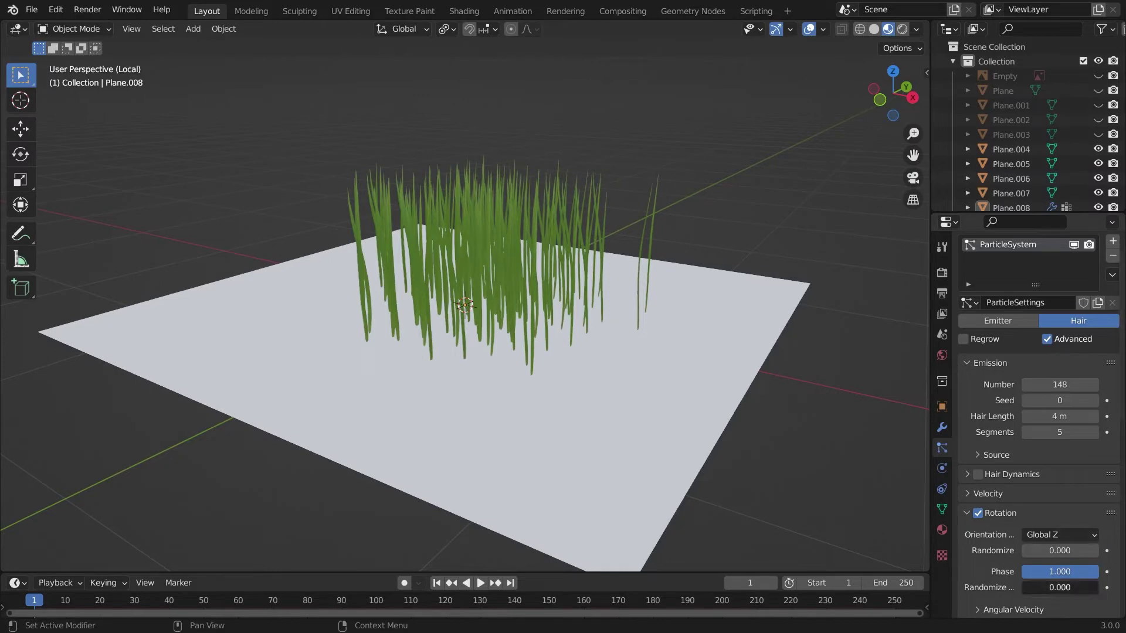
{"action": "left_click_drag", "start_coordinate": [1049, 588], "coordinate": [1117, 587]}
{"action": "left_click_drag", "start_coordinate": [1060, 557], "coordinate": [1074, 557]}
Leave local view and push the middle of blade Plane.005 sideways with proportional editing
{"action": "middle_click_drag", "start_coordinate": [779, 230], "coordinate": [824, 309]}
{"action": "key", "text": "KP_Divide"}
{"action": "left_click", "coordinate": [474, 409]}
{"action": "key", "text": "Tab"}
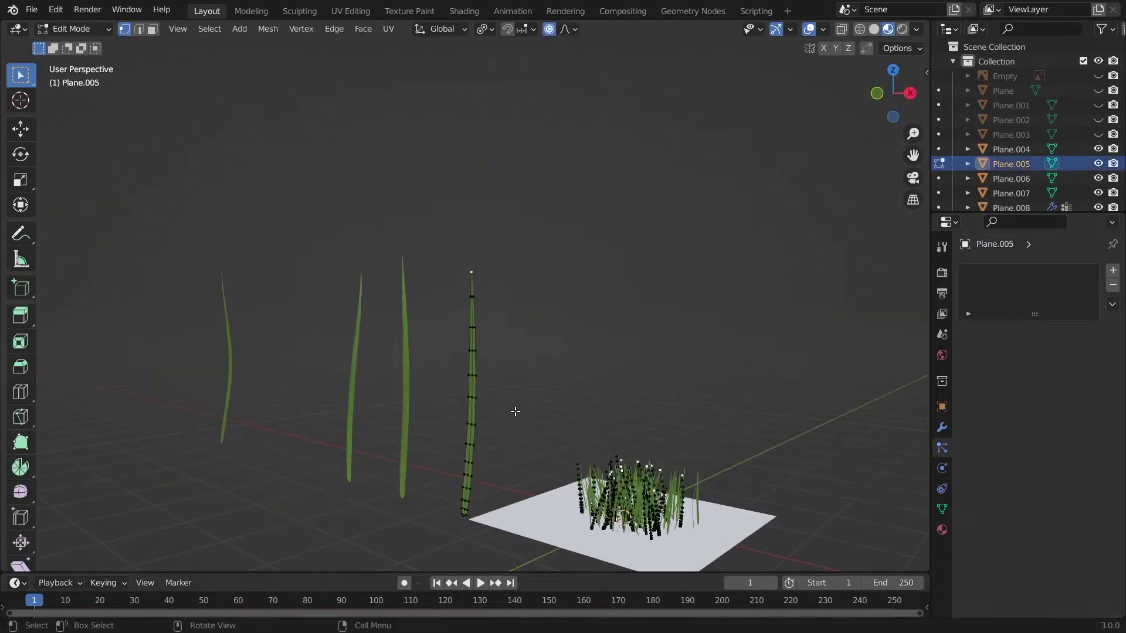
{"action": "left_click_drag", "start_coordinate": [563, 412], "coordinate": [448, 397], "text": "alt"}
{"action": "middle_click_drag", "start_coordinate": [381, 380], "coordinate": [392, 386]}
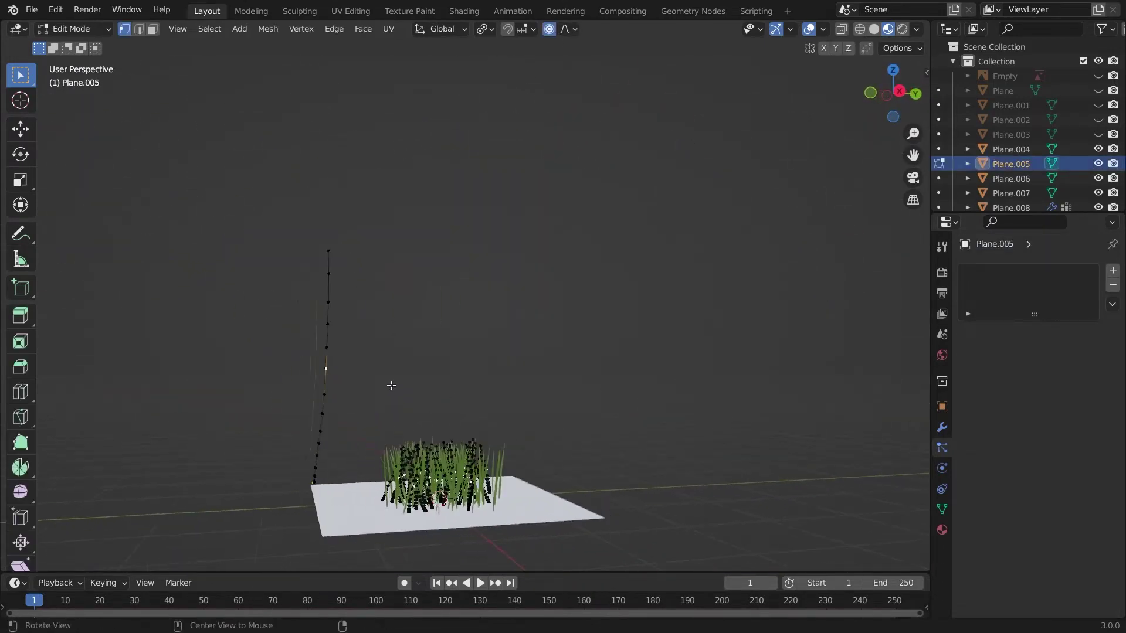
{"action": "key", "text": "g"}
{"action": "left_click", "coordinate": [400, 322]}
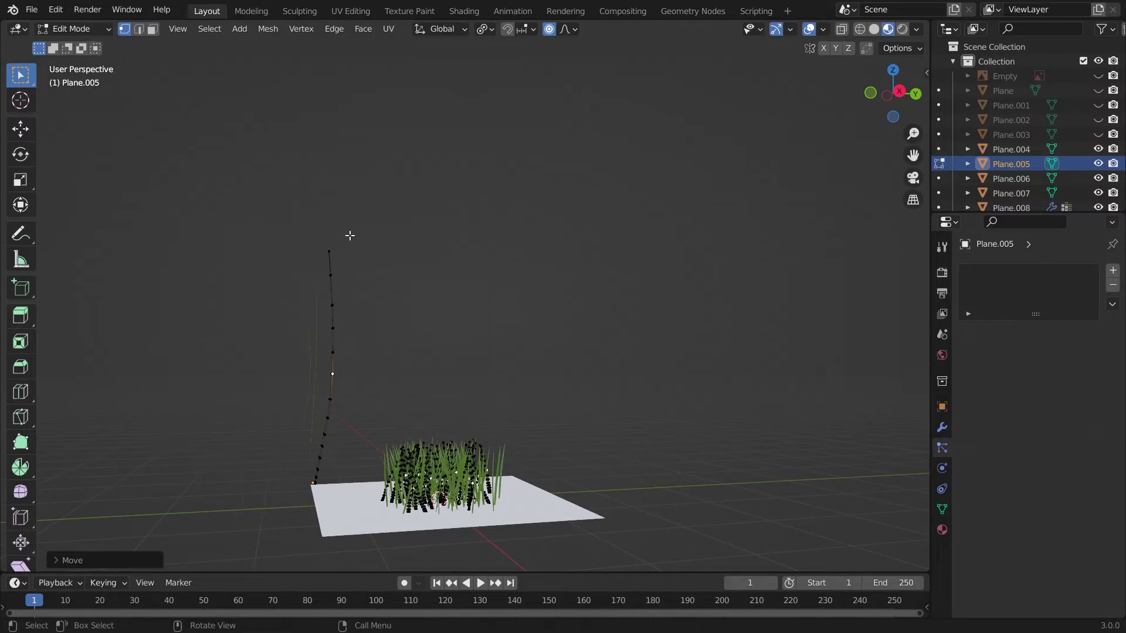
Bend the tip, middle and upper part of blade Plane.005 into a softer curve with proportional editing
{"action": "key", "text": "g"}
{"action": "left_click", "coordinate": [390, 383]}
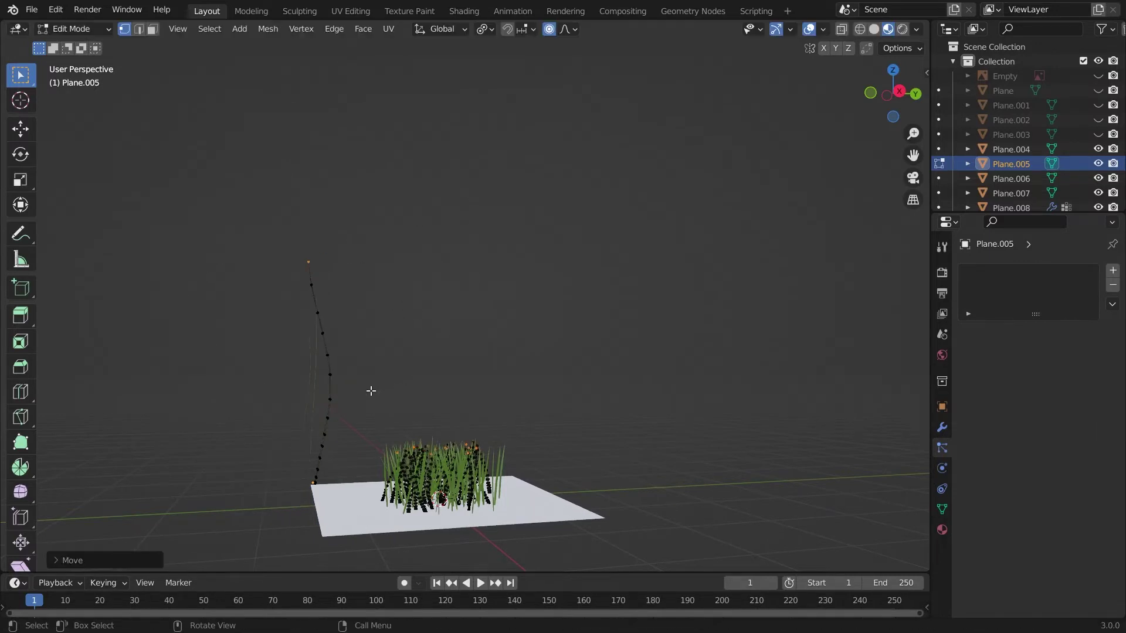
{"action": "key", "text": "g"}
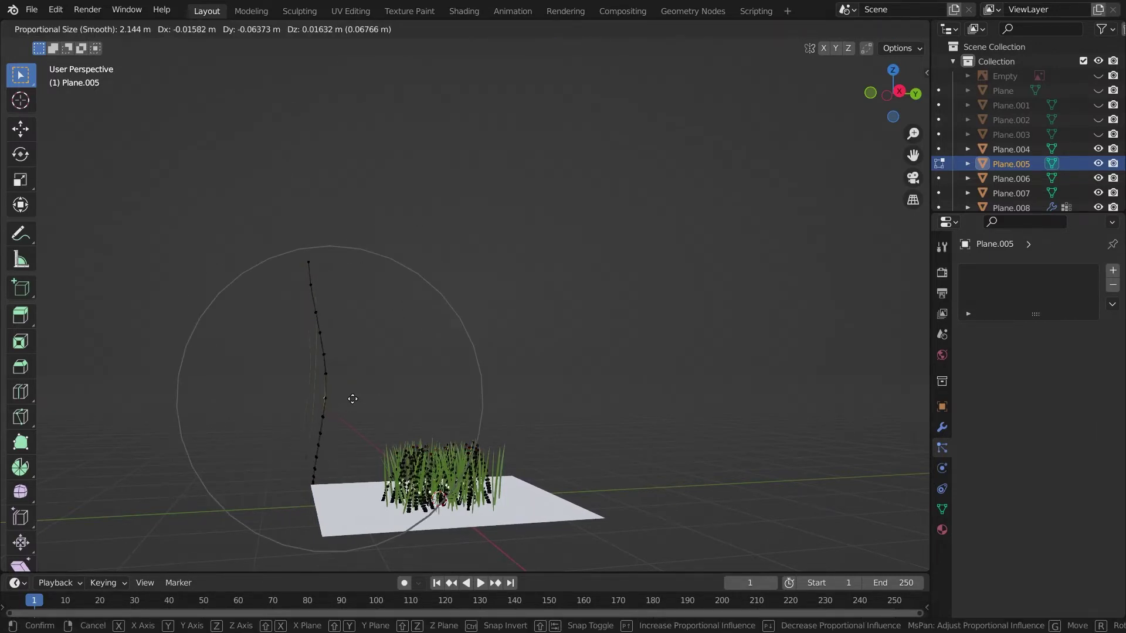
{"action": "left_click", "coordinate": [335, 348]}
{"action": "left_click", "coordinate": [339, 326]}
{"action": "key", "text": "g"}
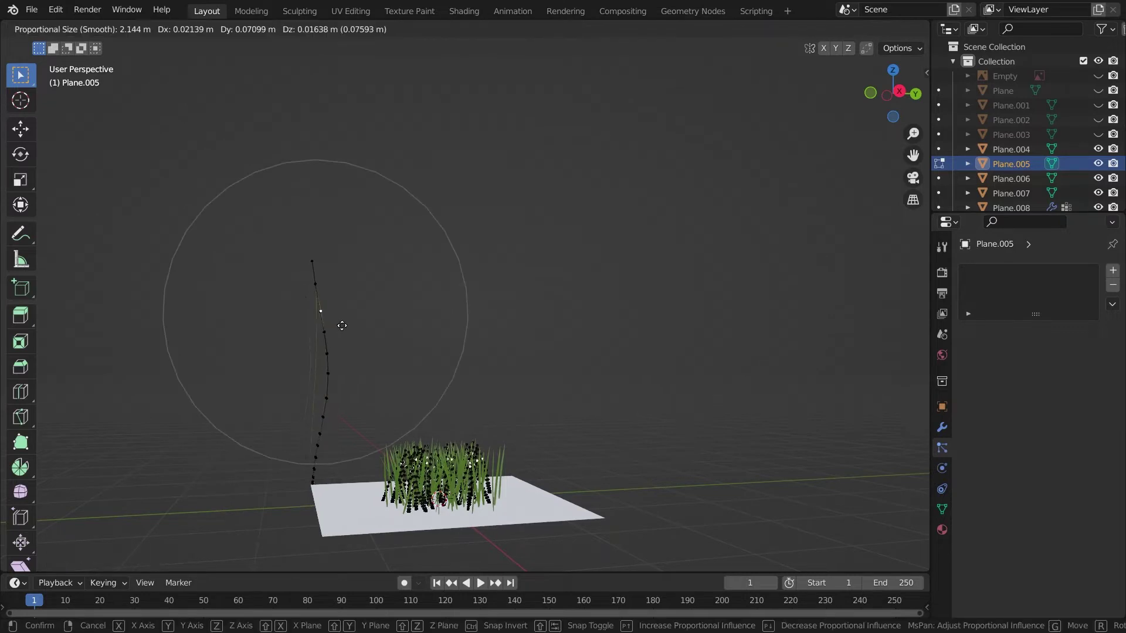
{"action": "left_click", "coordinate": [342, 325]}
{"action": "key", "text": "Tab"}
{"action": "middle_click_drag", "start_coordinate": [275, 388], "coordinate": [433, 394]}
{"action": "key", "text": "Tab"}
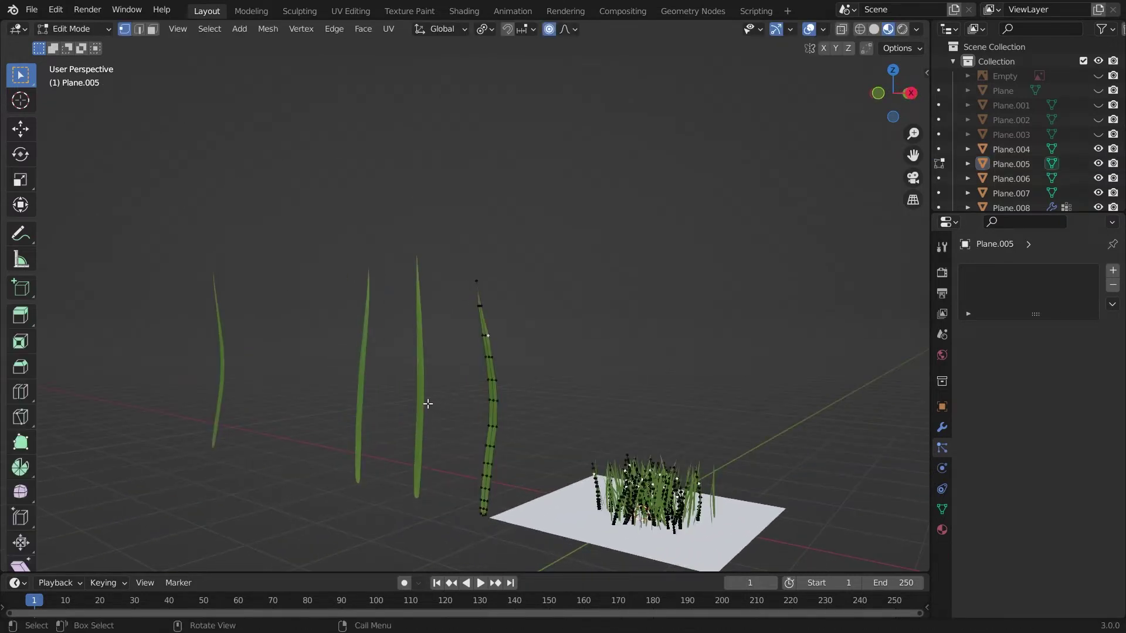
{"action": "key", "text": "Tab"}
Curve blade Plane.004 by moving its middle and pulling its tip sideways and down with proportional editing
{"action": "left_click", "coordinate": [421, 396]}
{"action": "key", "text": "Tab"}
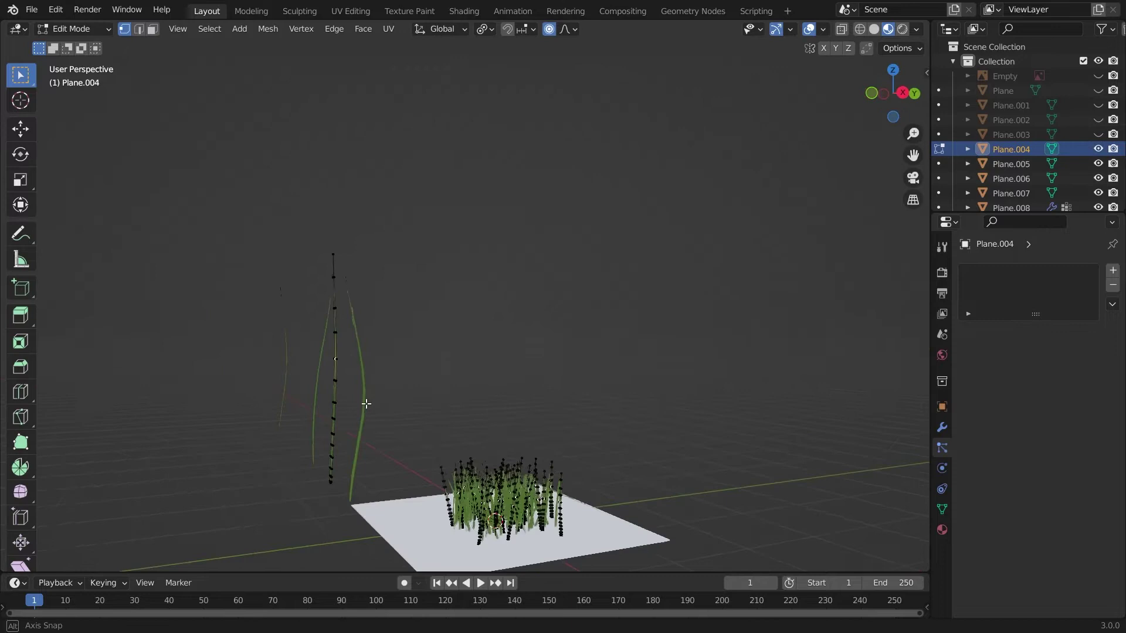
{"action": "middle_click_drag", "start_coordinate": [366, 404], "coordinate": [352, 378]}
{"action": "key", "text": "g"}
{"action": "left_click", "coordinate": [354, 358]}
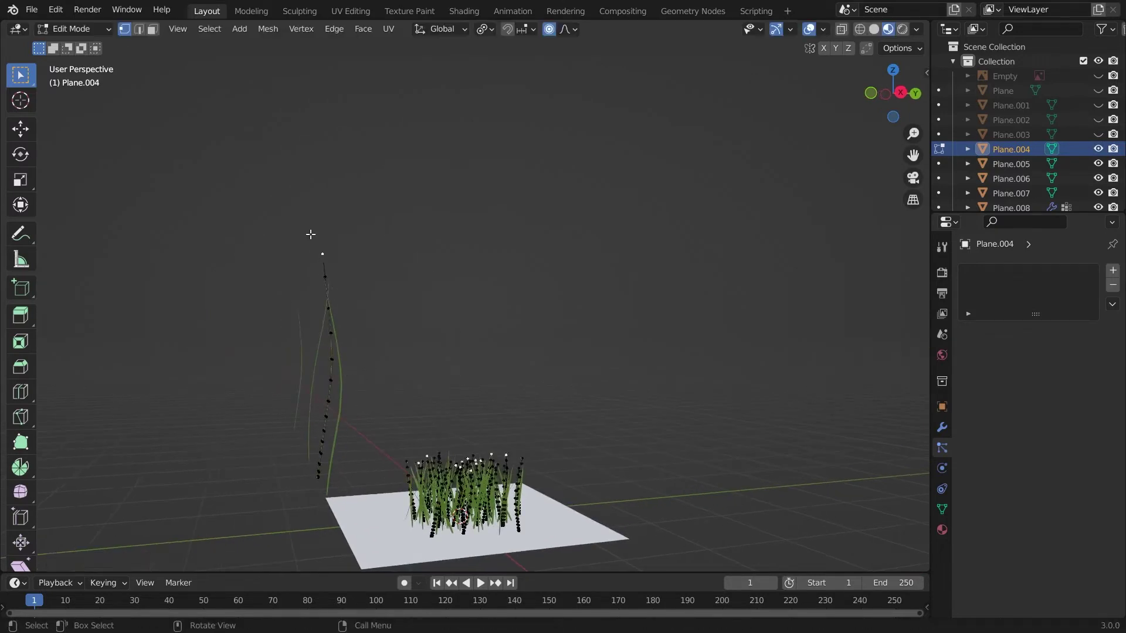
{"action": "left_click_drag", "start_coordinate": [365, 265], "coordinate": [364, 265]}
{"action": "key", "text": "g"}
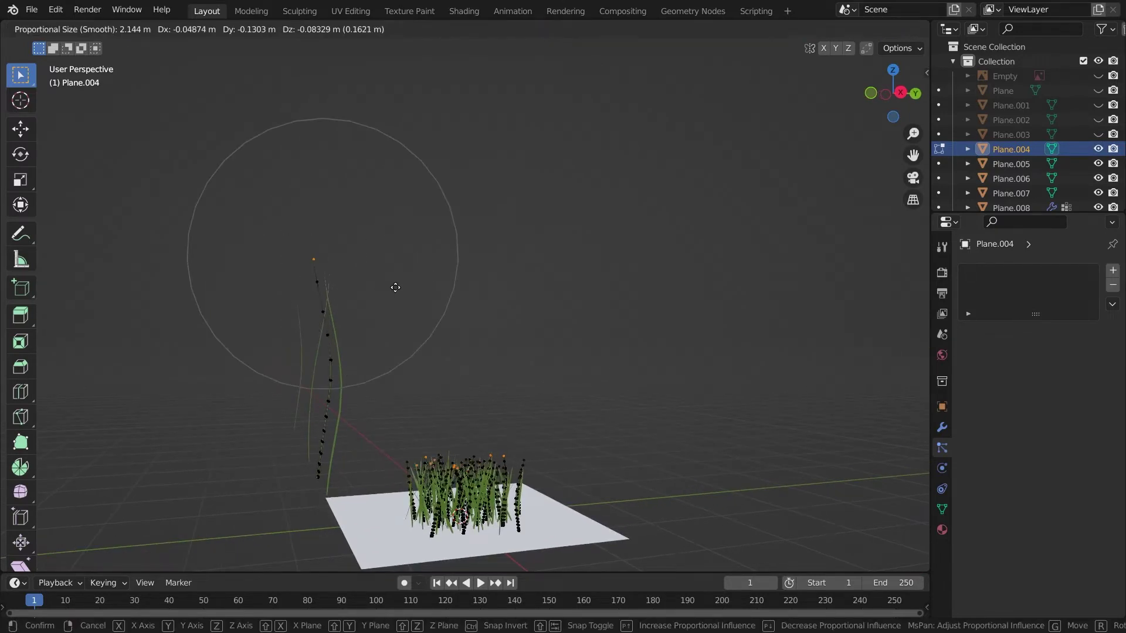
{"action": "left_click", "coordinate": [435, 315]}
{"action": "key", "text": "Tab"}
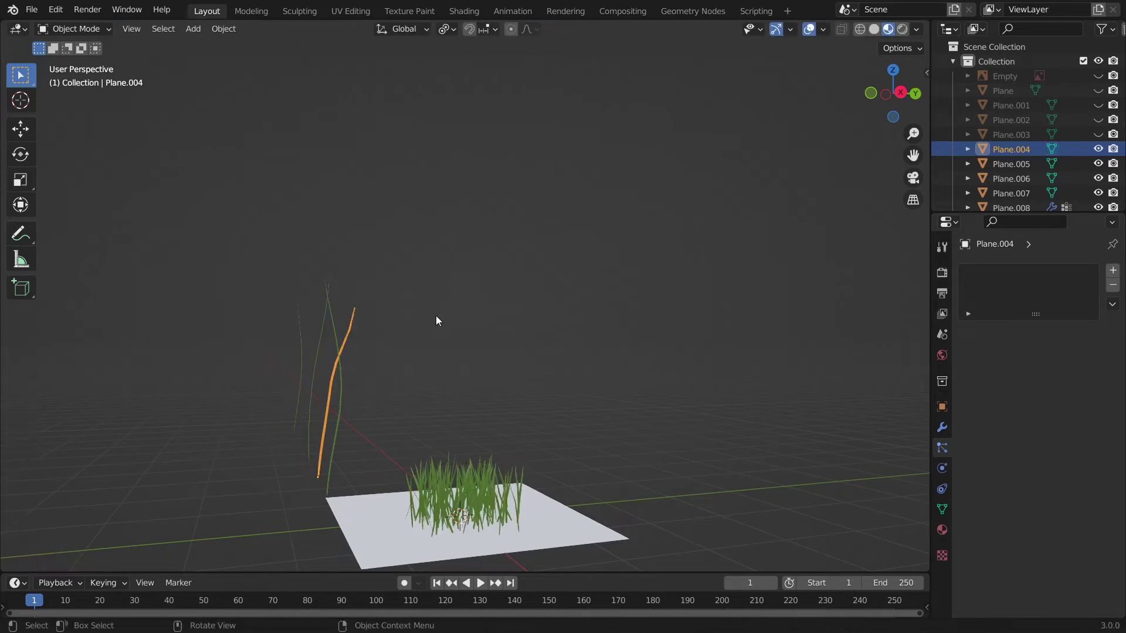
Bend the upper part of the outermost grass blade, farthest from the plane, sideways with proportional editing
{"action": "left_click", "coordinate": [304, 349]}
{"action": "key", "text": "Tab"}
{"action": "key", "text": "g"}
{"action": "left_click", "coordinate": [344, 329]}
{"action": "key", "text": "Tab"}
Isolate the grass plane in local view and raise its particle Scale Randomness to 0.299
{"action": "left_click", "coordinate": [490, 537]}
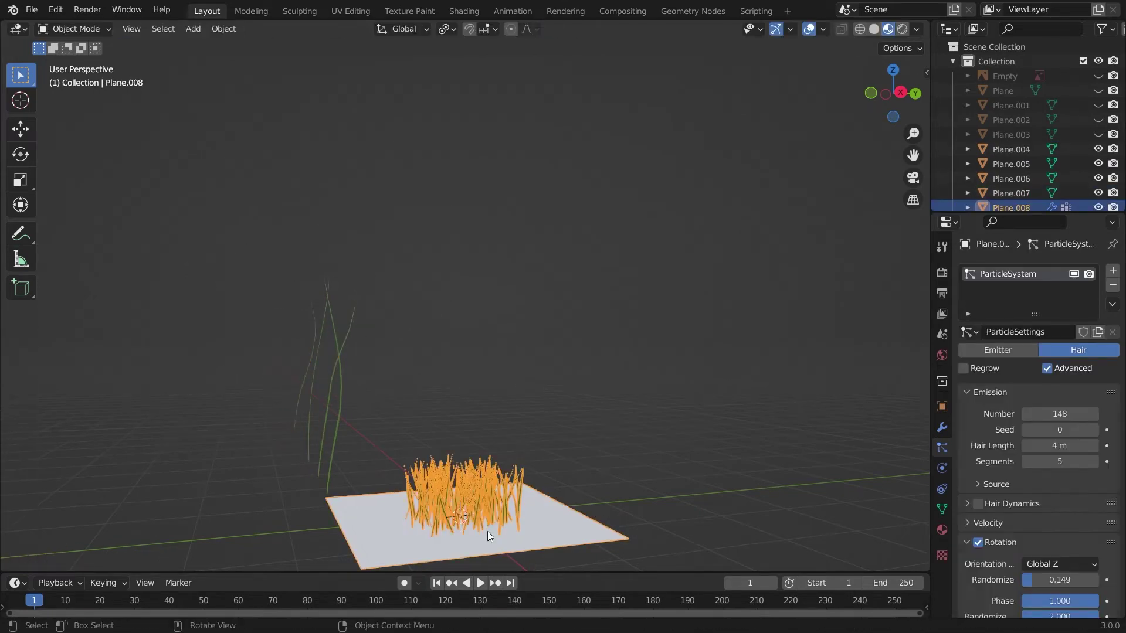
{"action": "key", "text": "KP_Divide"}
{"action": "middle_click_drag", "start_coordinate": [573, 291], "coordinate": [566, 356]}
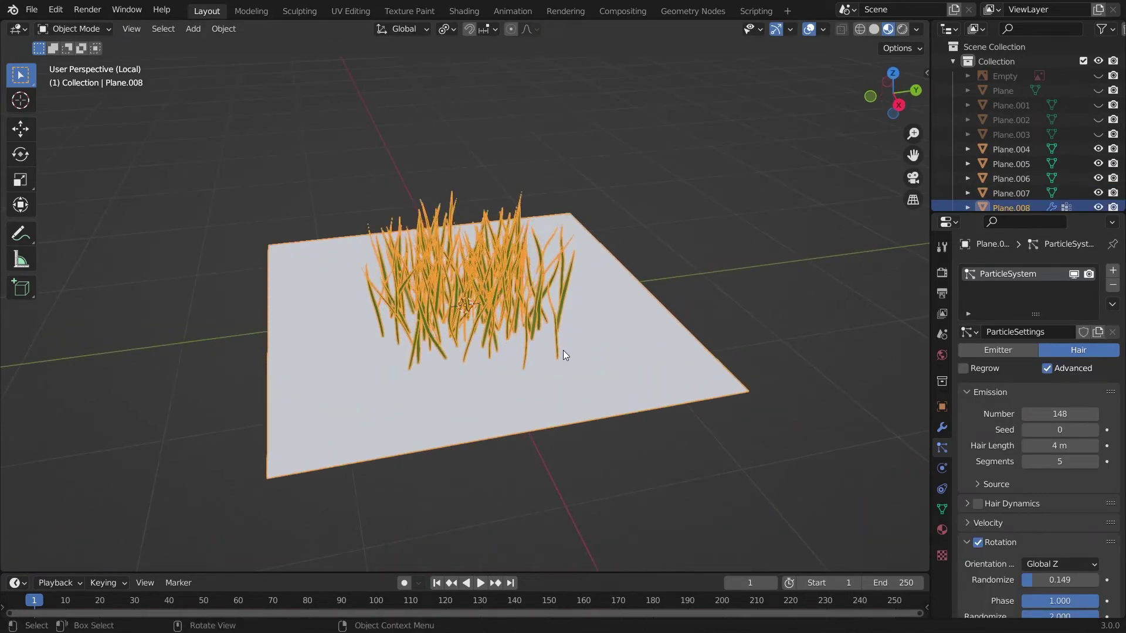
{"action": "left_click", "coordinate": [692, 212]}
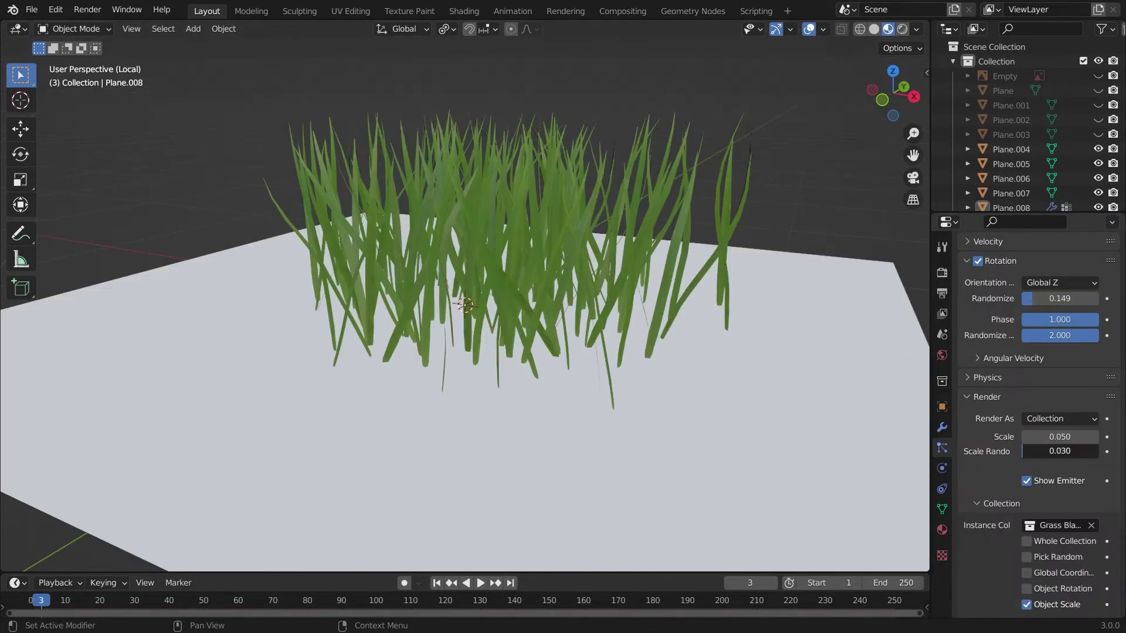
{"action": "left_click_drag", "start_coordinate": [1023, 451], "coordinate": [1043, 451]}
{"action": "scroll", "coordinate": [838, 209], "scroll_direction": "down", "scroll_amount": 5}
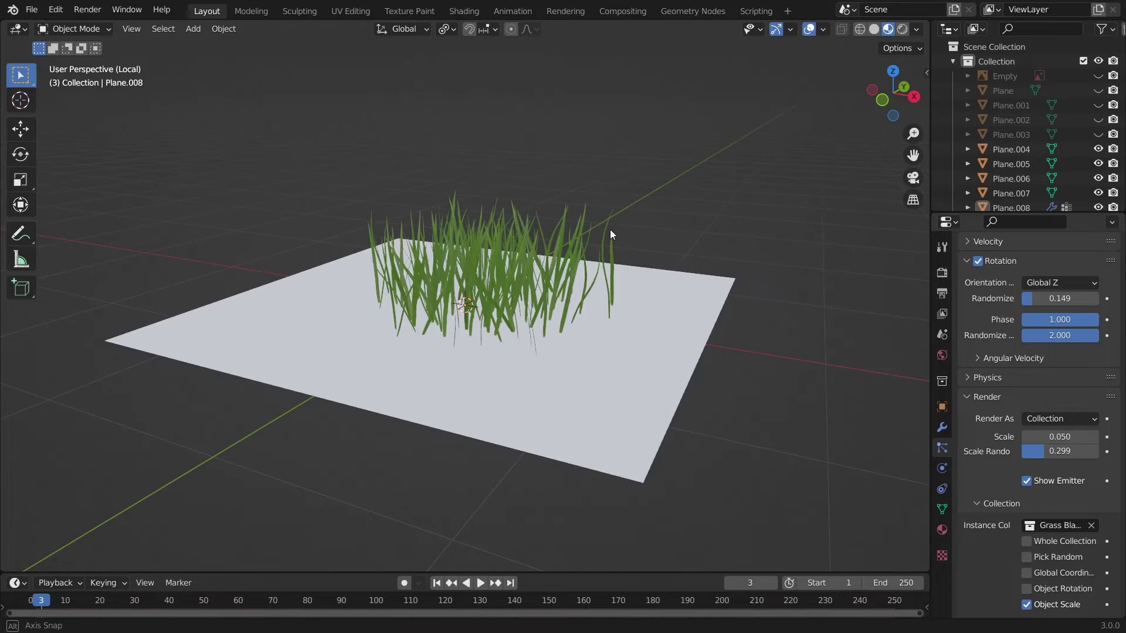
{"action": "middle_click_drag", "start_coordinate": [610, 230], "coordinate": [725, 298]}
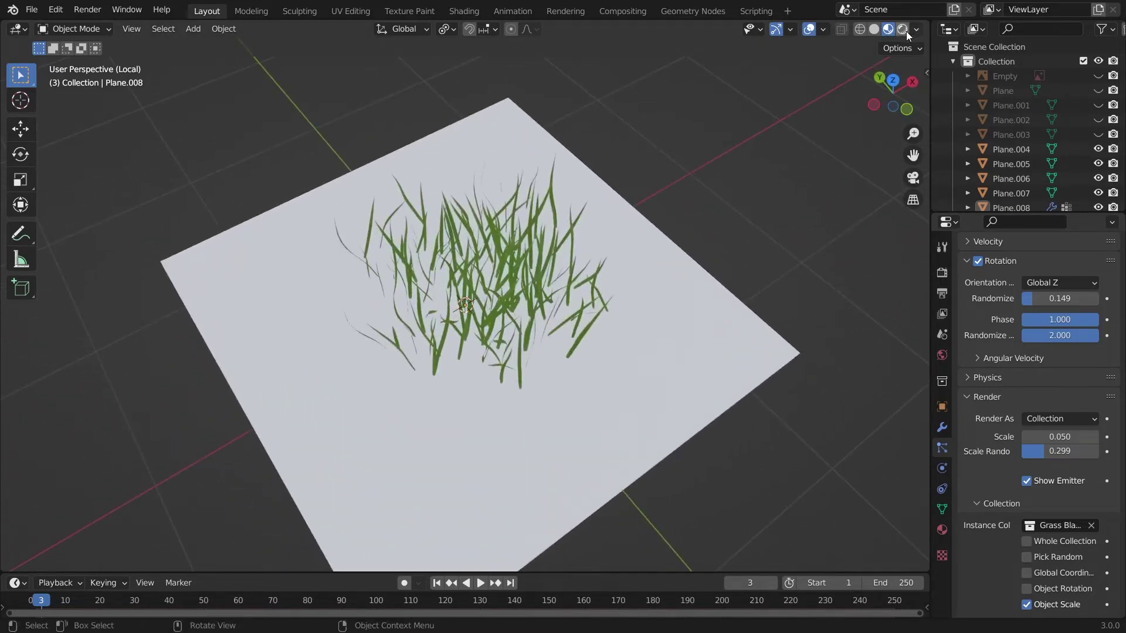
Set the world background colour to an Environment Texture using ostrich_road_1k.hdr from the Hdri folder
{"action": "left_click", "coordinate": [941, 355]}
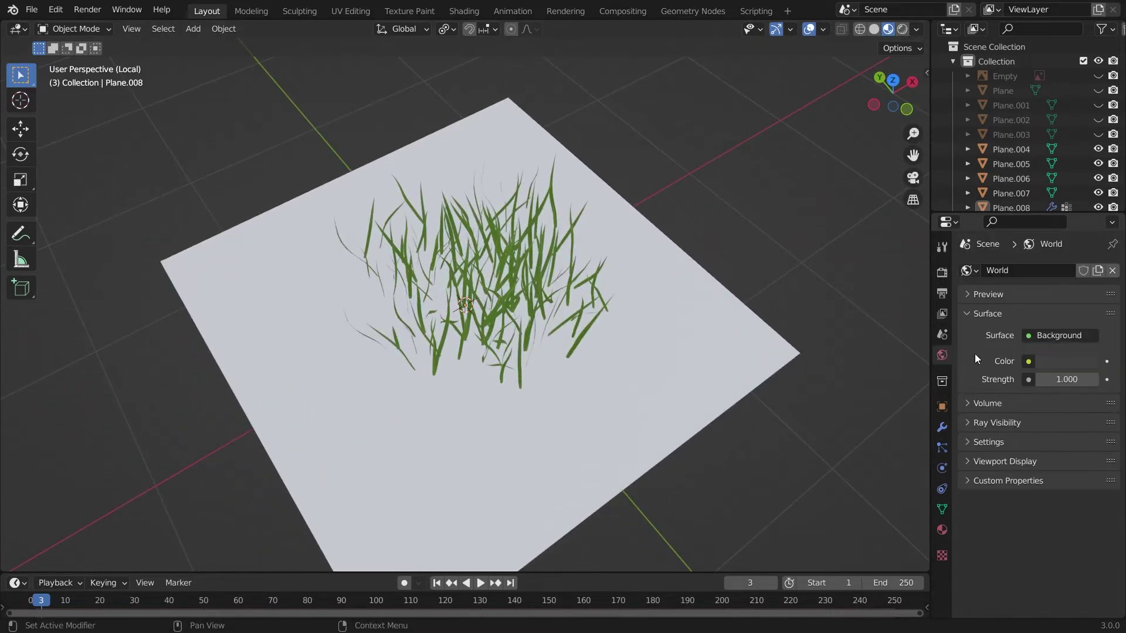
{"action": "left_click", "coordinate": [1029, 361]}
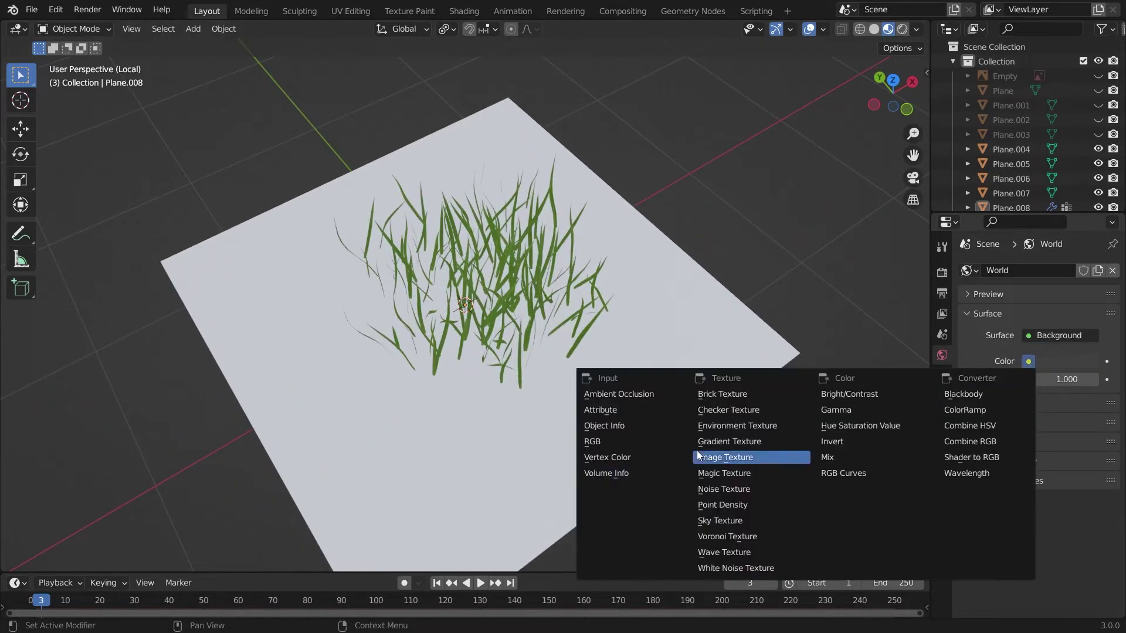
{"action": "left_click", "coordinate": [762, 427]}
{"action": "left_click", "coordinate": [1086, 379]}
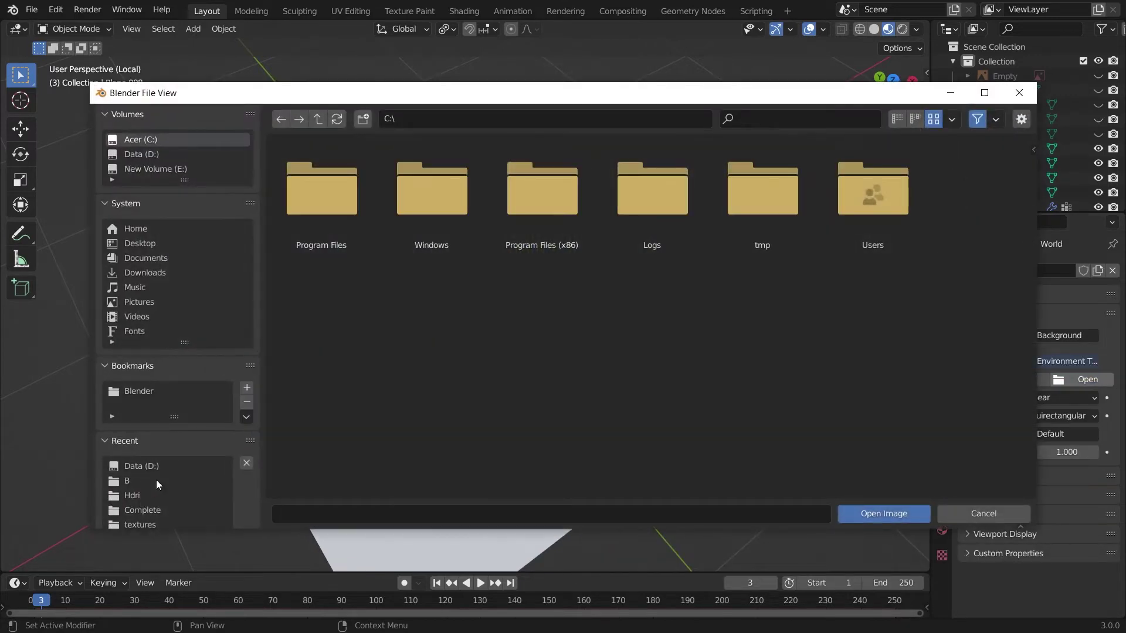
{"action": "left_click", "coordinate": [158, 496]}
{"action": "double_click", "coordinate": [353, 417]}
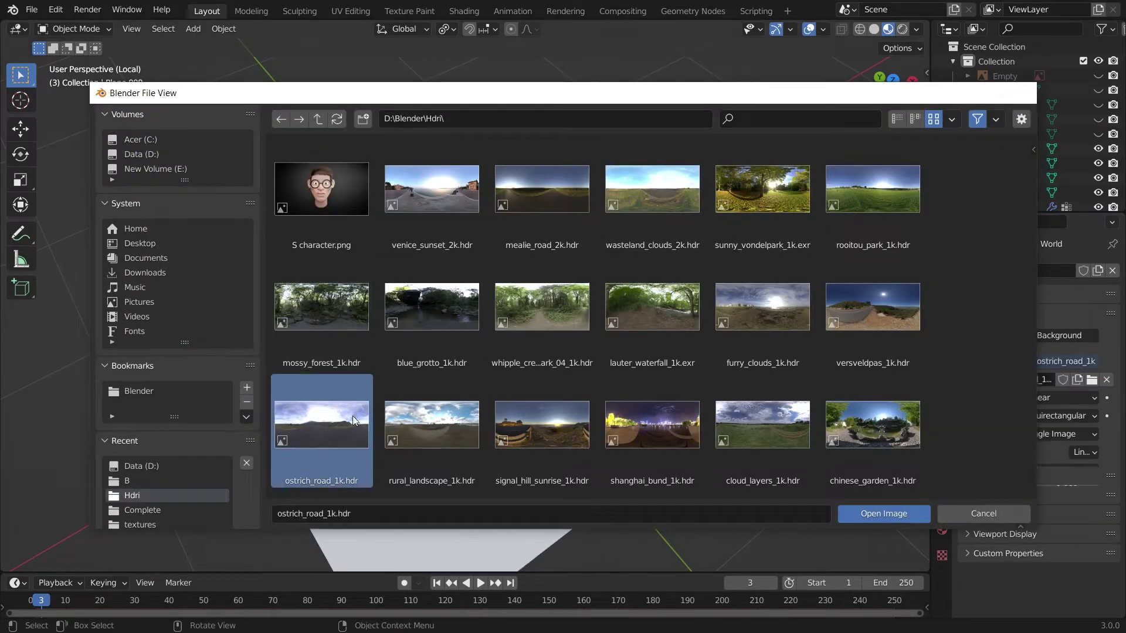
Preview the grass in rendered viewport shading and check the device options of the Cycles render engine
{"action": "left_click", "coordinate": [901, 30]}
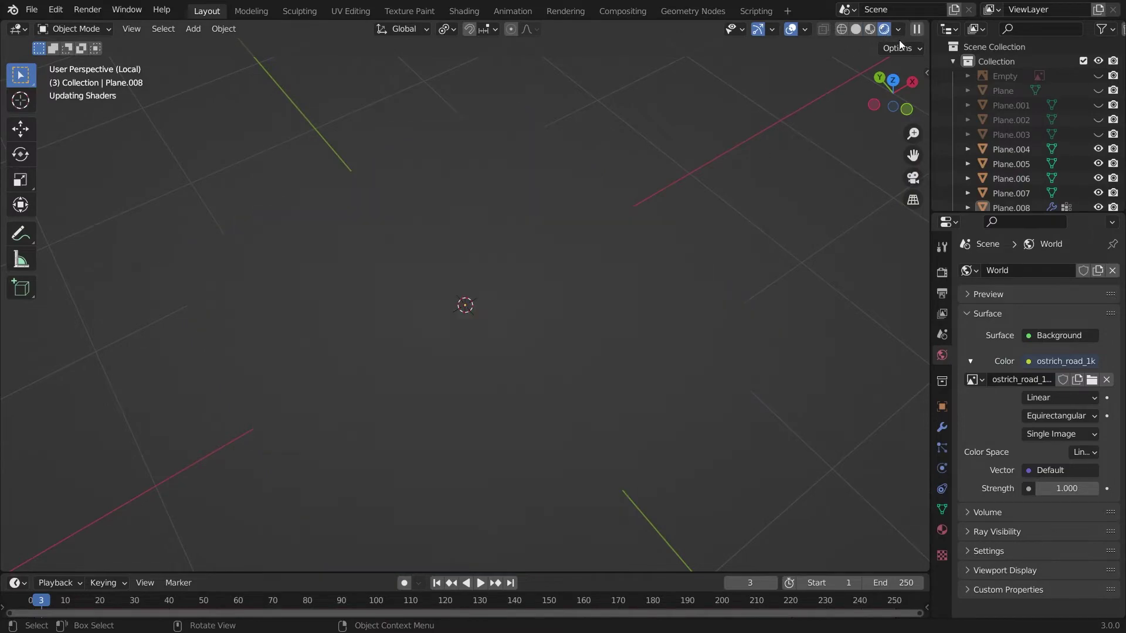
{"action": "left_click", "coordinate": [942, 272]}
{"action": "left_click", "coordinate": [1081, 306]}
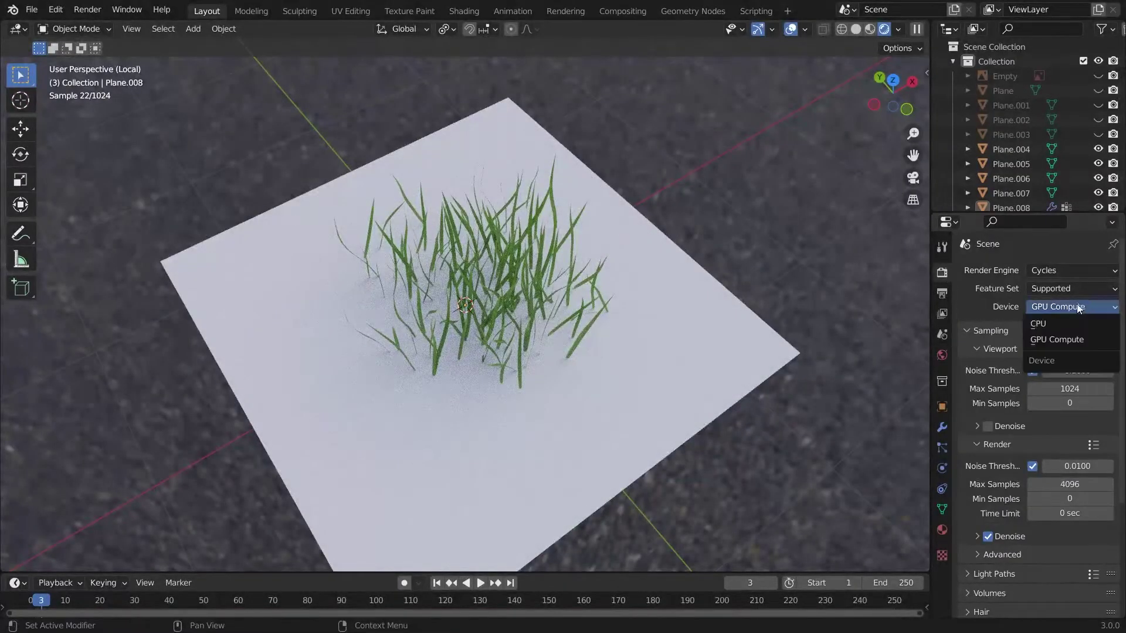
{"action": "mouse_move", "coordinate": [814, 255]}
{"action": "middle_mouse_down"}
{"action": "mouse_move", "coordinate": [431, 299]}
{"action": "mouse_move", "coordinate": [492, 325]}
{"action": "middle_mouse_up"}
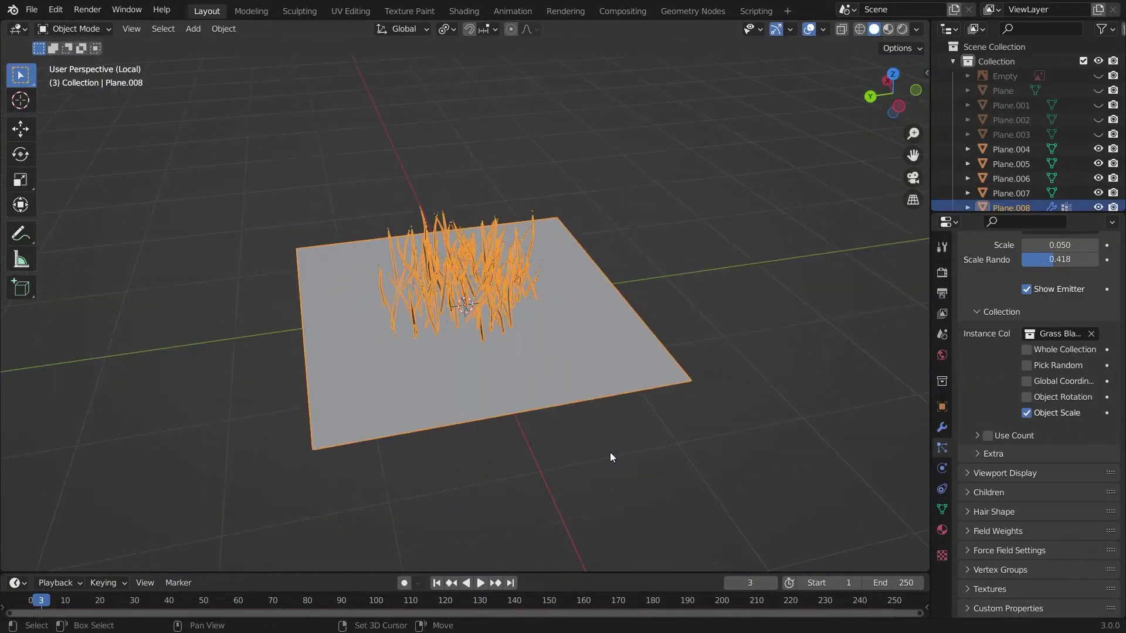
Duplicate the grass plane along the X axis and place the copy beside the original
{"action": "key", "text": "shift+d"}
{"action": "key", "text": "x"}
{"action": "left_click", "coordinate": [6, 226]}
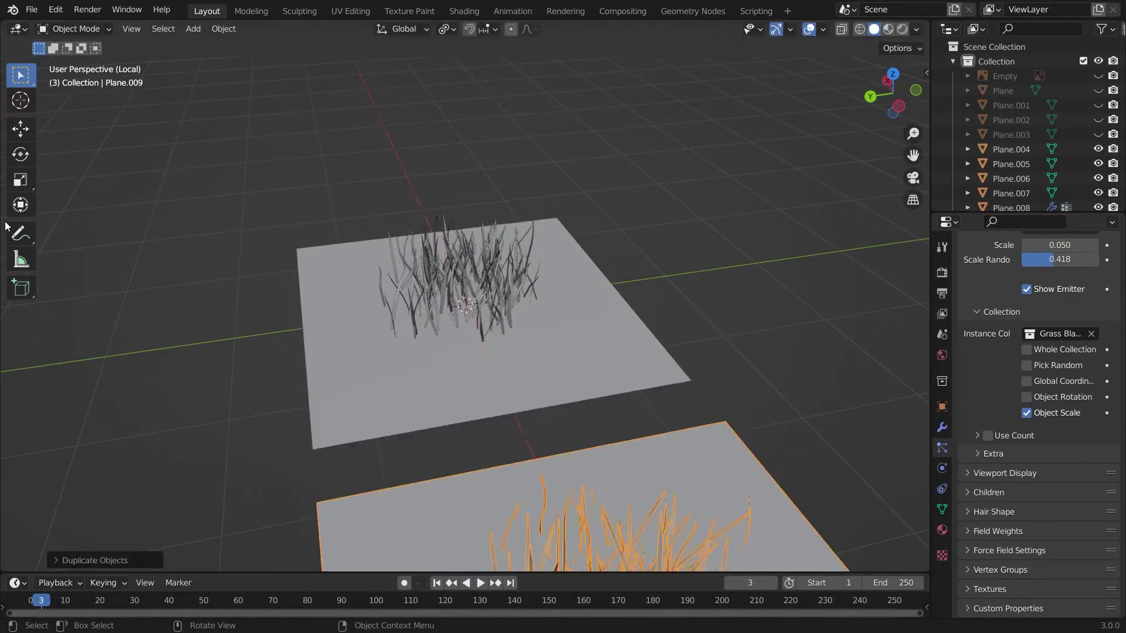
{"action": "left_click_drag", "start_coordinate": [252, 344], "coordinate": [384, 323], "text": "alt"}
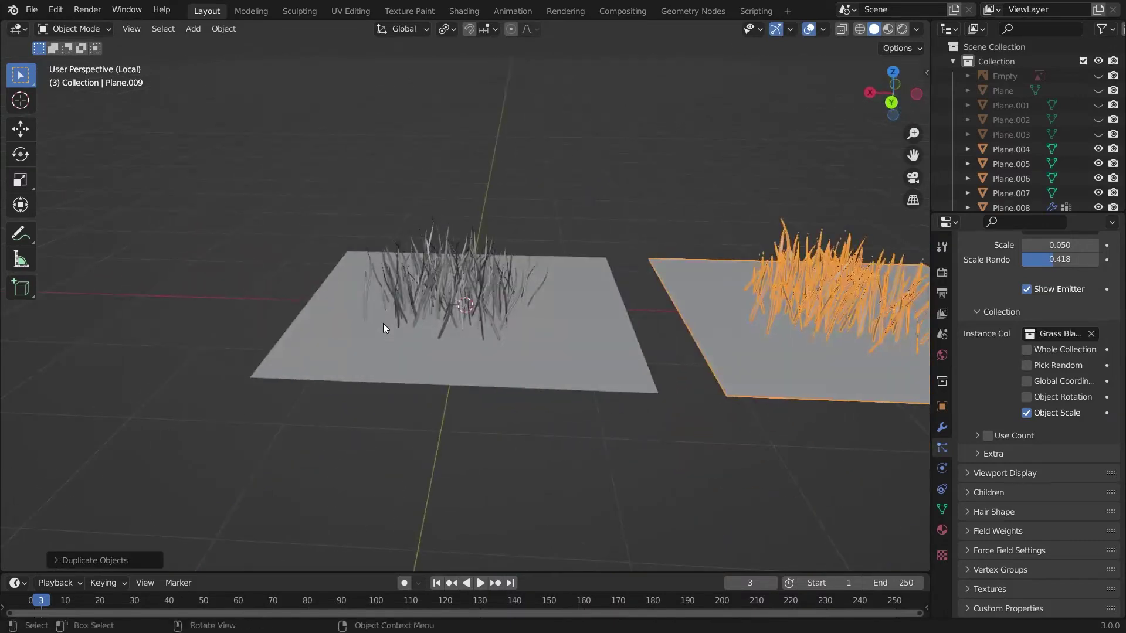
{"action": "scroll", "coordinate": [384, 323], "scroll_direction": "up", "scroll_amount": 7, "text": "ctrl"}
{"action": "scroll", "coordinate": [383, 324], "scroll_direction": "up", "scroll_amount": 9, "text": "ctrl"}
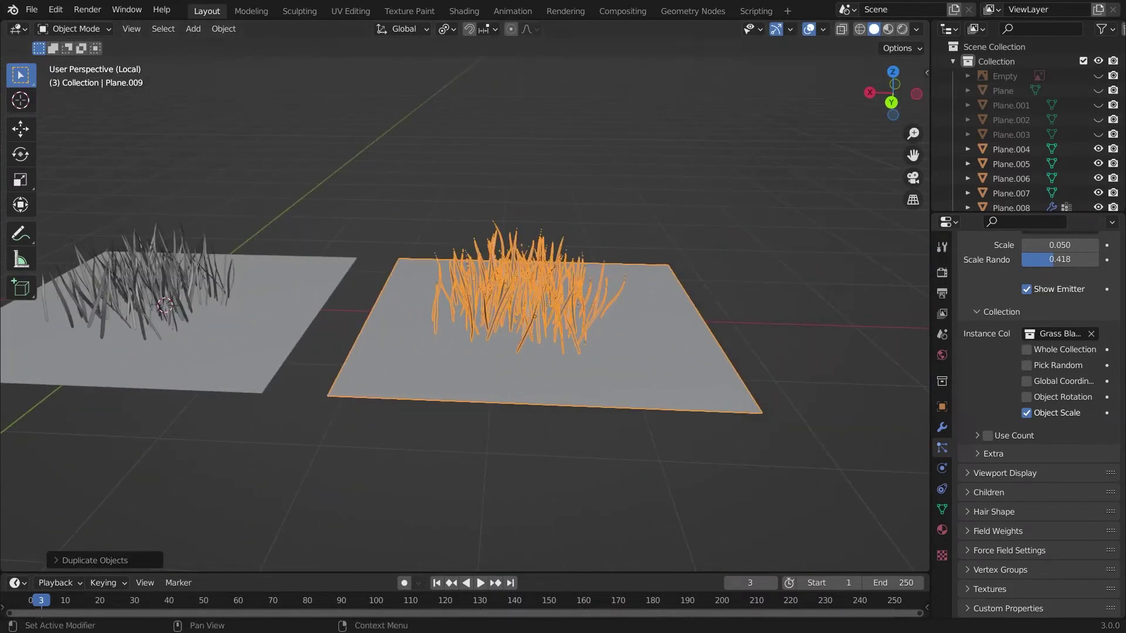
Make the duplicated plane's particle settings single-user and set its emission number to 225
{"action": "left_click_drag", "start_coordinate": [1120, 511], "coordinate": [1120, 302]}
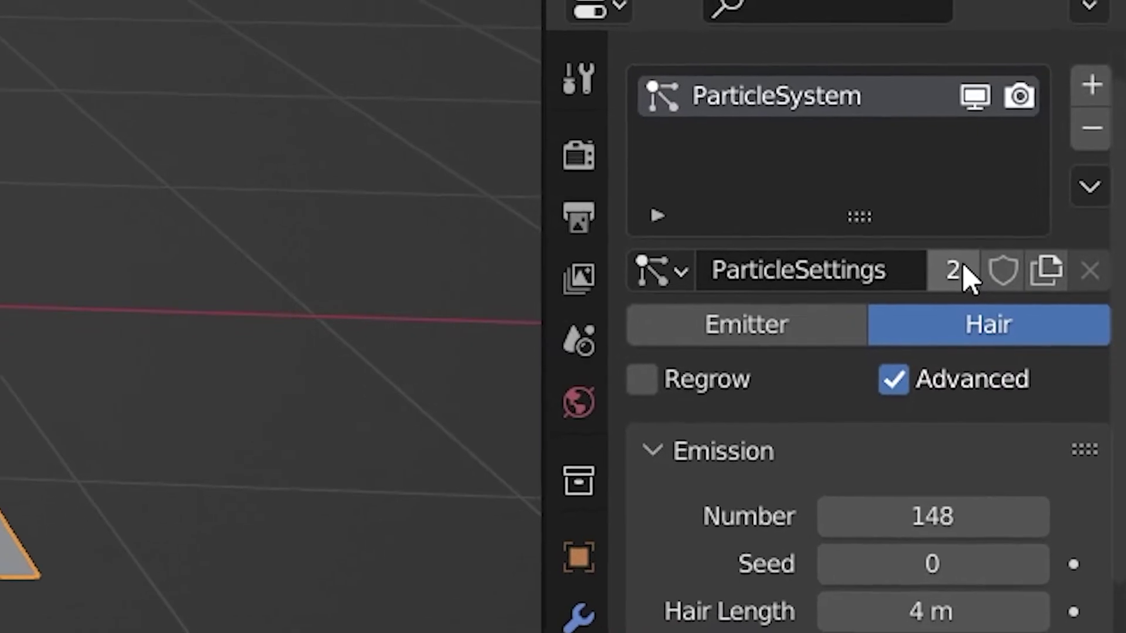
{"action": "left_click", "coordinate": [1067, 311]}
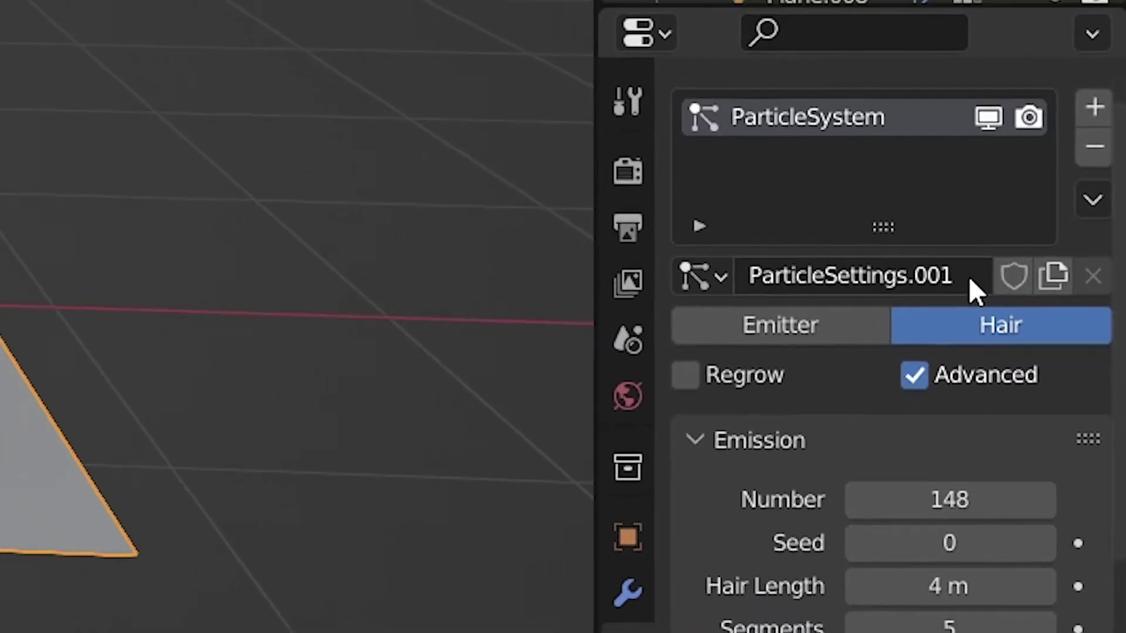
{"action": "left_click_drag", "start_coordinate": [958, 491], "coordinate": [1062, 492]}
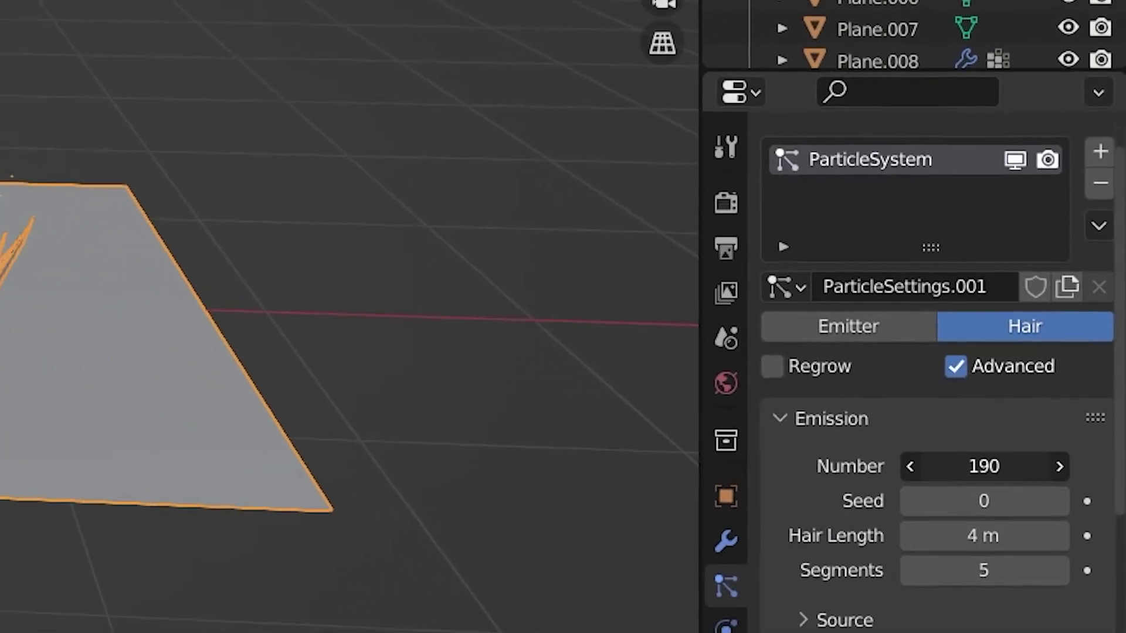
{"action": "left_click_drag", "start_coordinate": [993, 458], "coordinate": [1012, 458]}
{"action": "left_click", "coordinate": [398, 259]}
{"action": "middle_click_drag", "start_coordinate": [398, 258], "coordinate": [140, 318]}
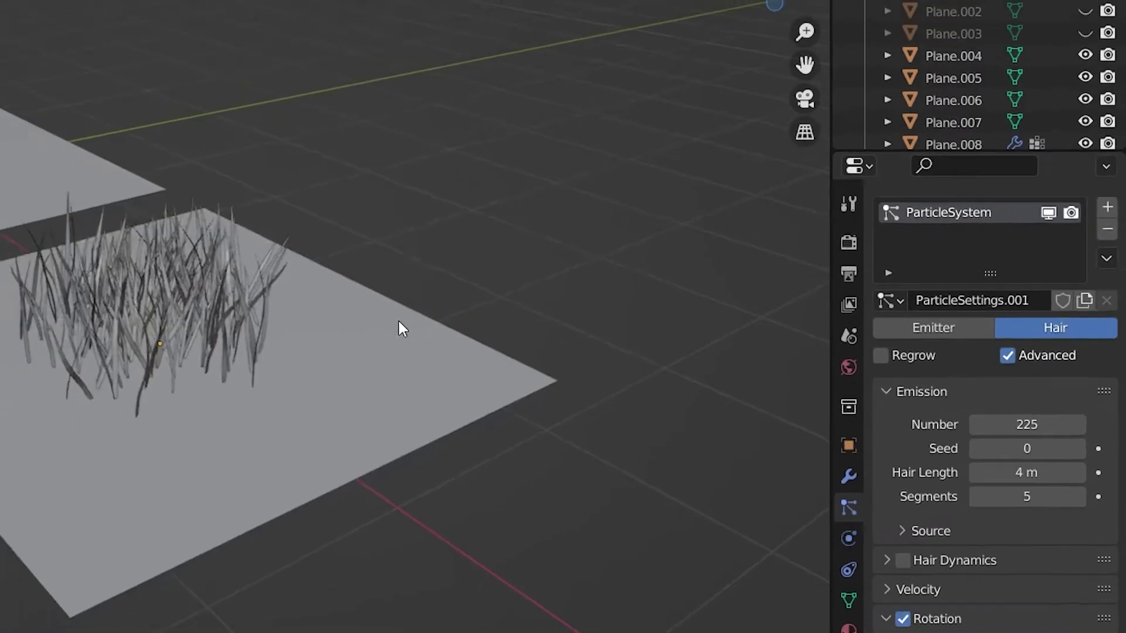
Weight paint the second plane with the Subtract brush to trim the outer edge of its grass area, and return to Object Mode
{"action": "mouse_move", "coordinate": [403, 329]}
{"action": "middle_mouse_down"}
{"action": "mouse_move", "coordinate": [258, 380]}
{"action": "mouse_move", "coordinate": [86, 342]}
{"action": "middle_mouse_up"}
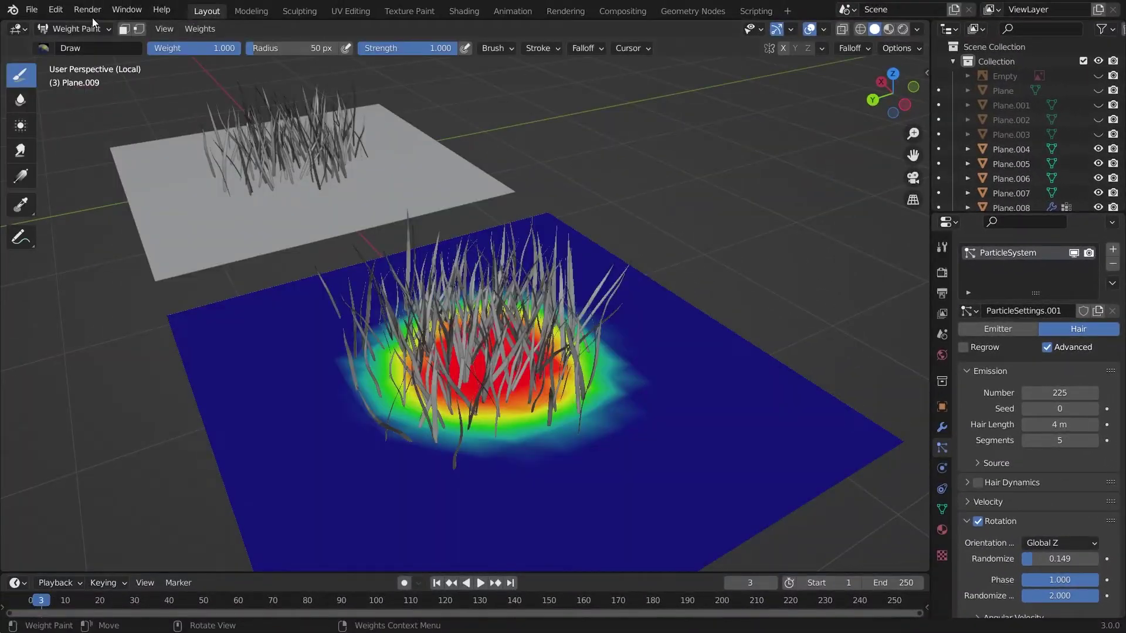
{"action": "left_click", "coordinate": [41, 50]}
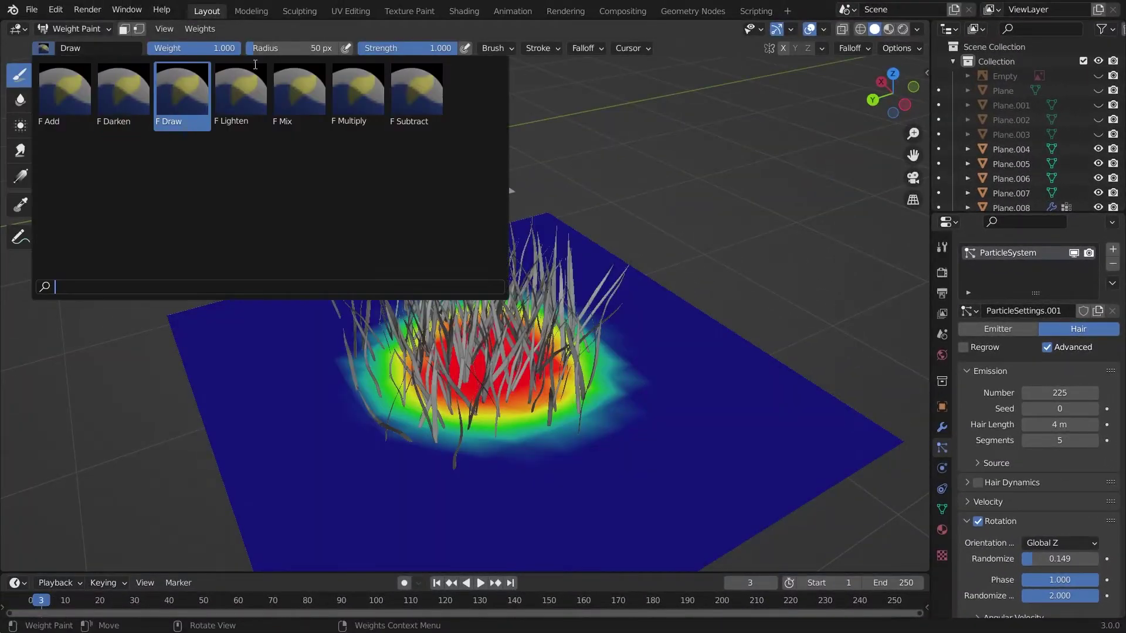
{"action": "left_click", "coordinate": [405, 87]}
{"action": "mouse_move", "coordinate": [361, 350]}
{"action": "left_mouse_down"}
{"action": "mouse_move", "coordinate": [367, 453]}
{"action": "mouse_move", "coordinate": [530, 447]}
{"action": "mouse_move", "coordinate": [628, 428]}
{"action": "mouse_move", "coordinate": [445, 297]}
{"action": "mouse_move", "coordinate": [384, 465]}
{"action": "mouse_move", "coordinate": [568, 420]}
{"action": "left_mouse_up"}
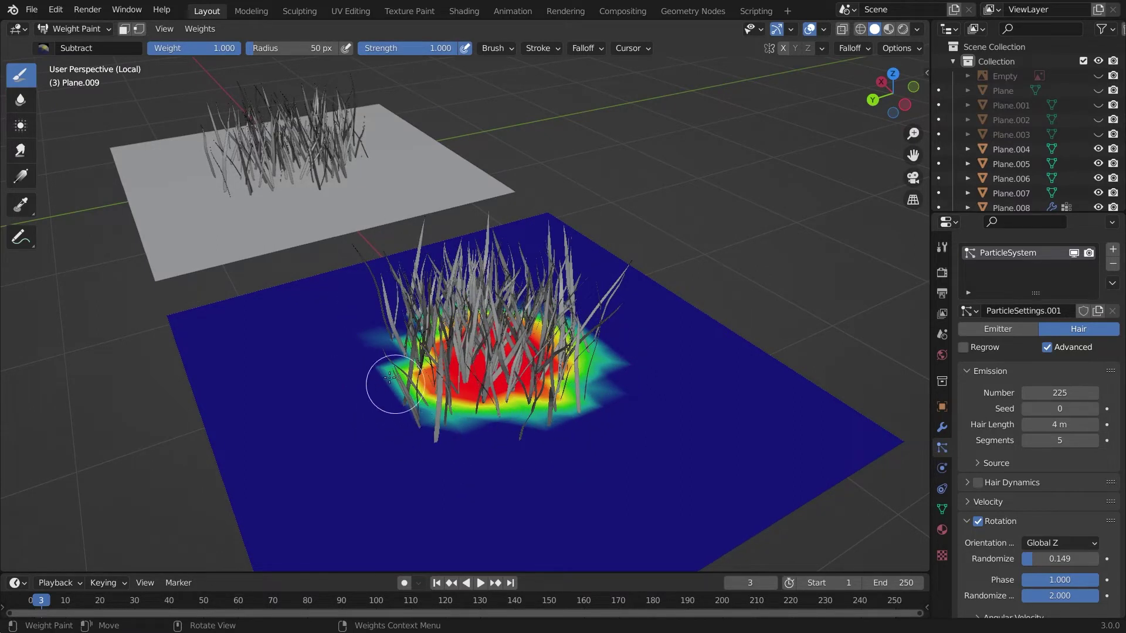
{"action": "left_click", "coordinate": [59, 34]}
{"action": "left_click", "coordinate": [79, 45]}
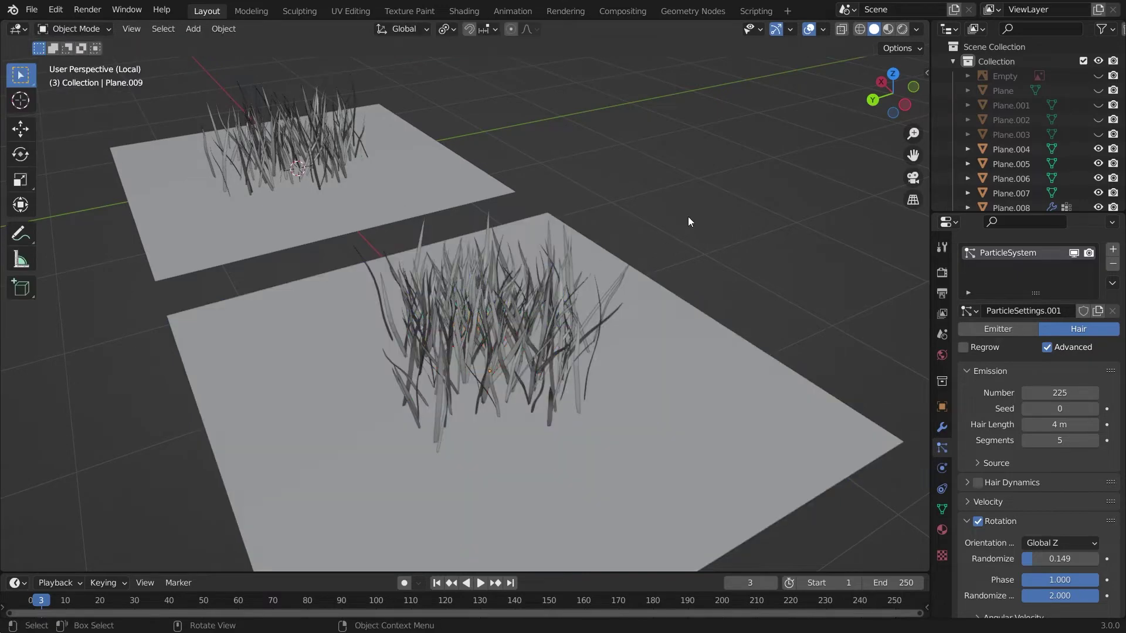
Duplicate the second grass plane and place the third one next in the row
{"action": "mouse_move", "coordinate": [687, 217]}
{"action": "middle_mouse_down"}
{"action": "mouse_move", "coordinate": [607, 318]}
{"action": "mouse_move", "coordinate": [685, 301]}
{"action": "mouse_move", "coordinate": [660, 348]}
{"action": "middle_mouse_up"}
{"action": "left_click", "coordinate": [660, 348]}
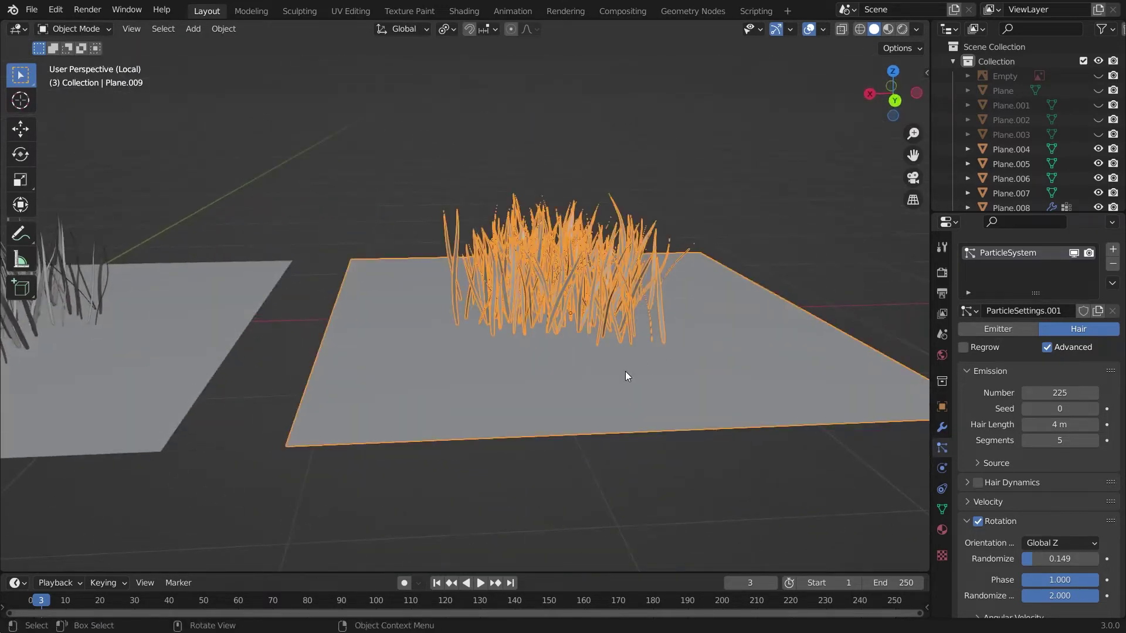
{"action": "scroll", "coordinate": [625, 371], "scroll_direction": "down", "scroll_amount": 4}
{"action": "key", "text": "shift+d"}
{"action": "left_click", "coordinate": [833, 386]}
Give the third plane its own particle settings with an emission number of 75
{"action": "middle_click_drag", "start_coordinate": [833, 386], "coordinate": [590, 393]}
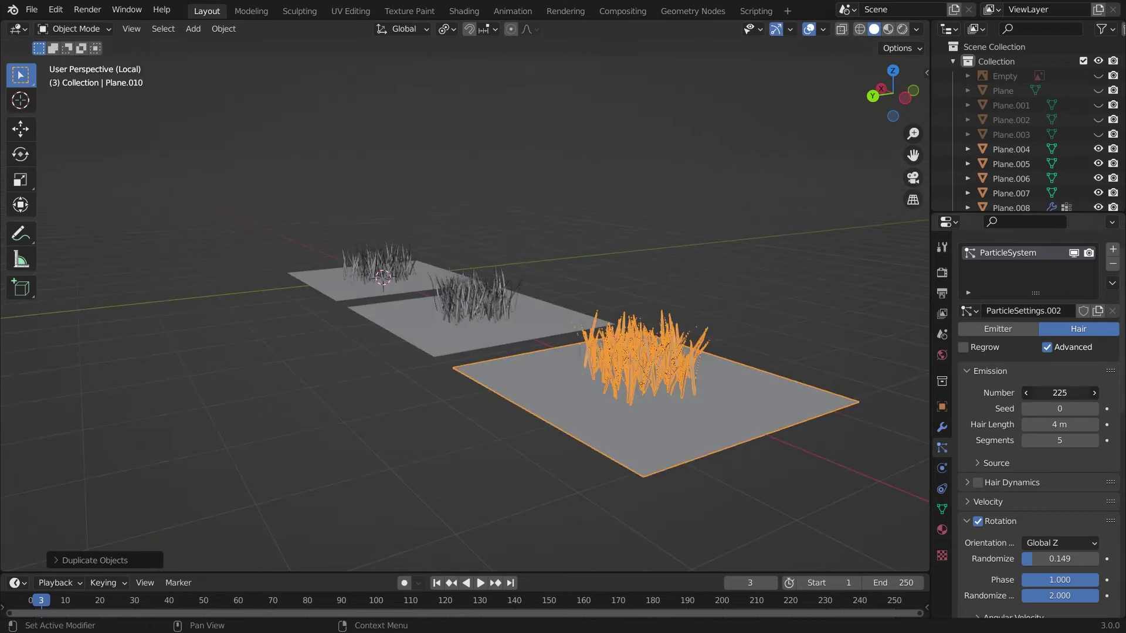
{"action": "key", "text": "Return"}
{"action": "left_click", "coordinate": [746, 358]}
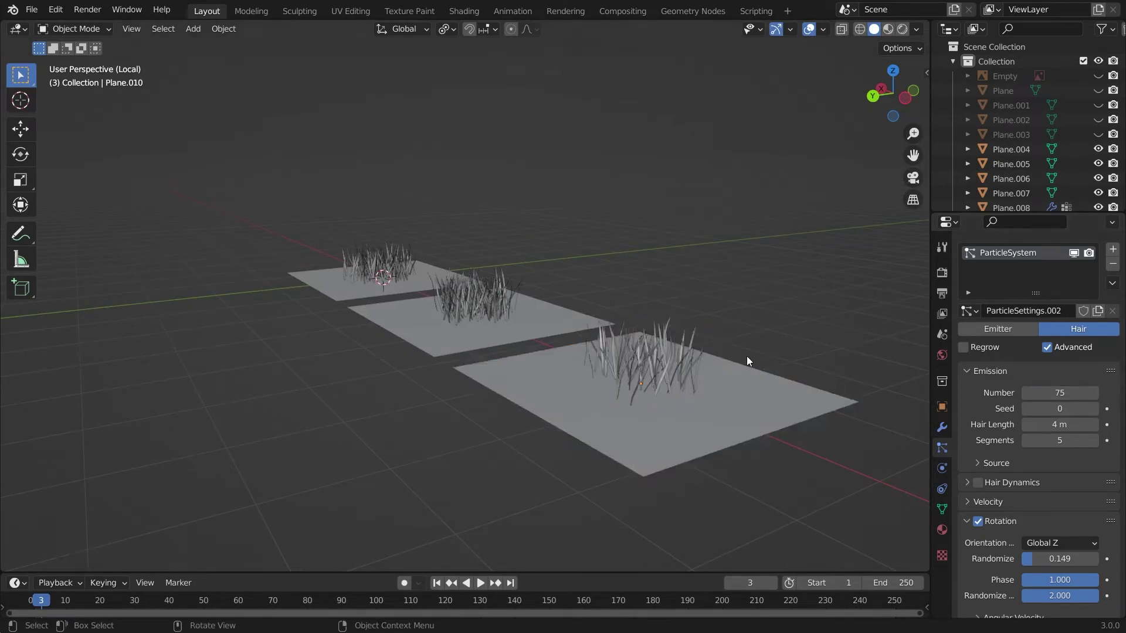
Weight paint the third plane with the Subtract brush to trim the front edge of its grass area, and return to Object Mode
{"action": "middle_click_drag", "start_coordinate": [745, 358], "coordinate": [701, 353]}
{"action": "left_click", "coordinate": [75, 29]}
{"action": "left_click", "coordinate": [76, 110]}
{"action": "left_click_drag", "start_coordinate": [402, 495], "coordinate": [489, 441]}
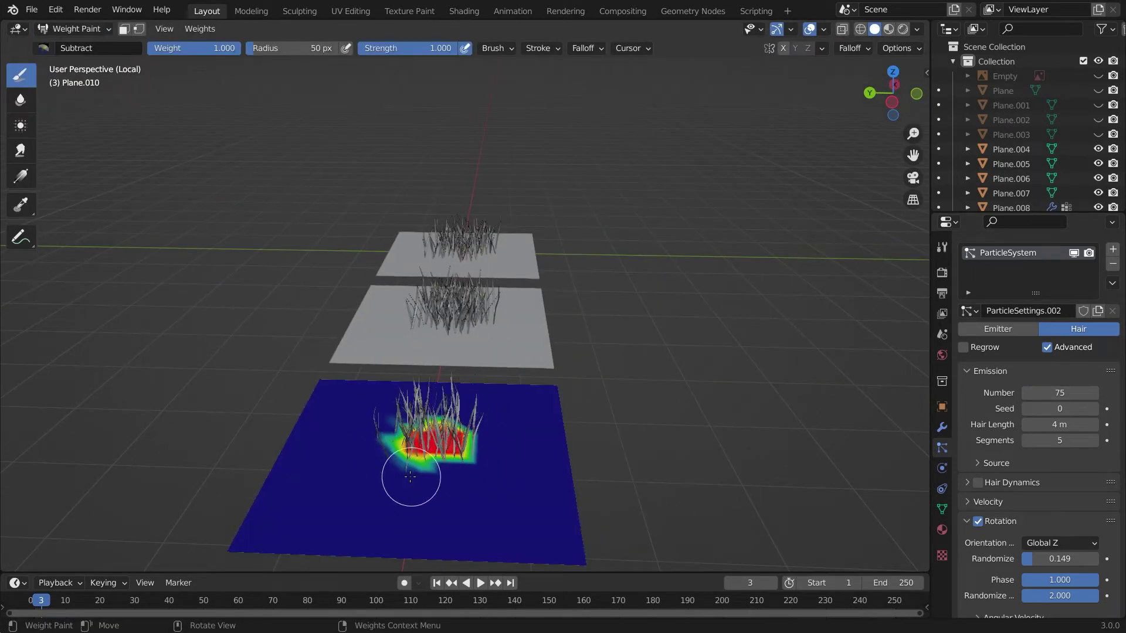
{"action": "left_click", "coordinate": [78, 29]}
{"action": "left_click", "coordinate": [80, 47]}
Duplicate the third grass plane and place the fourth one along the X axis at the end of the row
{"action": "middle_click_drag", "start_coordinate": [508, 375], "coordinate": [560, 362]}
{"action": "left_click", "coordinate": [620, 404]}
{"action": "key", "text": "shift+d"}
{"action": "key", "text": "y"}
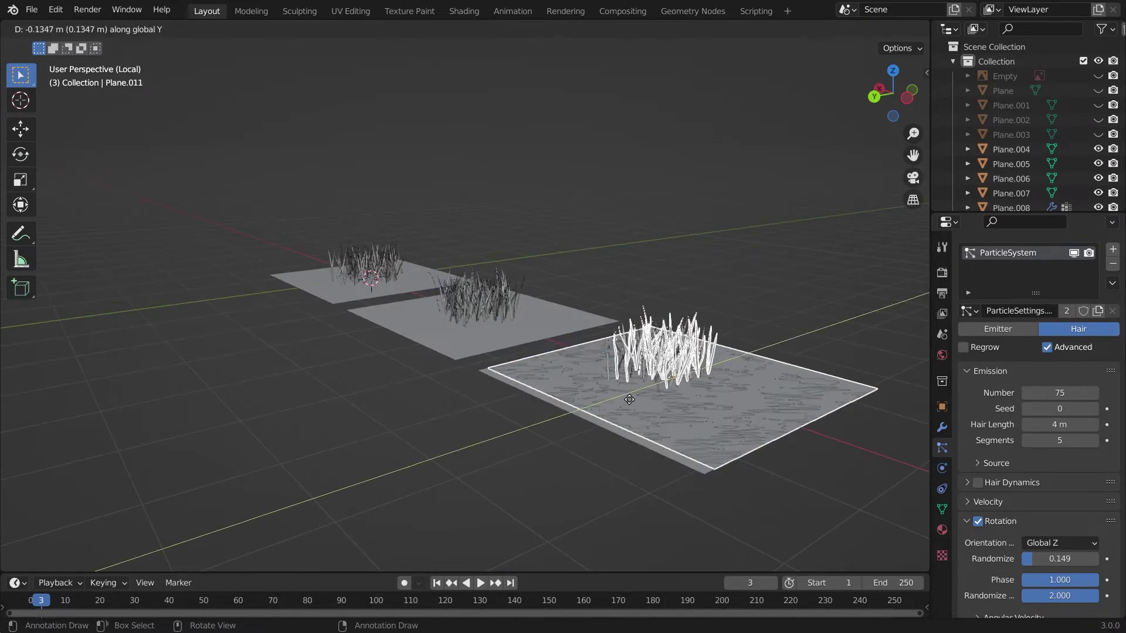
{"action": "key", "text": "x"}
{"action": "left_click", "coordinate": [72, 533]}
Give the fourth plane its own particle settings with an emission number of 47
{"action": "middle_click_drag", "start_coordinate": [411, 437], "coordinate": [346, 418]}
{"action": "left_click_drag", "start_coordinate": [1059, 393], "coordinate": [1038, 392]}
{"action": "key", "text": "ctrl+z"}
Inspect the fourth plane's weight paint, and preview all four grass planes in rendered shading before returning to solid shading
{"action": "left_click", "coordinate": [74, 29]}
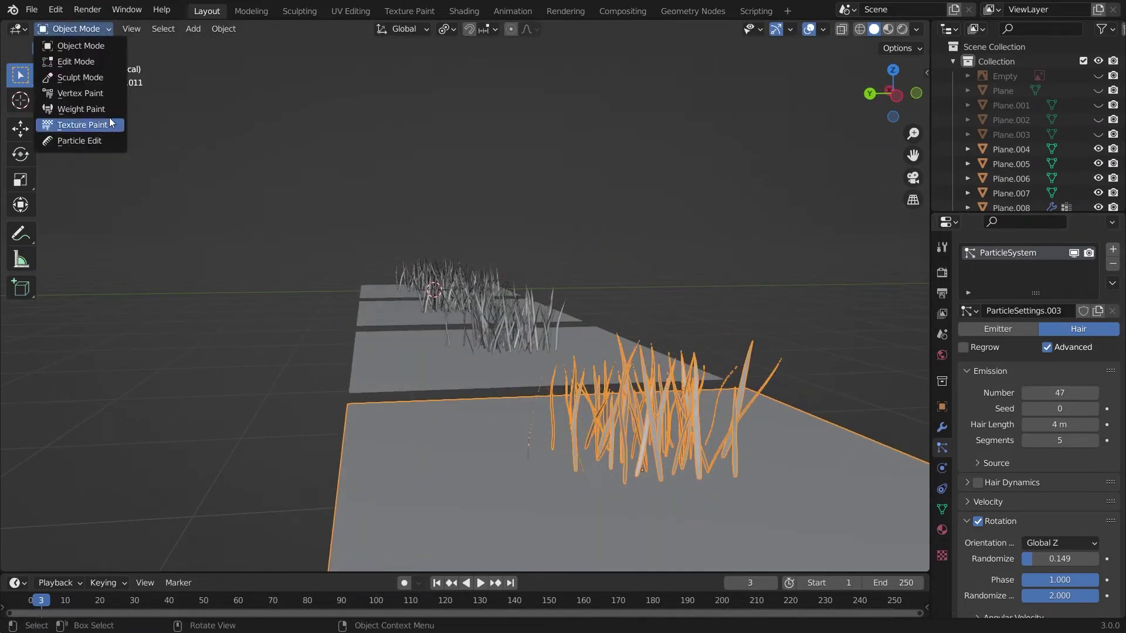
{"action": "left_click", "coordinate": [71, 106]}
{"action": "middle_click_drag", "start_coordinate": [576, 460], "coordinate": [422, 455]}
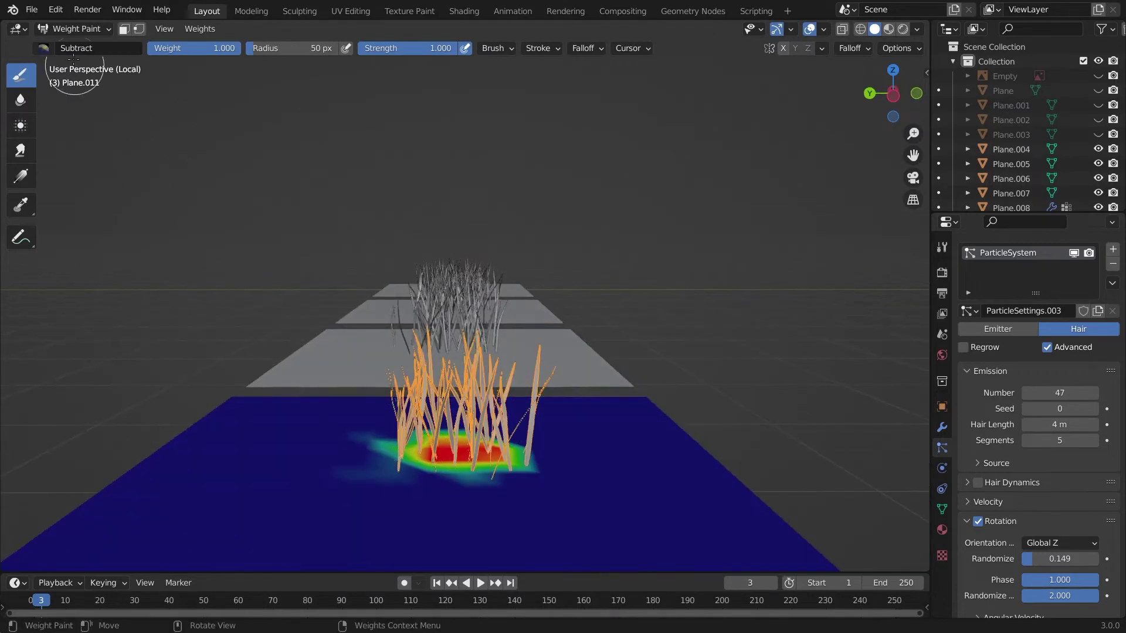
{"action": "key", "text": "ctrl+Tab"}
{"action": "middle_click_drag", "start_coordinate": [442, 325], "coordinate": [865, 59]}
{"action": "left_click", "coordinate": [901, 30]}
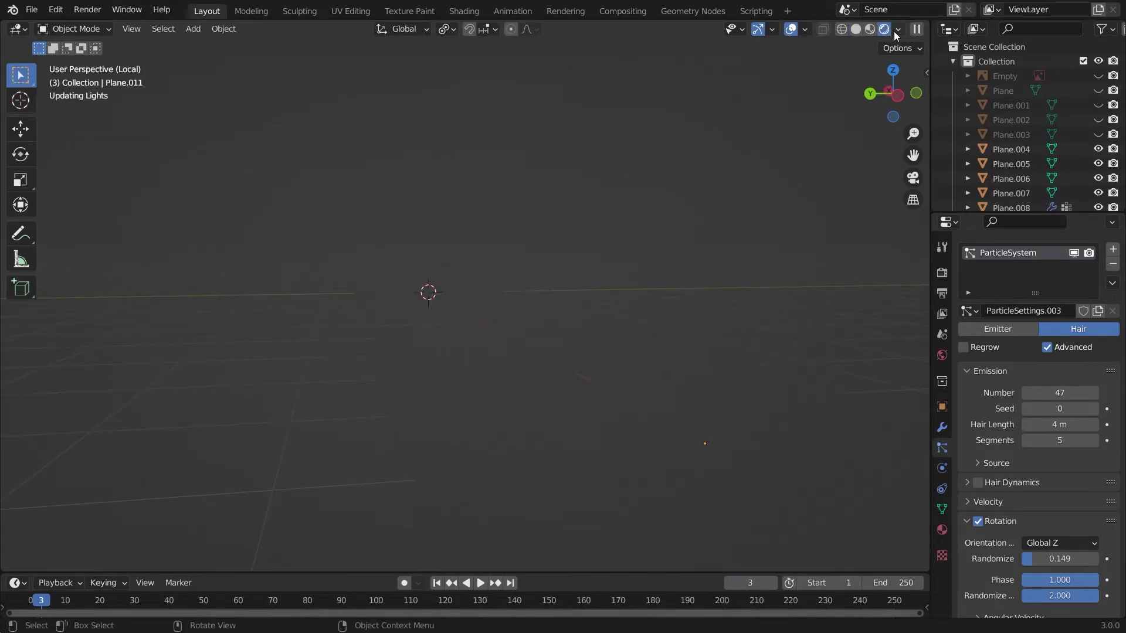
{"action": "middle_click_drag", "start_coordinate": [387, 237], "coordinate": [462, 238]}
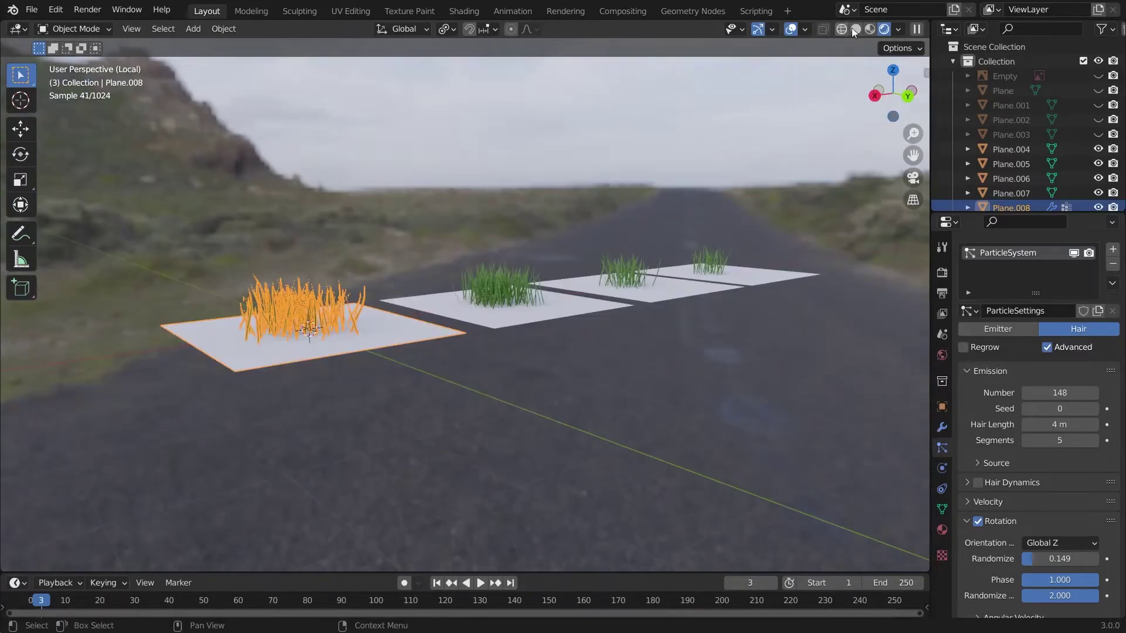
{"action": "left_click", "coordinate": [855, 29]}
Make the first plane's grass particle instances real and raise the resulting blades above the plane
{"action": "left_click", "coordinate": [942, 428]}
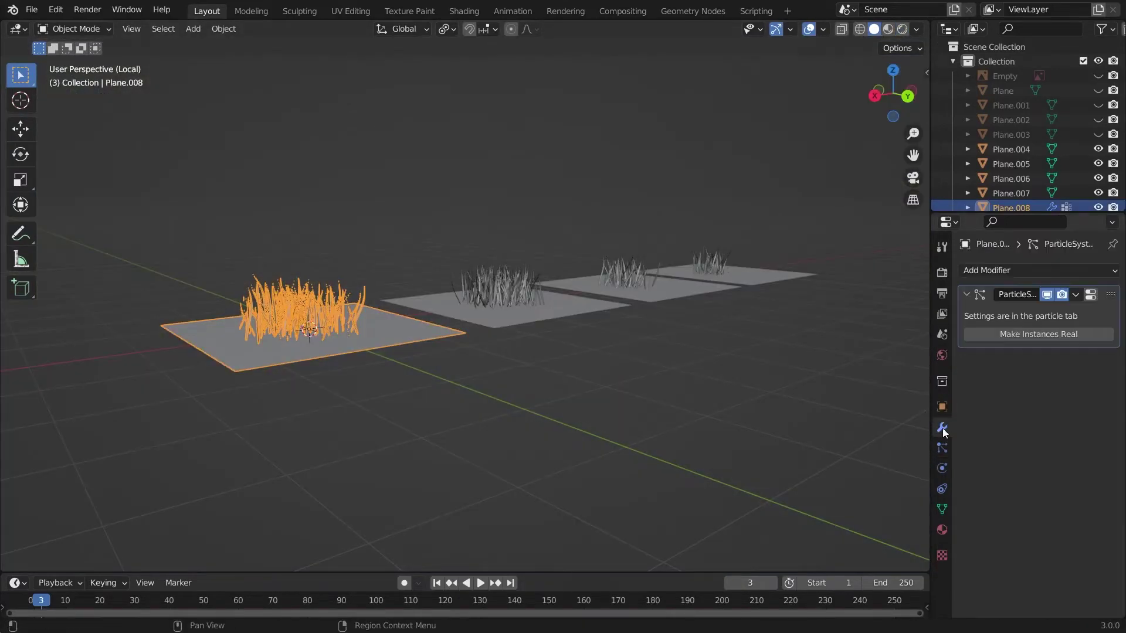
{"action": "left_click", "coordinate": [1047, 338]}
{"action": "key", "text": "g"}
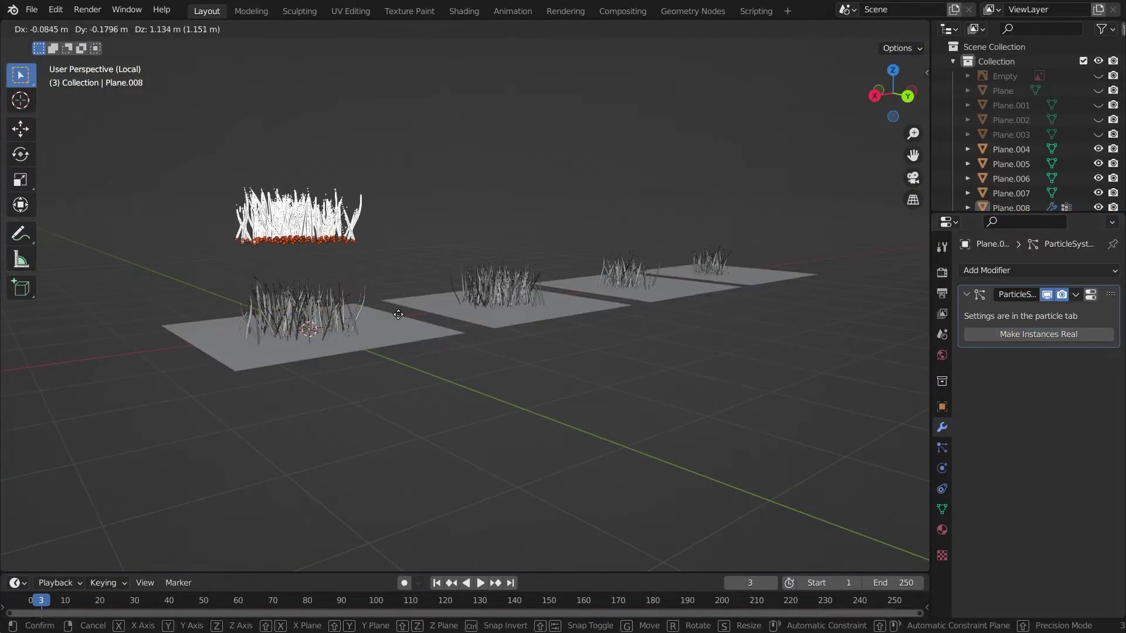
{"action": "left_click", "coordinate": [396, 306]}
Try to join the raised blades of the first plane into a single object
{"action": "middle_click_drag", "start_coordinate": [335, 275], "coordinate": [341, 311]}
{"action": "left_click", "coordinate": [329, 294], "text": "shift"}
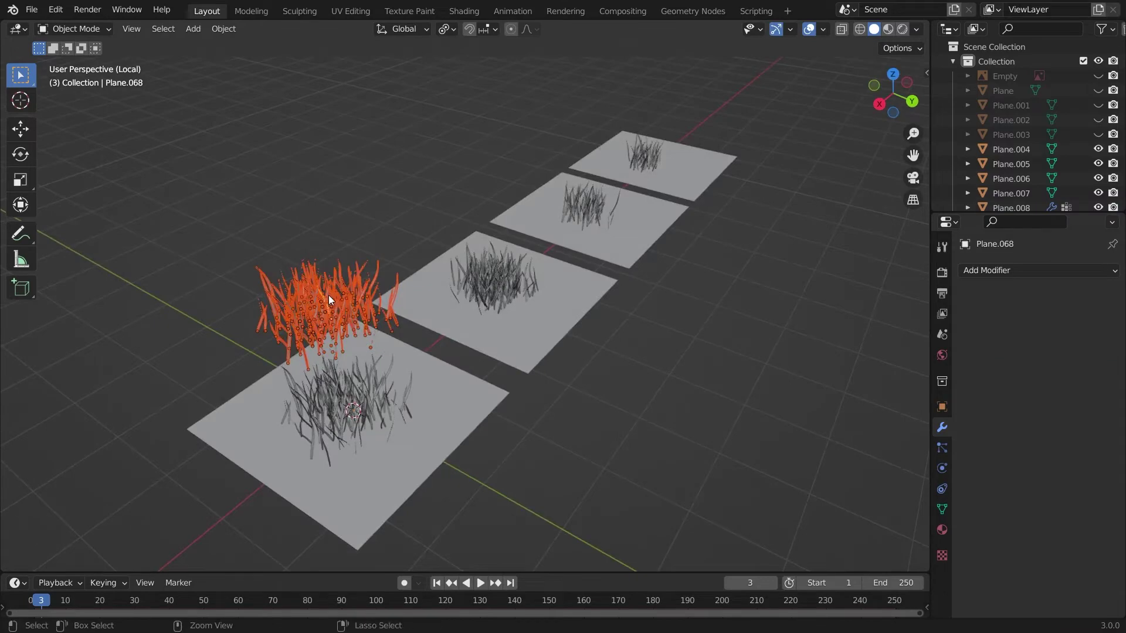
{"action": "key", "text": "ctrl+j"}
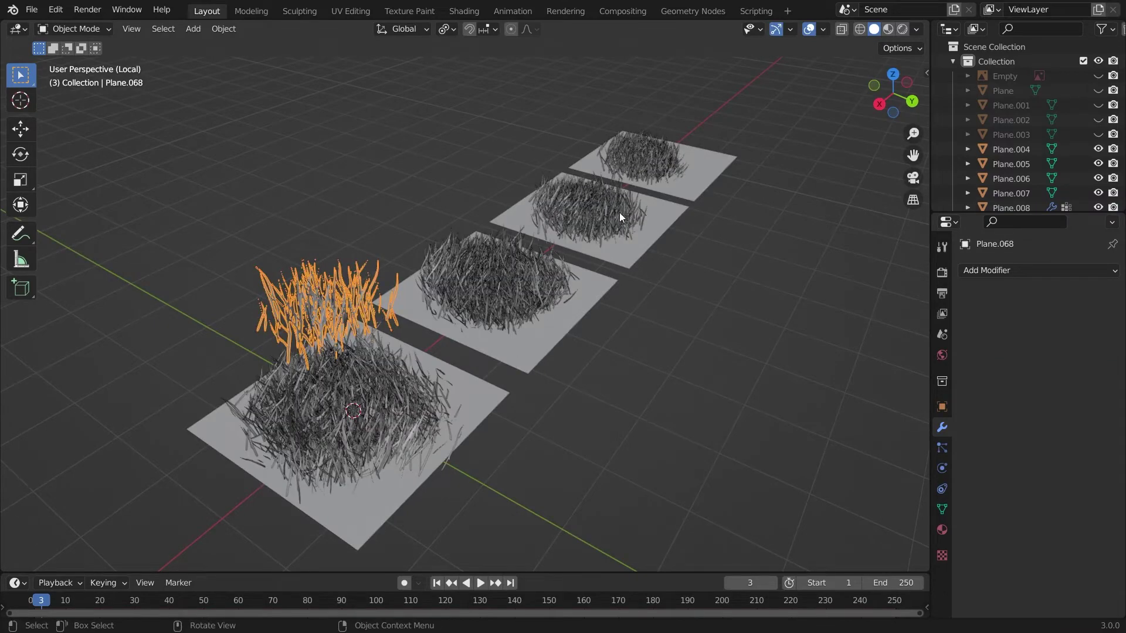
Copy the first plane's raised blades and paste them into a new Blender file opened in a second window
{"action": "key", "text": "ctrl+c"}
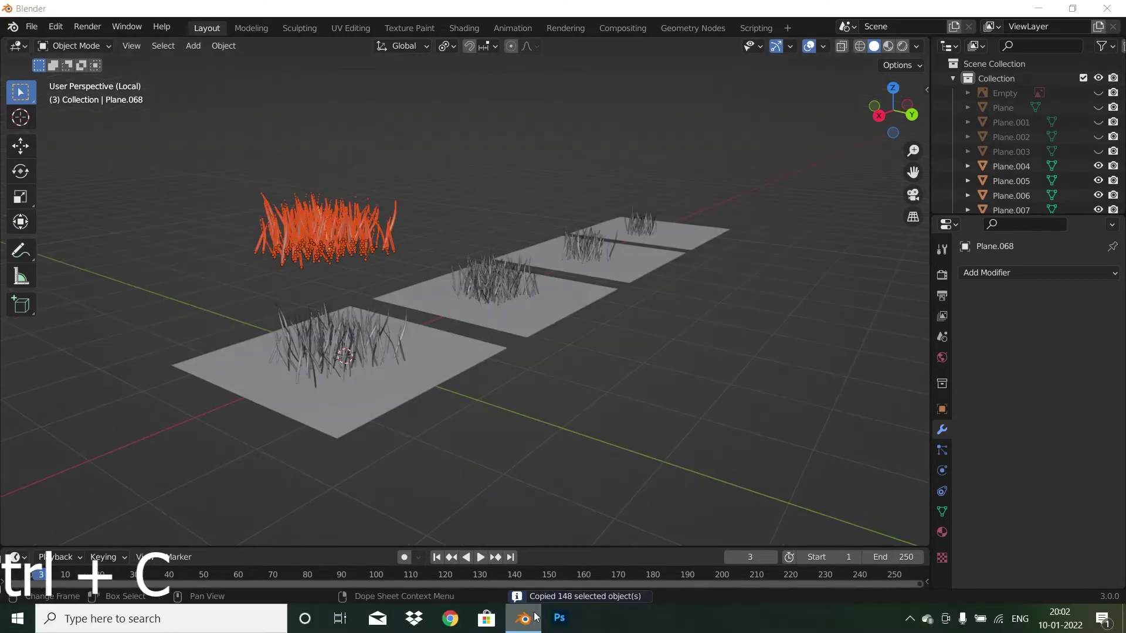
{"action": "right_click", "coordinate": [524, 619]}
{"action": "left_click", "coordinate": [508, 544]}
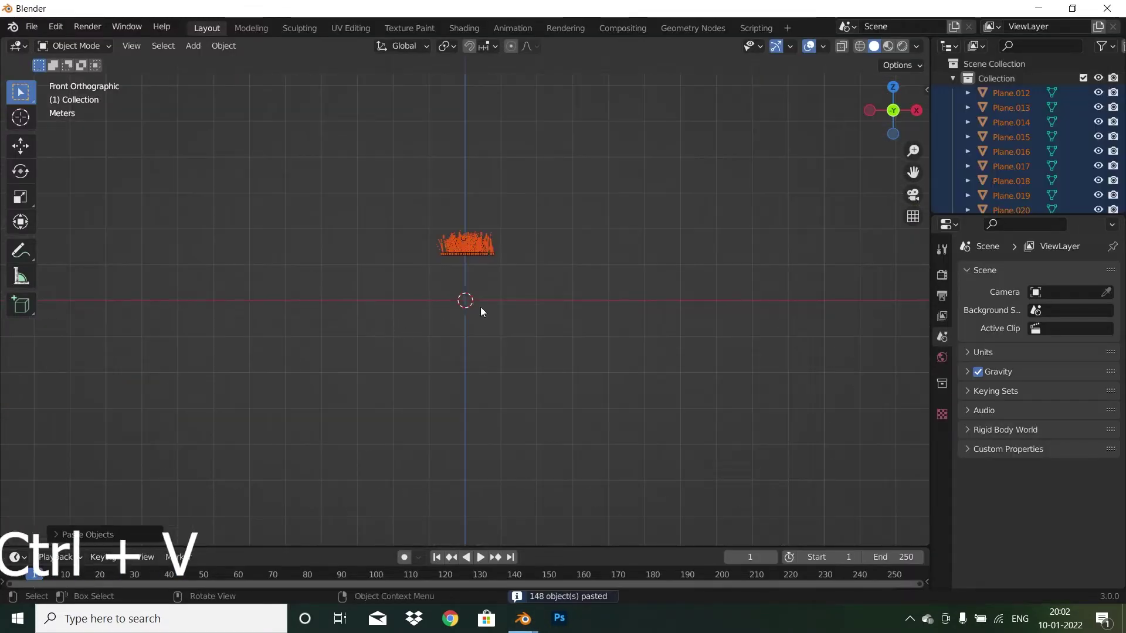
{"action": "middle_click_drag", "start_coordinate": [461, 338], "coordinate": [417, 371]}
{"action": "scroll", "coordinate": [420, 433], "scroll_direction": "up", "scroll_amount": 5}
{"action": "middle_click_drag", "start_coordinate": [468, 194], "coordinate": [487, 249]}
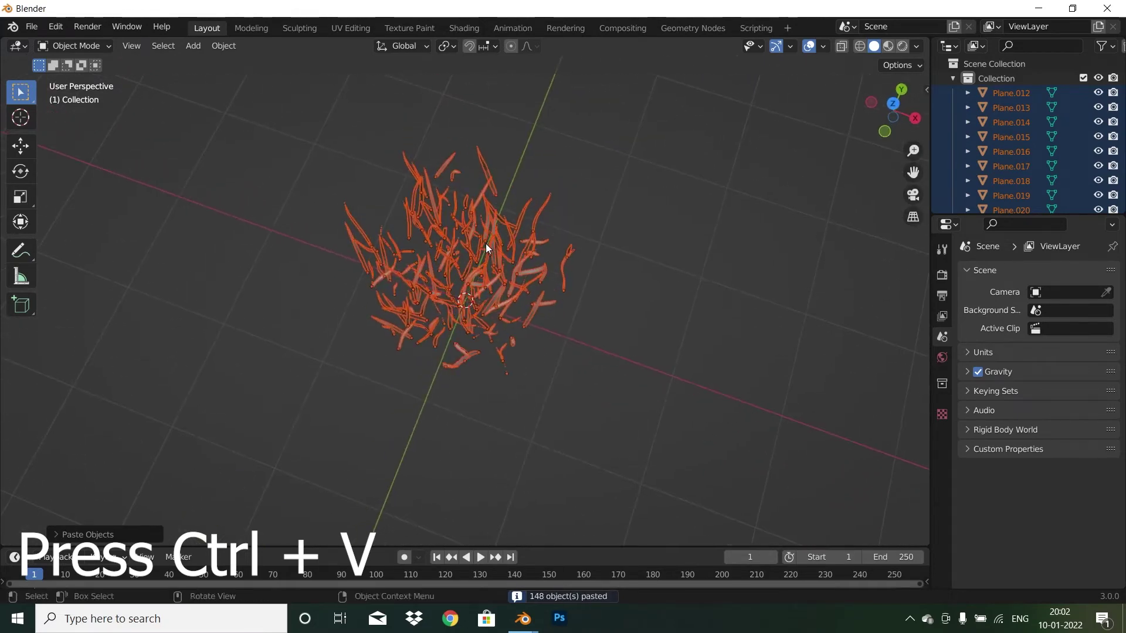
Make one of the pasted blades active and join them all into one clump object
{"action": "key", "text": "KP_7"}
{"action": "left_click", "coordinate": [485, 335], "text": "shift"}
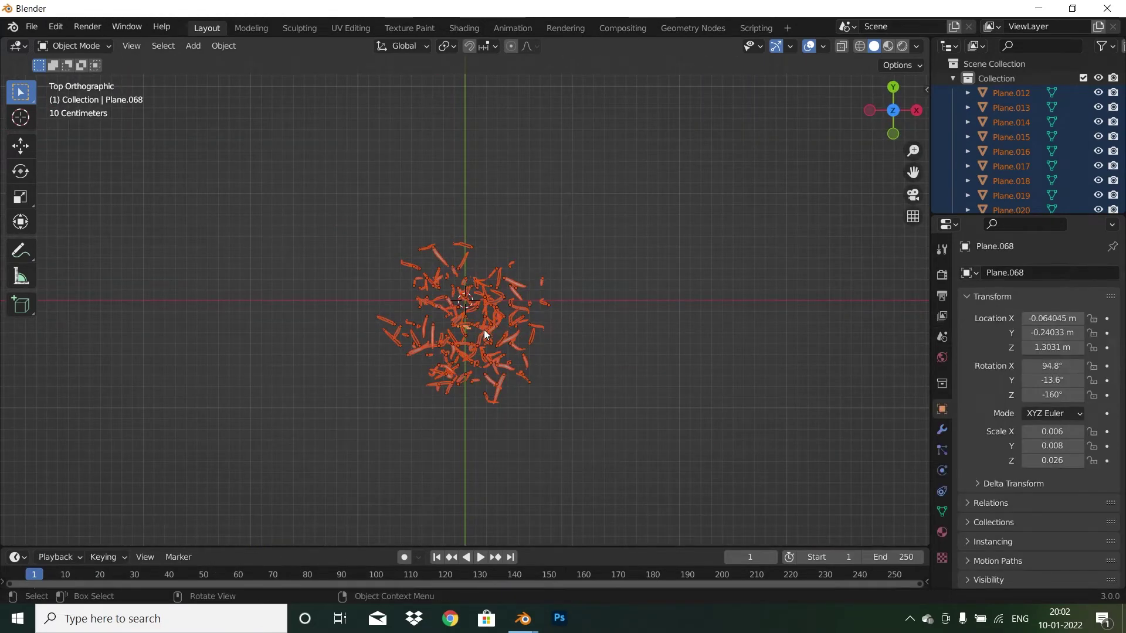
{"action": "left_click", "coordinate": [754, 339]}
{"action": "middle_click_drag", "start_coordinate": [754, 339], "coordinate": [674, 264]}
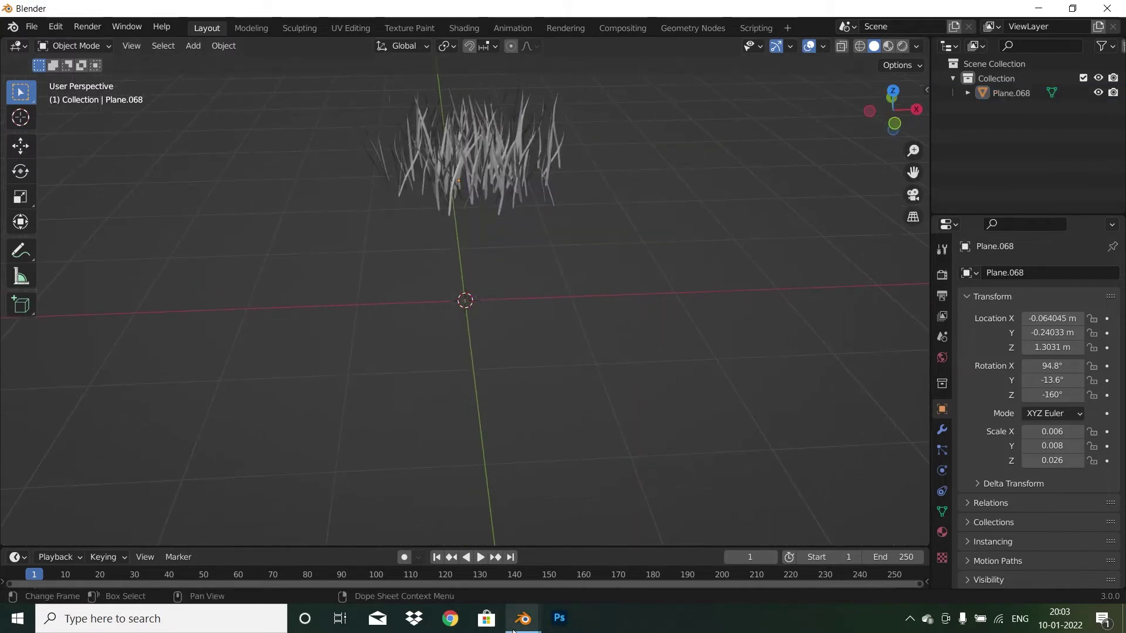
Copy the second plane's raised real blades from the original file into the new one and join them into one clump
{"action": "left_click", "coordinate": [463, 313]}
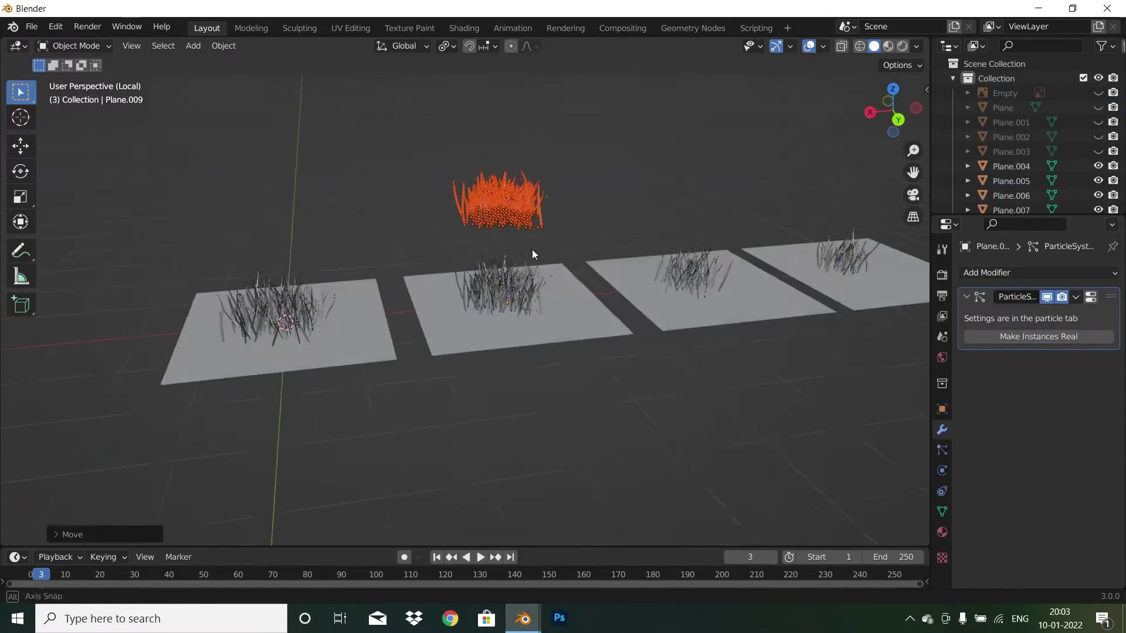
{"action": "key", "text": "ctrl+c"}
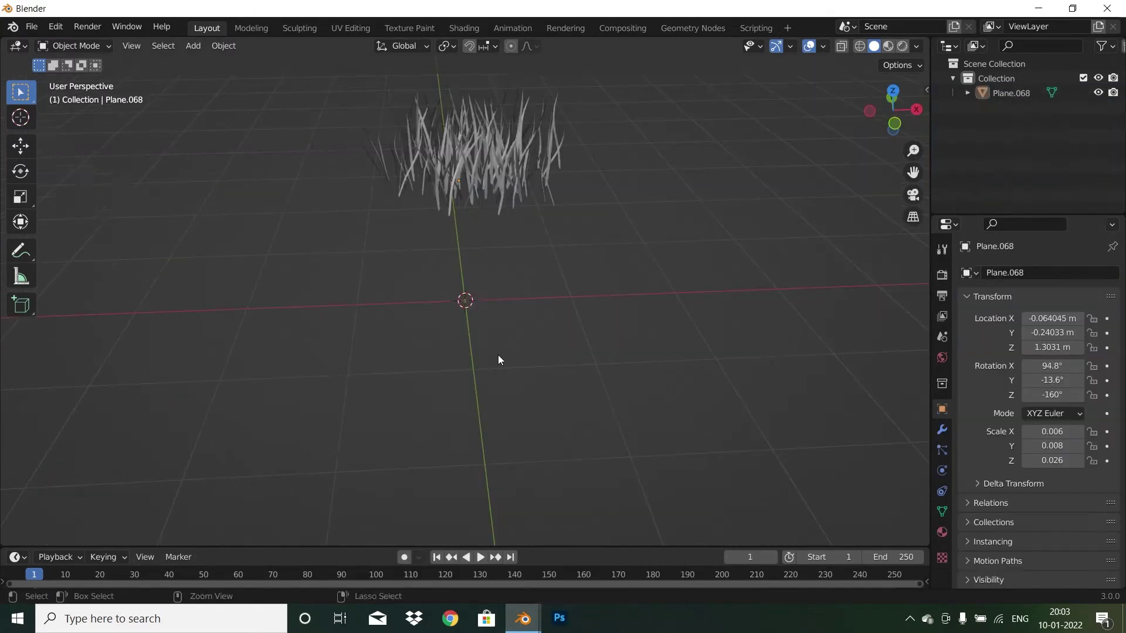
{"action": "key", "text": "ctrl+v"}
{"action": "left_click", "coordinate": [307, 331], "text": "shift"}
{"action": "key", "text": "ctrl+j"}
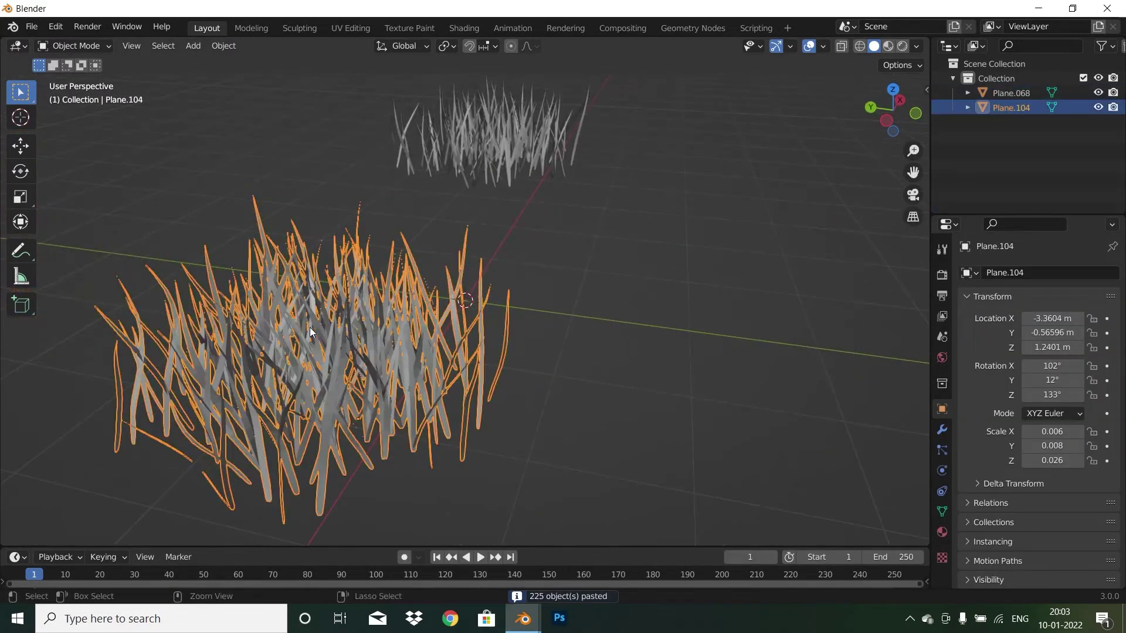
Copy the third plane's raised real blades from the original file into the new one and join them into one clump
{"action": "left_click", "coordinate": [522, 619]}
{"action": "left_click", "coordinate": [455, 572]}
{"action": "left_click_drag", "start_coordinate": [726, 294], "coordinate": [758, 184]}
{"action": "left_click", "coordinate": [518, 625]}
{"action": "left_click", "coordinate": [586, 572]}
{"action": "key", "text": "ctrl+v"}
{"action": "scroll", "coordinate": [553, 405], "scroll_direction": "down", "scroll_amount": 6}
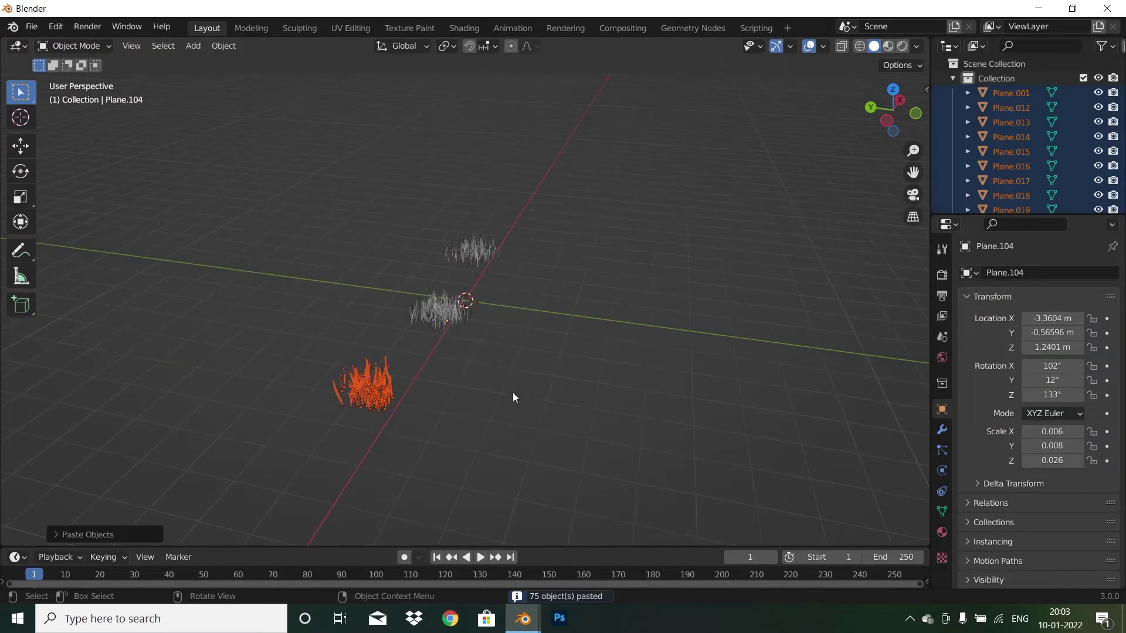
{"action": "key", "text": "ctrl+j"}
Switch back to the original file and delete the raised blades above the third plane
{"action": "key", "text": "alt+Tab"}
{"action": "middle_click_drag", "start_coordinate": [699, 350], "coordinate": [685, 351]}
{"action": "key", "text": "x"}
{"action": "left_click", "coordinate": [625, 349]}
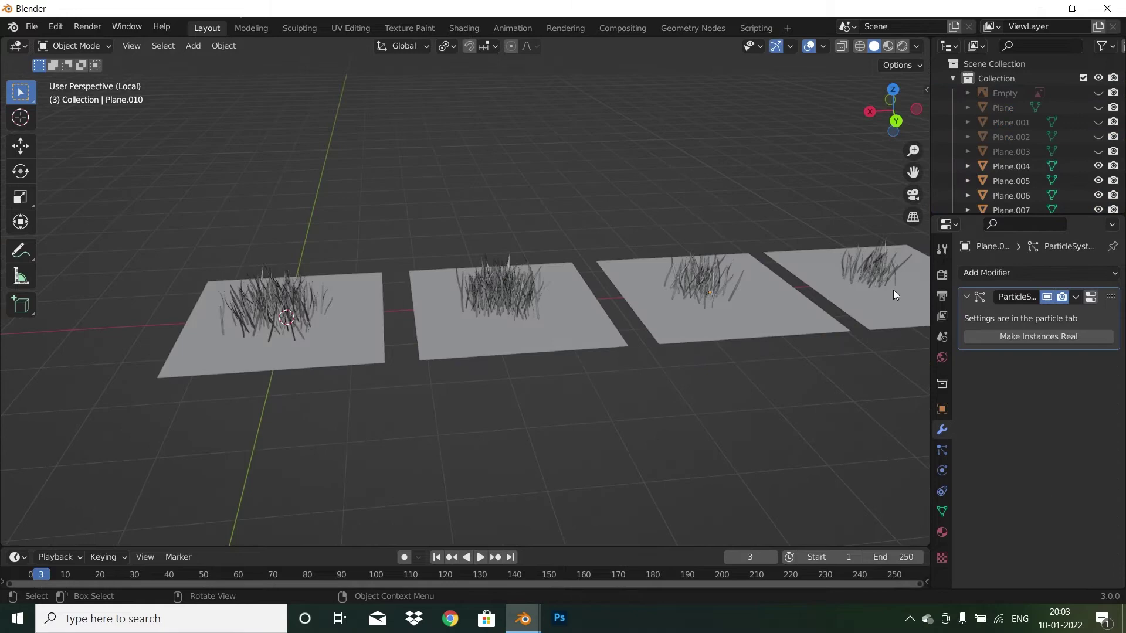
Raise the fourth plane's real blades vertically above the plane and join them into one clump
{"action": "key", "text": "g"}
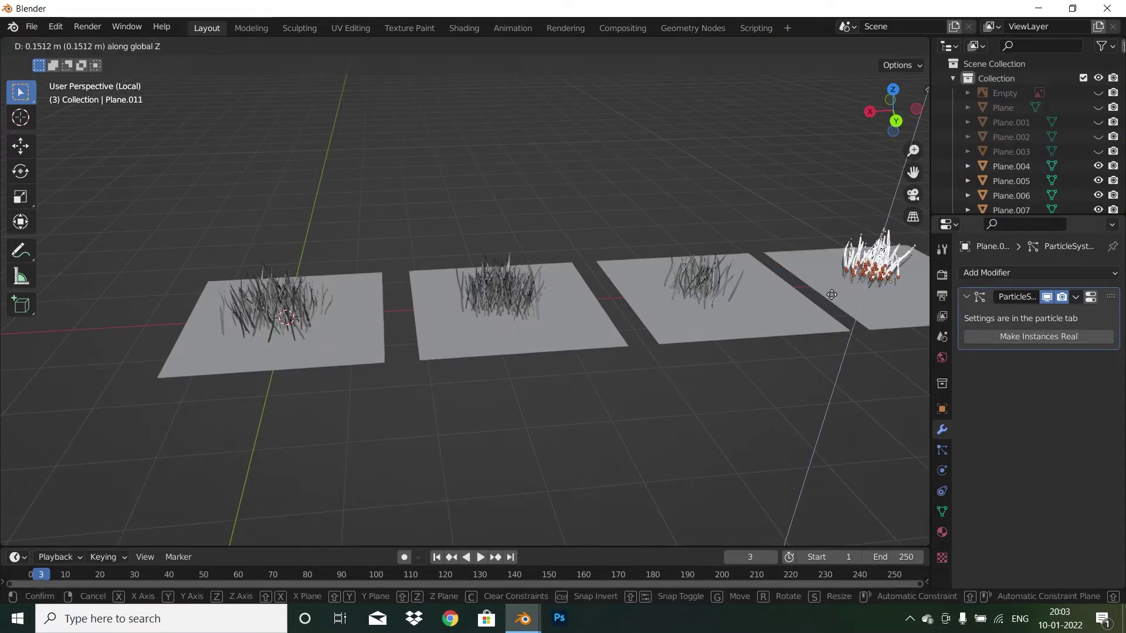
{"action": "left_click", "coordinate": [846, 299]}
{"action": "middle_click_drag", "start_coordinate": [845, 299], "coordinate": [733, 311]}
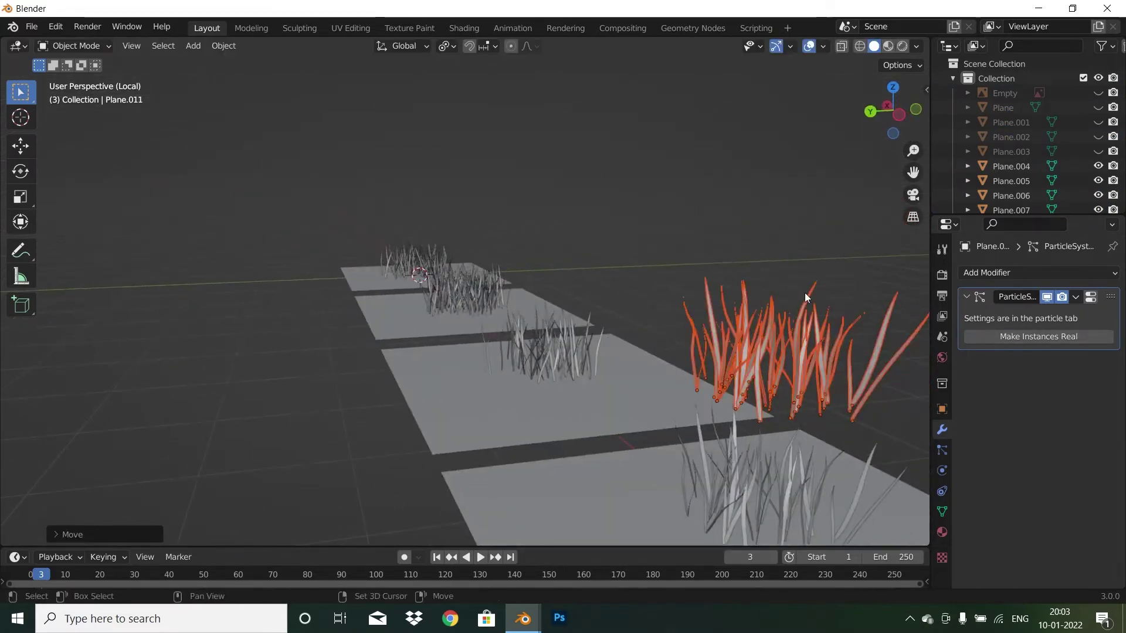
{"action": "key", "text": "ctrl+shift+a"}
{"action": "middle_click_drag", "start_coordinate": [804, 293], "coordinate": [733, 309]}
Make the denser particle instances of the second and fourth planes real and raise them above their planes
{"action": "left_click", "coordinate": [493, 304]}
{"action": "mouse_move", "coordinate": [492, 304]}
{"action": "middle_mouse_down"}
{"action": "mouse_move", "coordinate": [464, 305]}
{"action": "mouse_move", "coordinate": [505, 319]}
{"action": "middle_mouse_up"}
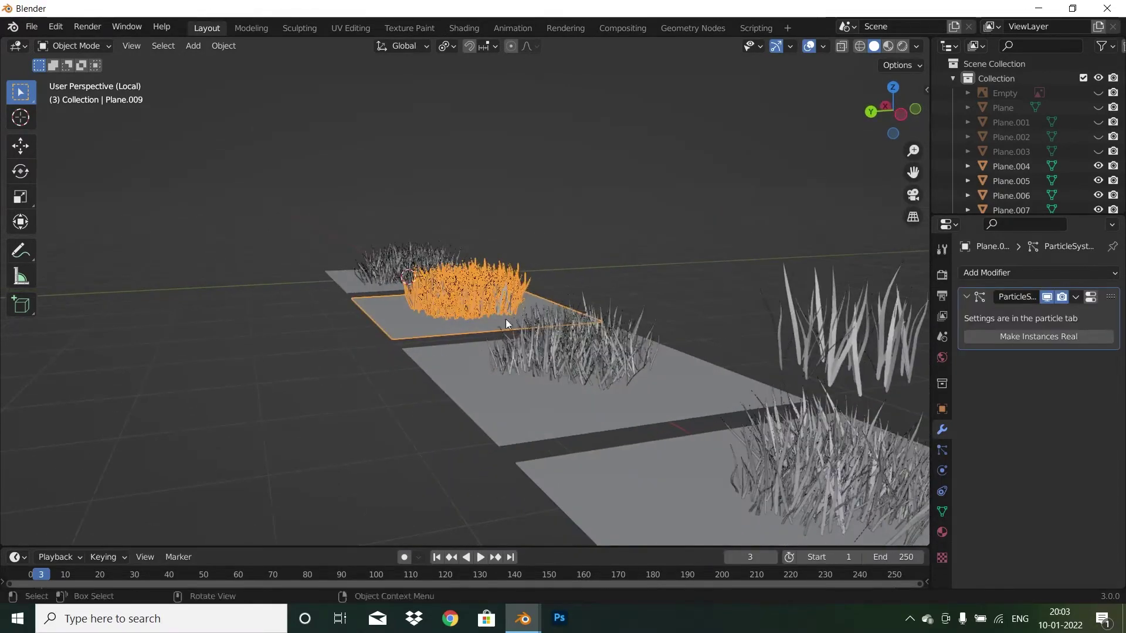
{"action": "left_click", "coordinate": [839, 492], "text": "shift"}
{"action": "left_click", "coordinate": [1020, 340]}
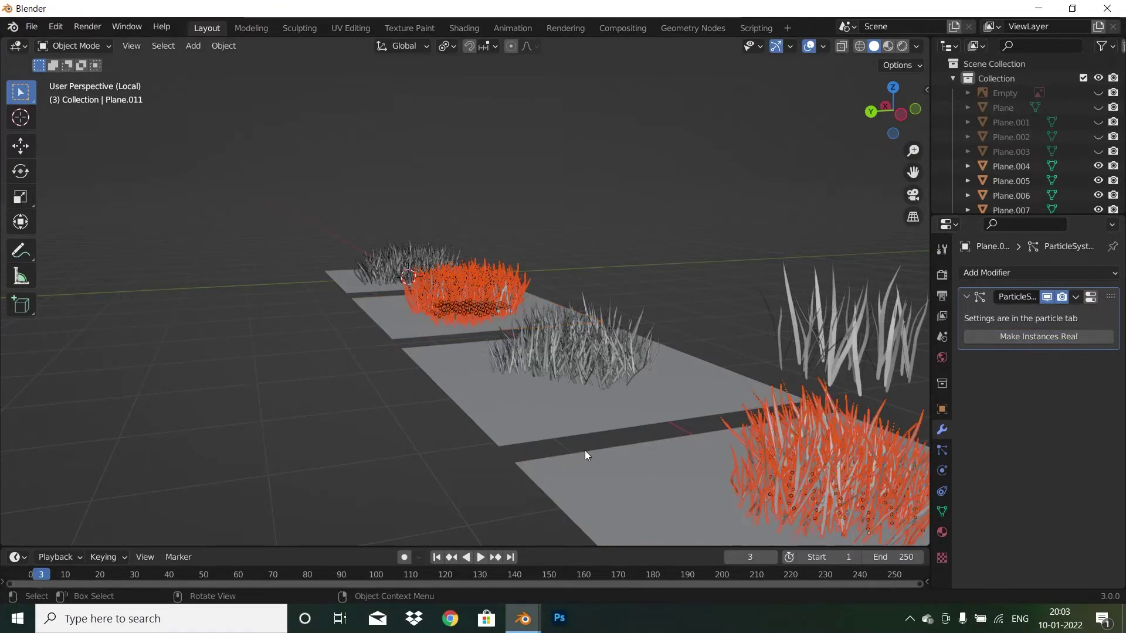
{"action": "key", "text": "g"}
{"action": "left_click", "coordinate": [603, 318]}
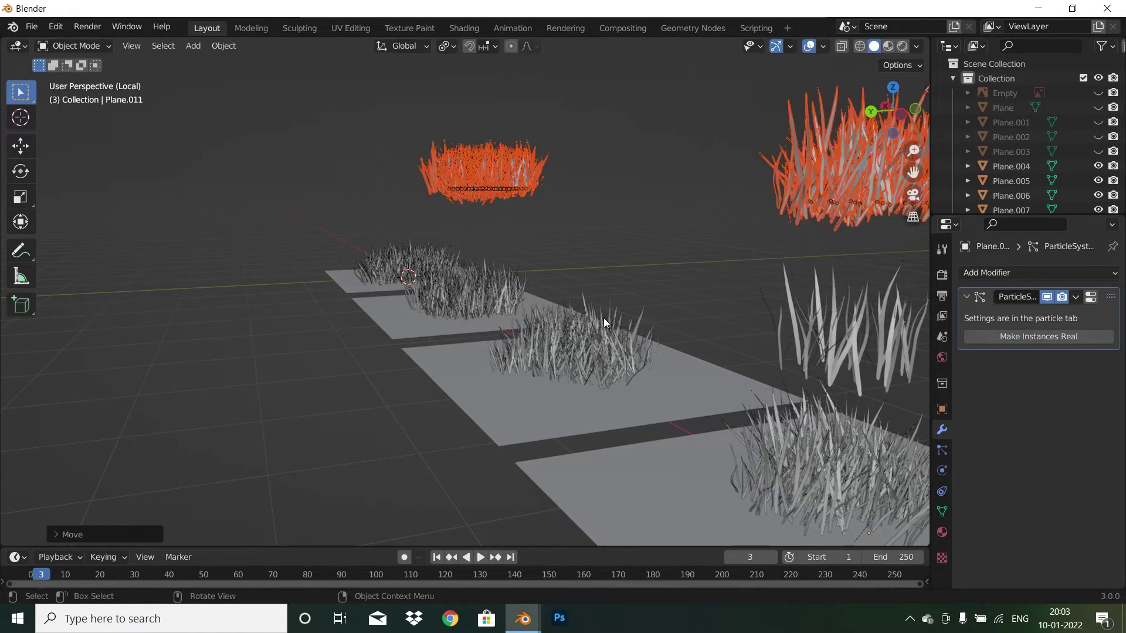
Copy only the raised dense blades above the second plane and paste them into the new file
{"action": "middle_click_drag", "start_coordinate": [515, 358], "coordinate": [574, 364]}
{"action": "middle_click_drag", "start_coordinate": [449, 193], "coordinate": [466, 184]}
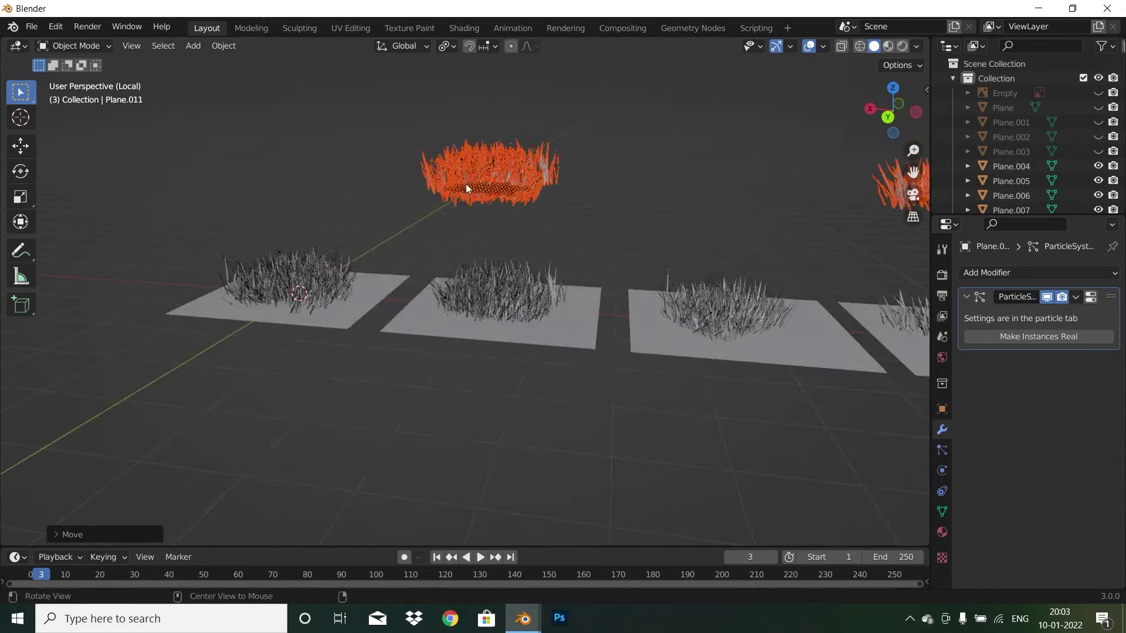
{"action": "left_click_drag", "start_coordinate": [381, 117], "coordinate": [592, 205]}
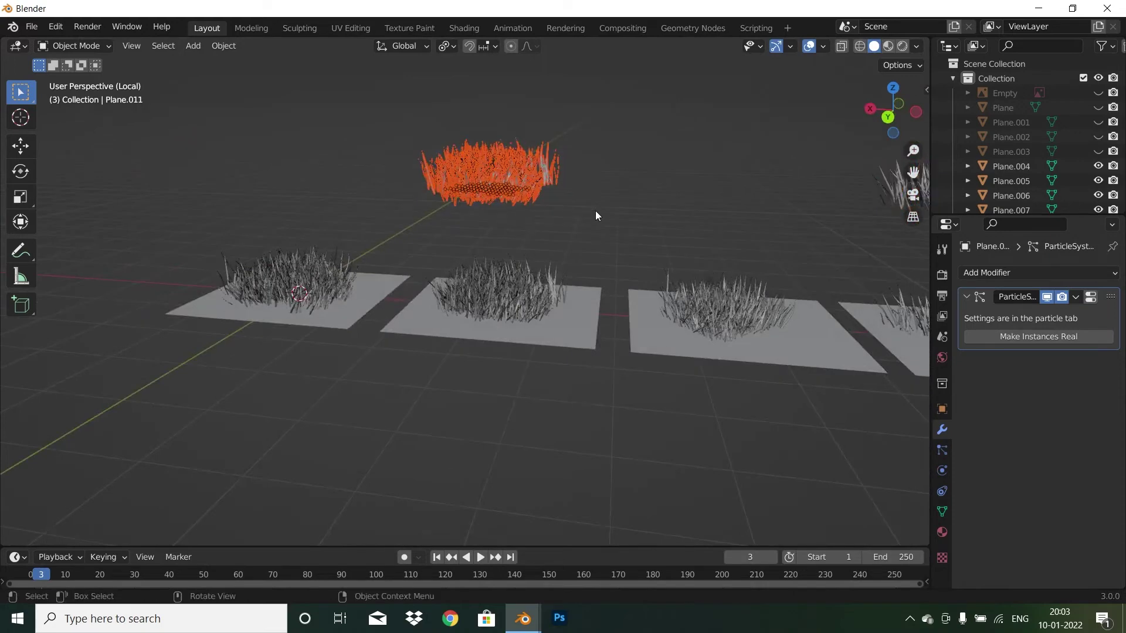
{"action": "left_click", "coordinate": [521, 622]}
{"action": "left_click", "coordinate": [480, 551]}
{"action": "key", "text": "ctrl+v"}
Shift the pasted dense blades along the X axis to the free end of the clump row and join them
{"action": "key", "text": "g"}
{"action": "key", "text": "x"}
{"action": "left_click", "coordinate": [621, 371]}
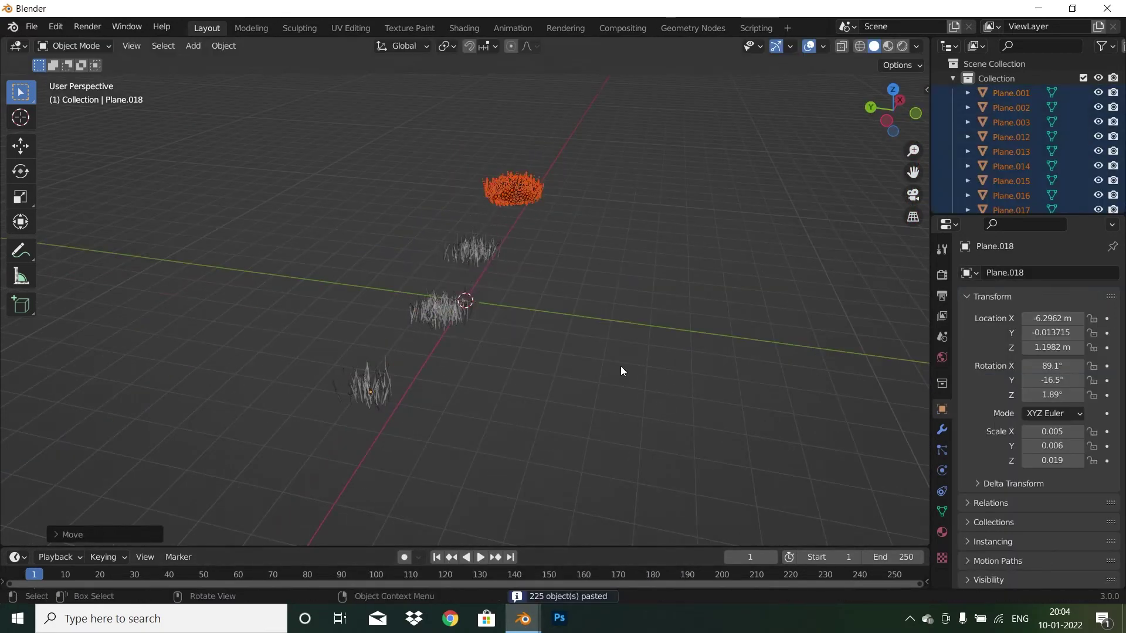
{"action": "key", "text": "ctrl+j"}
Return to the original file and delete the raised dense blades above the second plane
{"action": "left_click", "coordinate": [522, 619]}
{"action": "left_click", "coordinate": [555, 575]}
{"action": "left_click", "coordinate": [521, 619]}
{"action": "left_click", "coordinate": [481, 551]}
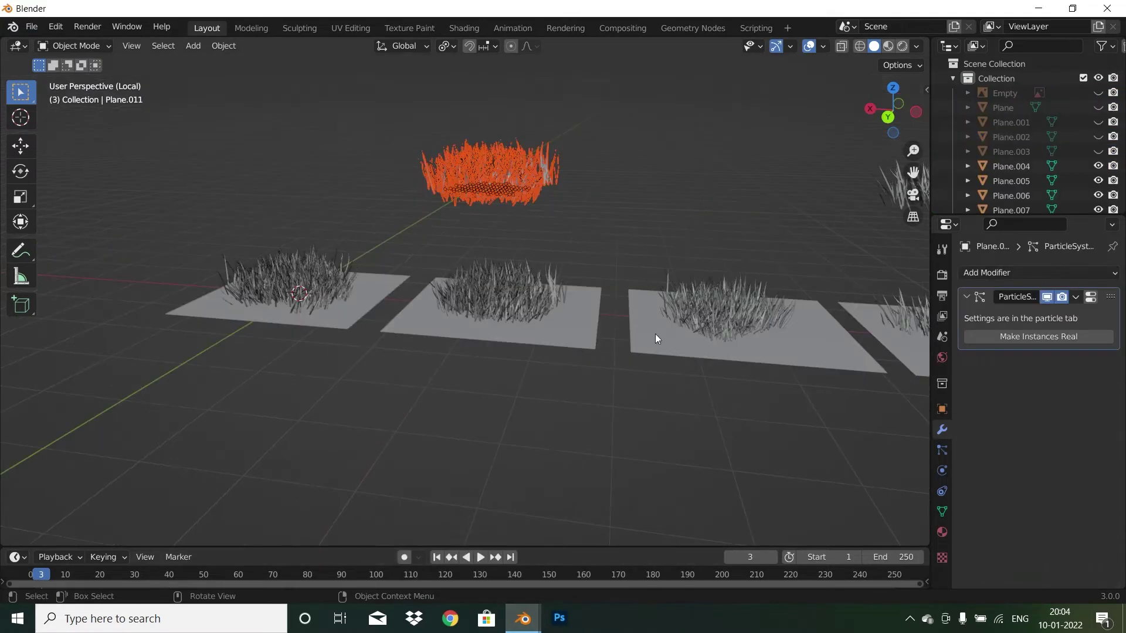
{"action": "key", "text": "Delete"}
Copy the fourth plane's raised dense blades into the new file and join them into one clump
{"action": "middle_click_drag", "start_coordinate": [713, 280], "coordinate": [673, 118]}
{"action": "middle_click_drag", "start_coordinate": [758, 177], "coordinate": [467, 223]}
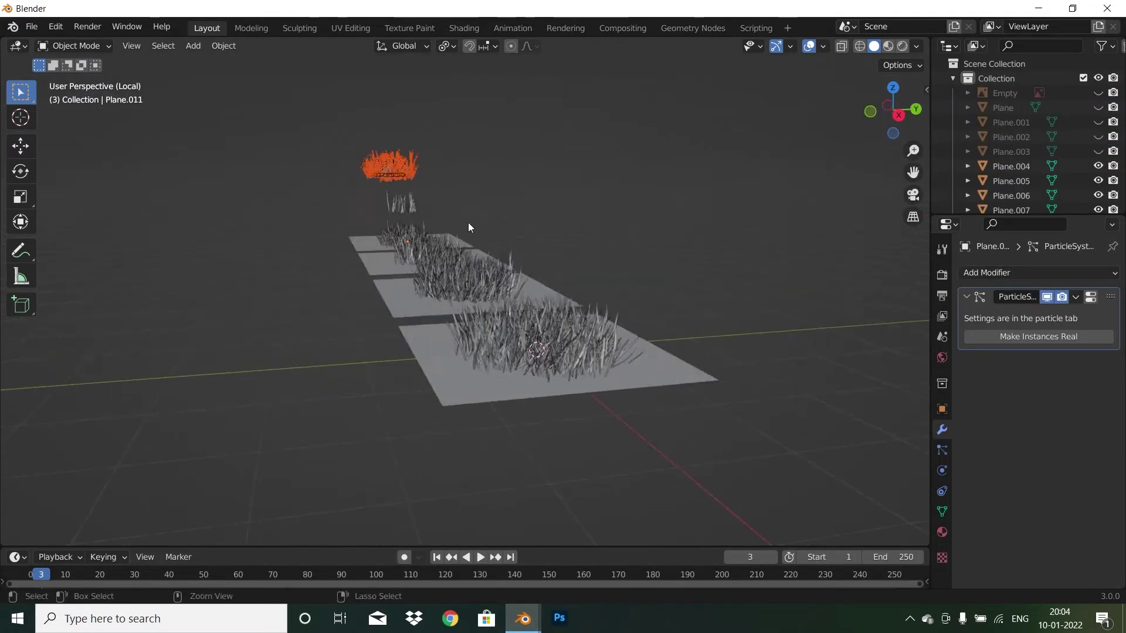
{"action": "mouse_move", "coordinate": [524, 619]}
{"action": "left_click", "coordinate": [573, 563]}
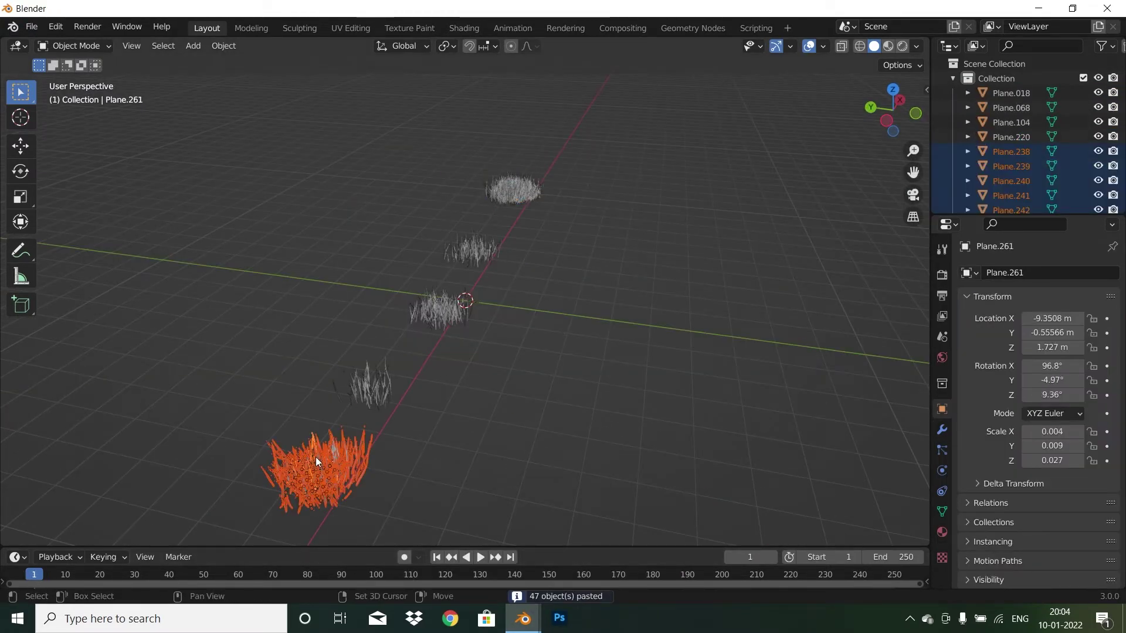
{"action": "key", "text": "ctrl+j"}
Copy all five joined clumps from the new file and paste them into the original file
{"action": "left_click", "coordinate": [226, 460]}
{"action": "middle_click_drag", "start_coordinate": [225, 460], "coordinate": [487, 443]}
{"action": "left_click_drag", "start_coordinate": [329, 166], "coordinate": [829, 371]}
{"action": "key", "text": "ctrl+c"}
{"action": "mouse_move", "coordinate": [523, 618]}
{"action": "left_click", "coordinate": [440, 545]}
{"action": "key", "text": "ctrl+v"}
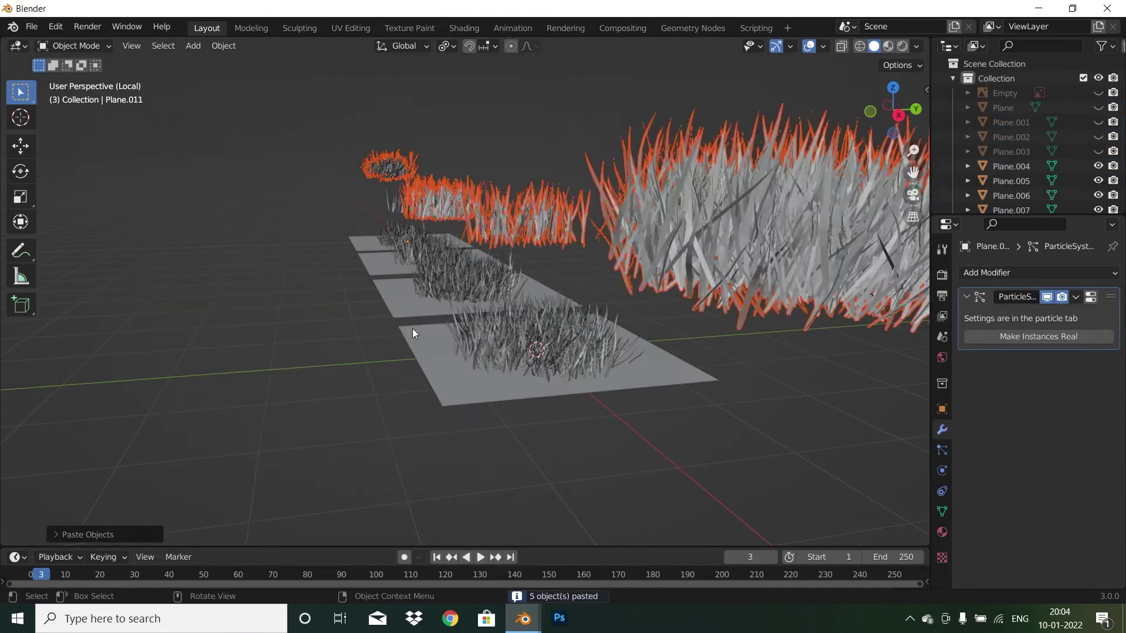
Move the sparse joined clump to the outer end of the pasted row, and raise all six clumps clear of the planes
{"action": "middle_click_drag", "start_coordinate": [413, 333], "coordinate": [518, 350]}
{"action": "scroll", "coordinate": [518, 349], "scroll_direction": "down", "scroll_amount": 3}
{"action": "left_click", "coordinate": [289, 273]}
{"action": "key", "text": "g"}
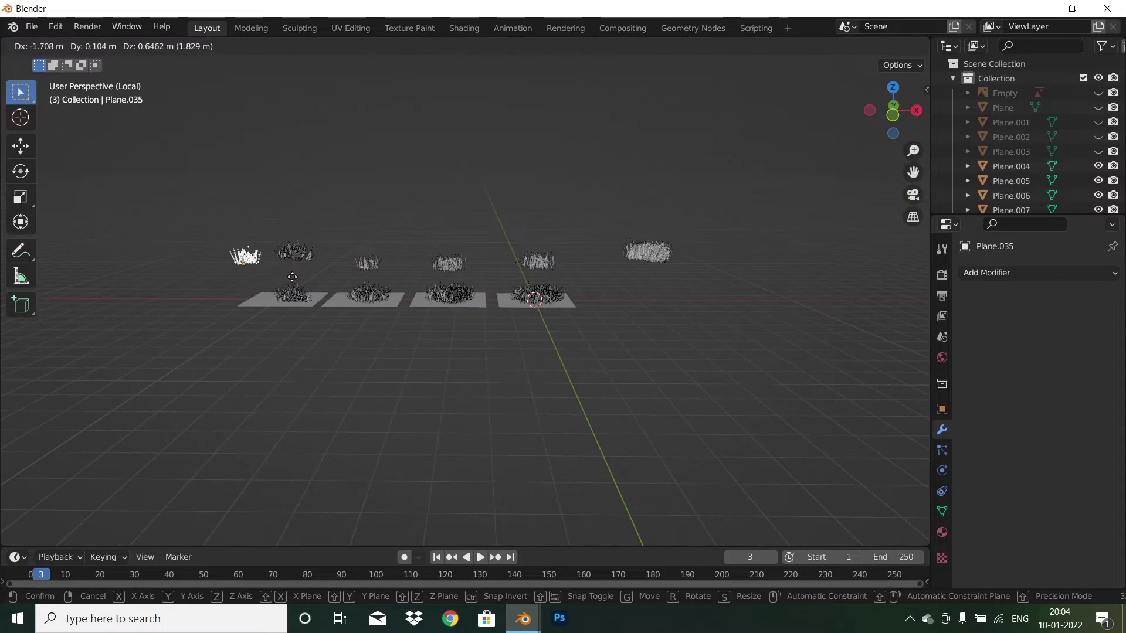
{"action": "left_click", "coordinate": [246, 253]}
{"action": "left_click_drag", "start_coordinate": [211, 229], "coordinate": [674, 280]}
{"action": "key", "text": "g"}
{"action": "left_click", "coordinate": [699, 245]}
Delete the grass-covered planes beneath the clumps and exit local view
{"action": "left_click_drag", "start_coordinate": [220, 268], "coordinate": [926, 408]}
{"action": "key", "text": "Delete"}
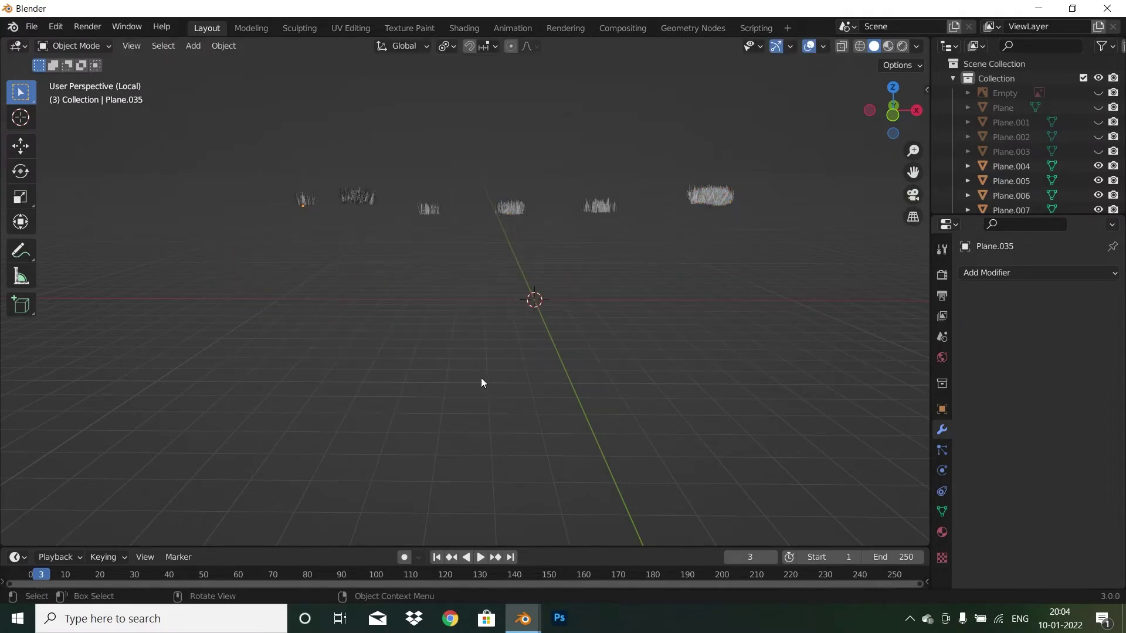
{"action": "key", "text": "slash"}
Select all the individual source grass blades near the origin and hide them, keeping only the six joined clumps visible
{"action": "scroll", "coordinate": [575, 424], "scroll_direction": "down", "scroll_amount": 6}
{"action": "middle_click_drag", "start_coordinate": [443, 369], "coordinate": [426, 354]}
{"action": "left_click_drag", "start_coordinate": [334, 311], "coordinate": [597, 347]}
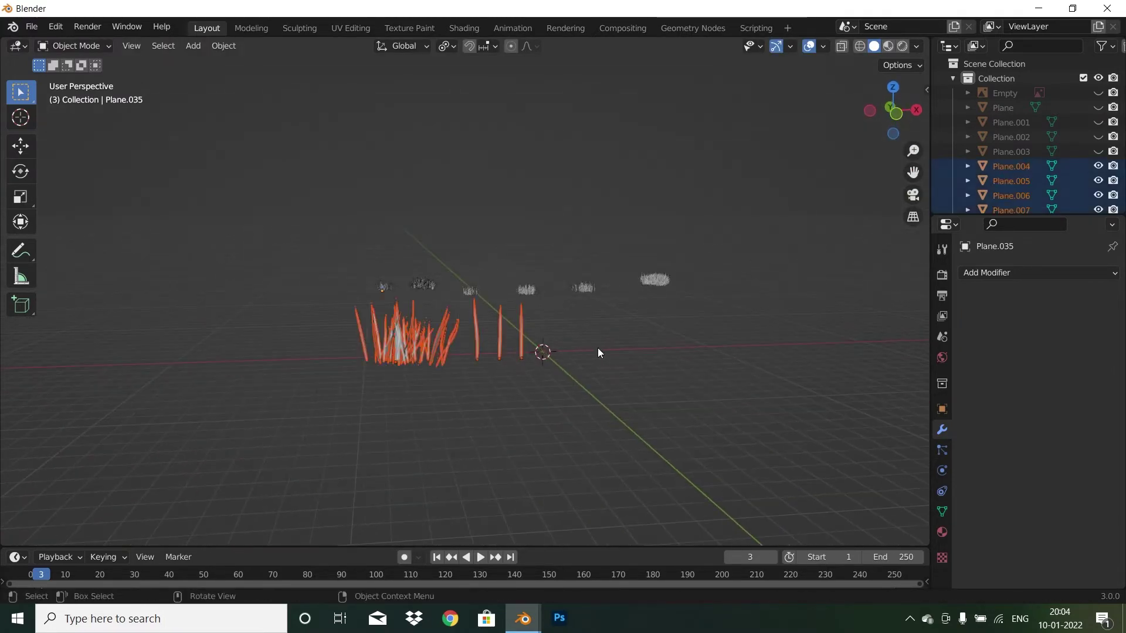
{"action": "key", "text": "h"}
Lower the third and fourth clumps in the row along Z to ground level in front view
{"action": "middle_click_drag", "start_coordinate": [424, 314], "coordinate": [455, 384]}
{"action": "left_click_drag", "start_coordinate": [309, 240], "coordinate": [817, 412]}
{"action": "middle_click_drag", "start_coordinate": [836, 425], "coordinate": [692, 398]}
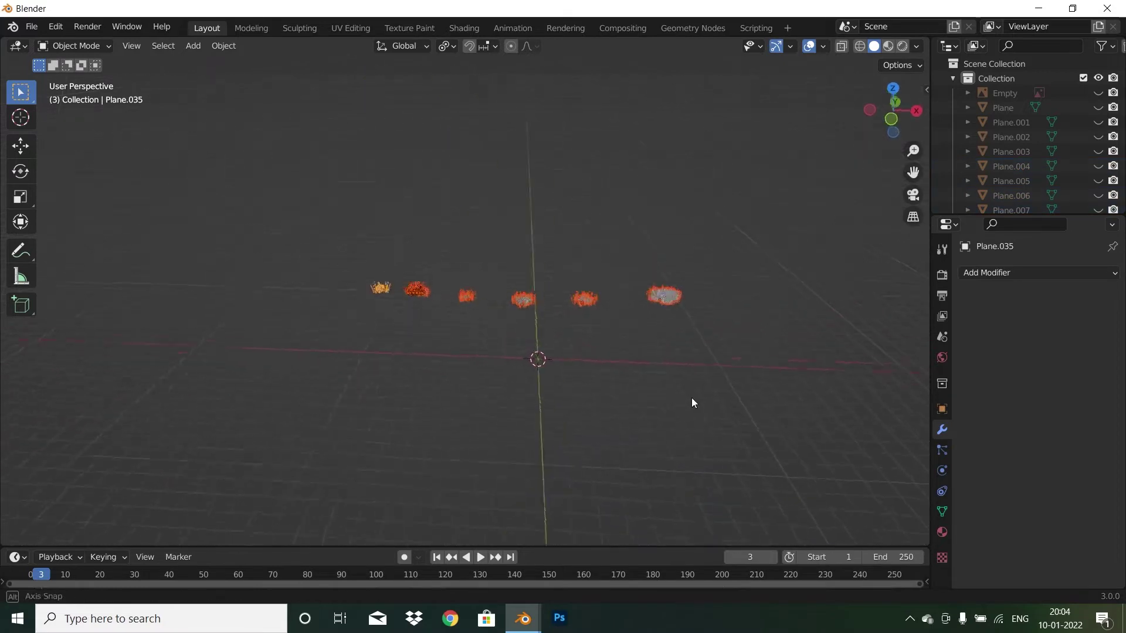
{"action": "key", "text": "KP_1"}
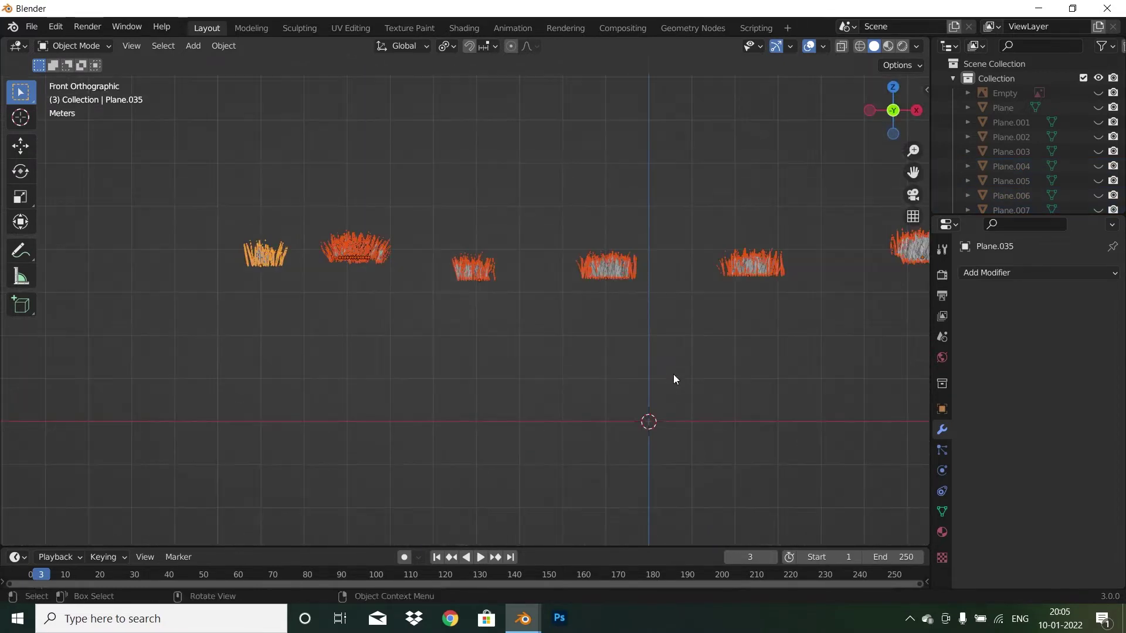
{"action": "scroll", "coordinate": [673, 376], "scroll_direction": "down", "scroll_amount": 2}
{"action": "left_click", "coordinate": [470, 281]}
{"action": "key", "text": "g"}
{"action": "key", "text": "z"}
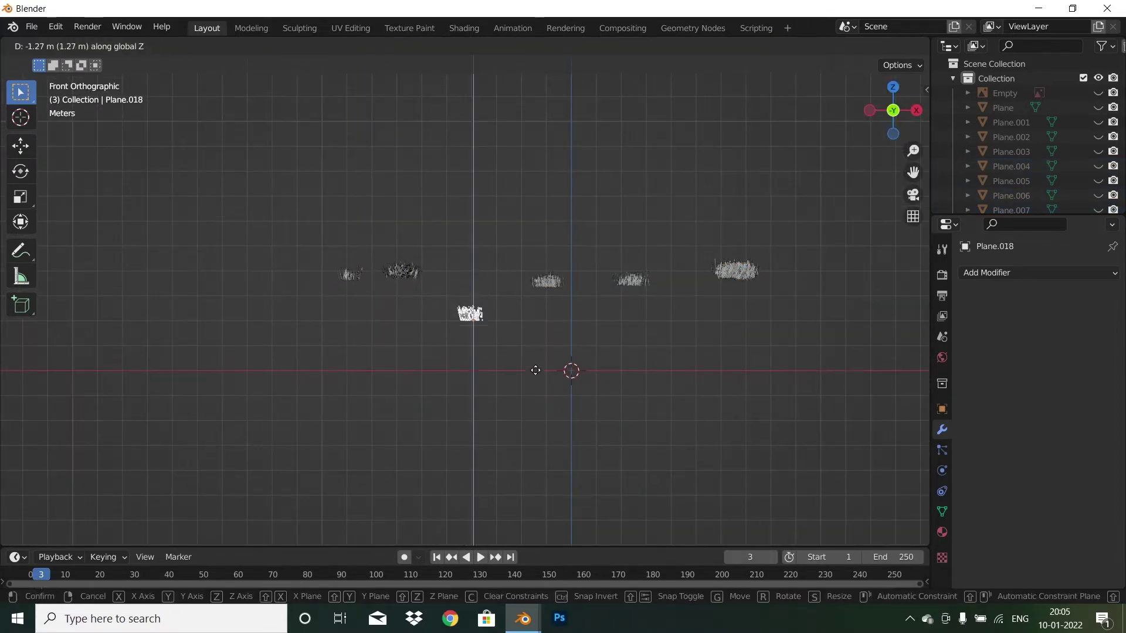
{"action": "left_click", "coordinate": [537, 416]}
{"action": "left_click", "coordinate": [548, 281]}
{"action": "key", "text": "g"}
{"action": "key", "text": "z"}
{"action": "left_click", "coordinate": [558, 399]}
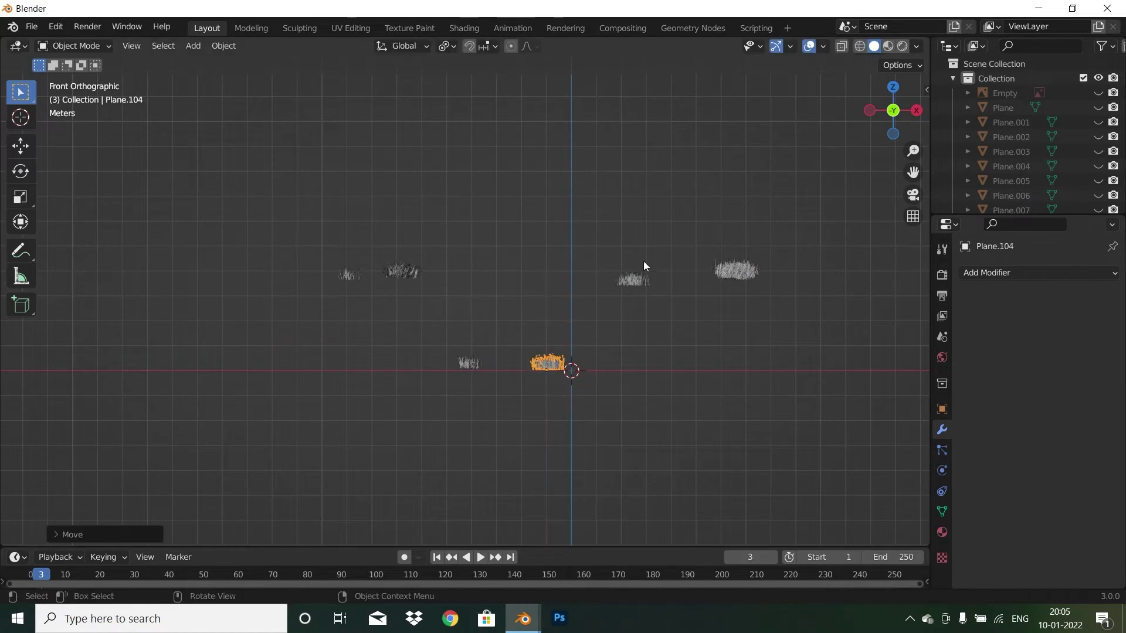
Lower the fifth and sixth clumps along Z to ground level and switch the window to full screen
{"action": "key", "text": "g"}
{"action": "key", "text": "z"}
{"action": "left_click", "coordinate": [642, 373]}
{"action": "left_click", "coordinate": [733, 267]}
{"action": "key", "text": "g"}
{"action": "key", "text": "z"}
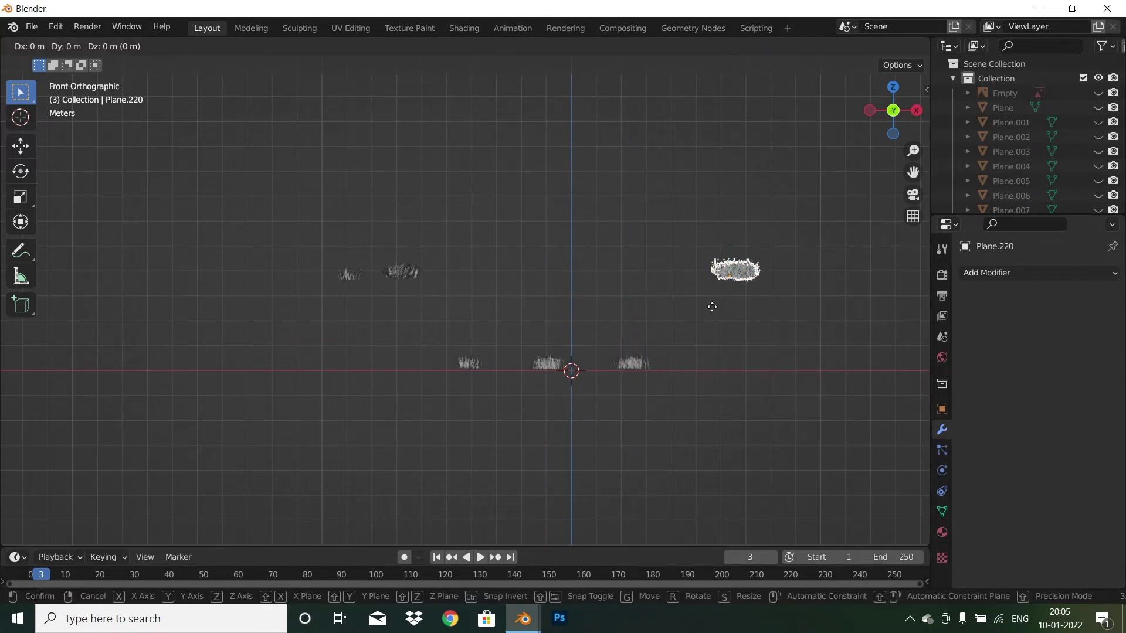
{"action": "left_click", "coordinate": [714, 398]}
{"action": "left_click", "coordinate": [127, 27]}
{"action": "left_click", "coordinate": [176, 76]}
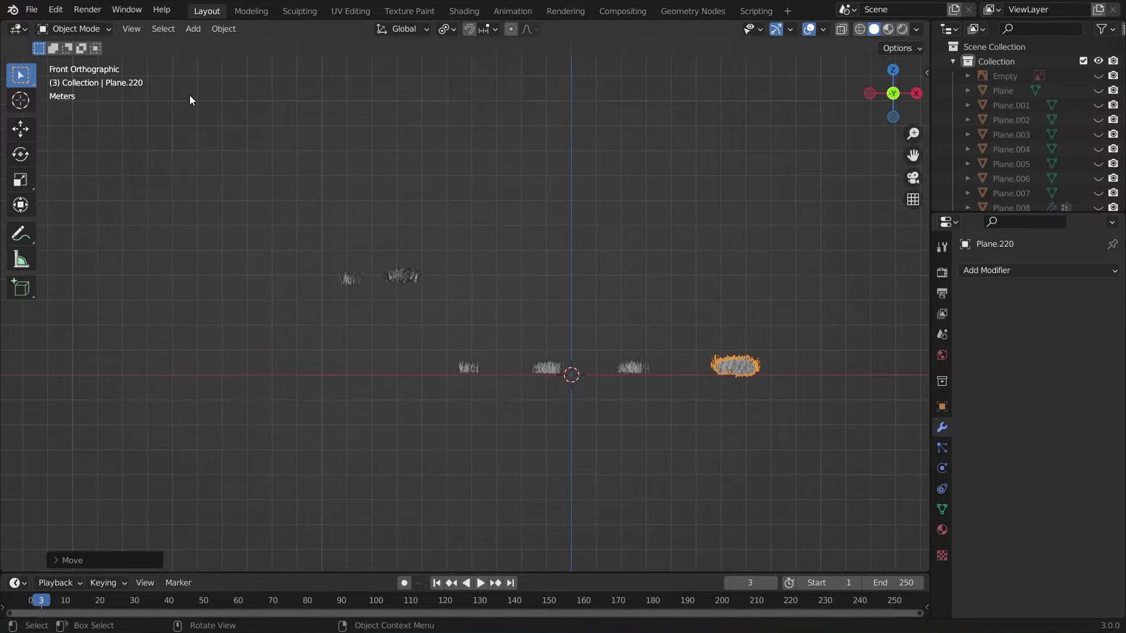
Move the second clump away from the leftover geometry overlapping it and hide that leftover geometry
{"action": "middle_click_drag", "start_coordinate": [424, 287], "coordinate": [452, 314]}
{"action": "scroll", "coordinate": [432, 292], "scroll_direction": "up", "scroll_amount": 4}
{"action": "scroll", "coordinate": [459, 322], "scroll_direction": "up", "scroll_amount": 1}
{"action": "left_click", "coordinate": [473, 318]}
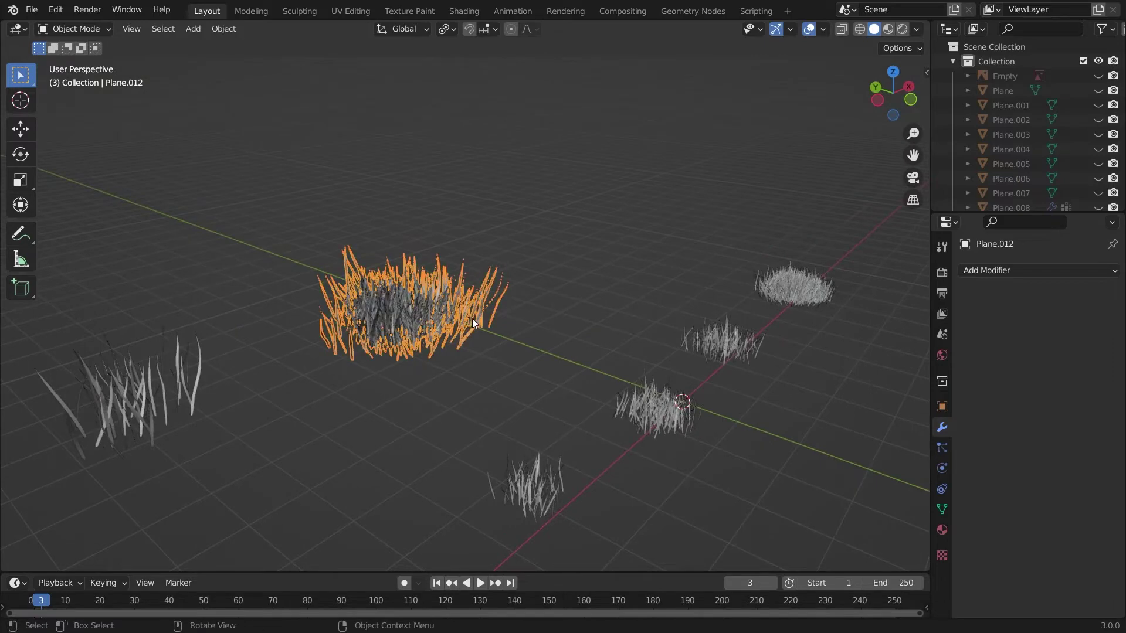
{"action": "key", "text": "g"}
{"action": "left_click", "coordinate": [747, 186]}
{"action": "key", "text": "alt+a"}
{"action": "left_click_drag", "start_coordinate": [286, 256], "coordinate": [473, 356]}
{"action": "key", "text": "h"}
Move the second clump down to ground level beside the third clump, and shift the third clump slightly to space them
{"action": "left_click", "coordinate": [617, 227]}
{"action": "middle_click_drag", "start_coordinate": [617, 228], "coordinate": [531, 279]}
{"action": "key", "text": "Down"}
{"action": "key", "text": "KP_1"}
{"action": "scroll", "coordinate": [531, 284], "scroll_direction": "down", "scroll_amount": 2}
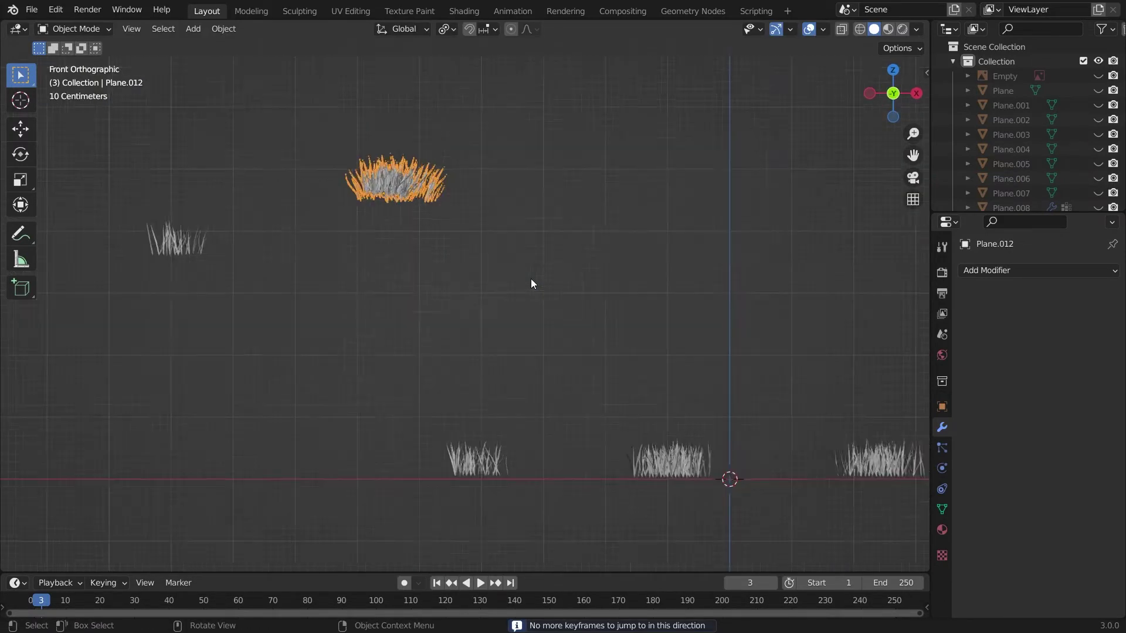
{"action": "key", "text": "g"}
{"action": "left_click", "coordinate": [512, 523]}
{"action": "key", "text": "shift+d"}
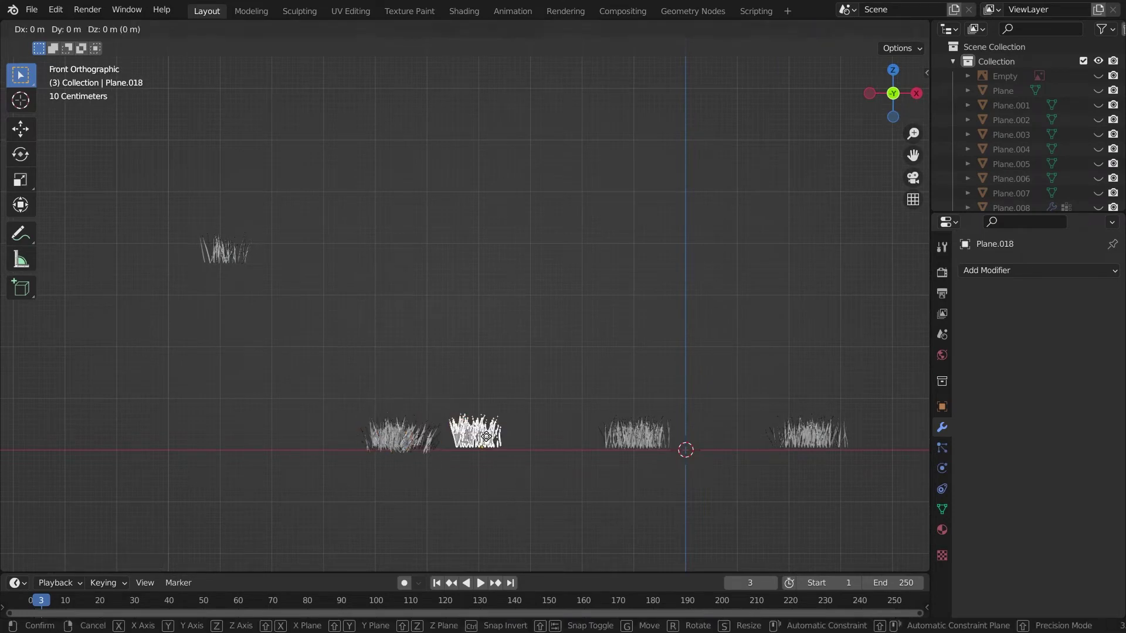
{"action": "left_click", "coordinate": [519, 443]}
Lower the sparse clump to ground level at the row's outer end and shift it along Y into line with the others
{"action": "scroll", "coordinate": [520, 444], "scroll_direction": "down", "scroll_amount": 4}
{"action": "key", "text": "shift+d"}
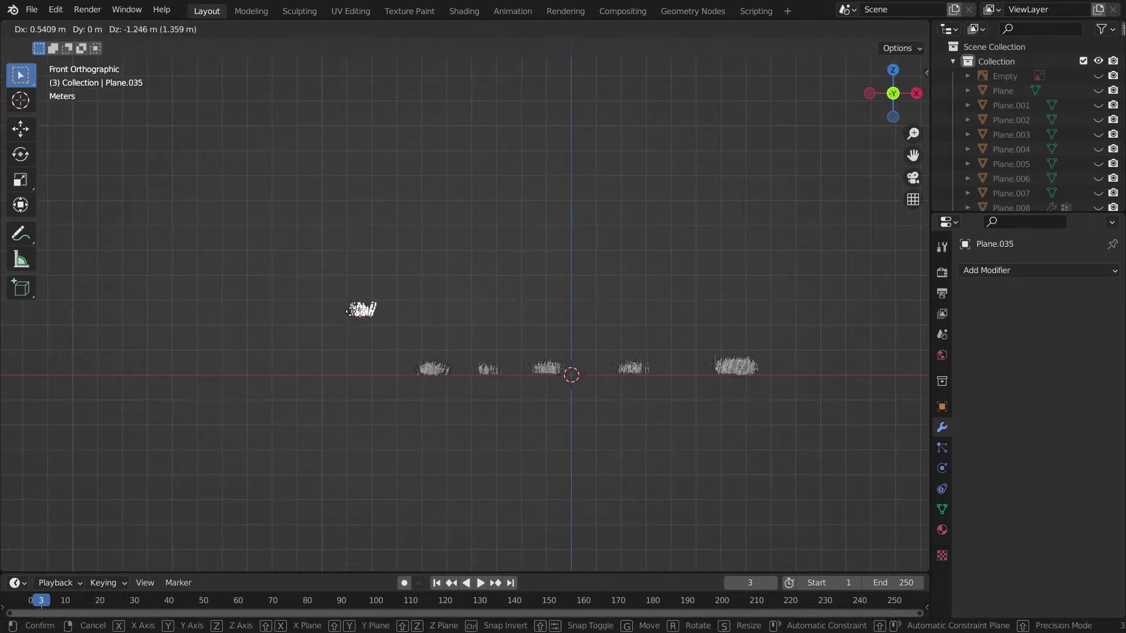
{"action": "left_click", "coordinate": [354, 369]}
{"action": "middle_click_drag", "start_coordinate": [354, 368], "coordinate": [658, 403]}
{"action": "key", "text": "g"}
{"action": "key", "text": "y"}
{"action": "left_click", "coordinate": [490, 383]}
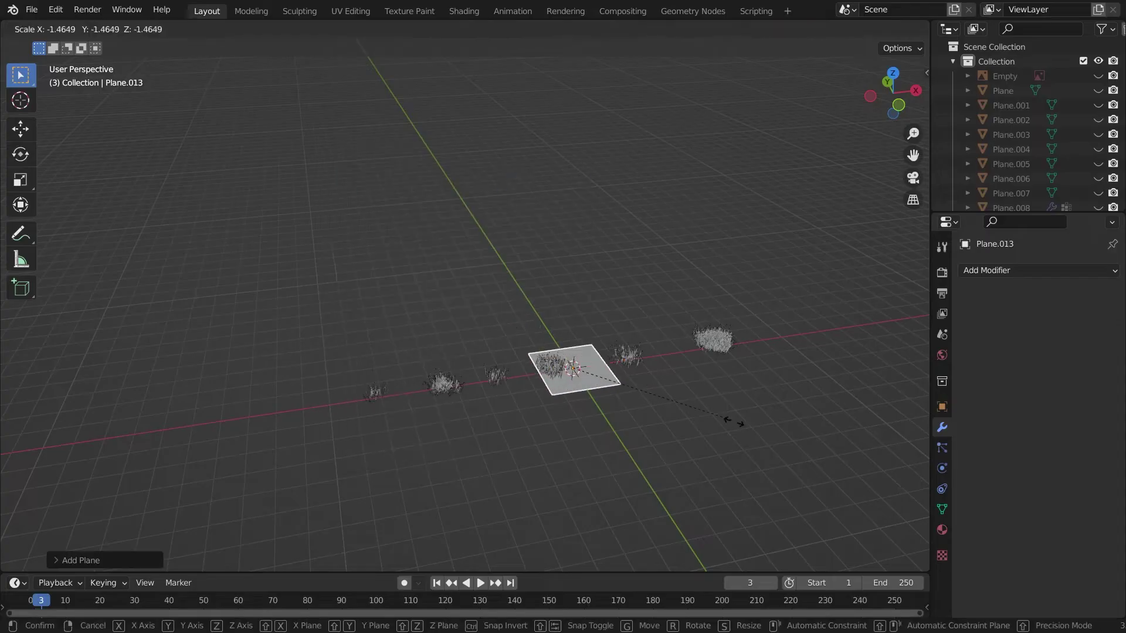
Add a plane scaled up as a large ground, and move all six clumps about 31 m along X beyond its edge
{"action": "left_click", "coordinate": [317, 317]}
{"action": "middle_click_drag", "start_coordinate": [405, 404], "coordinate": [507, 376]}
{"action": "left_click", "coordinate": [451, 393]}
{"action": "left_click", "coordinate": [488, 378], "text": "shift"}
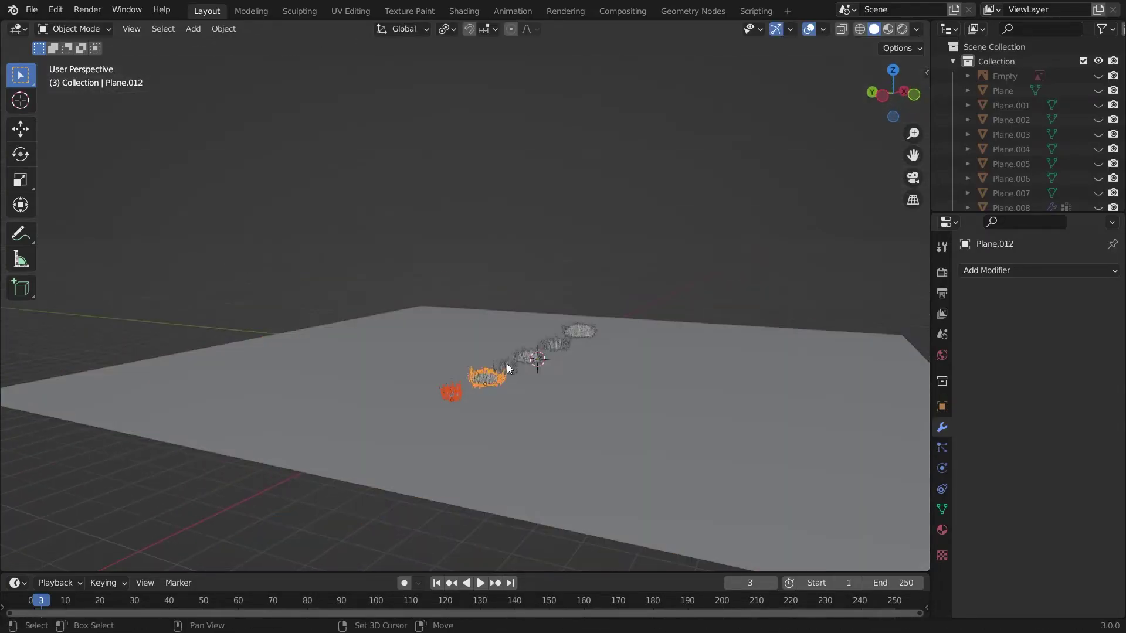
{"action": "left_click", "coordinate": [552, 348], "text": "shift"}
{"action": "left_click", "coordinate": [578, 332], "text": "shift"}
{"action": "middle_click_drag", "start_coordinate": [573, 348], "coordinate": [519, 370]}
{"action": "key", "text": "g"}
{"action": "key", "text": "x"}
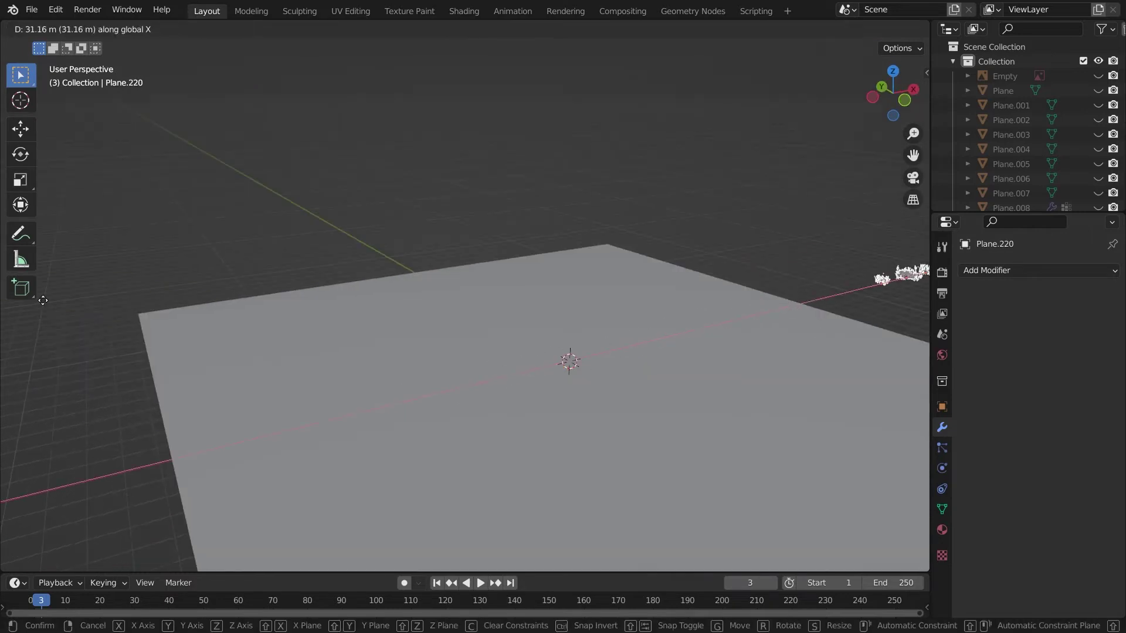
{"action": "left_click", "coordinate": [42, 298]}
Add a new particle system to the large ground plane
{"action": "left_click", "coordinate": [278, 360]}
{"action": "left_click", "coordinate": [942, 448]}
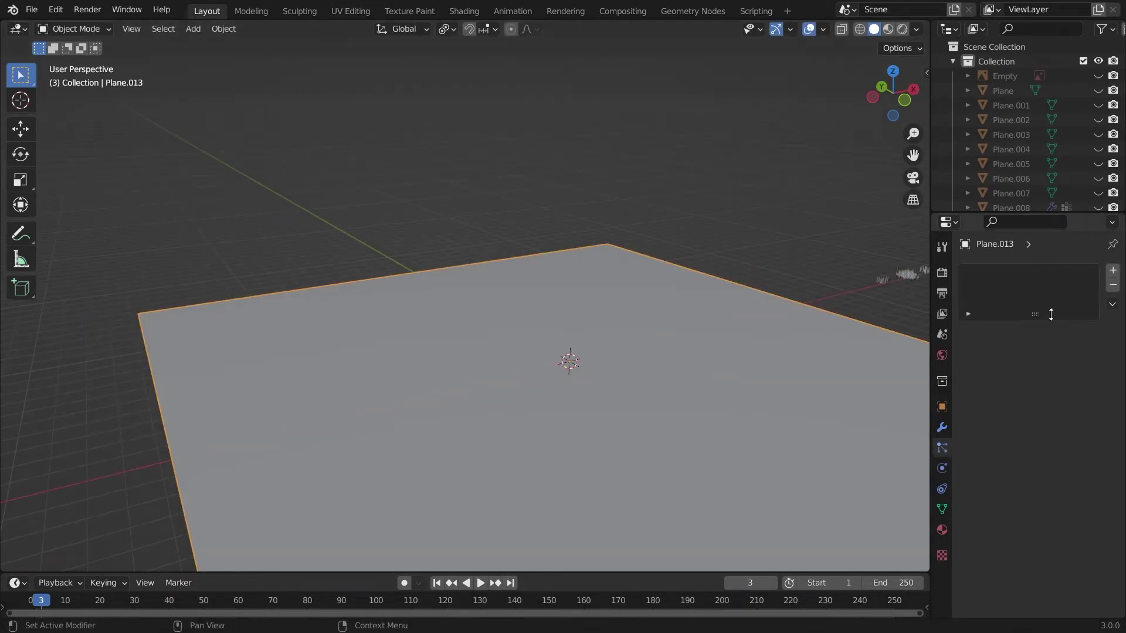
{"action": "left_click", "coordinate": [1117, 273]}
Select all six grass clumps beside the ground plane and move them into a new collection
{"action": "middle_click_drag", "start_coordinate": [619, 395], "coordinate": [545, 372]}
{"action": "scroll", "coordinate": [545, 371], "scroll_direction": "down", "scroll_amount": 5}
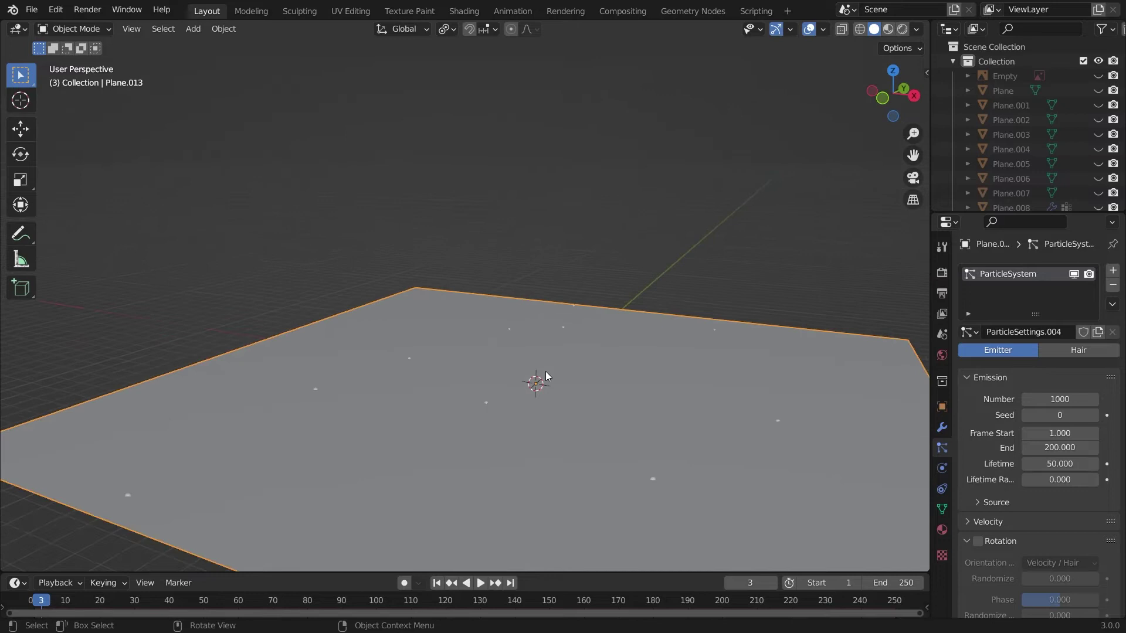
{"action": "scroll", "coordinate": [546, 371], "scroll_direction": "down", "scroll_amount": 2}
{"action": "left_click_drag", "start_coordinate": [644, 339], "coordinate": [882, 455]}
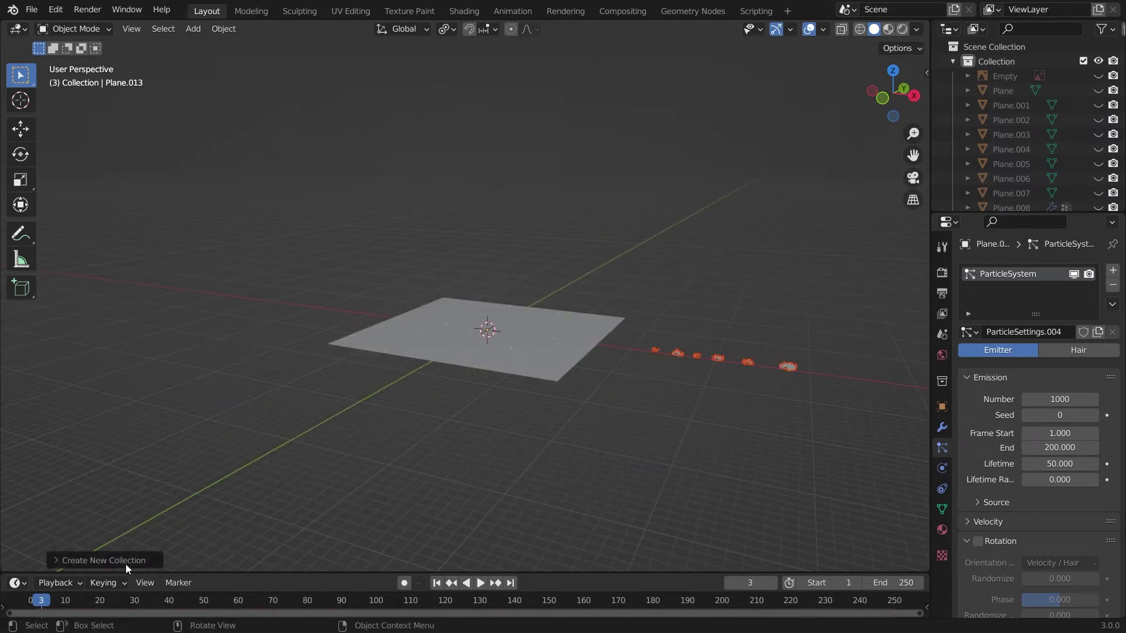
{"action": "left_click", "coordinate": [126, 562]}
{"action": "left_click", "coordinate": [210, 556]}
Create a new material for the ground plane and open it in the Shading workspace
{"action": "left_click", "coordinate": [512, 354]}
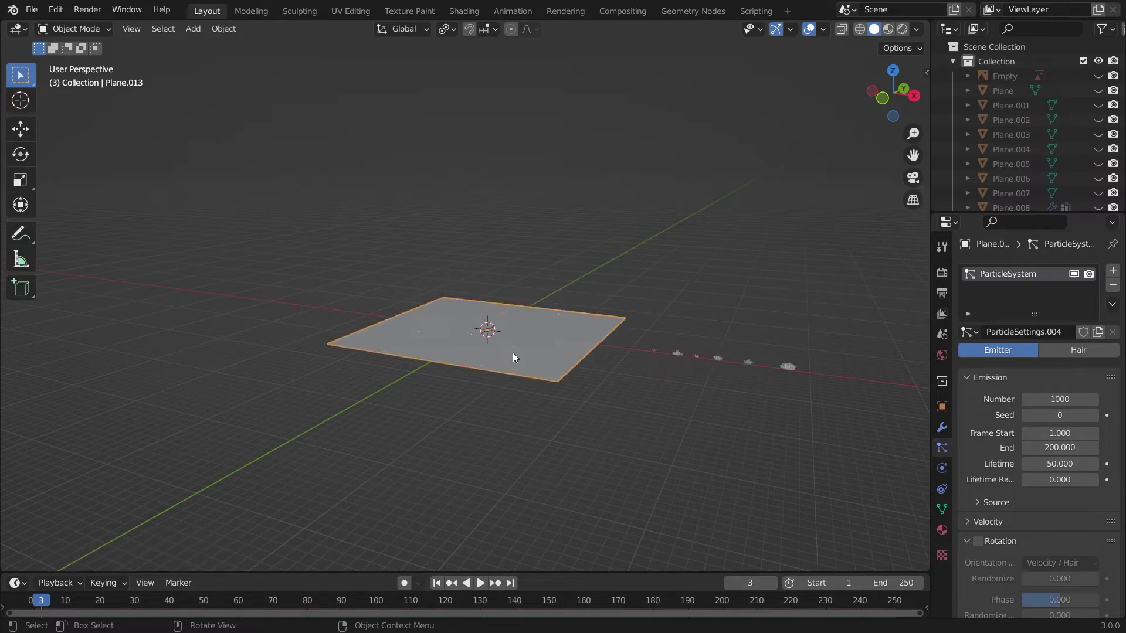
{"action": "left_click", "coordinate": [942, 530]}
{"action": "left_click", "coordinate": [1045, 332]}
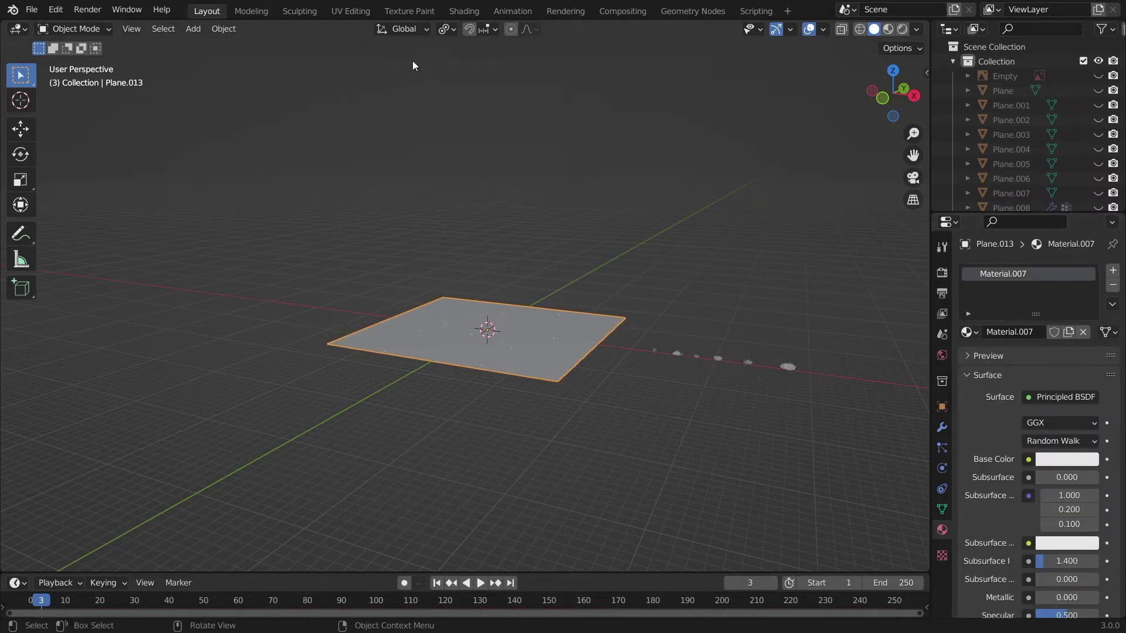
{"action": "left_click", "coordinate": [465, 10]}
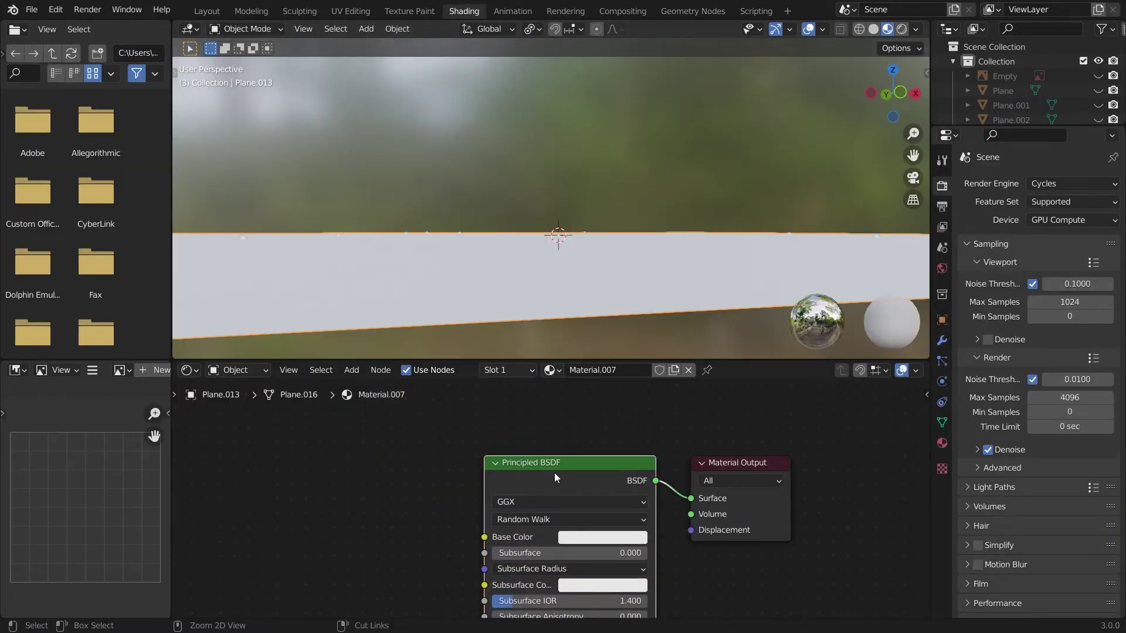
Check in the add-on preferences that Node Wrangler is enabled
{"action": "left_click", "coordinate": [55, 9]}
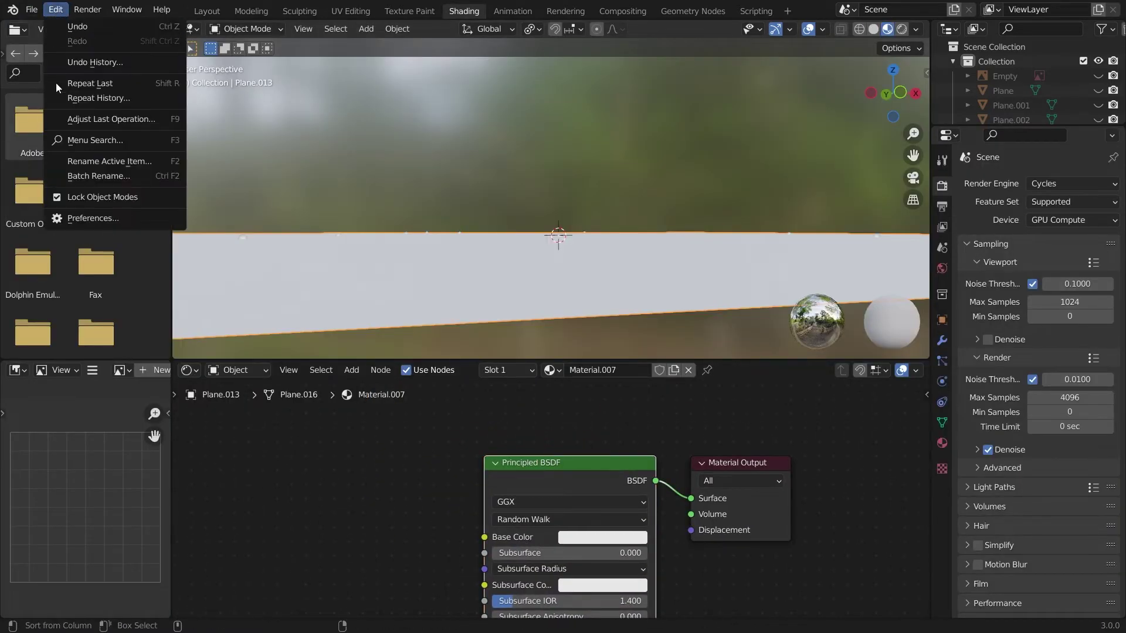
{"action": "left_click", "coordinate": [94, 218]}
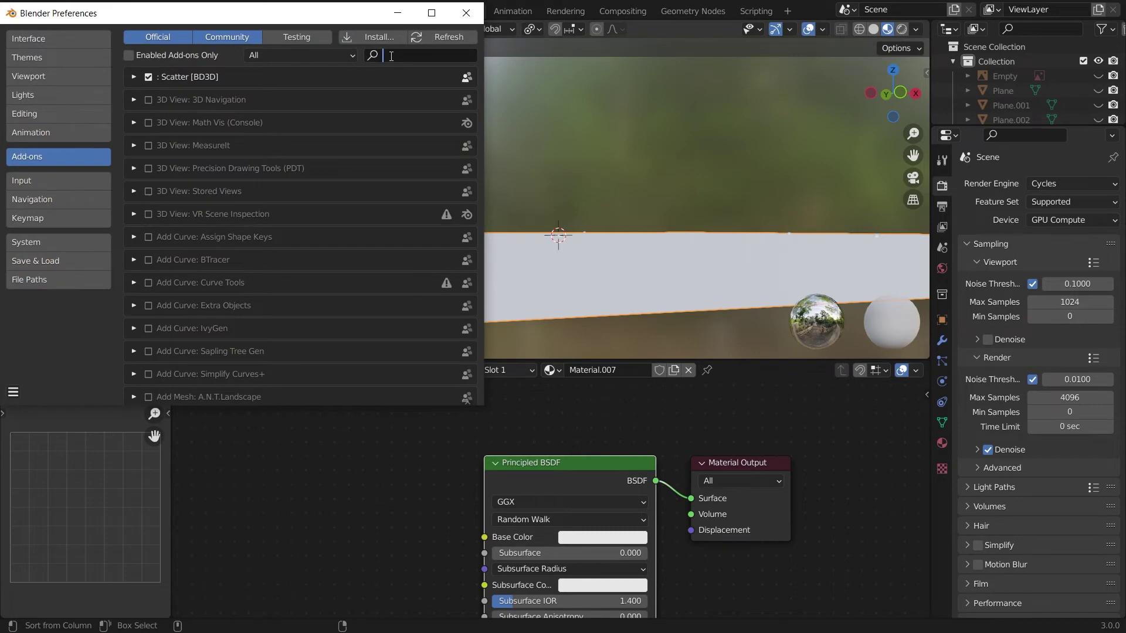
{"action": "type", "text": "no"}
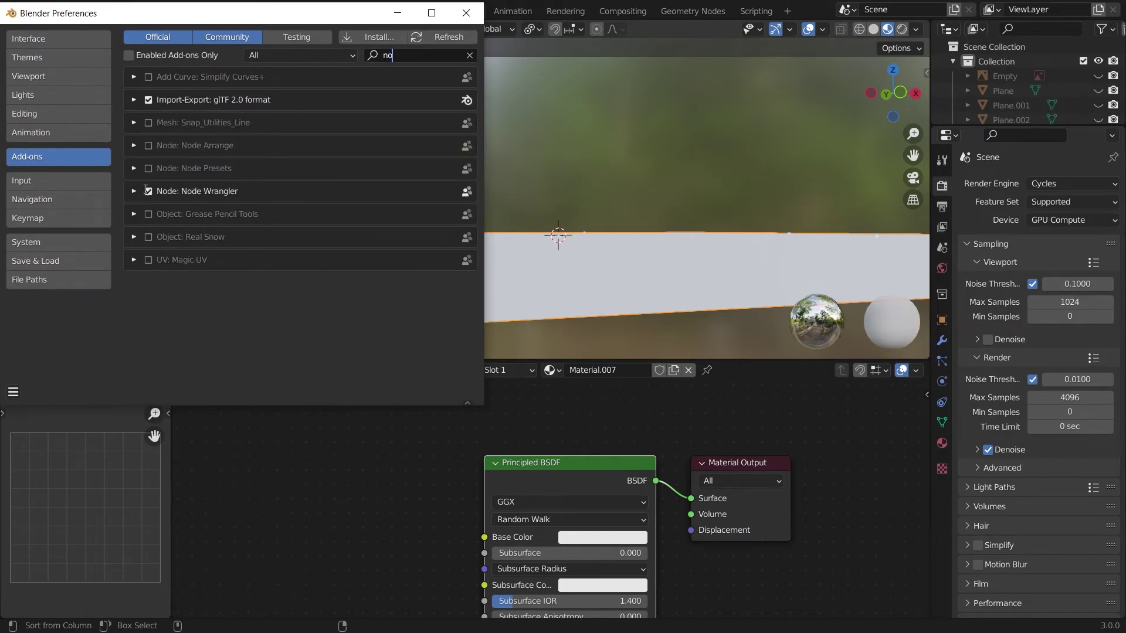
{"action": "left_click", "coordinate": [466, 13]}
Load the rocks_ground_02 color, roughness, height and normal maps into the ground material with Node Wrangler's Principled Texture Setup
{"action": "key", "text": "ctrl+shift+t"}
{"action": "left_click", "coordinate": [733, 204]}
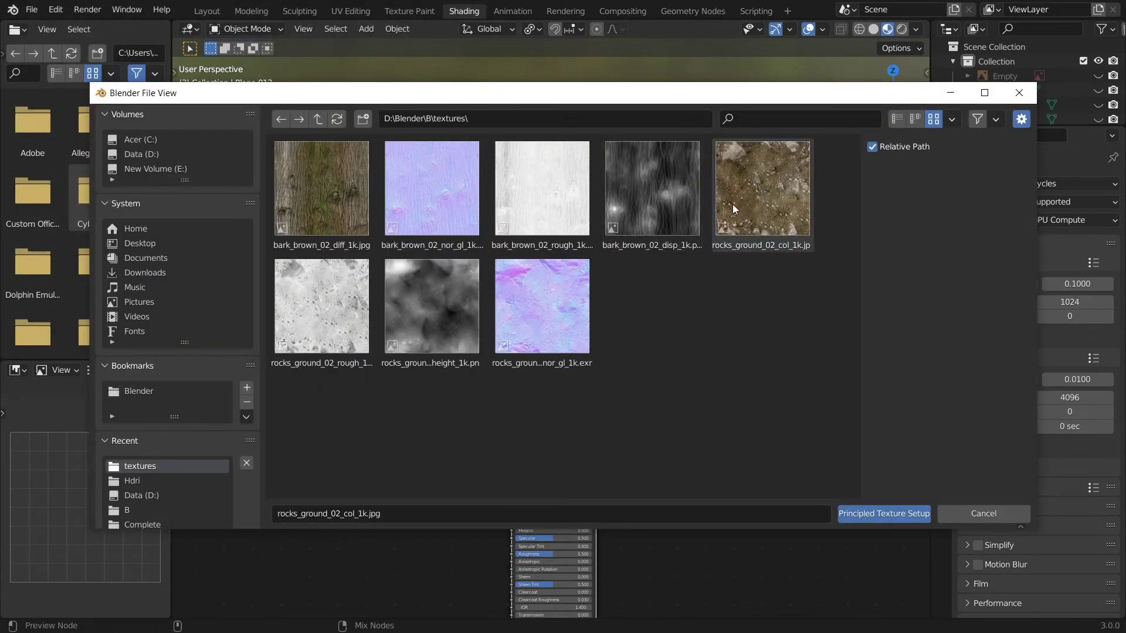
{"action": "left_click", "coordinate": [557, 332], "text": "shift"}
{"action": "left_click", "coordinate": [874, 519]}
{"action": "left_click_drag", "start_coordinate": [442, 467], "coordinate": [452, 444], "text": "alt"}
Subdivide the ground plane's mesh into a dense grid
{"action": "key", "text": "Tab"}
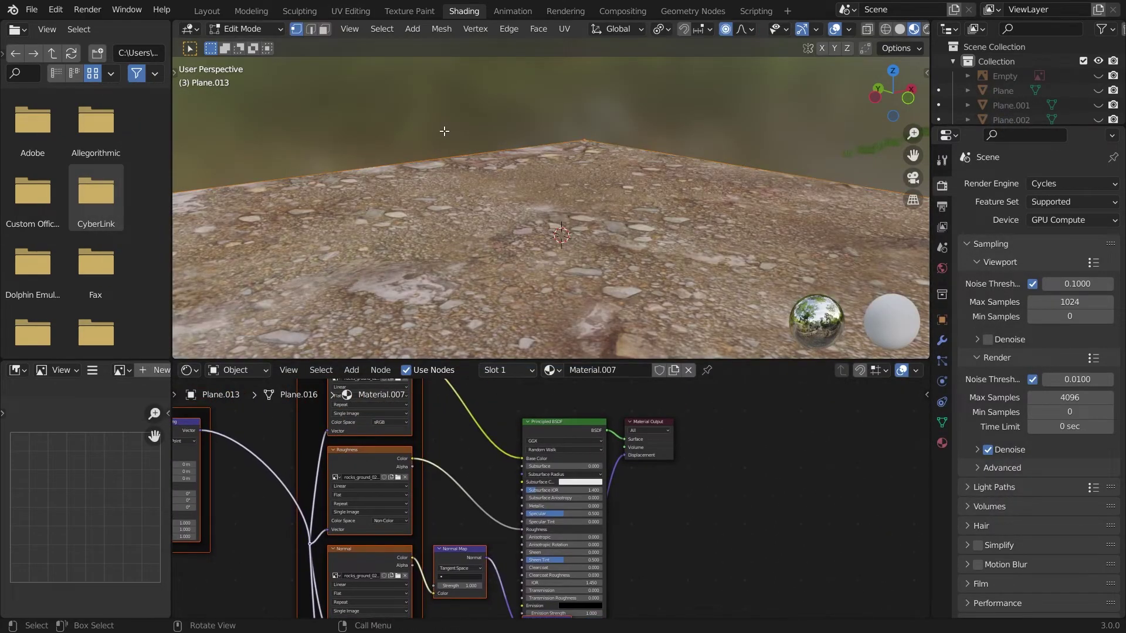
{"action": "right_click", "coordinate": [453, 108]}
{"action": "key", "text": "Escape"}
{"action": "key", "text": "Tab"}
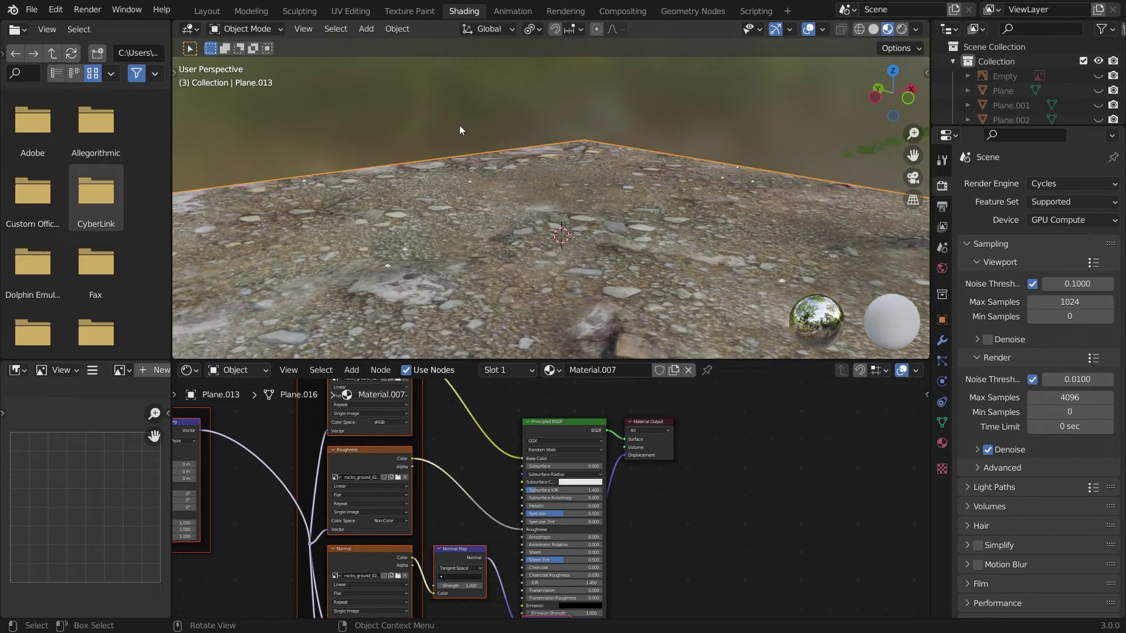
Select the ground plane's entire mesh and unwrap it
{"action": "key", "text": "Tab"}
{"action": "key", "text": "a"}
{"action": "key", "text": "u"}
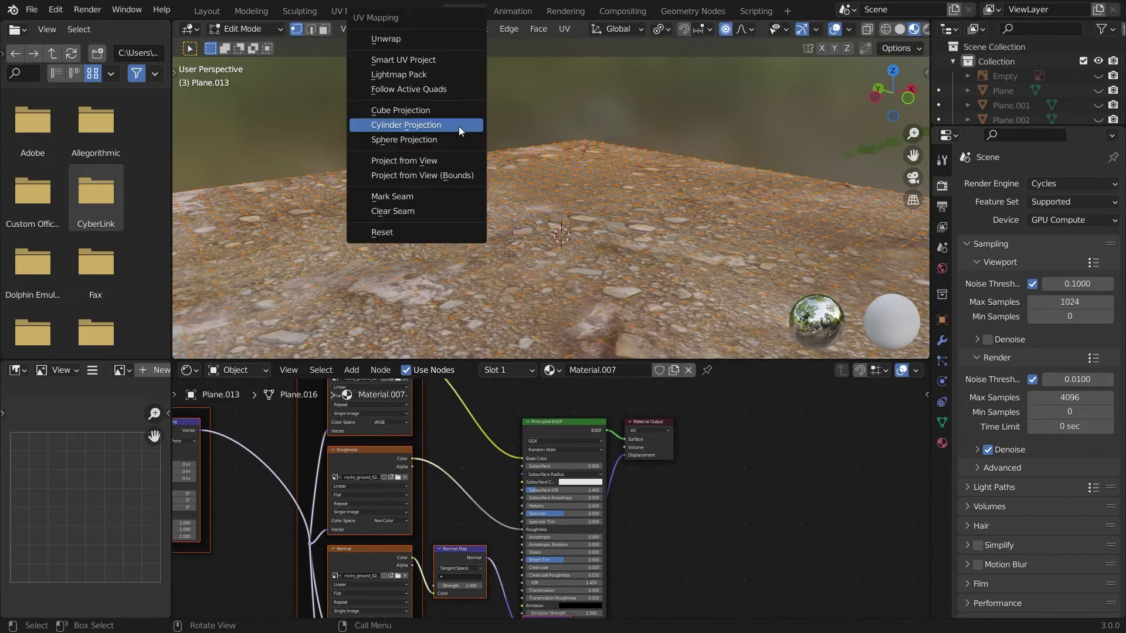
{"action": "left_click", "coordinate": [434, 38]}
Scale up the ground plane's UV layout to about six texture tiles across, checking the rock texture in the rendered viewport
{"action": "left_click", "coordinate": [351, 10]}
{"action": "scroll", "coordinate": [266, 316], "scroll_direction": "down", "scroll_amount": 5}
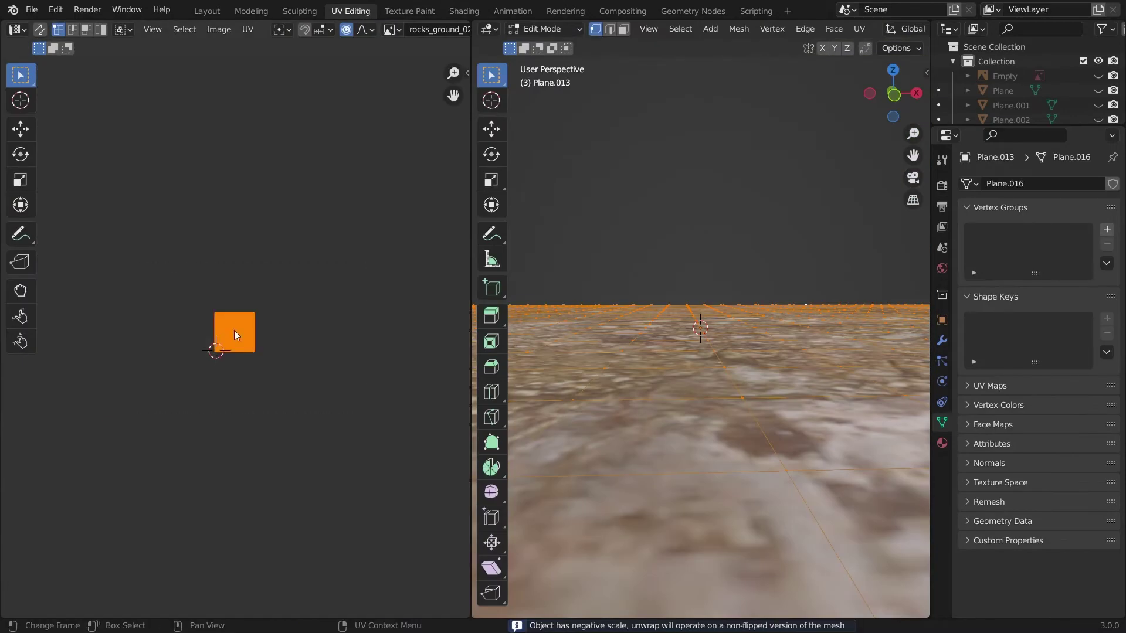
{"action": "key", "text": "s"}
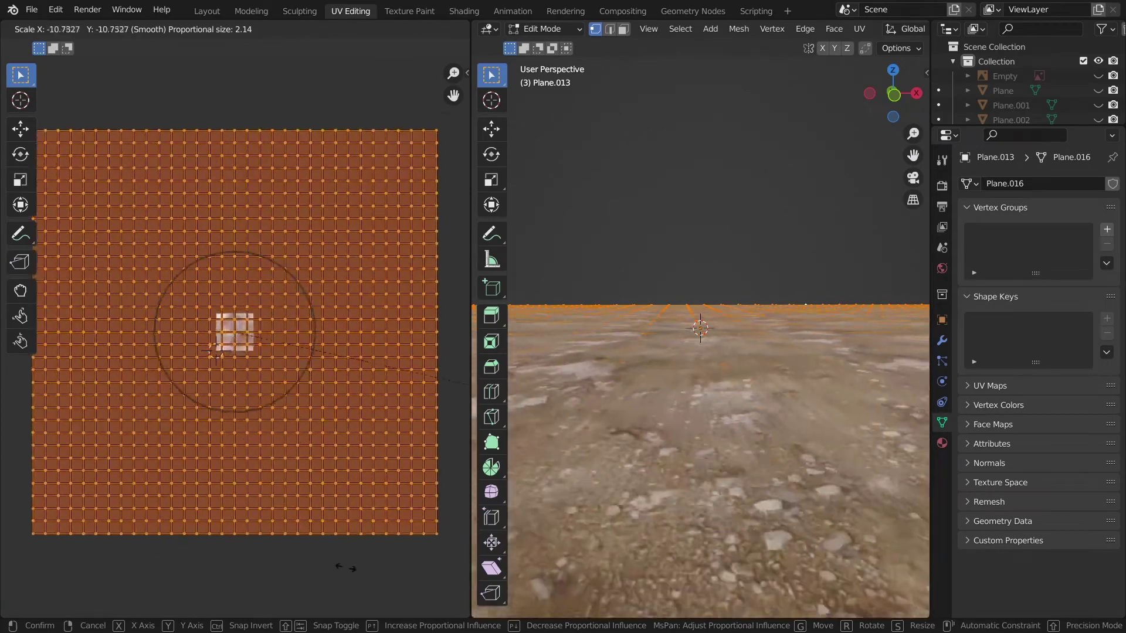
{"action": "key", "text": "Escape"}
{"action": "left_click", "coordinate": [207, 10]}
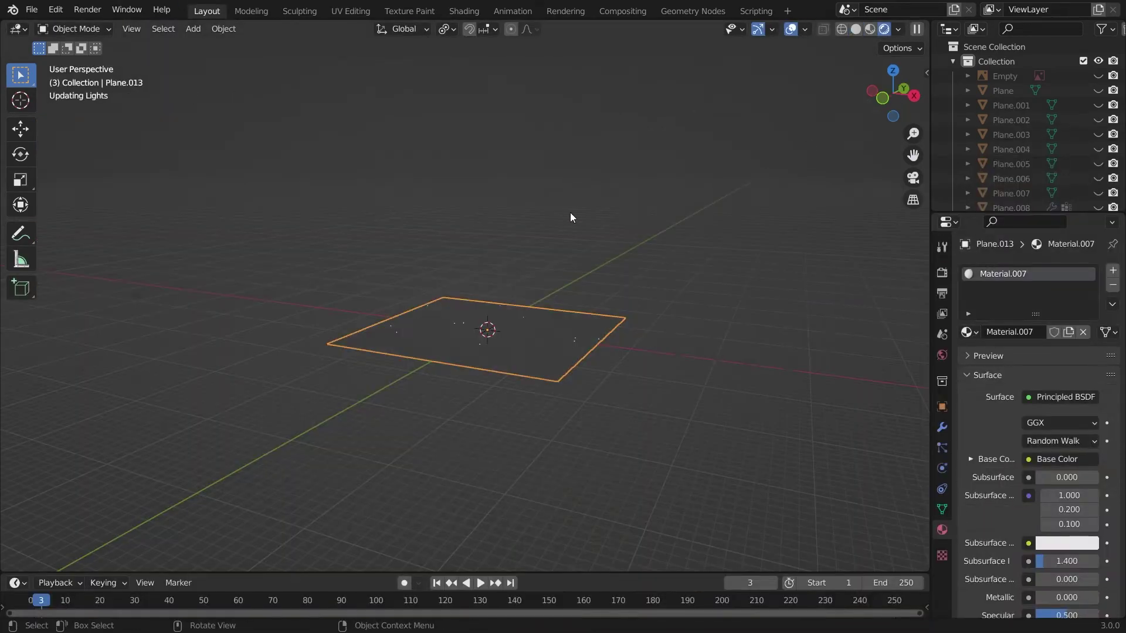
{"action": "scroll", "coordinate": [570, 212], "scroll_direction": "up", "scroll_amount": 6}
{"action": "middle_click_drag", "start_coordinate": [570, 212], "coordinate": [554, 183]}
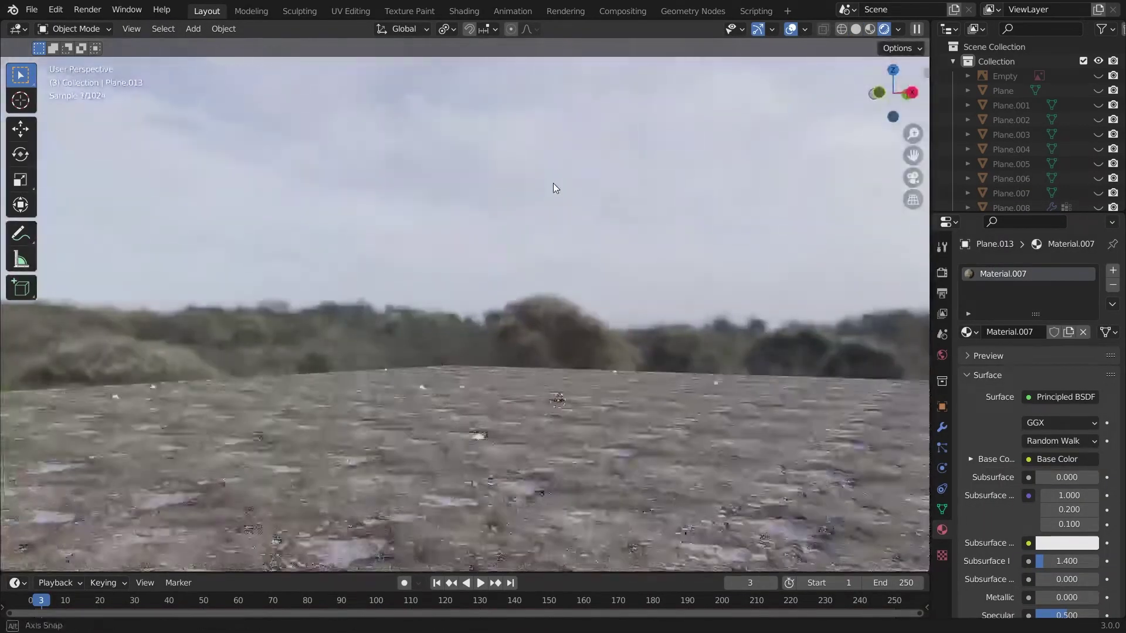
{"action": "left_click", "coordinate": [355, 11]}
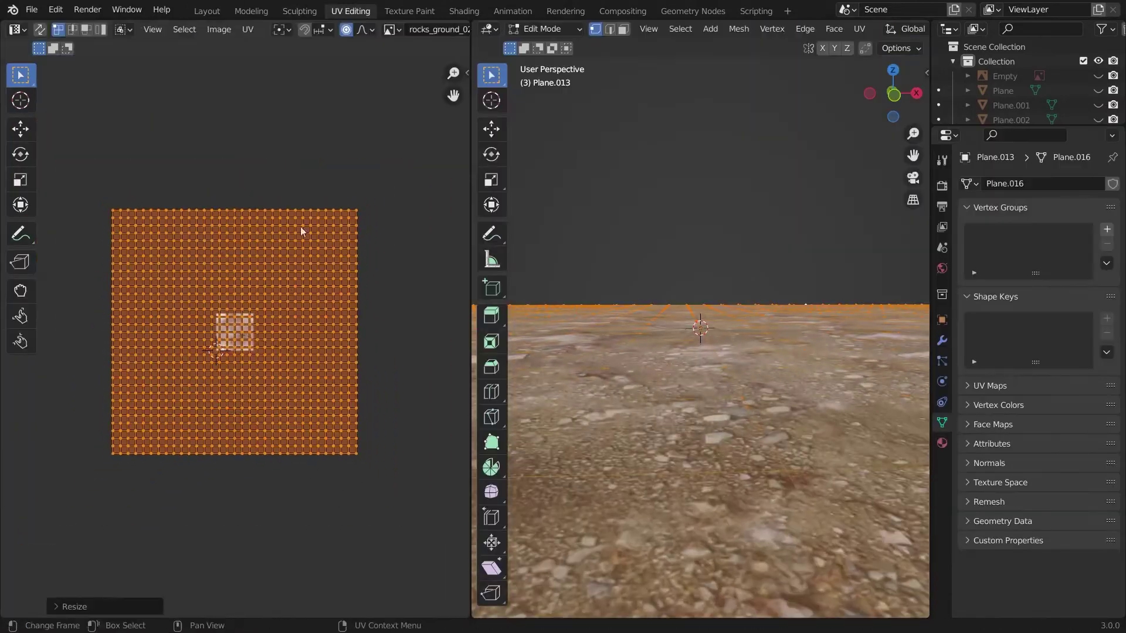
{"action": "left_click", "coordinate": [207, 11]}
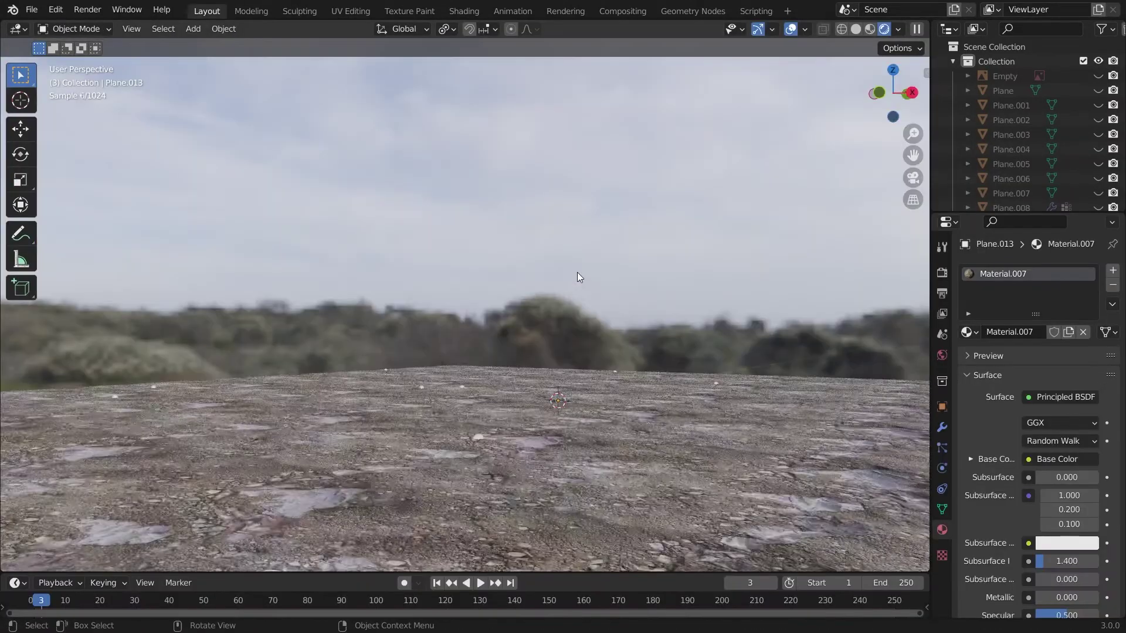
Return the viewport to solid shading and change the ground plane's particle system type to Hair
{"action": "left_click", "coordinate": [855, 29]}
{"action": "left_click", "coordinate": [942, 448]}
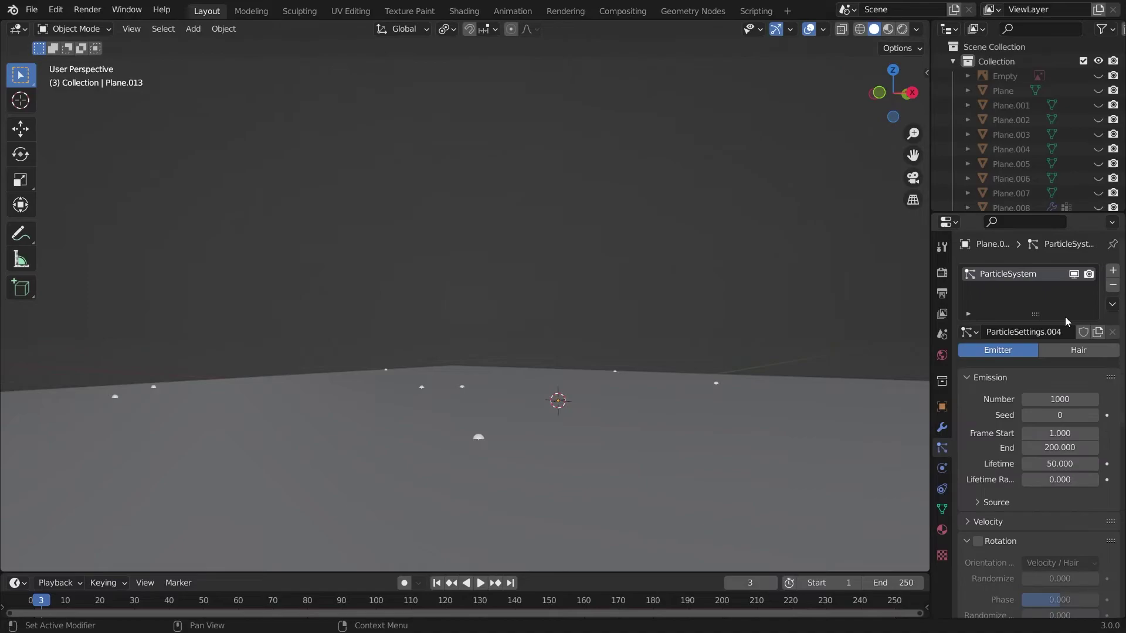
{"action": "left_click", "coordinate": [1077, 351]}
{"action": "scroll", "coordinate": [1038, 411], "scroll_direction": "down", "scroll_amount": 5}
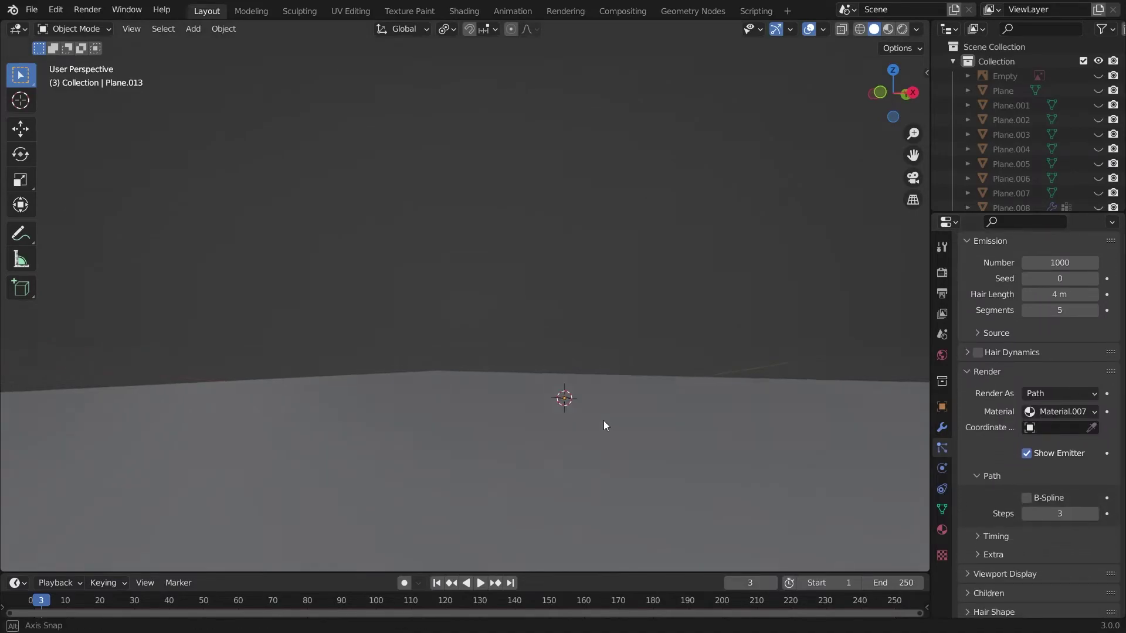
Render the ground plane's hair particles as a collection, using Grass Clumps as the instance collection
{"action": "middle_click_drag", "start_coordinate": [603, 420], "coordinate": [417, 324]}
{"action": "scroll", "coordinate": [417, 324], "scroll_direction": "down", "scroll_amount": 6}
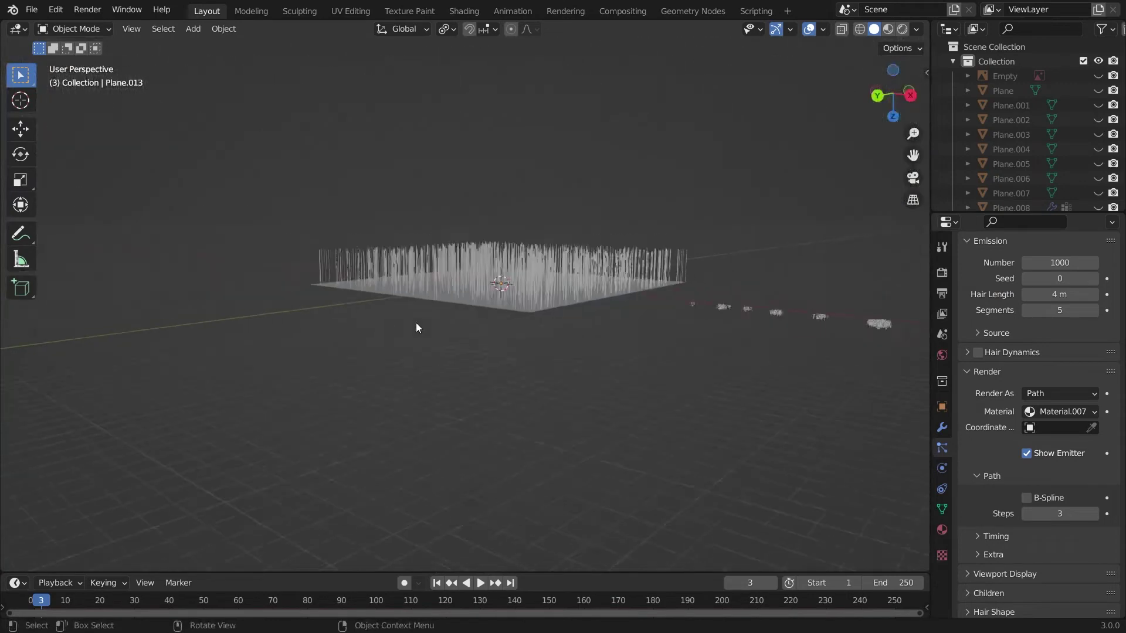
{"action": "scroll", "coordinate": [417, 323], "scroll_direction": "up", "scroll_amount": 2}
{"action": "middle_click_drag", "start_coordinate": [568, 300], "coordinate": [520, 314]}
{"action": "scroll", "coordinate": [520, 314], "scroll_direction": "up", "scroll_amount": 3}
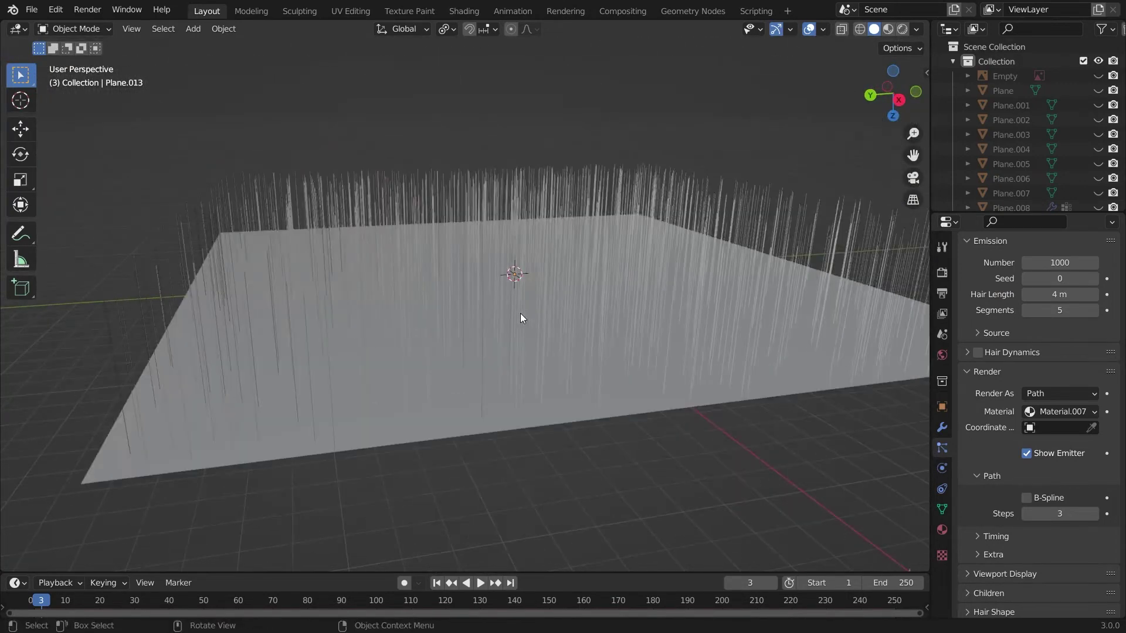
{"action": "left_click", "coordinate": [1061, 394]}
{"action": "left_click", "coordinate": [1048, 463]}
{"action": "left_click", "coordinate": [1062, 500]}
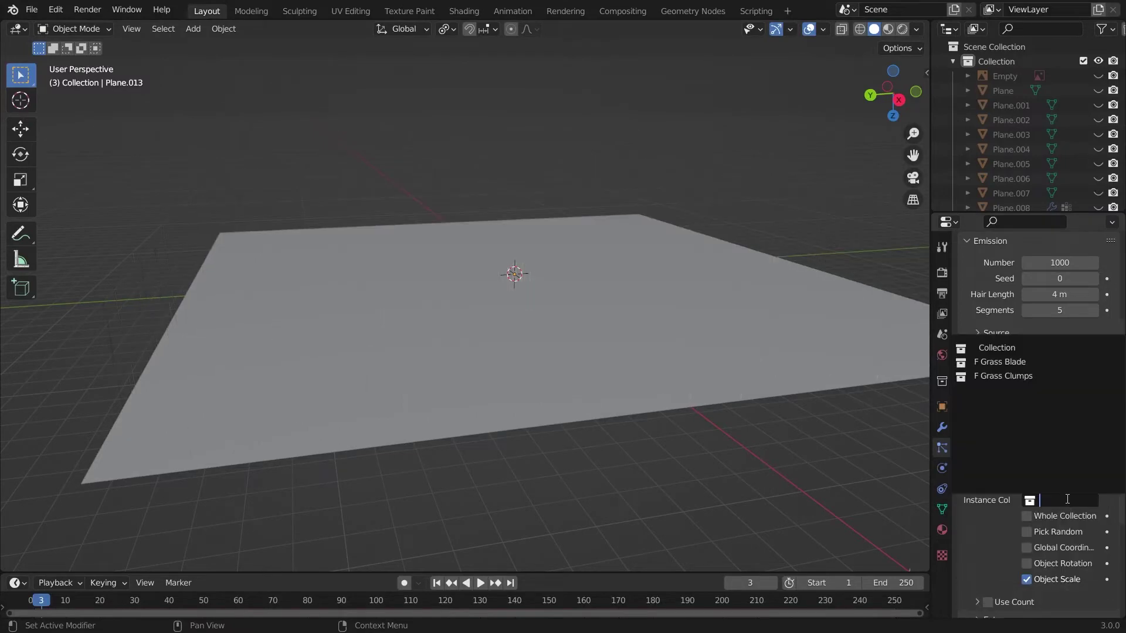
{"action": "left_click", "coordinate": [1037, 376]}
Scale down the ground plane so the scattered grass clumps sit closer together
{"action": "mouse_move", "coordinate": [470, 420]}
{"action": "middle_mouse_down"}
{"action": "mouse_move", "coordinate": [483, 451]}
{"action": "mouse_move", "coordinate": [490, 421]}
{"action": "middle_mouse_up"}
{"action": "scroll", "coordinate": [483, 450], "scroll_direction": "up", "scroll_amount": 8}
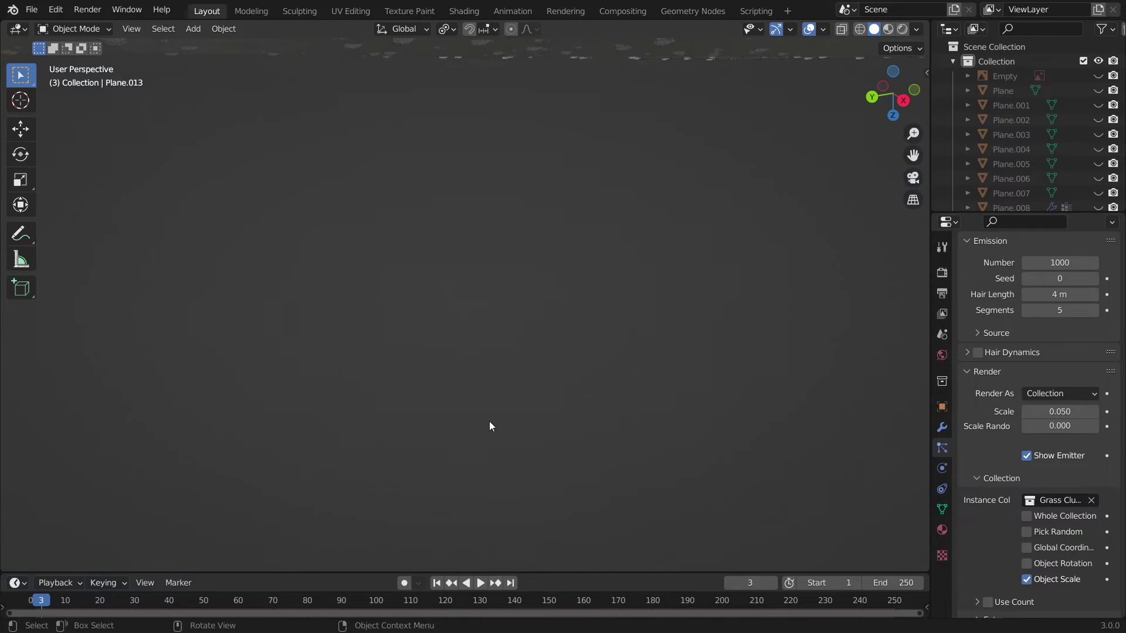
{"action": "scroll", "coordinate": [490, 422], "scroll_direction": "down", "scroll_amount": 5}
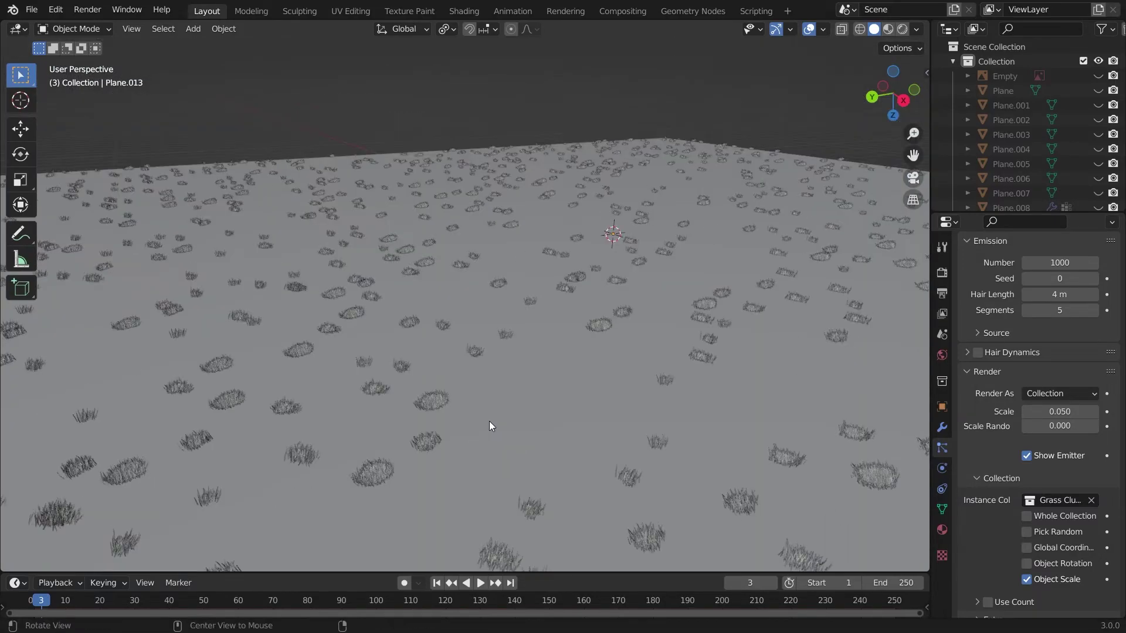
{"action": "left_click", "coordinate": [581, 425]}
{"action": "key", "text": "s"}
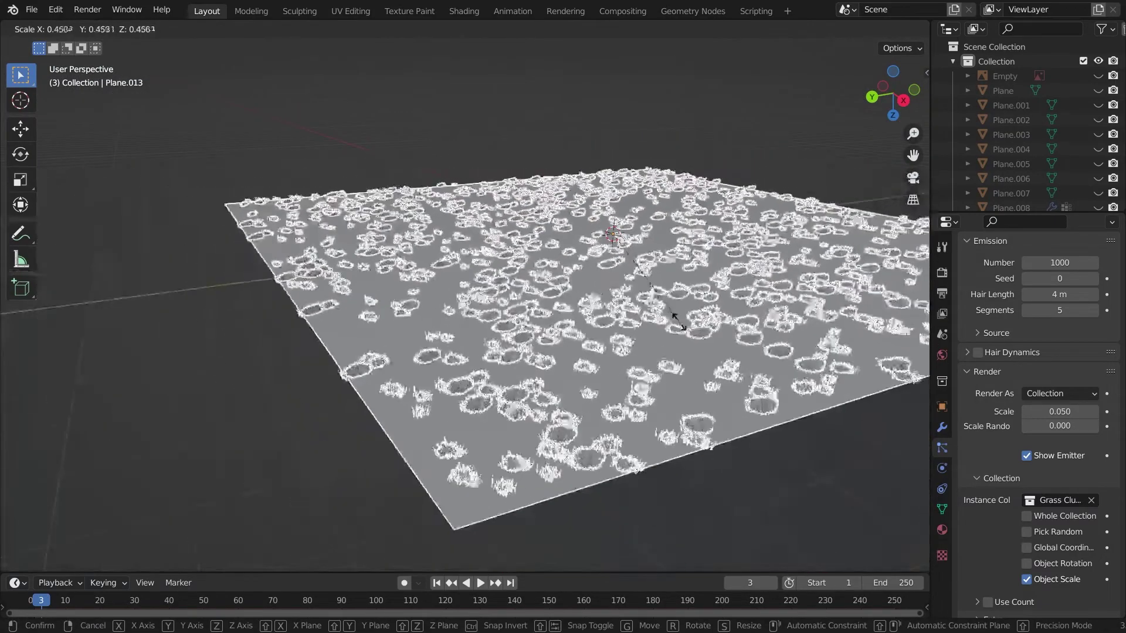
{"action": "left_click", "coordinate": [610, 357]}
{"action": "scroll", "coordinate": [593, 357], "scroll_direction": "up", "scroll_amount": 6}
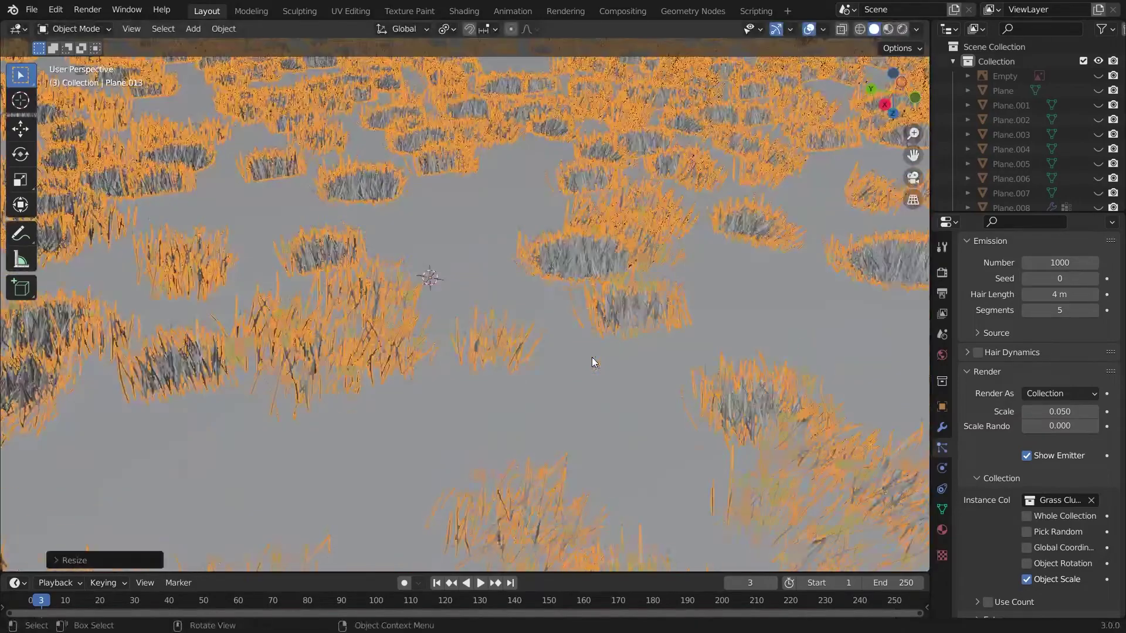
{"action": "left_click_drag", "start_coordinate": [592, 357], "coordinate": [611, 351], "text": "alt"}
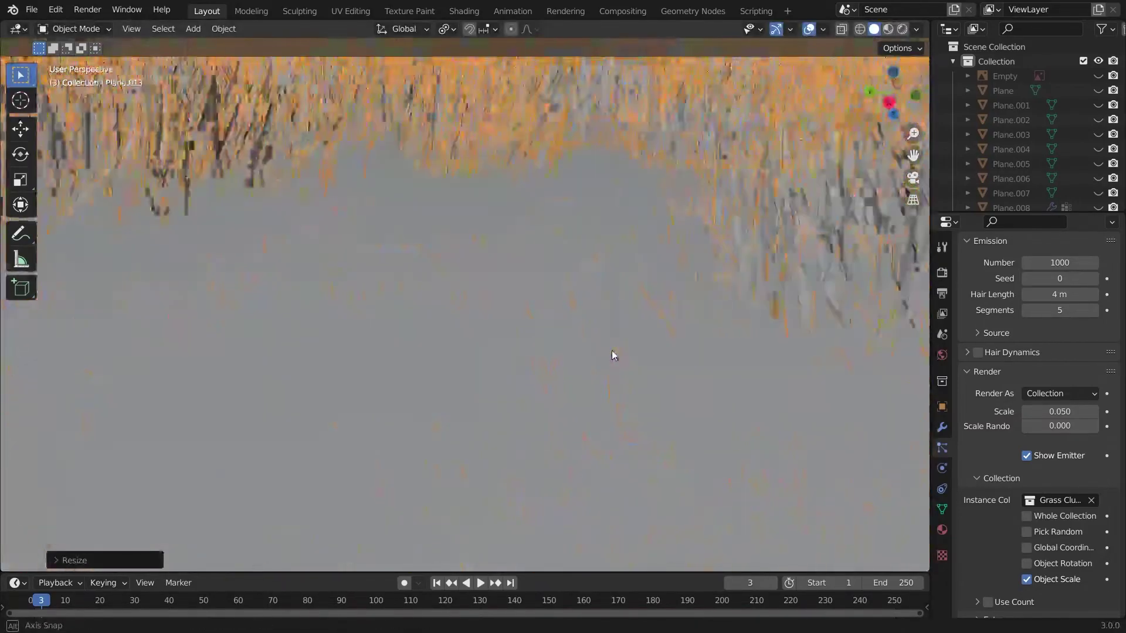
{"action": "scroll", "coordinate": [612, 350], "scroll_direction": "down", "scroll_amount": 7}
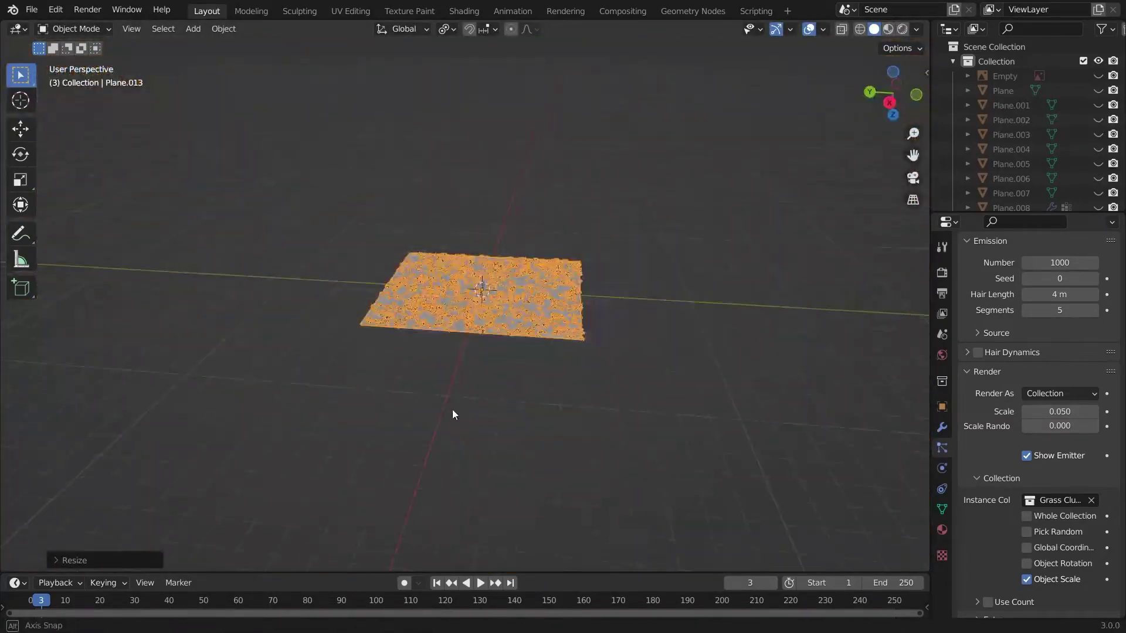
{"action": "middle_click_drag", "start_coordinate": [452, 409], "coordinate": [466, 375]}
In front view, open the largest grass clump for mesh editing and select all of its geometry
{"action": "key", "text": "KP_1"}
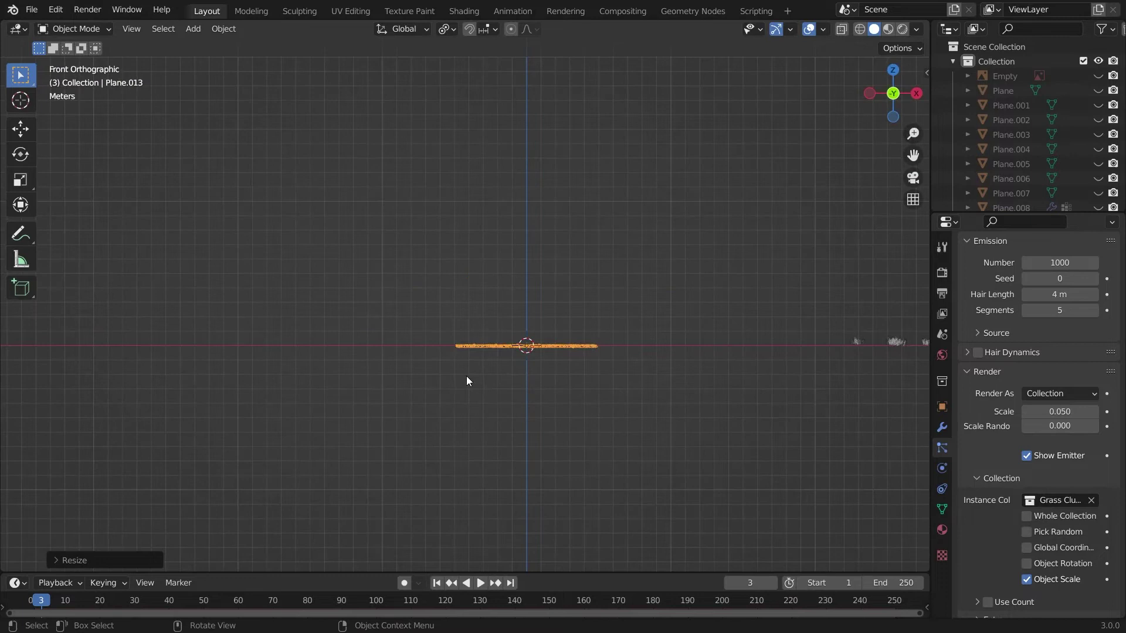
{"action": "scroll", "coordinate": [466, 380], "scroll_direction": "up", "scroll_amount": 10, "text": "ctrl"}
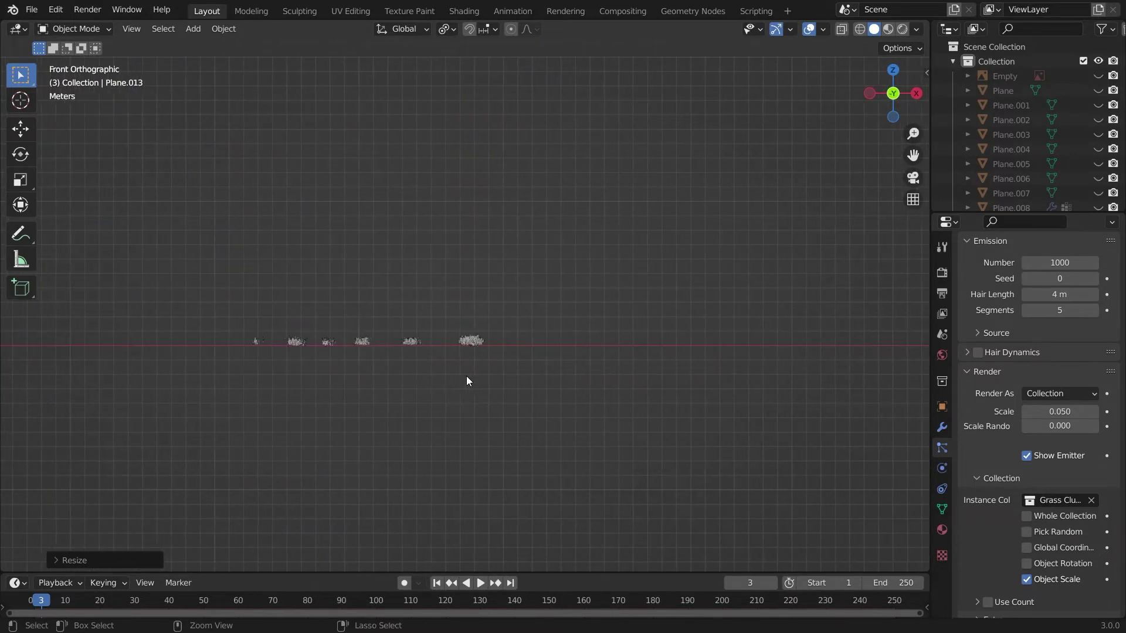
{"action": "scroll", "coordinate": [466, 380], "scroll_direction": "up", "scroll_amount": 8}
{"action": "left_click", "coordinate": [415, 456]}
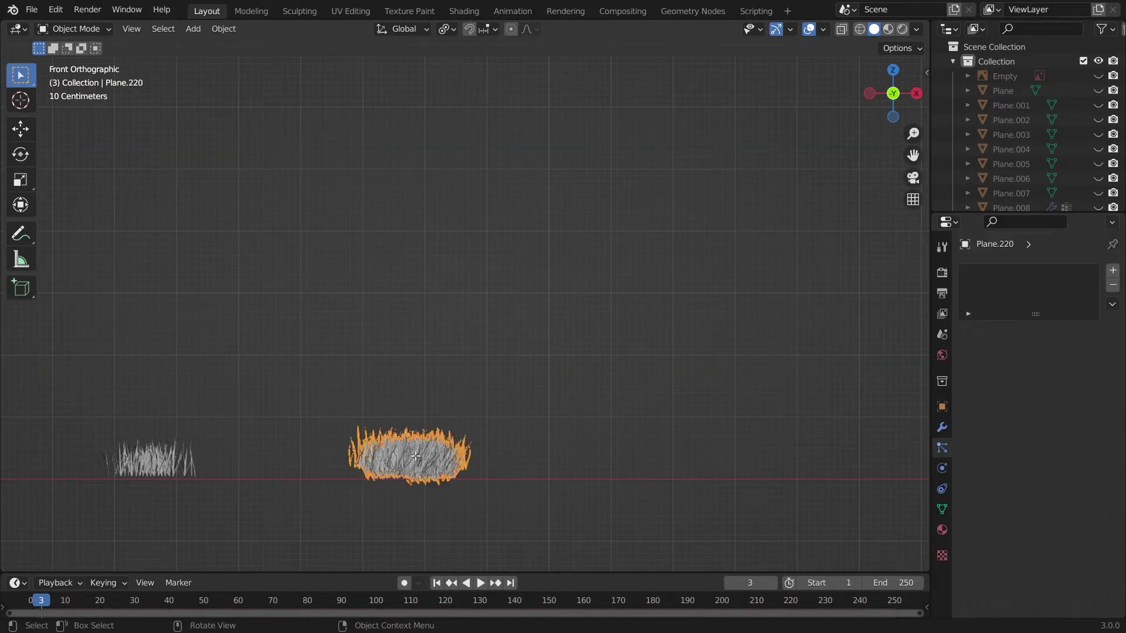
{"action": "key", "text": "Tab"}
{"action": "key", "text": "a"}
Try to level the largest grass clump by rotating its mesh slightly in front view
{"action": "key", "text": "r"}
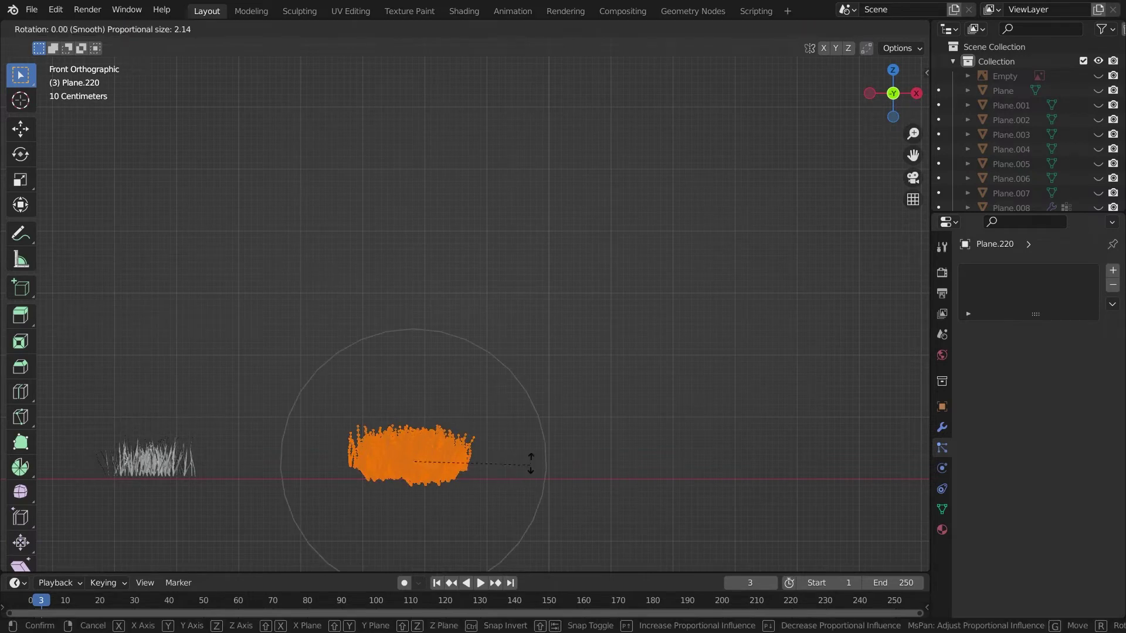
{"action": "left_click", "coordinate": [533, 445]}
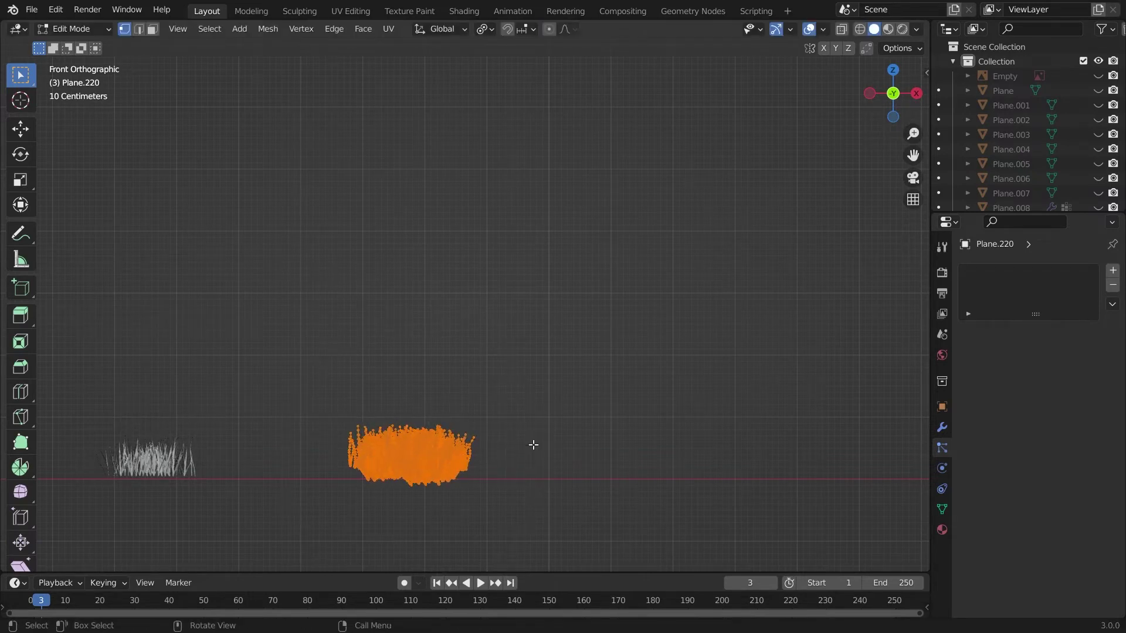
{"action": "key", "text": "r"}
{"action": "left_click", "coordinate": [533, 430]}
{"action": "key", "text": "Tab"}
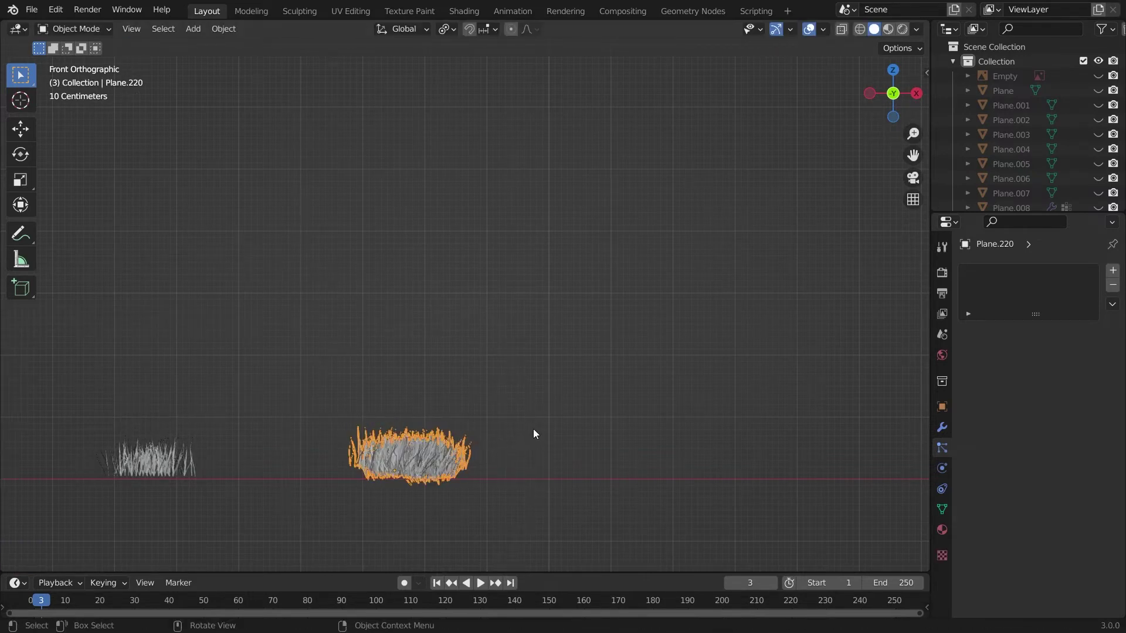
Set the transform pivot point to Bounding Box Center and rotate the largest clump's mesh by about -3.35 degrees in front view
{"action": "key", "text": "Tab"}
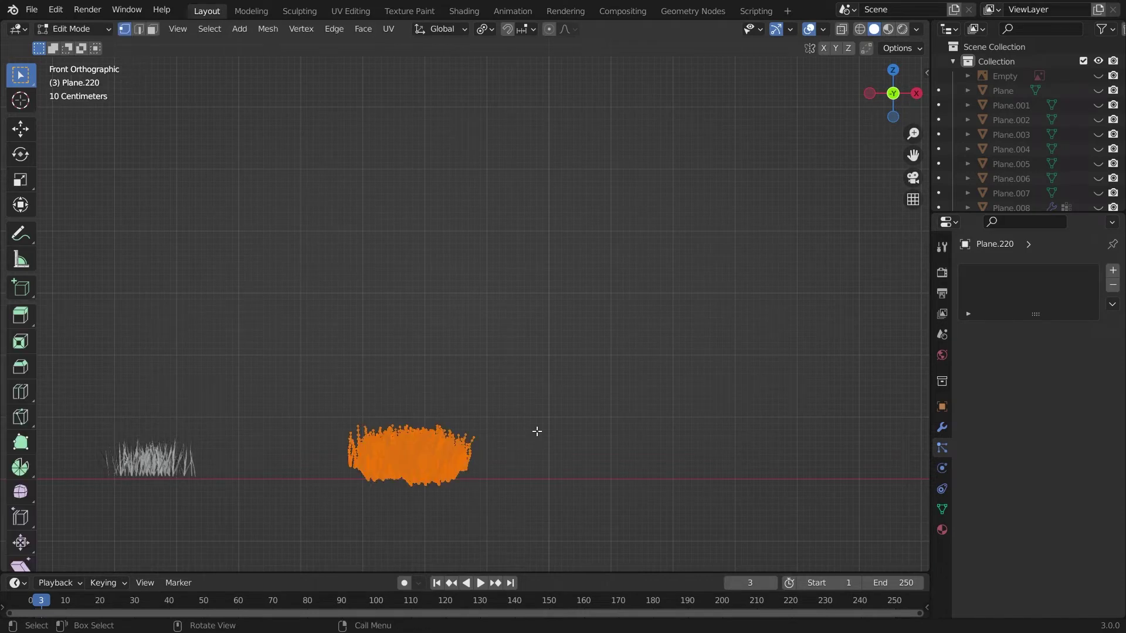
{"action": "left_click", "coordinate": [436, 28]}
{"action": "left_click", "coordinate": [484, 29]}
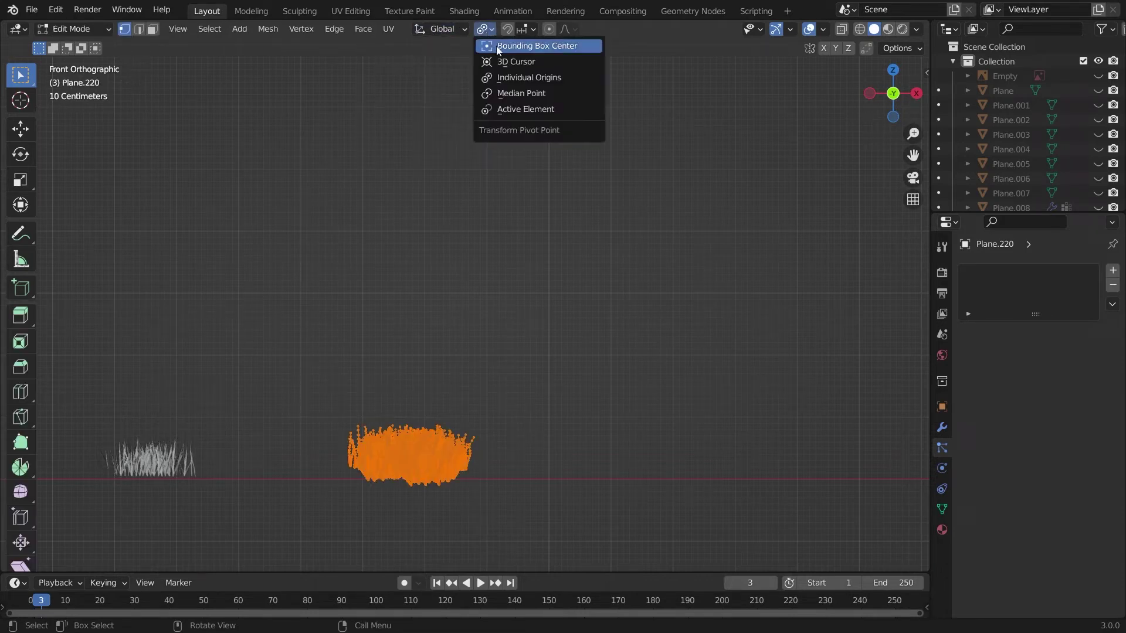
{"action": "left_click", "coordinate": [499, 46]}
{"action": "key", "text": "r"}
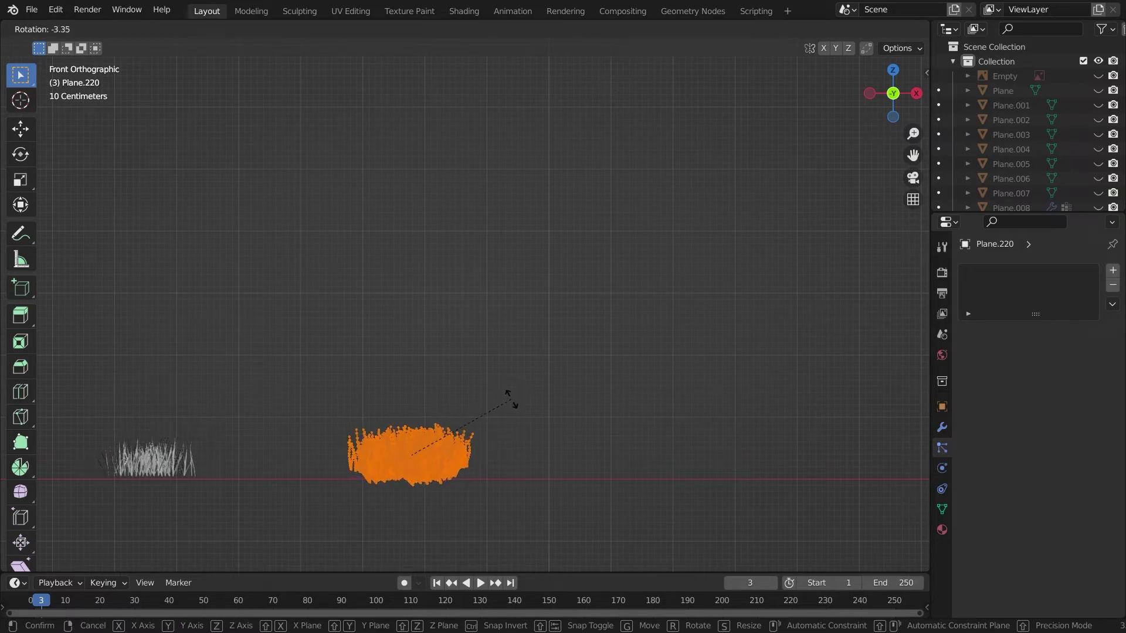
{"action": "left_click", "coordinate": [510, 399]}
{"action": "key", "text": "Tab"}
{"action": "middle_click_drag", "start_coordinate": [450, 463], "coordinate": [327, 504]}
{"action": "left_click", "coordinate": [345, 508]}
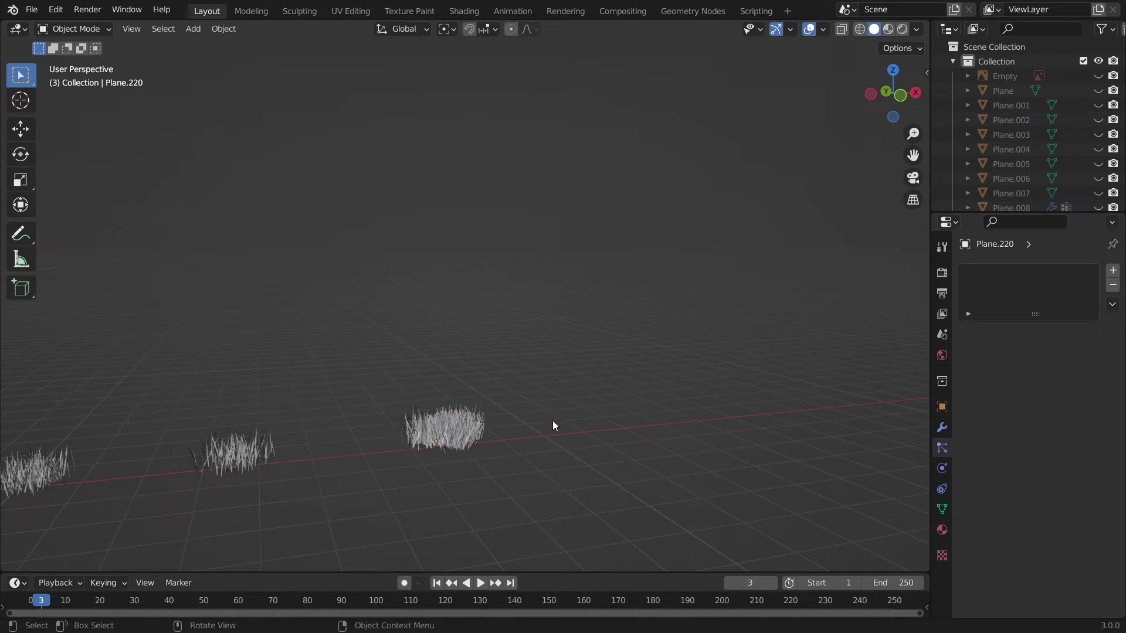
Select the ground plane and isolate it in local view to check the direction of its grass
{"action": "middle_click_drag", "start_coordinate": [553, 421], "coordinate": [305, 498]}
{"action": "left_click", "coordinate": [686, 104]}
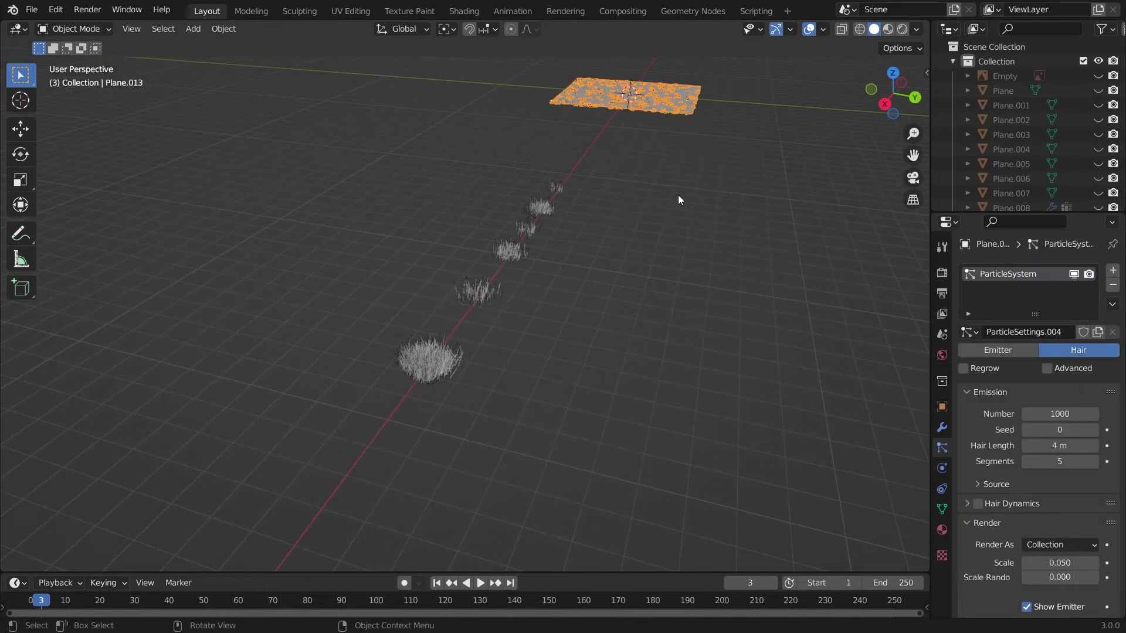
{"action": "key", "text": "KP_Divide"}
{"action": "left_click", "coordinate": [674, 159]}
{"action": "middle_click_drag", "start_coordinate": [674, 158], "coordinate": [291, 44]}
{"action": "scroll", "coordinate": [325, 402], "scroll_direction": "up", "scroll_amount": 3}
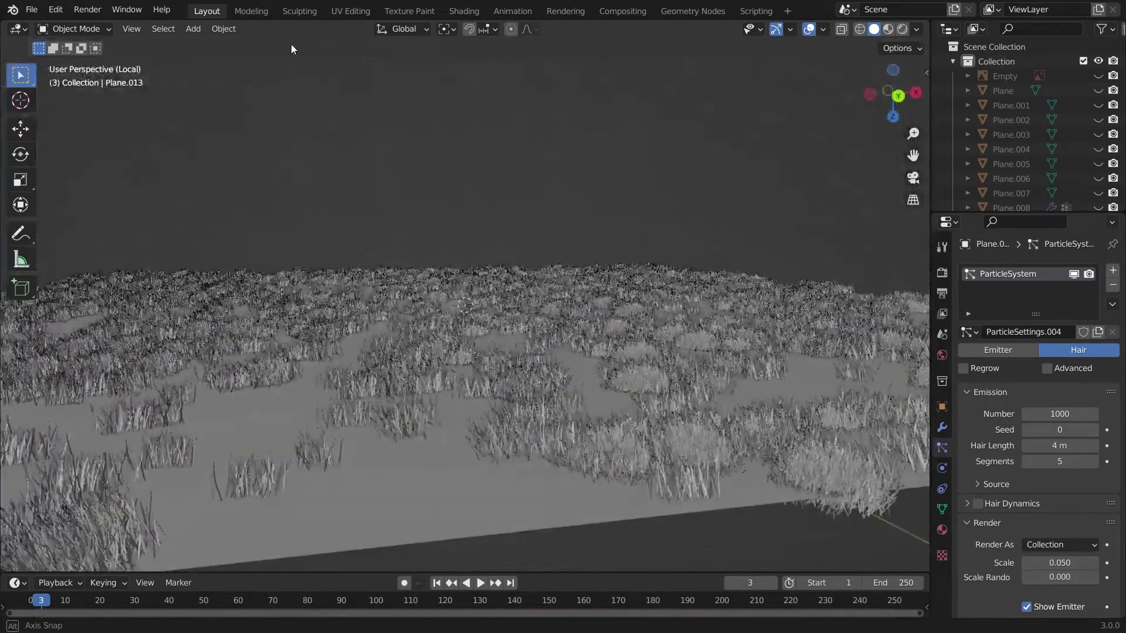
{"action": "left_click", "coordinate": [406, 378]}
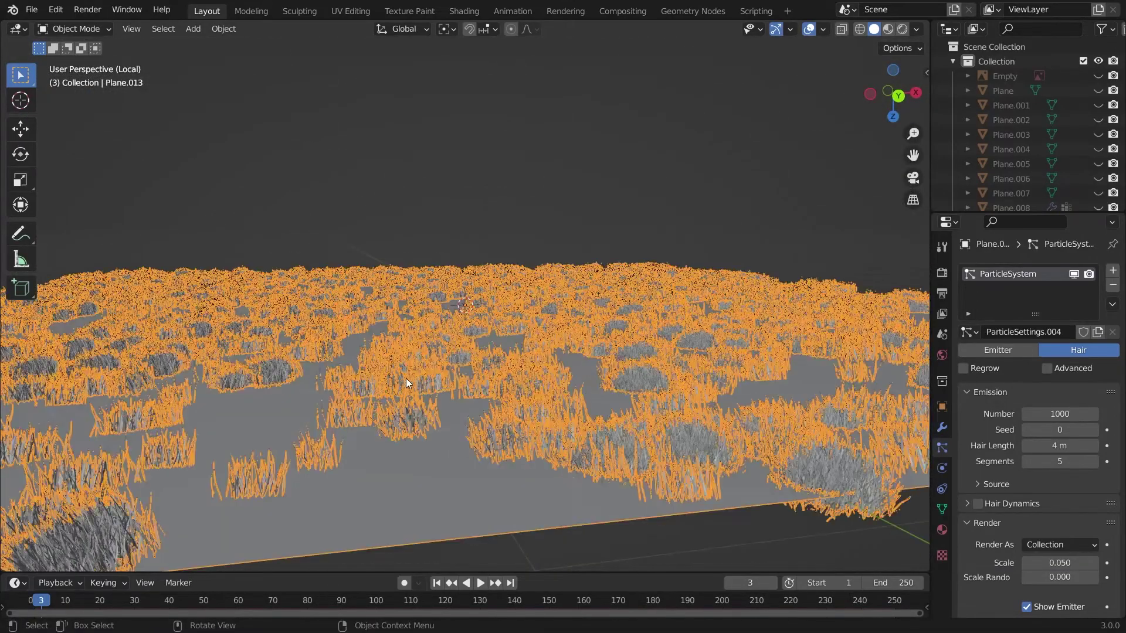
Try a 90° turn of the ground plane about the global X axis, and flip it by 180° about X instead
{"action": "type", "text": "rx90"}
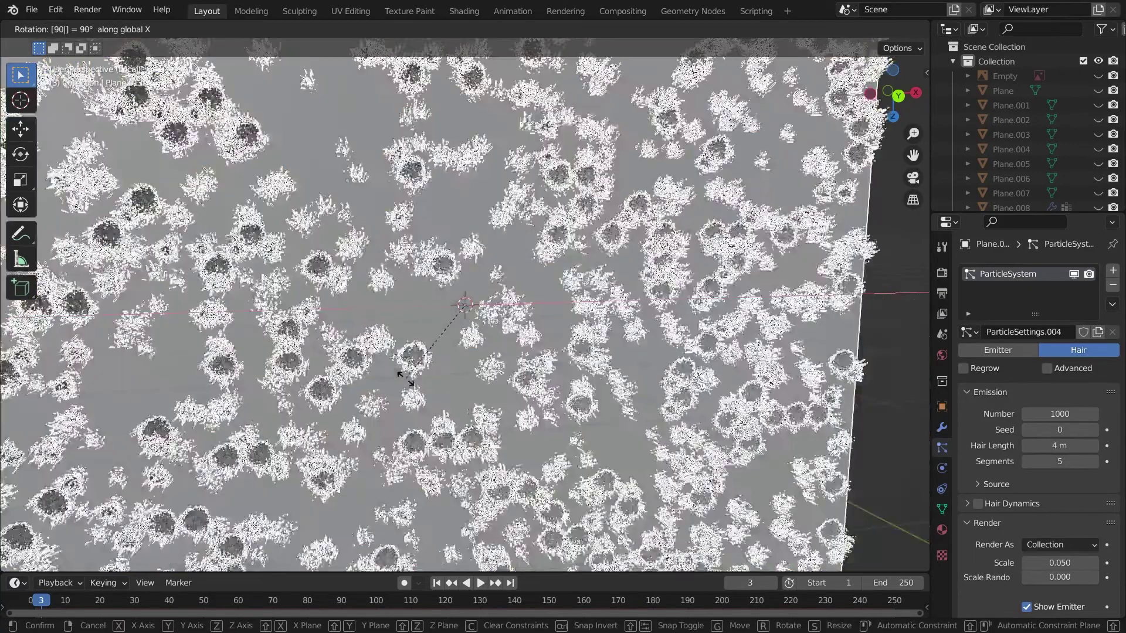
{"action": "key", "text": "Return"}
{"action": "key", "text": "r"}
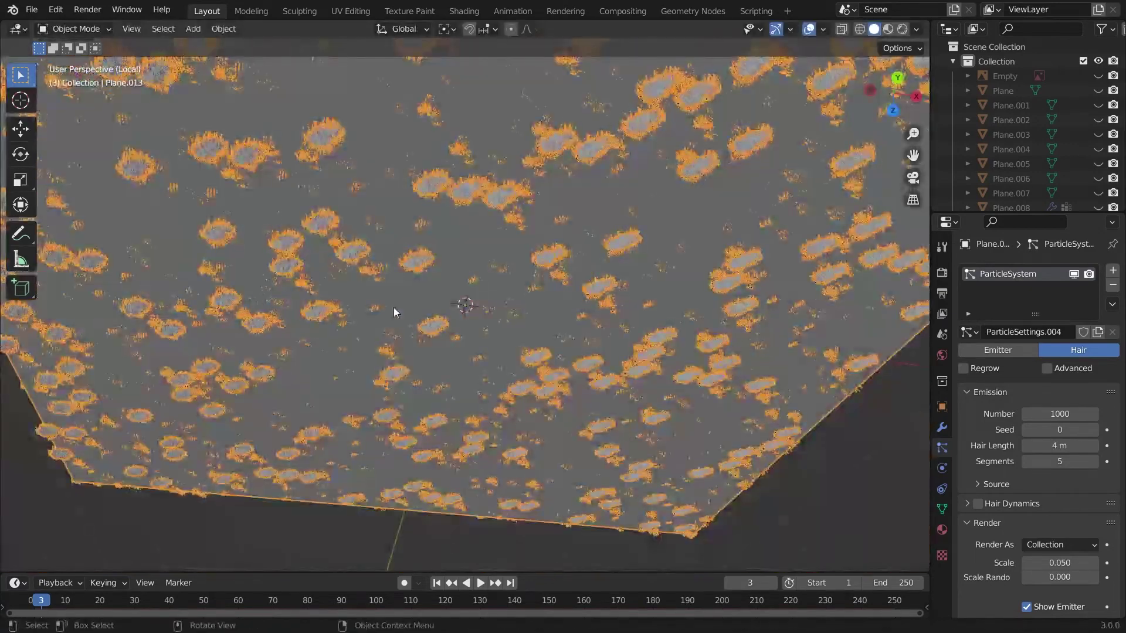
{"action": "type", "text": "x180"}
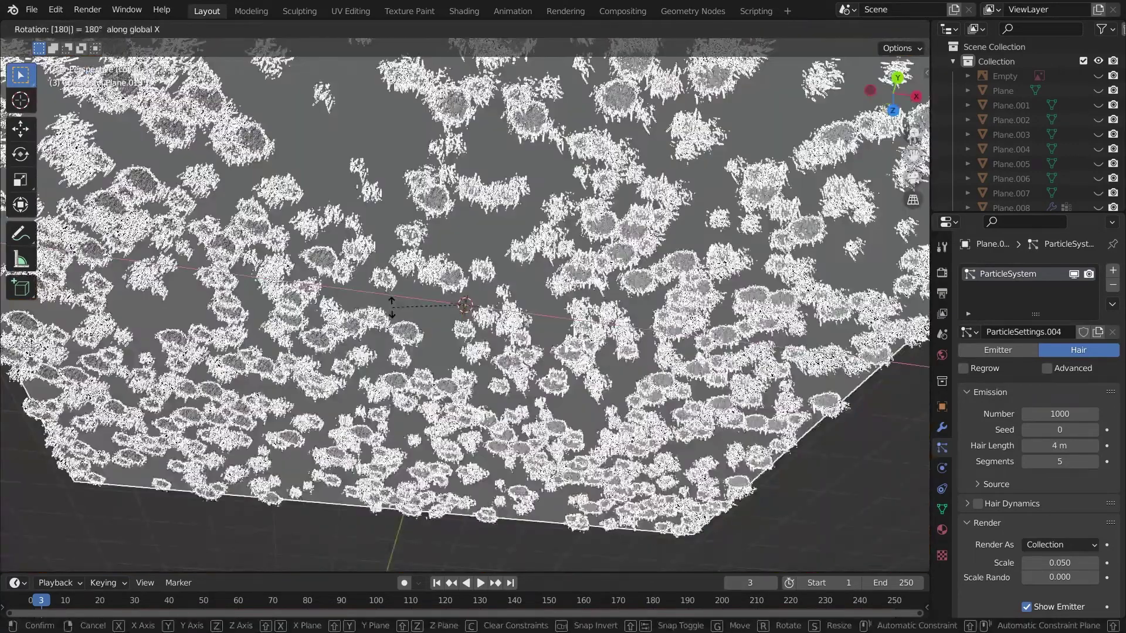
{"action": "key", "text": "Return"}
{"action": "middle_click_drag", "start_coordinate": [392, 308], "coordinate": [428, 143]}
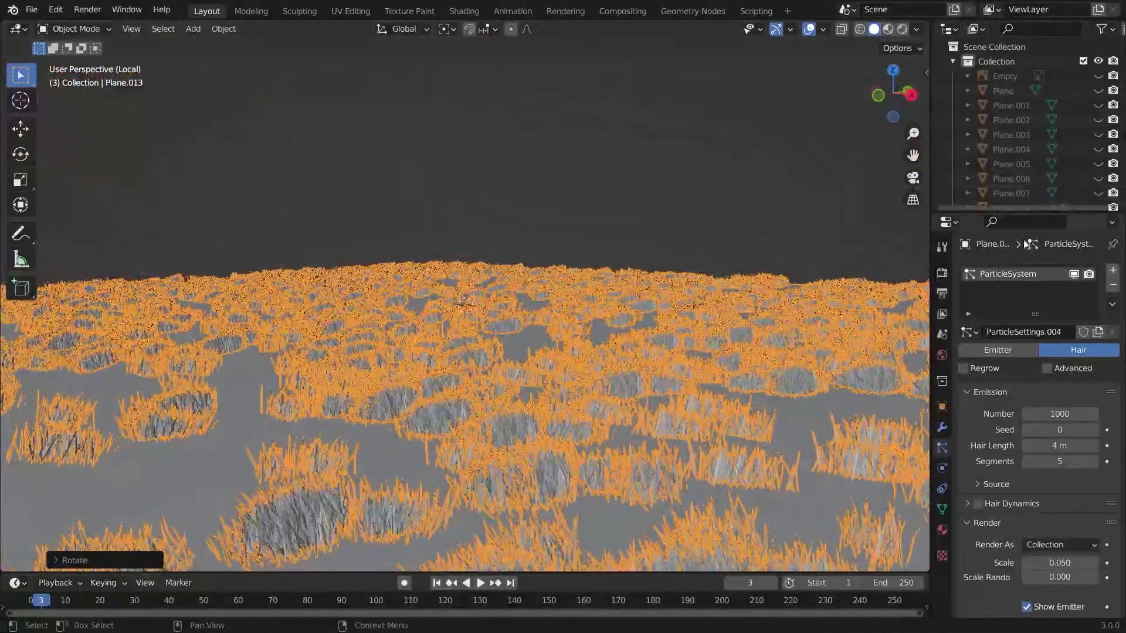
Enable the advanced hair settings and particle rotation, with the orientation axis set to Global Z
{"action": "left_click", "coordinate": [1095, 370]}
{"action": "scroll", "coordinate": [987, 385], "scroll_direction": "down", "scroll_amount": 6}
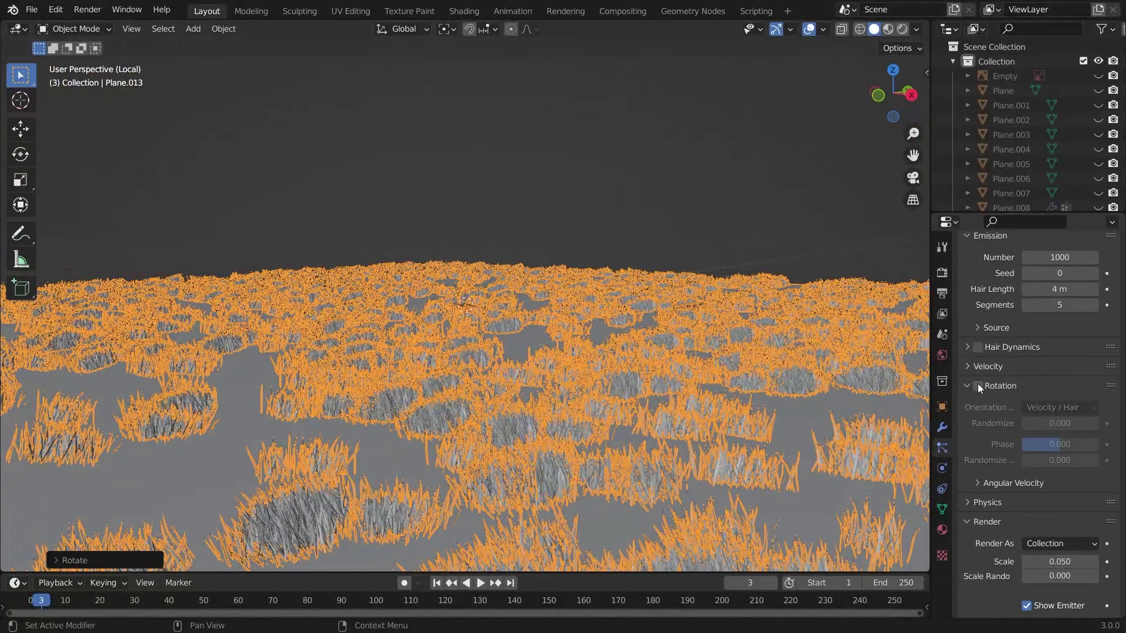
{"action": "left_click", "coordinate": [991, 386]}
{"action": "left_click", "coordinate": [978, 385]}
{"action": "left_click", "coordinate": [1061, 408]}
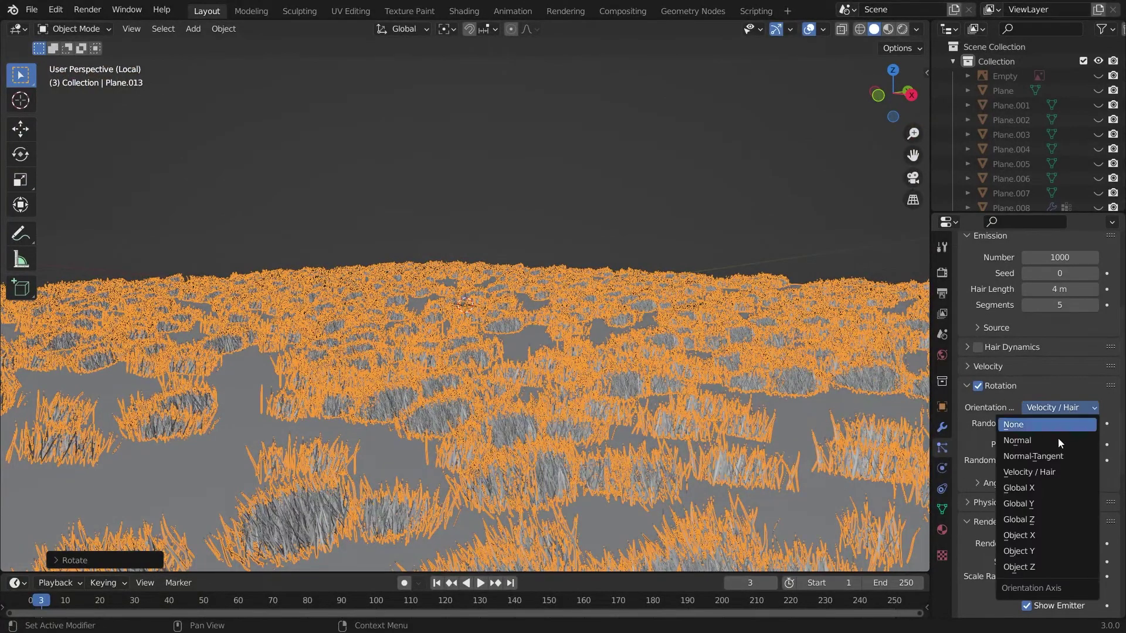
{"action": "left_click", "coordinate": [1040, 520]}
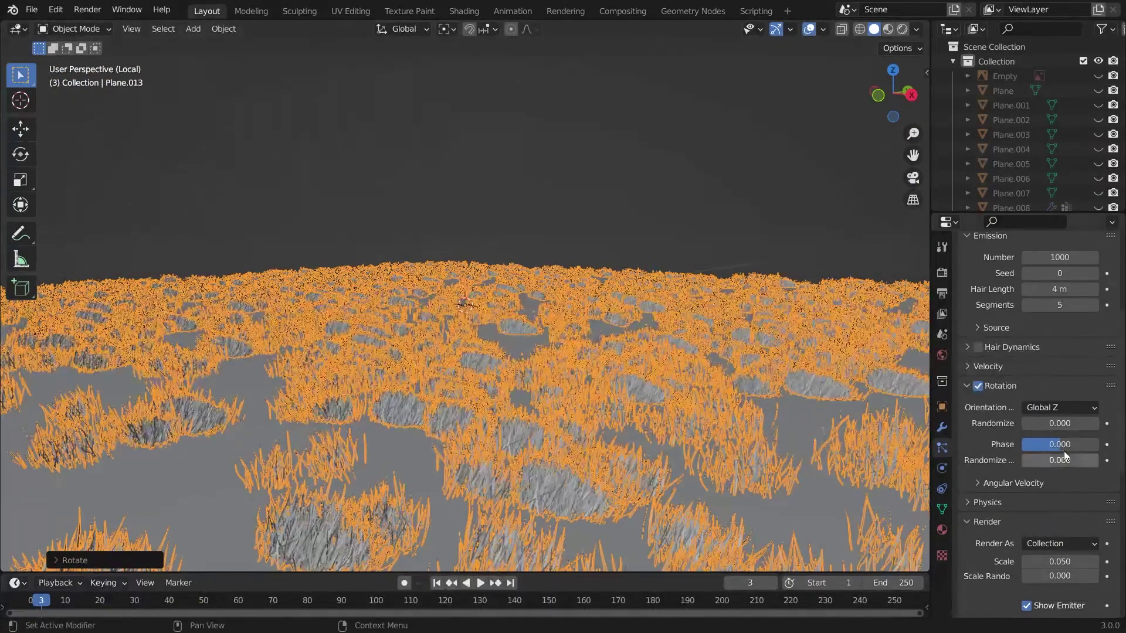
{"action": "left_click_drag", "start_coordinate": [1051, 444], "coordinate": [1098, 460]}
Leave local view, select all the source grass clumps and move them down along Z below the ground plane
{"action": "left_click_drag", "start_coordinate": [494, 438], "coordinate": [518, 344], "text": "alt"}
{"action": "left_click", "coordinate": [554, 199]}
{"action": "left_click_drag", "start_coordinate": [553, 199], "coordinate": [508, 312], "text": "alt"}
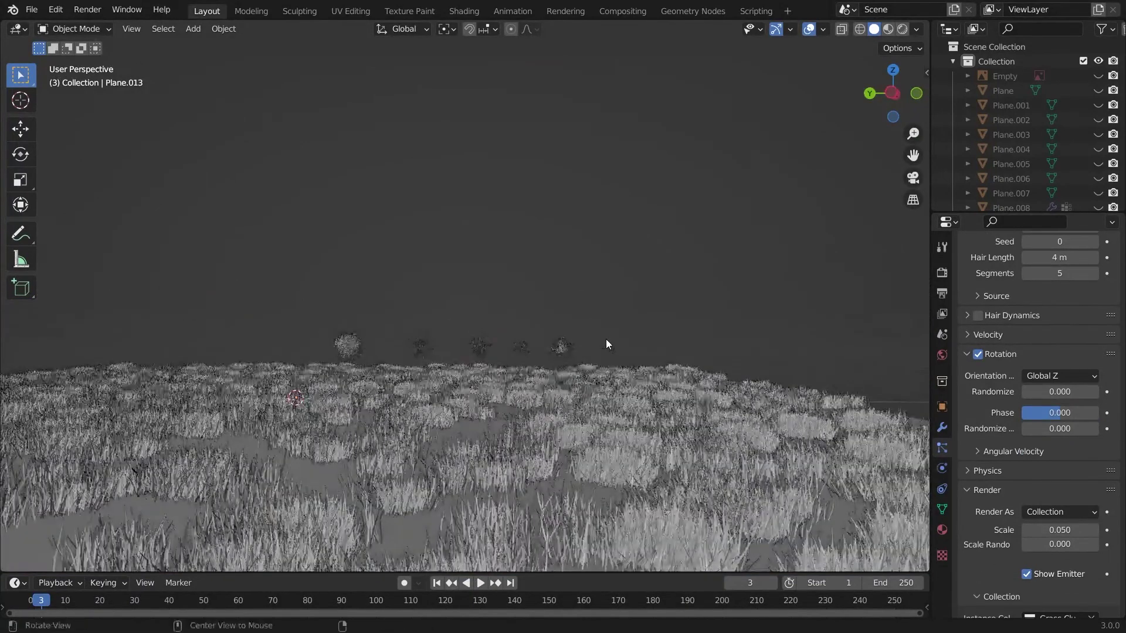
{"action": "left_click_drag", "start_coordinate": [289, 310], "coordinate": [687, 362]}
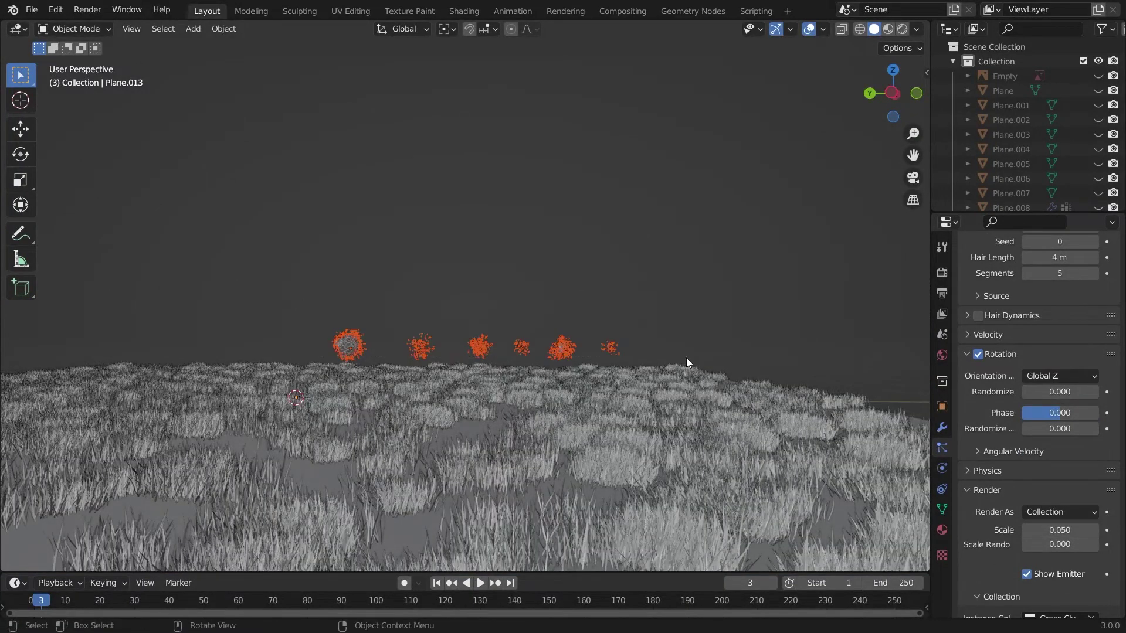
{"action": "key", "text": "g"}
{"action": "key", "text": "z"}
{"action": "left_click", "coordinate": [624, 45]}
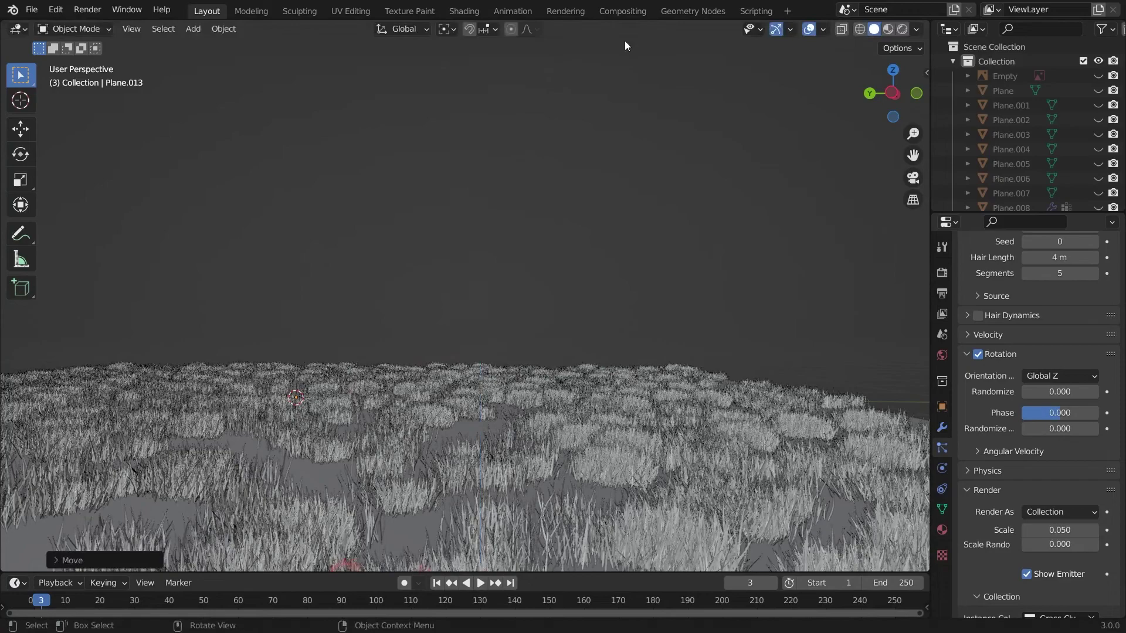
Set the particle rotation phase to 1 and its randomization to 2, and set the scale randomness to 0.254
{"action": "middle_click_drag", "start_coordinate": [609, 242], "coordinate": [496, 265]}
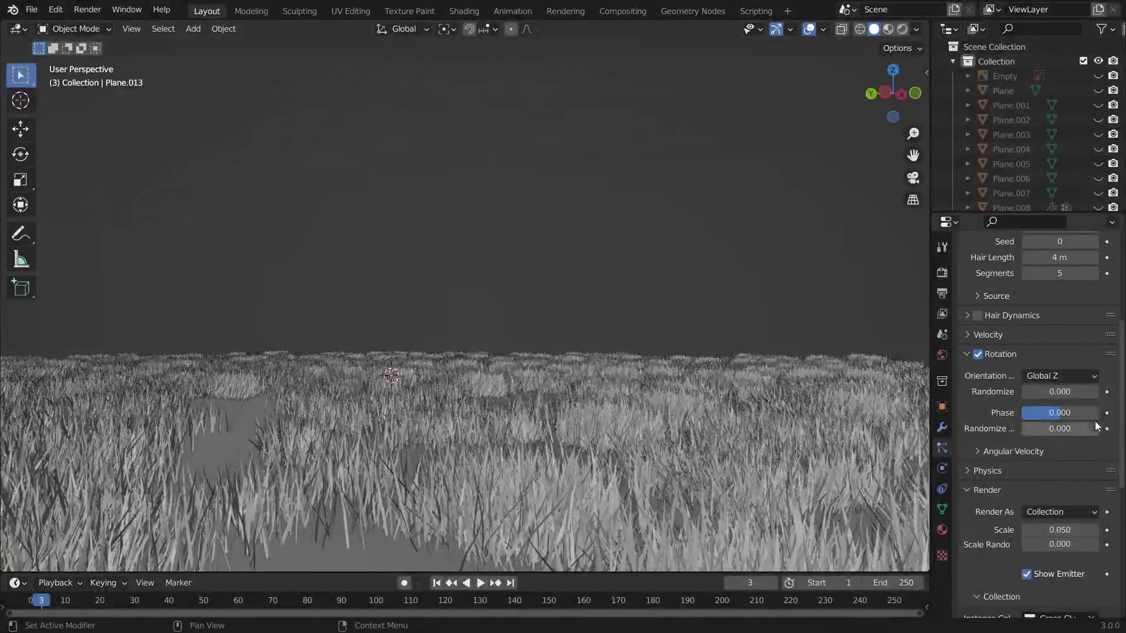
{"action": "left_click_drag", "start_coordinate": [1068, 412], "coordinate": [1102, 428]}
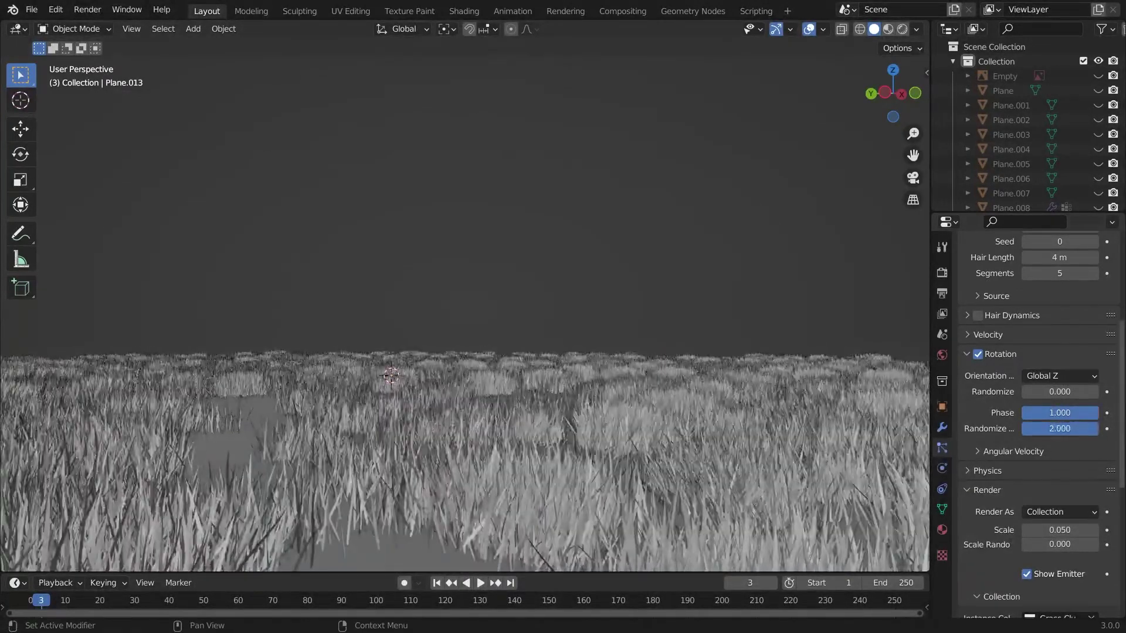
{"action": "scroll", "coordinate": [1121, 463], "scroll_direction": "down", "scroll_amount": 6}
{"action": "scroll", "coordinate": [1121, 463], "scroll_direction": "up", "scroll_amount": 4}
{"action": "left_click_drag", "start_coordinate": [1097, 357], "coordinate": [1088, 357]}
{"action": "scroll", "coordinate": [1032, 418], "scroll_direction": "down", "scroll_amount": 2}
{"action": "left_click_drag", "start_coordinate": [1025, 418], "coordinate": [1043, 425]}
{"action": "scroll", "coordinate": [1044, 425], "scroll_direction": "down", "scroll_amount": 5}
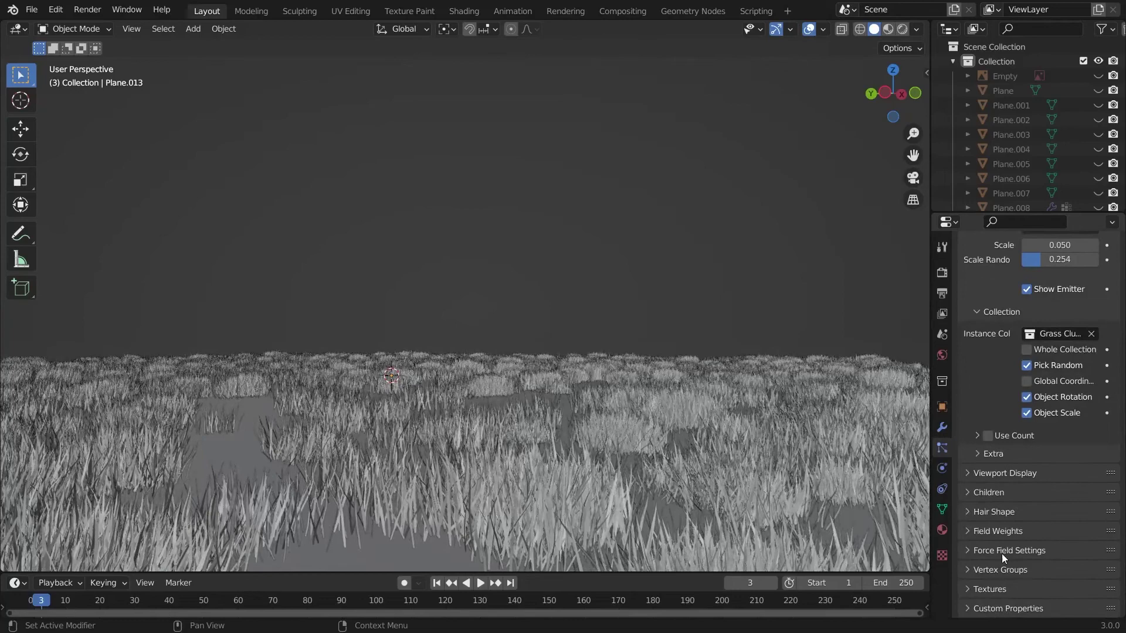
Set the grass particle system's children to Interpolated and preview the result in rendered shading
{"action": "left_click", "coordinate": [990, 497]}
{"action": "left_click", "coordinate": [1088, 514]}
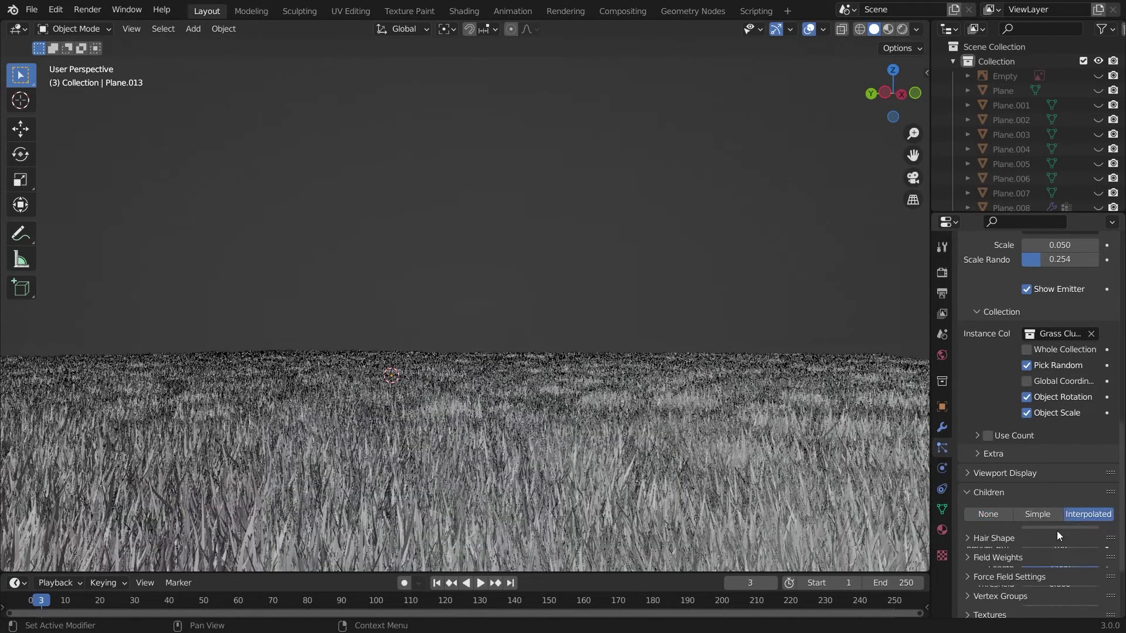
{"action": "left_click", "coordinate": [902, 30]}
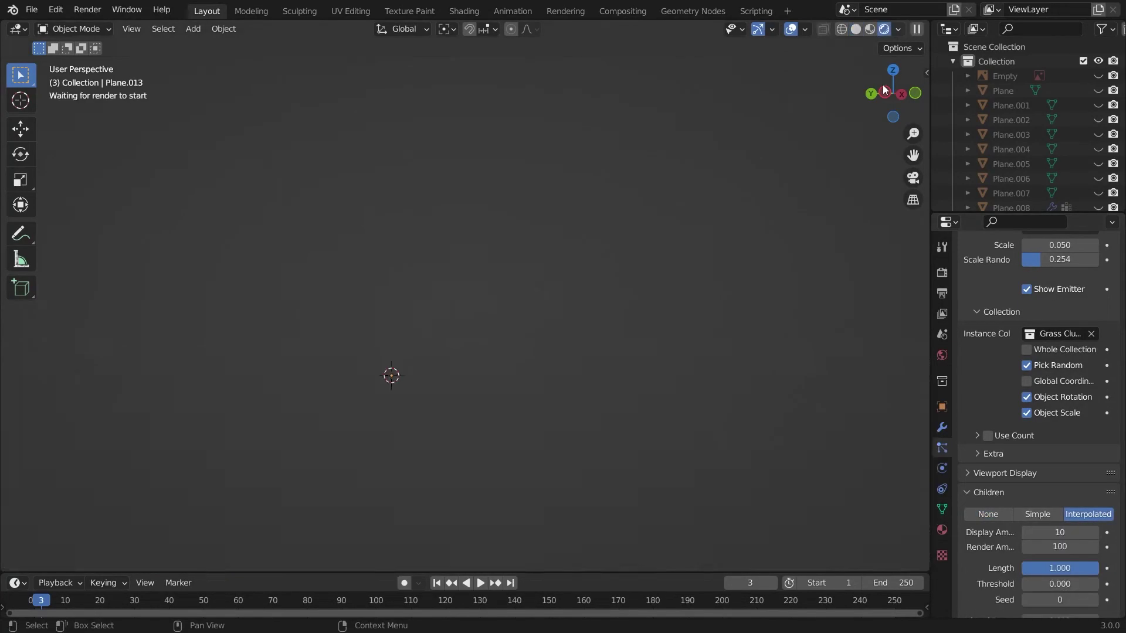
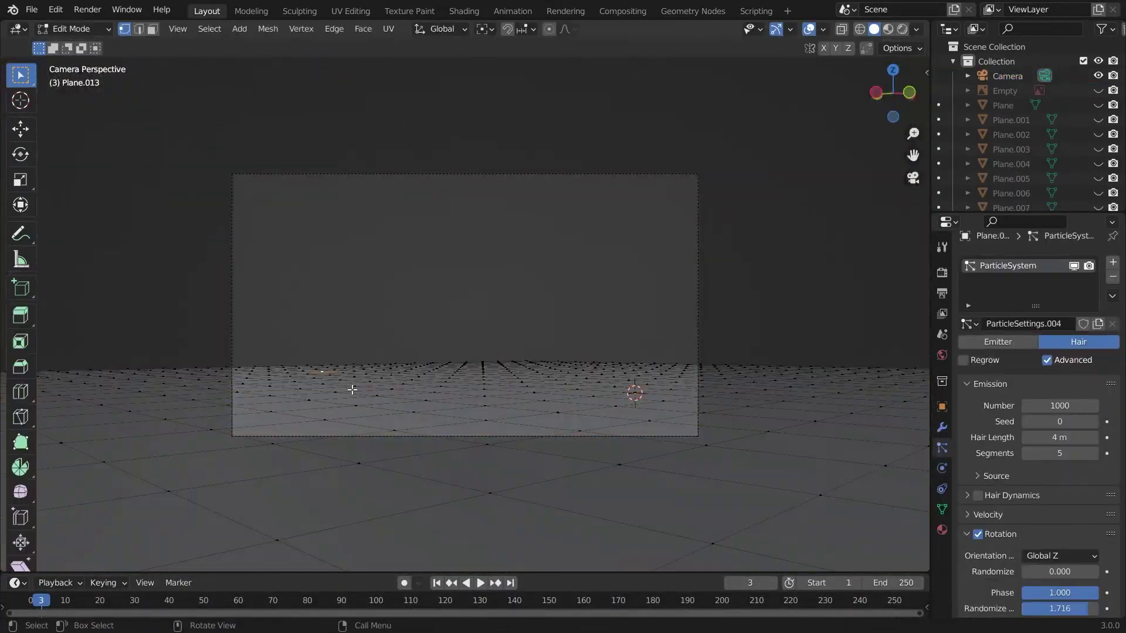
Turn on proportional editing and move two distant ground vertices to shape soft unevenness along the horizon
{"action": "key", "text": "g"}
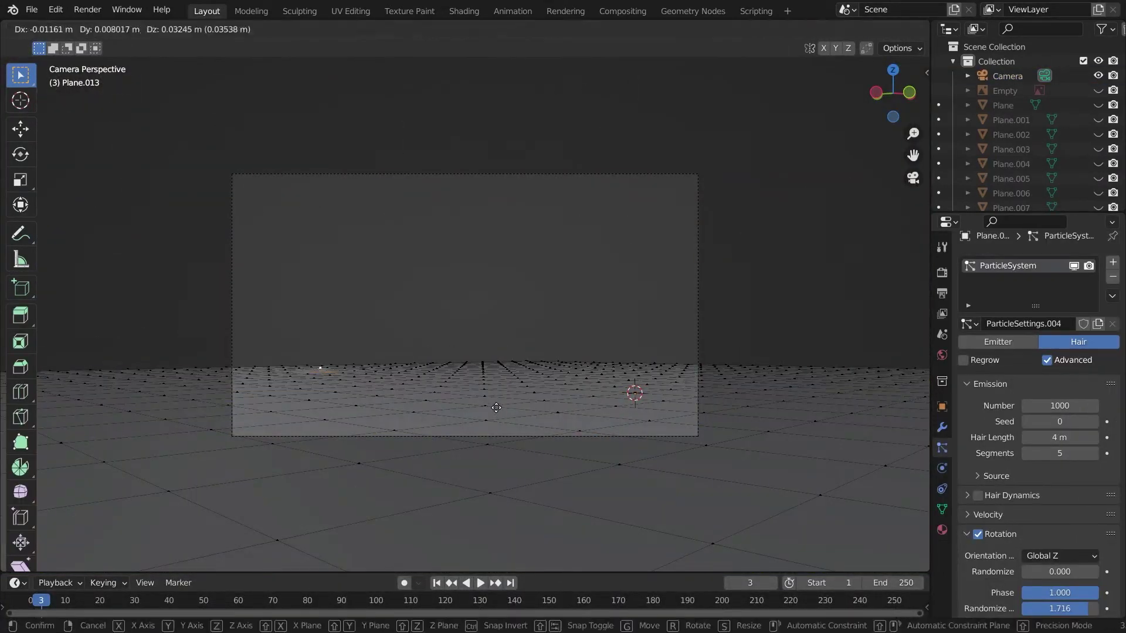
{"action": "key", "text": "Escape"}
{"action": "key", "text": "o"}
{"action": "key", "text": "g"}
{"action": "left_click", "coordinate": [509, 392]}
{"action": "left_click", "coordinate": [667, 366]}
{"action": "key", "text": "g"}
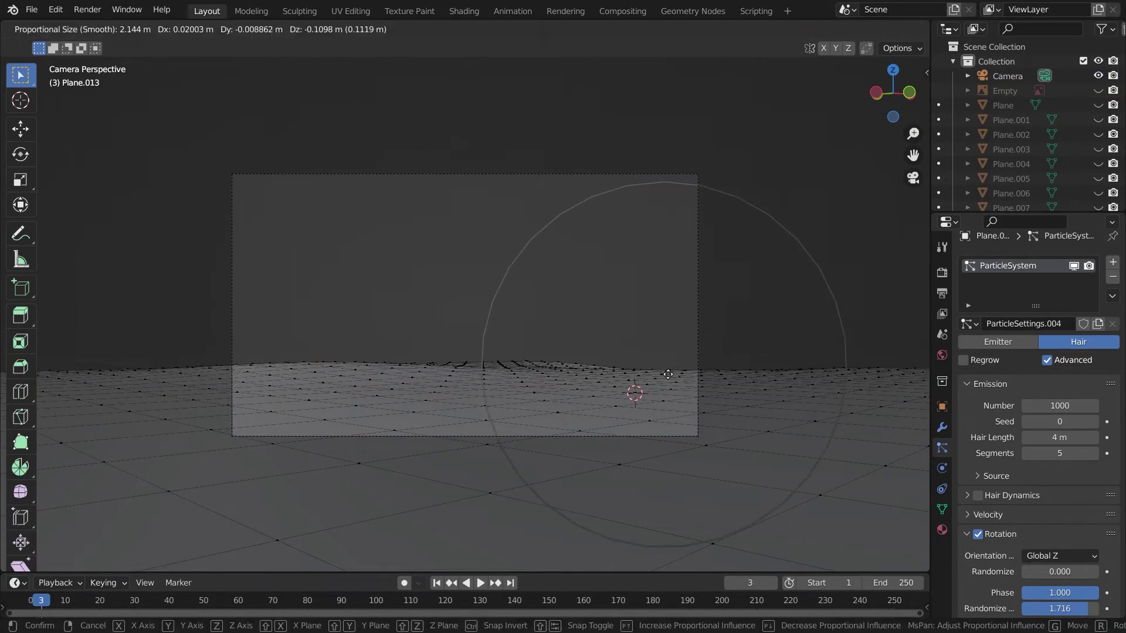
{"action": "left_click", "coordinate": [514, 388]}
Move two nearer ground vertices with proportional falloff, one at the camera frame's lower edge and one outside it
{"action": "left_click", "coordinate": [523, 436]}
{"action": "key", "text": "g"}
{"action": "left_click", "coordinate": [489, 462]}
{"action": "left_click", "coordinate": [193, 421]}
{"action": "key", "text": "g"}
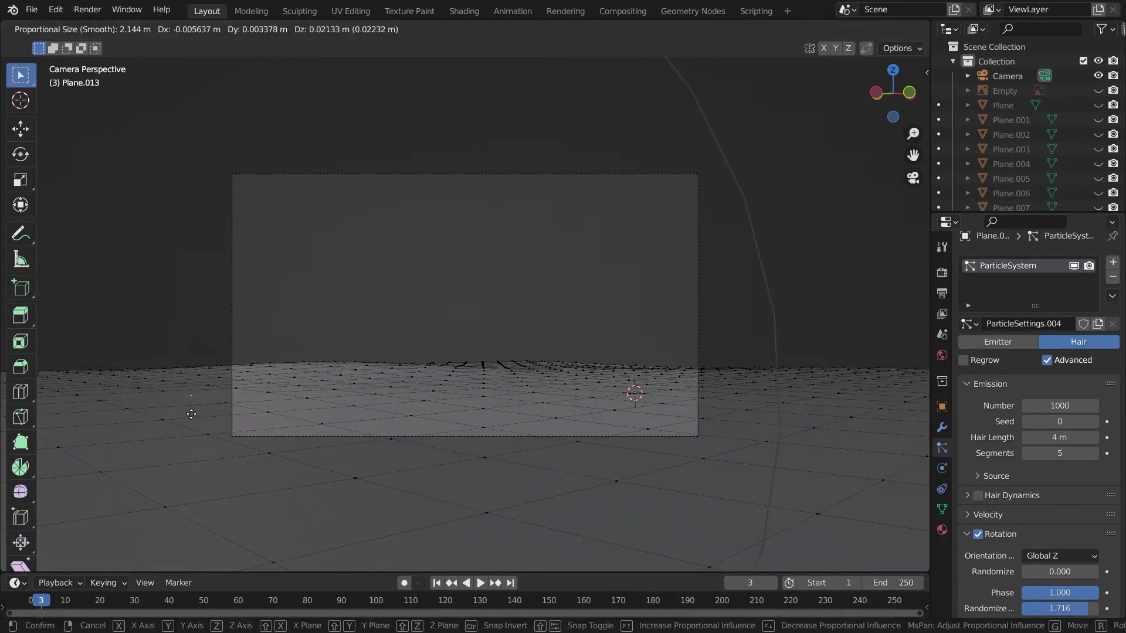
{"action": "left_click", "coordinate": [192, 415]}
Displace more ground vertices beyond the frame's far side and at the horizon with proportional falloff
{"action": "left_click", "coordinate": [822, 391]}
{"action": "key", "text": "g"}
{"action": "left_click", "coordinate": [827, 394]}
{"action": "key", "text": "g"}
{"action": "left_click", "coordinate": [830, 397]}
{"action": "key", "text": "g"}
{"action": "left_click", "coordinate": [516, 362]}
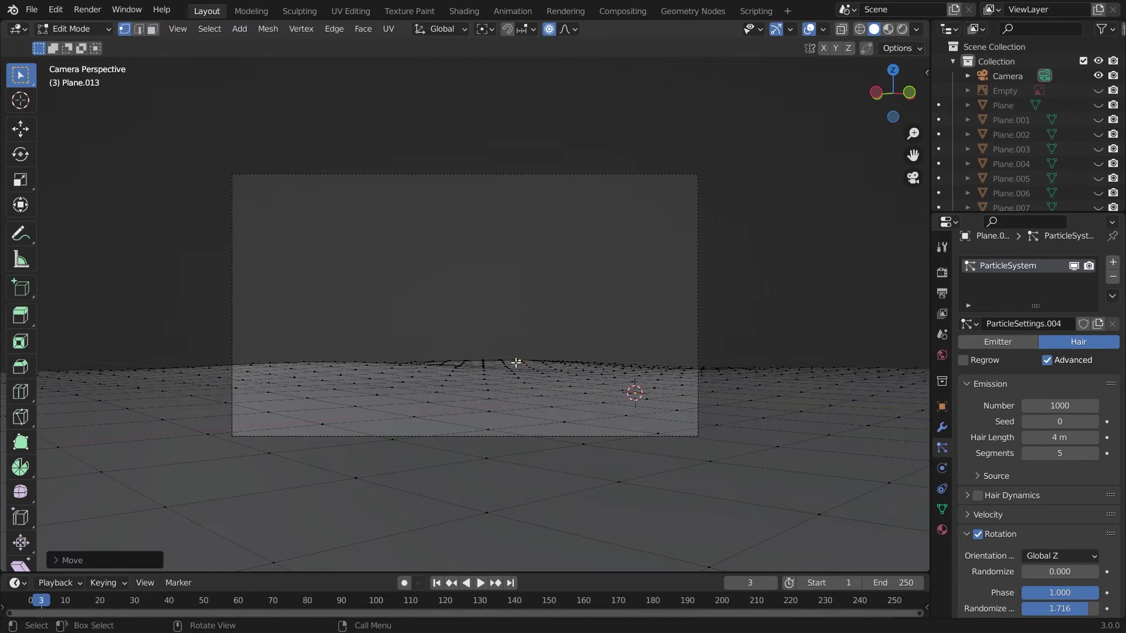
Preview the reshaped ground in rendered shading through the camera and return to Object Mode
{"action": "left_click", "coordinate": [903, 29]}
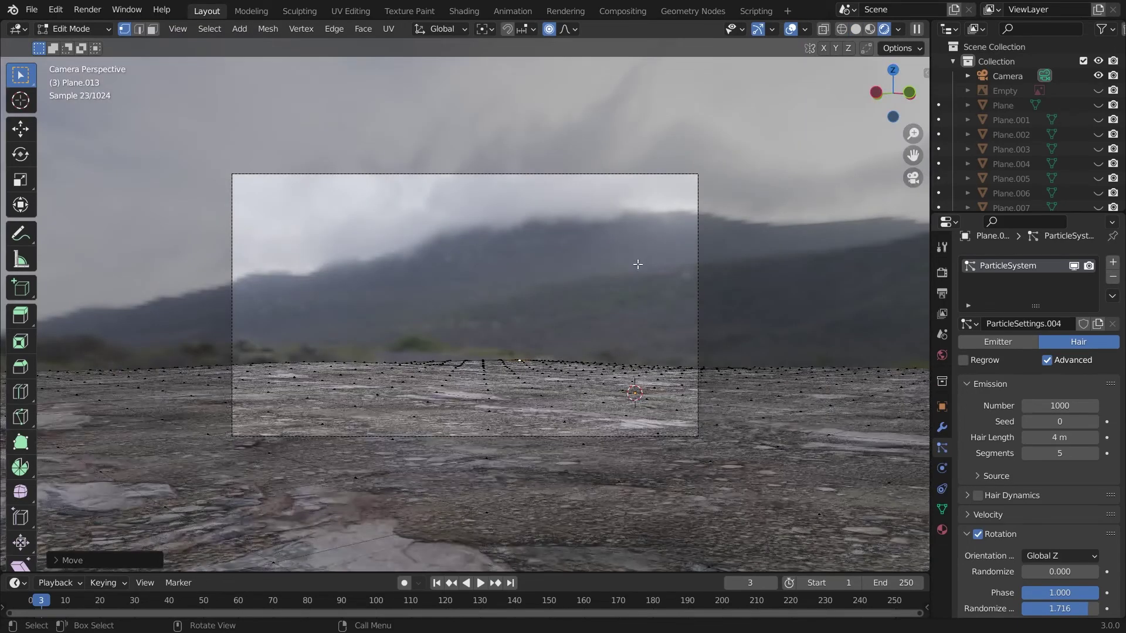
{"action": "middle_click_drag", "start_coordinate": [632, 269], "coordinate": [614, 266]}
{"action": "key", "text": "KP_0"}
{"action": "key", "text": "Tab"}
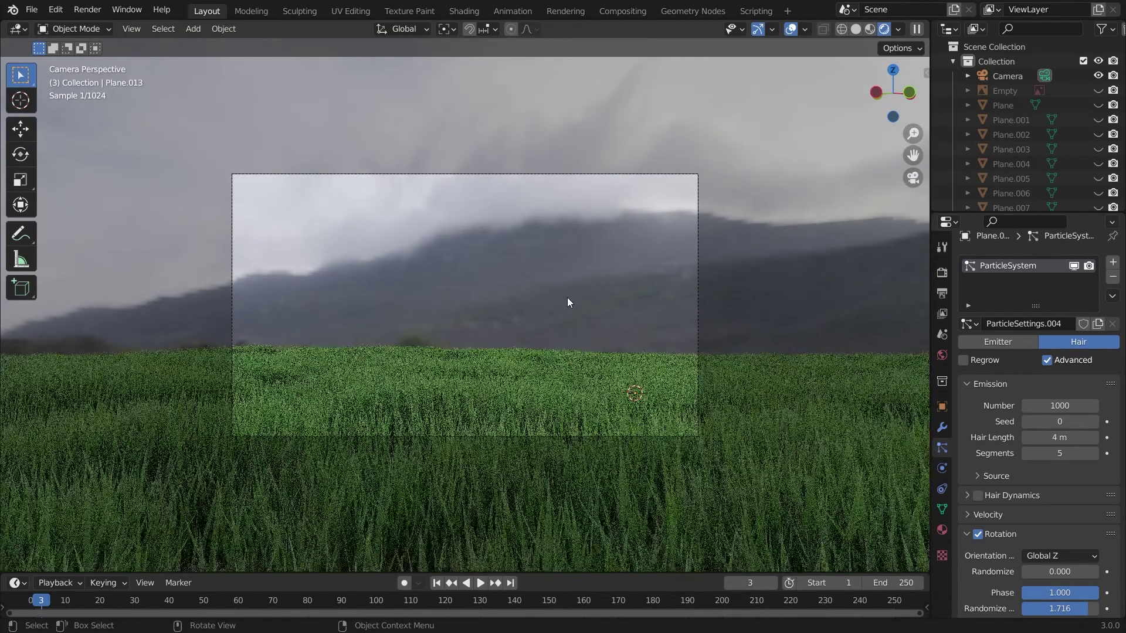
Set the scene's color management look to Medium High Contrast
{"action": "left_click", "coordinate": [941, 273]}
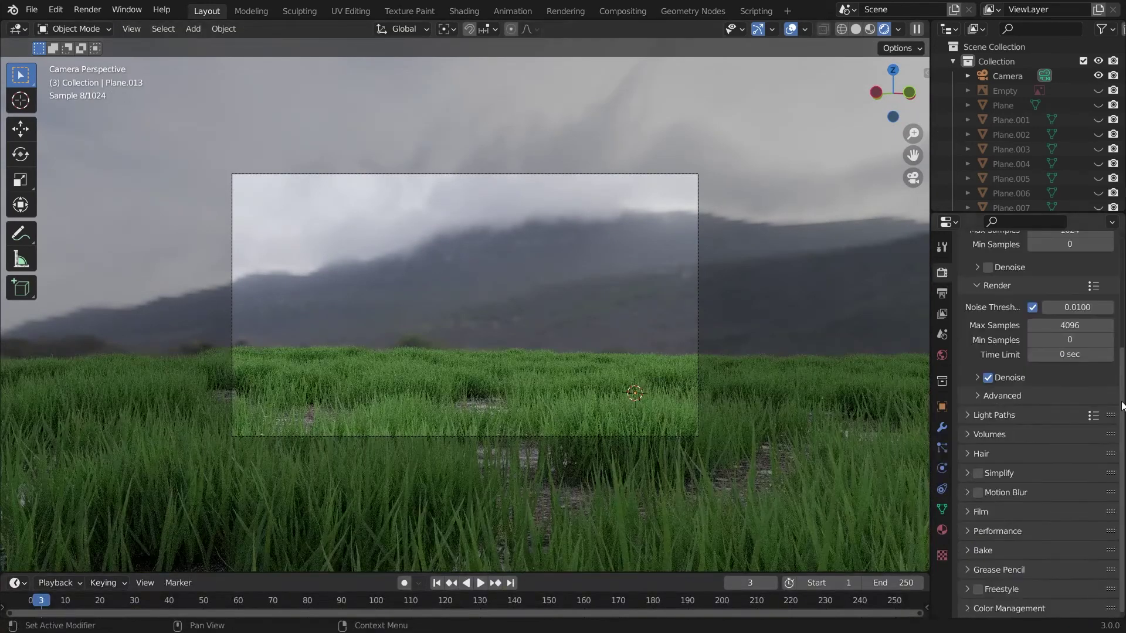
{"action": "left_click", "coordinate": [1071, 608]}
{"action": "scroll", "coordinate": [1090, 551], "scroll_direction": "down", "scroll_amount": 5}
{"action": "left_click", "coordinate": [1074, 531]}
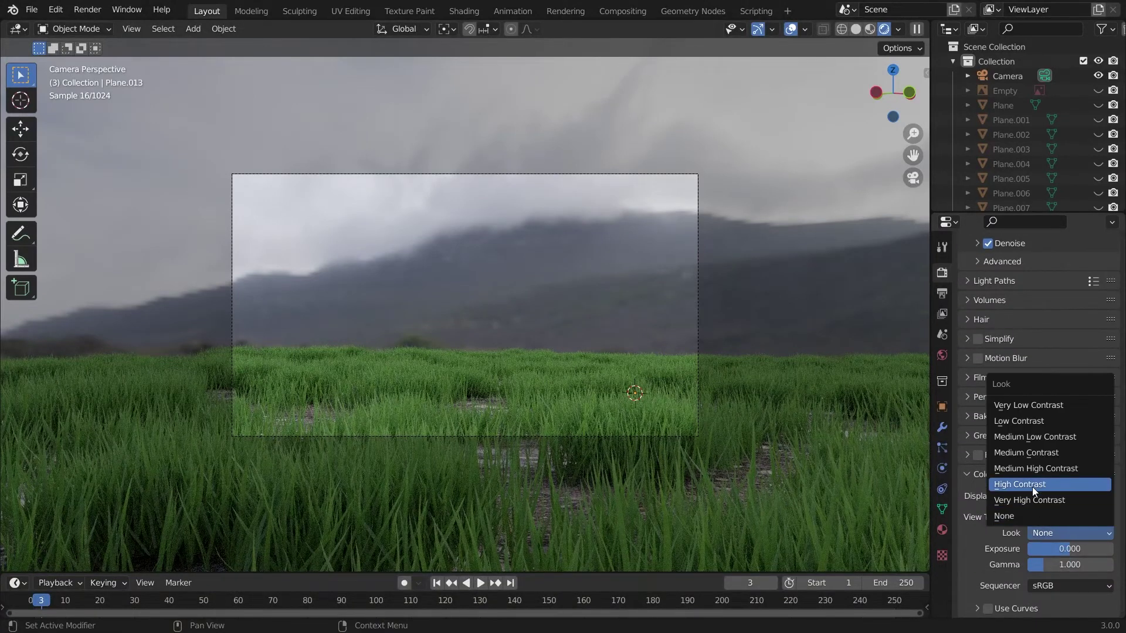
{"action": "left_click", "coordinate": [1032, 469]}
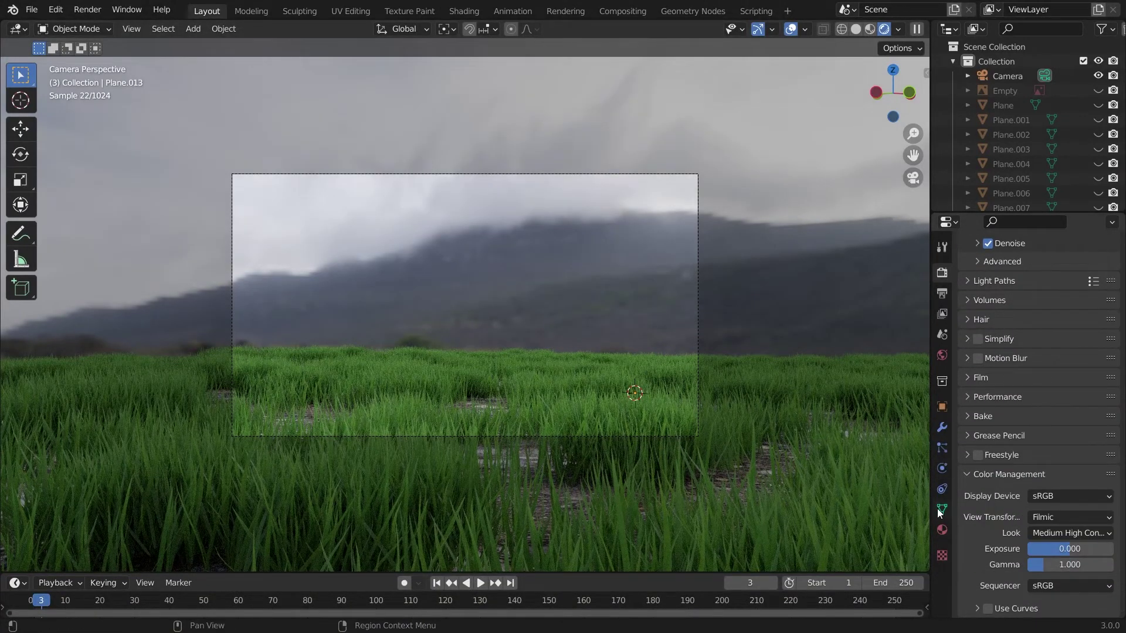
Set the grass children's display amount to 8 and open the render amount for editing
{"action": "left_click", "coordinate": [942, 448]}
{"action": "scroll", "coordinate": [1089, 586], "scroll_direction": "down", "scroll_amount": 8}
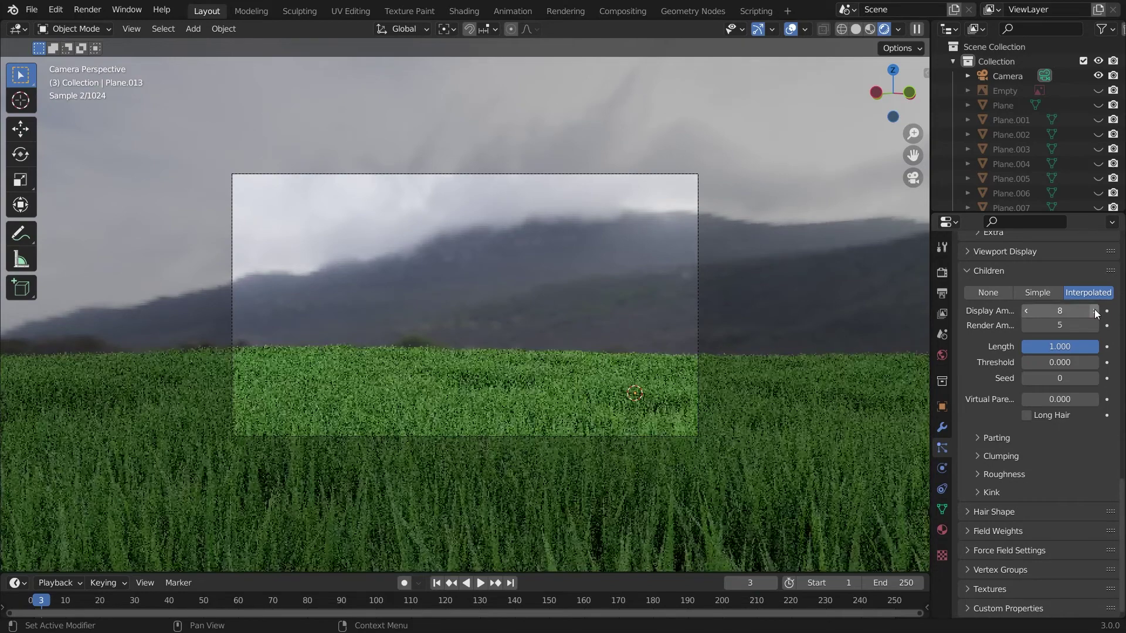
{"action": "left_click", "coordinate": [1094, 310]}
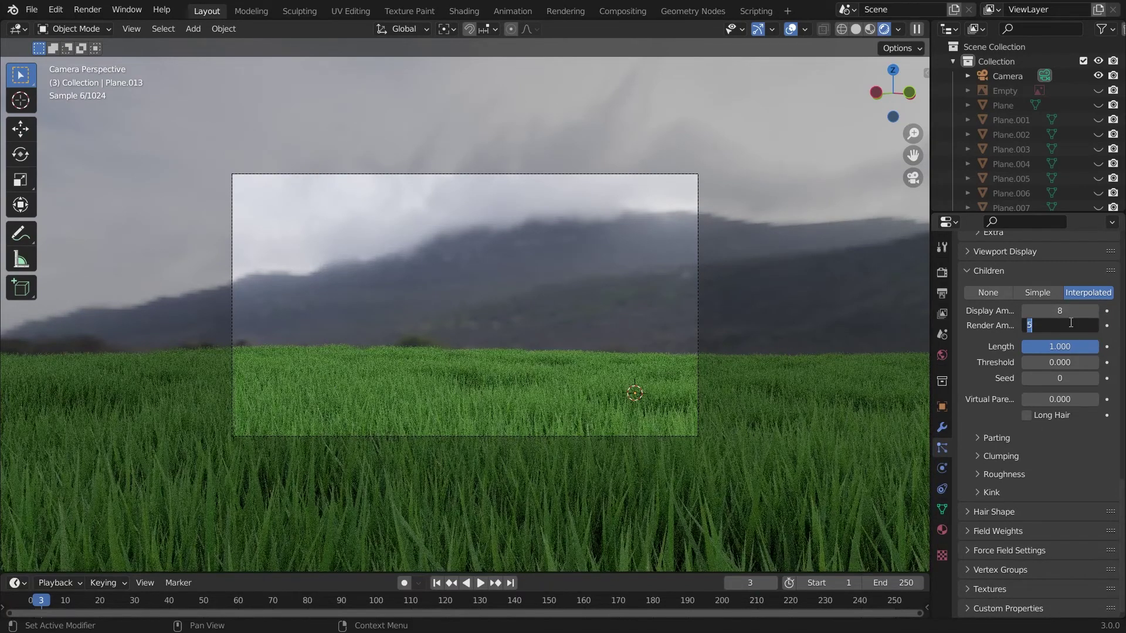
{"action": "scroll", "coordinate": [1059, 364], "scroll_direction": "up", "scroll_amount": 10}
{"action": "left_click_drag", "start_coordinate": [1026, 326], "coordinate": [1058, 326]}
In solid shading, add a Plain Axes empty, isolate it together with the camera and move it in front of the camera
{"action": "left_click", "coordinate": [856, 29]}
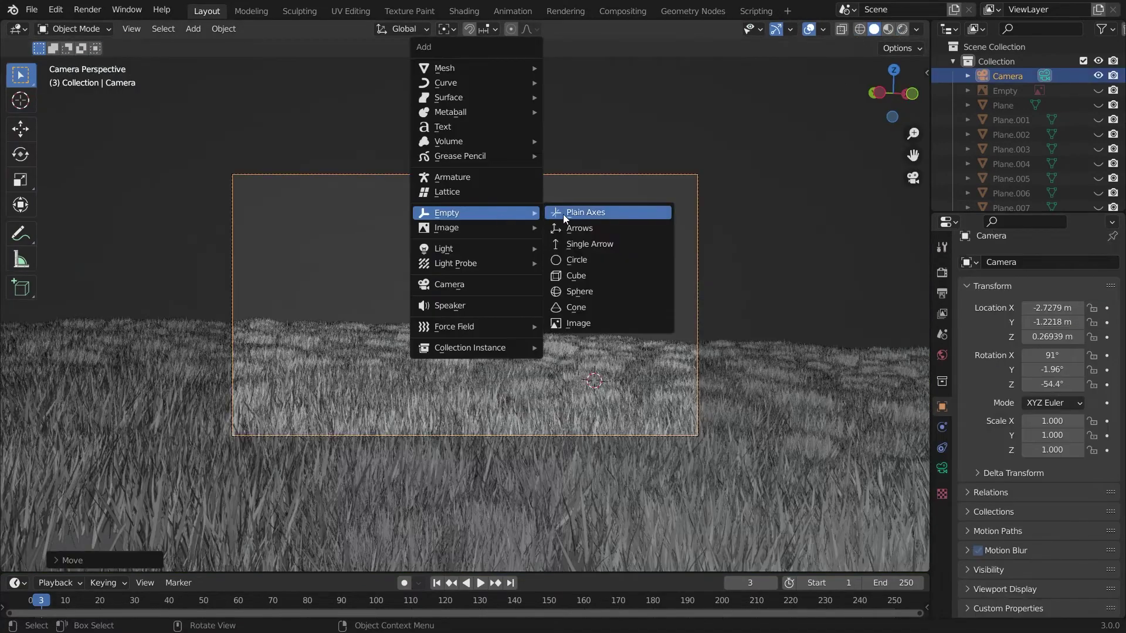
{"action": "left_click", "coordinate": [563, 213]}
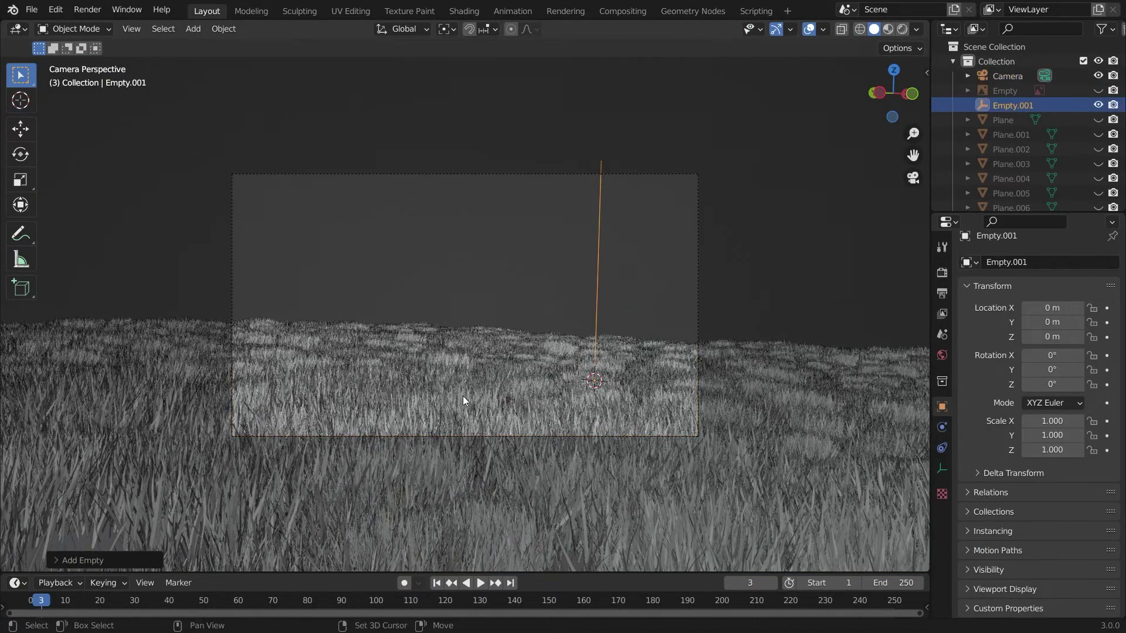
{"action": "left_click", "coordinate": [698, 234], "text": "shift"}
{"action": "middle_click_drag", "start_coordinate": [710, 235], "coordinate": [392, 418]}
{"action": "left_click", "coordinate": [357, 356]}
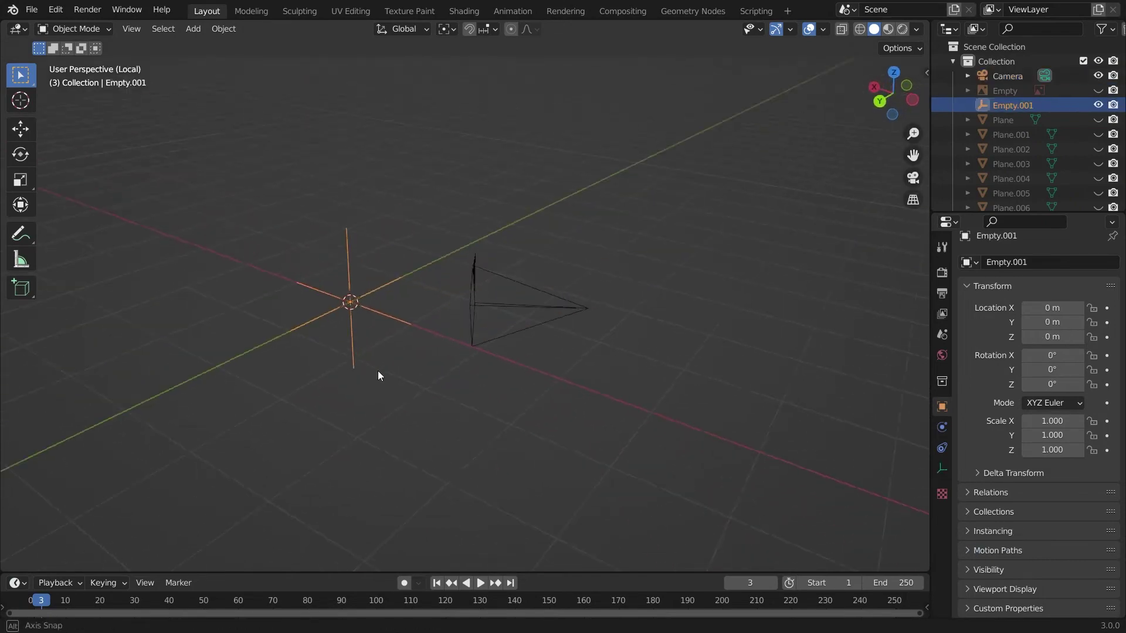
{"action": "middle_click_drag", "start_coordinate": [378, 371], "coordinate": [537, 464]}
{"action": "key", "text": "g"}
{"action": "left_click", "coordinate": [580, 350]}
{"action": "key", "text": "KP_0"}
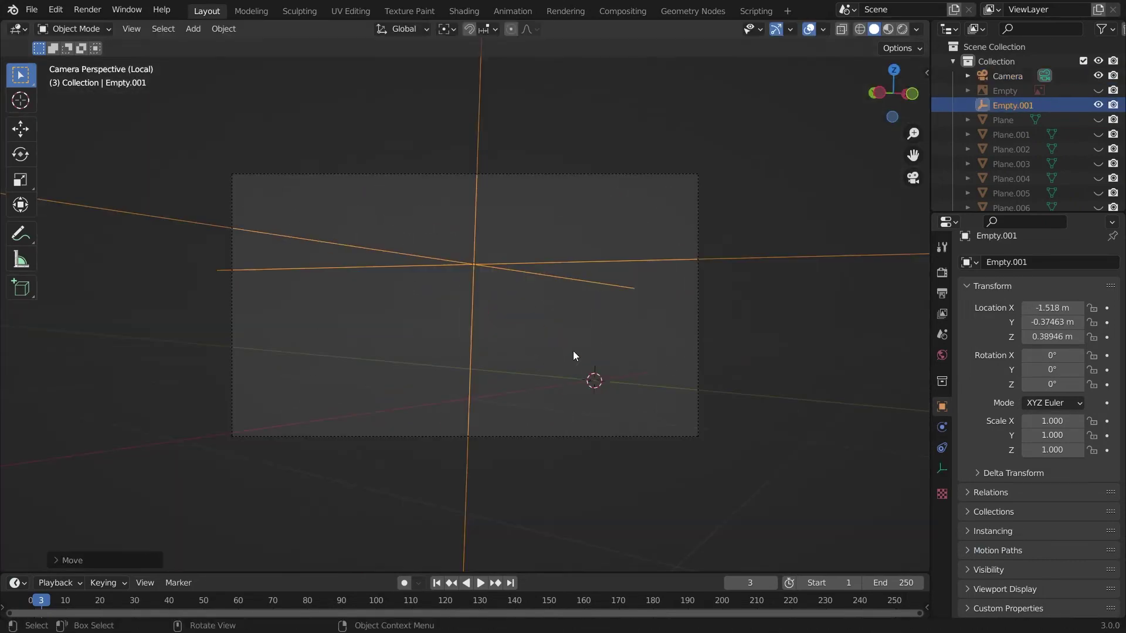
Lower the empty into the grass within the camera frame and leave local view
{"action": "key", "text": "g"}
{"action": "left_click", "coordinate": [601, 379]}
{"action": "key", "text": "KP_Divide"}
{"action": "key", "text": "g"}
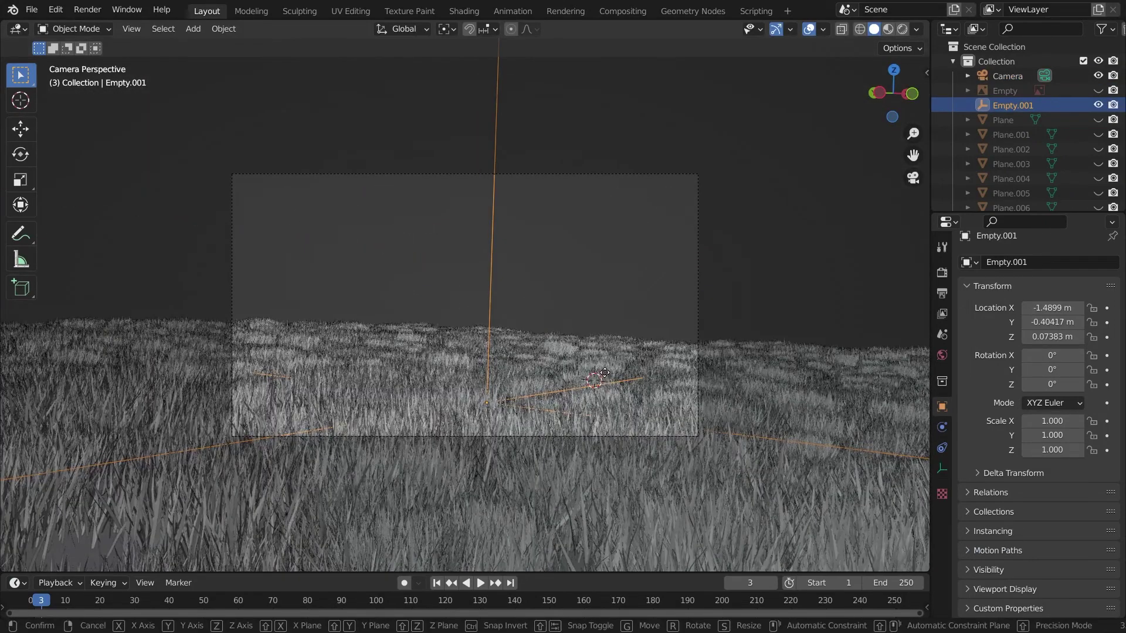
{"action": "left_click", "coordinate": [628, 191]}
Enable depth of field on the camera and pick the plain-axes empty as its focus object
{"action": "left_click", "coordinate": [618, 173]}
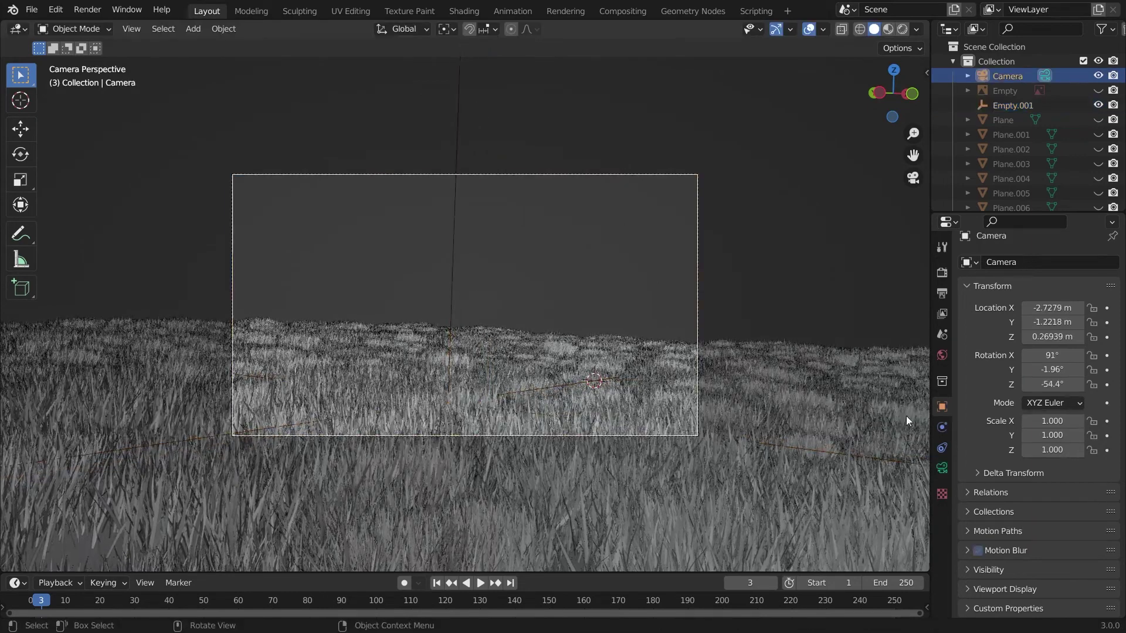
{"action": "left_click", "coordinate": [942, 468]}
{"action": "left_click", "coordinate": [977, 522]}
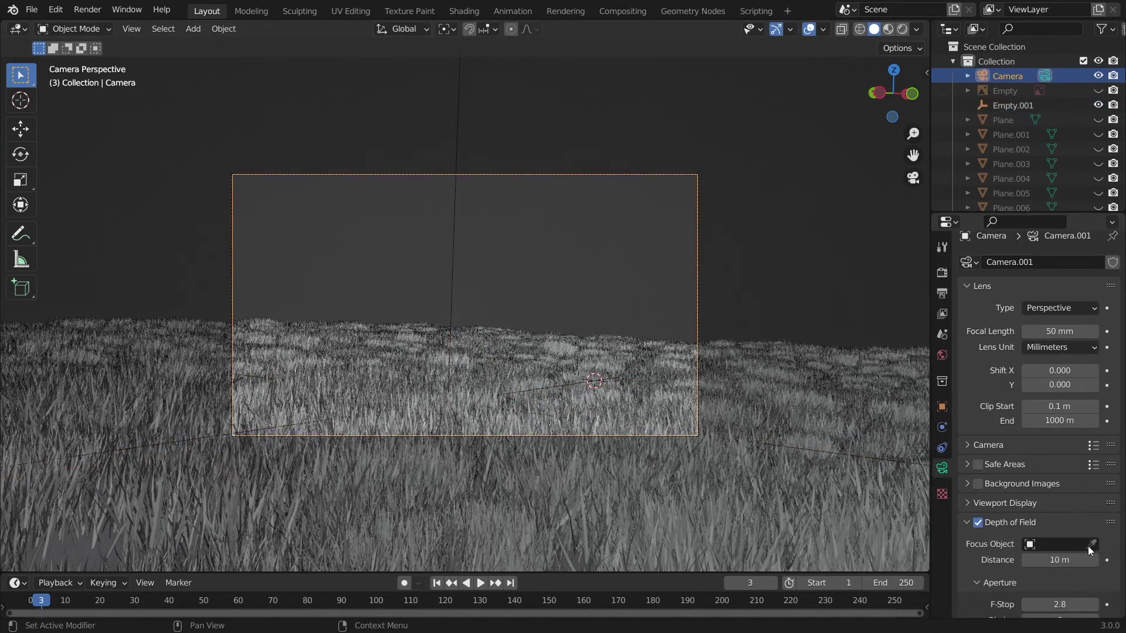
{"action": "left_click", "coordinate": [1092, 544]}
{"action": "left_click", "coordinate": [459, 237]}
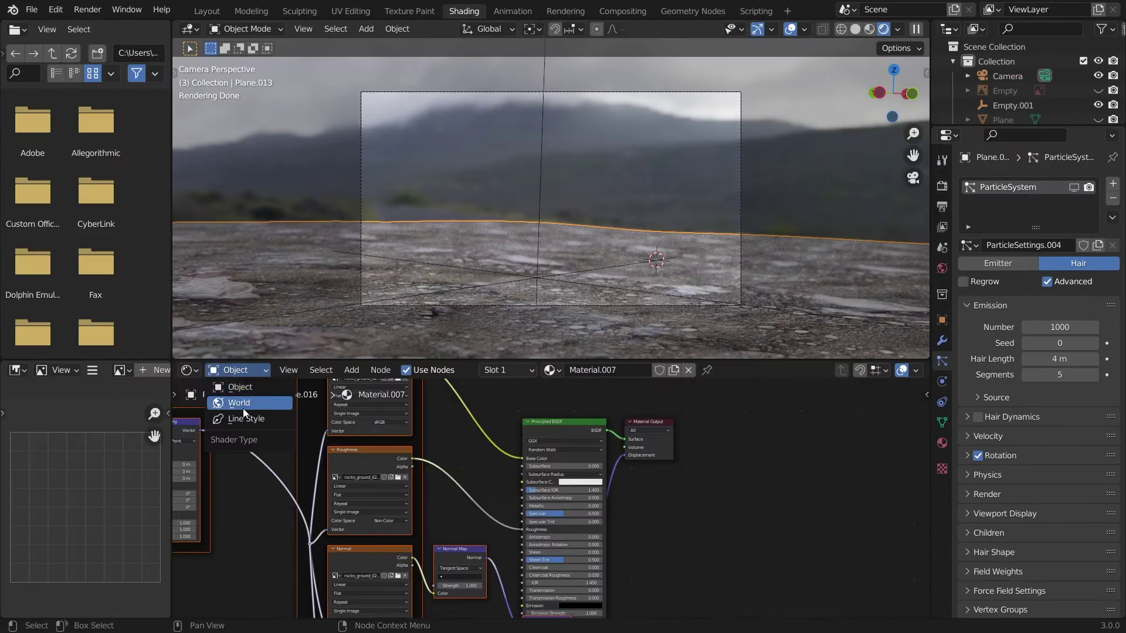
Show the world shader nodes and set the HDRI mapping rotation to X 20.6° and Y -20.6°
{"action": "left_click", "coordinate": [244, 403]}
{"action": "scroll", "coordinate": [469, 435], "scroll_direction": "up", "scroll_amount": 8}
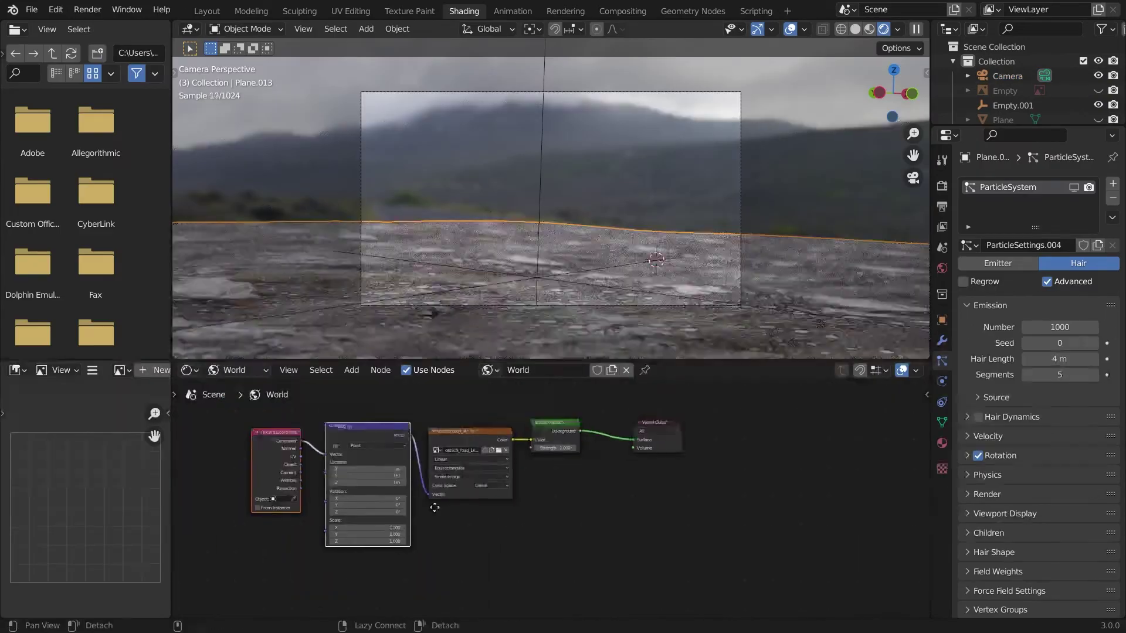
{"action": "middle_click_drag", "start_coordinate": [481, 533], "coordinate": [501, 533]}
{"action": "left_click_drag", "start_coordinate": [352, 487], "coordinate": [373, 522]}
{"action": "left_click", "coordinate": [380, 487]}
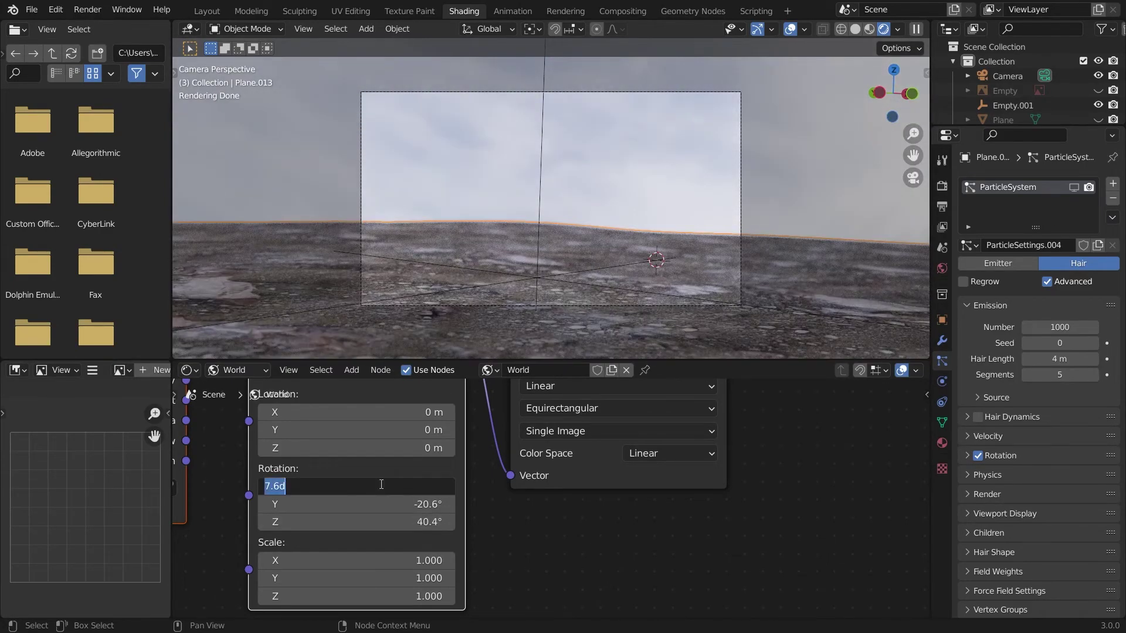
{"action": "type", "text": "20.6"}
{"action": "key", "text": "Return"}
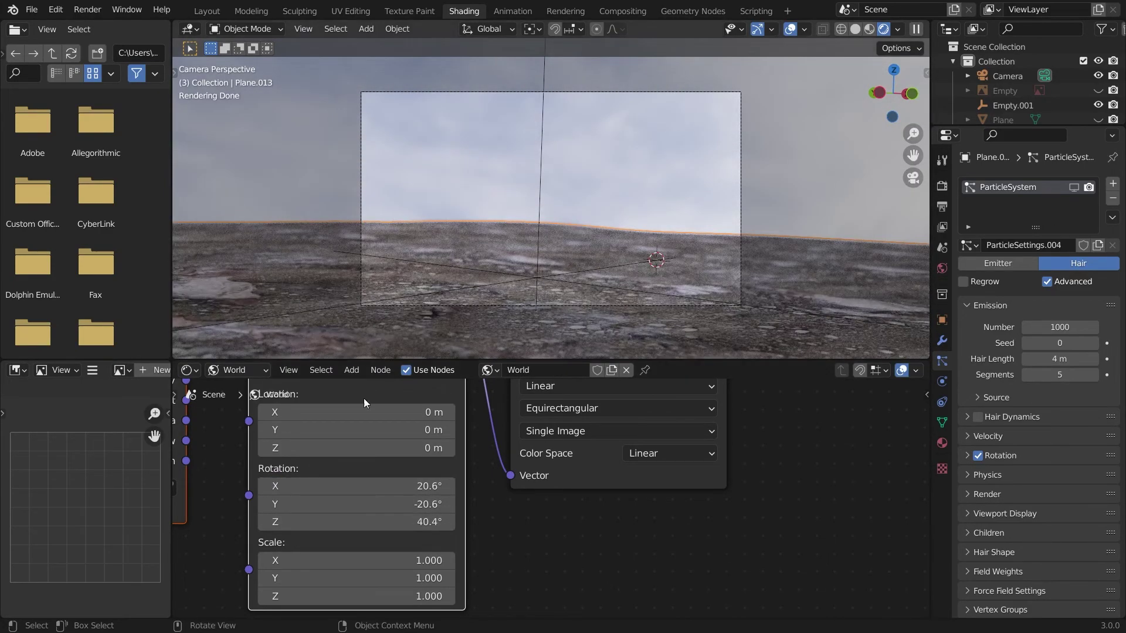
Set the HDRI mapping's Z rotation to 209° and return the viewport to solid shading
{"action": "left_click_drag", "start_coordinate": [360, 522], "coordinate": [399, 522]}
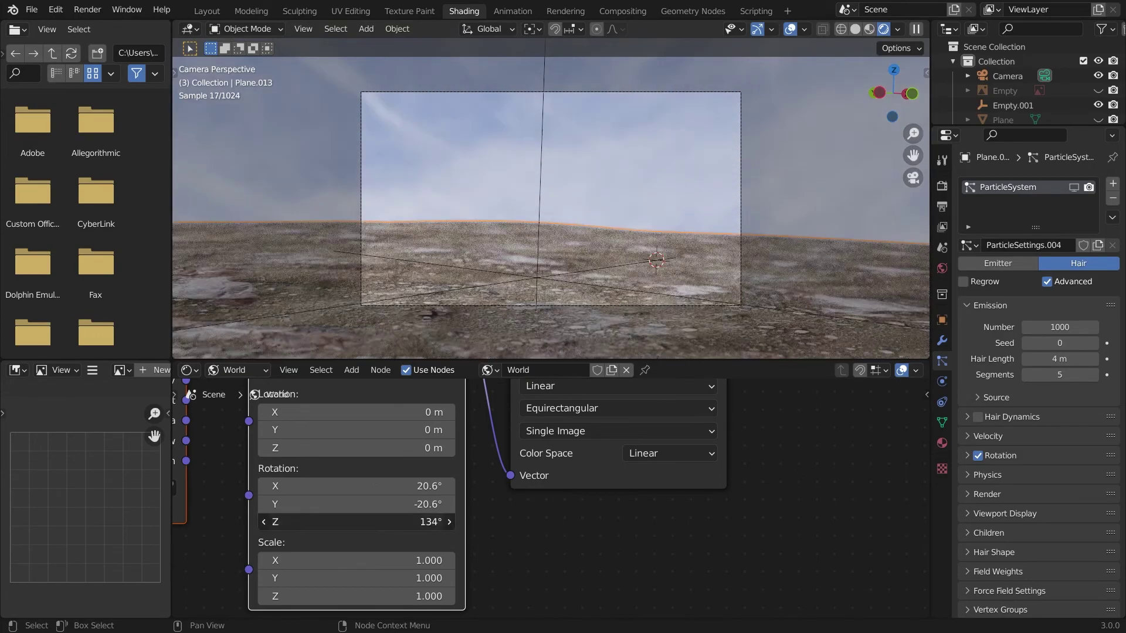
{"action": "left_click_drag", "start_coordinate": [510, 522], "coordinate": [563, 522]}
{"action": "left_click", "coordinate": [874, 29]}
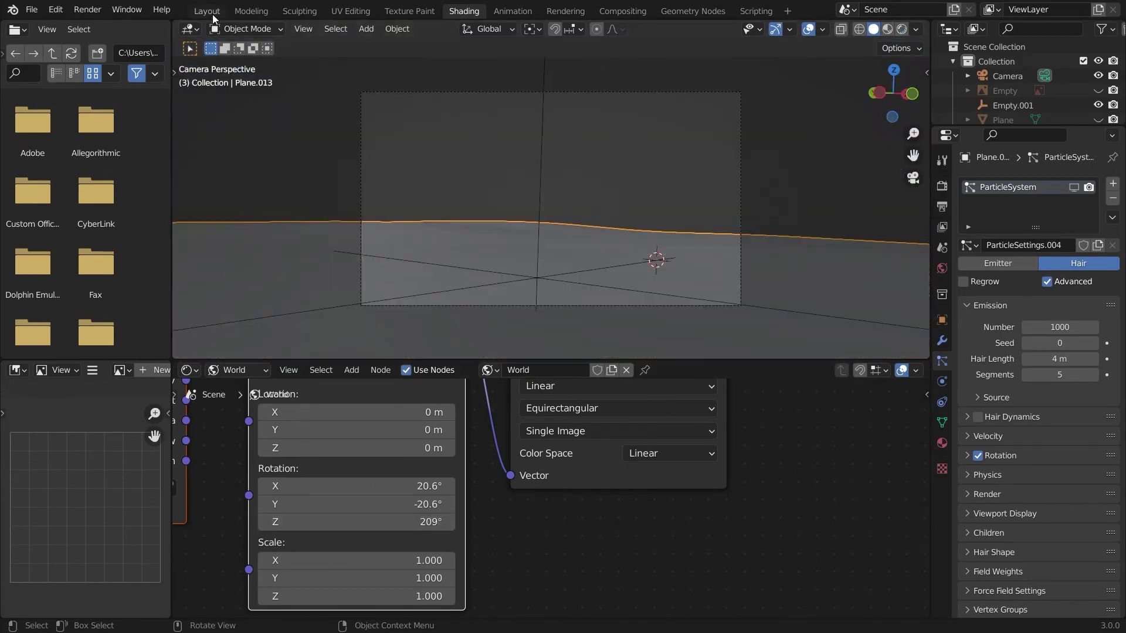
Return to the Layout workspace and turn on viewport display of the ground's grass particle system
{"action": "left_click", "coordinate": [210, 11]}
{"action": "left_click", "coordinate": [942, 447]}
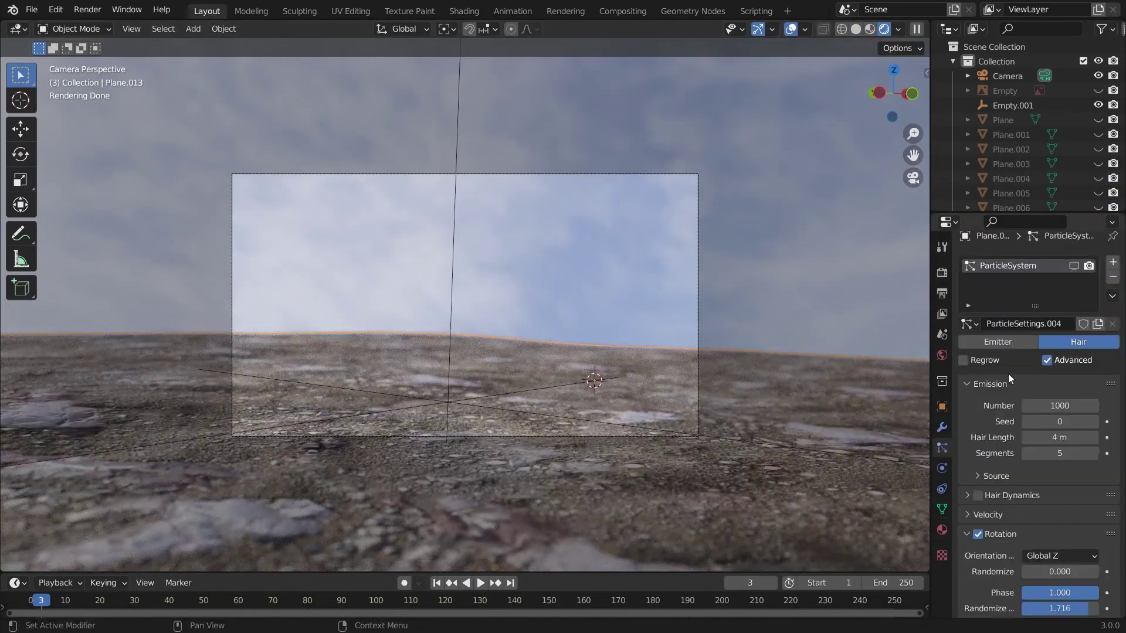
{"action": "left_click", "coordinate": [1074, 266]}
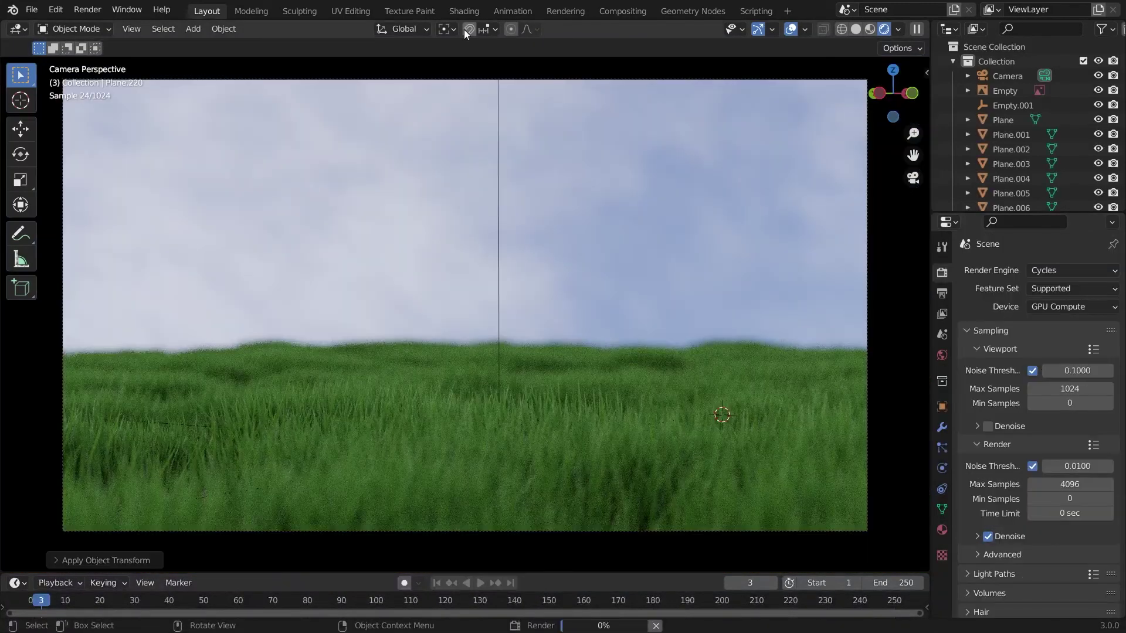
Open the Rendering workspace and examine the grass field render close up
{"action": "left_click", "coordinate": [565, 11]}
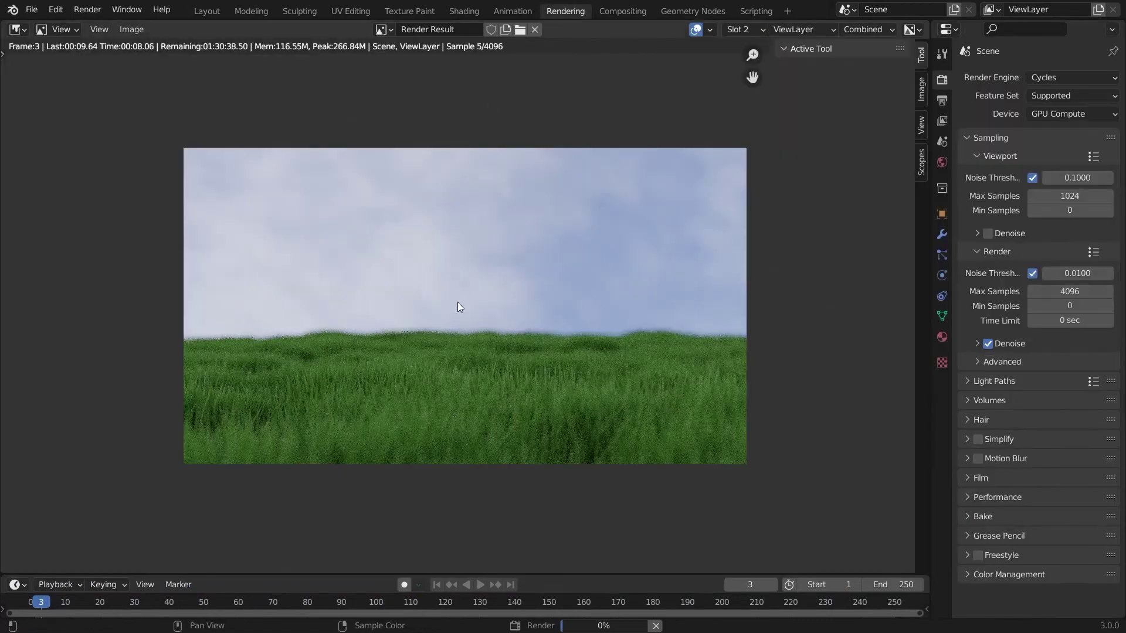
{"action": "scroll", "coordinate": [458, 302], "scroll_direction": "up", "scroll_amount": 2}
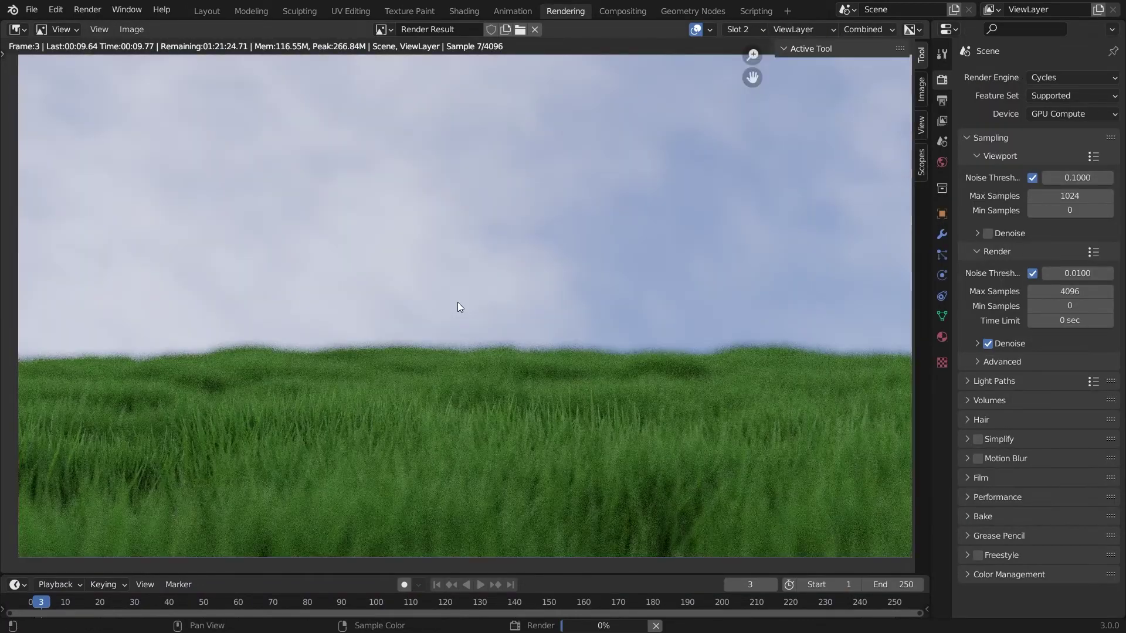